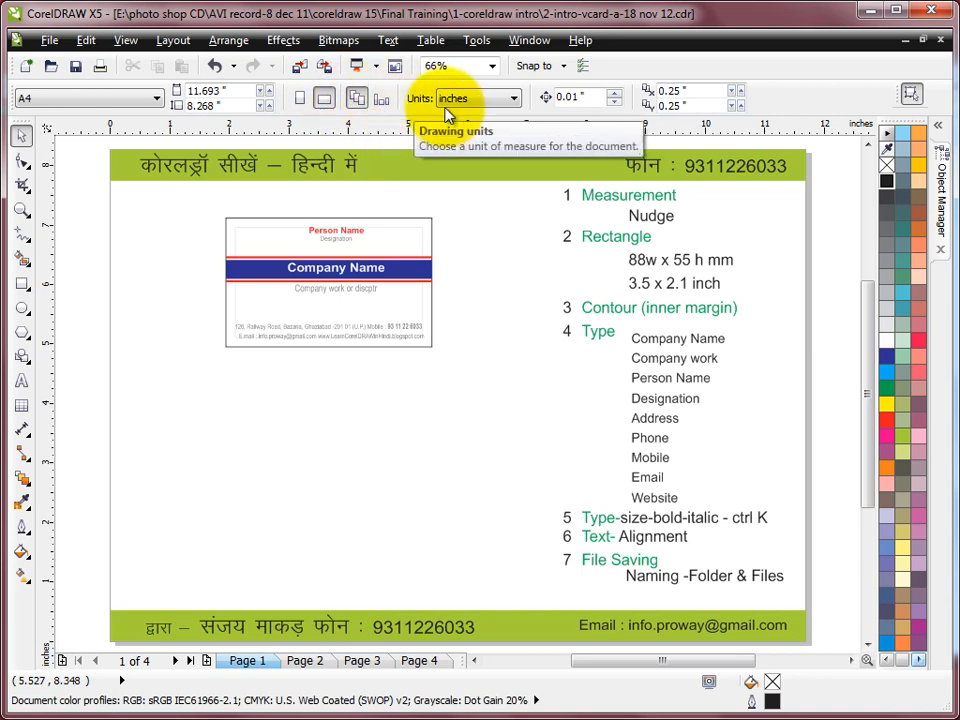
Keep units in inches, then nudge the whole sample visiting card down two steps and deselect it
{"action": "left_click", "coordinate": [513, 99]}
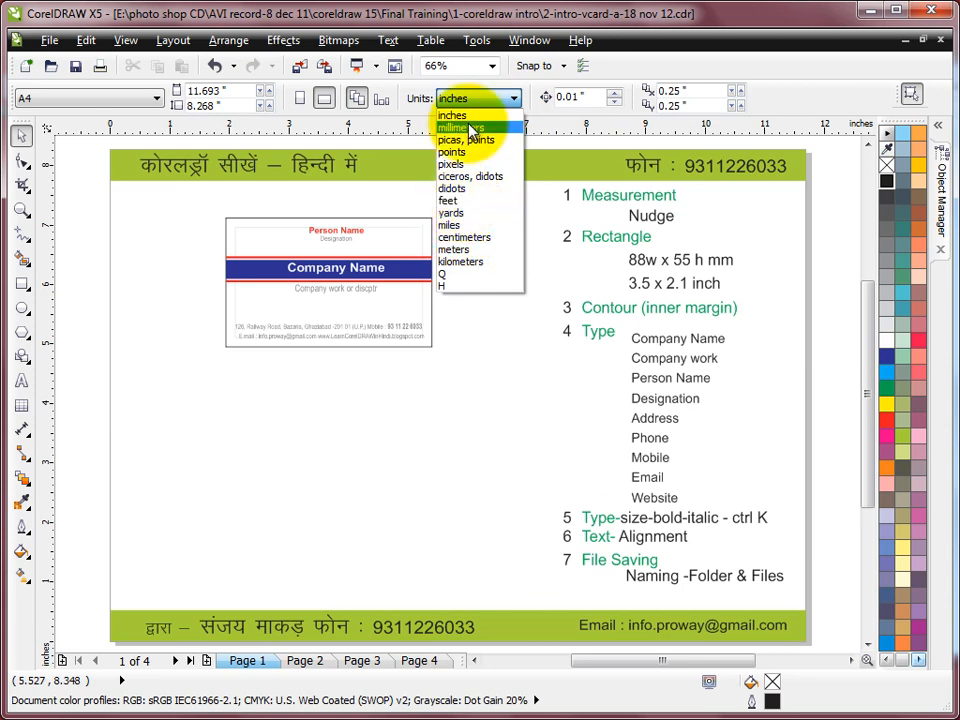
{"action": "left_click", "coordinate": [513, 91]}
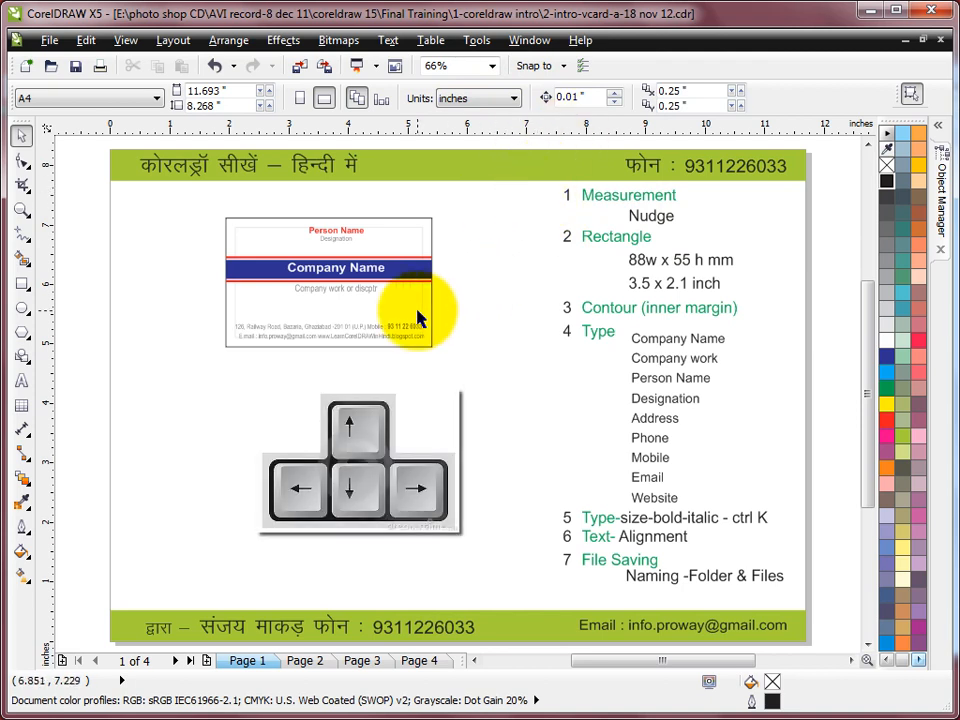
{"action": "left_click_drag", "start_coordinate": [178, 206], "coordinate": [480, 365]}
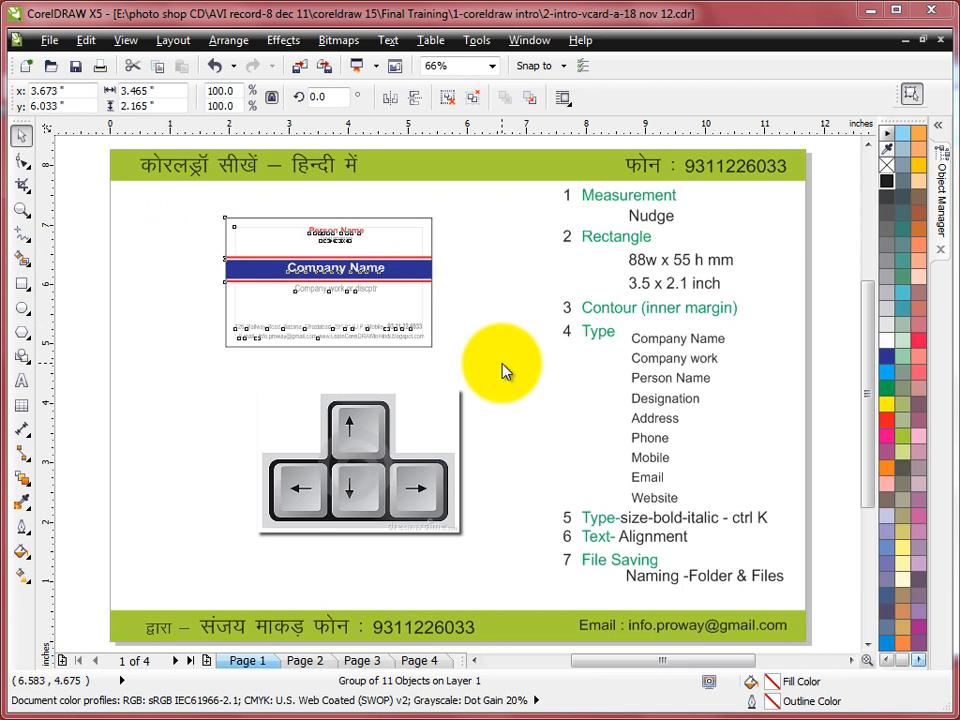
{"action": "left_click", "coordinate": [501, 371]}
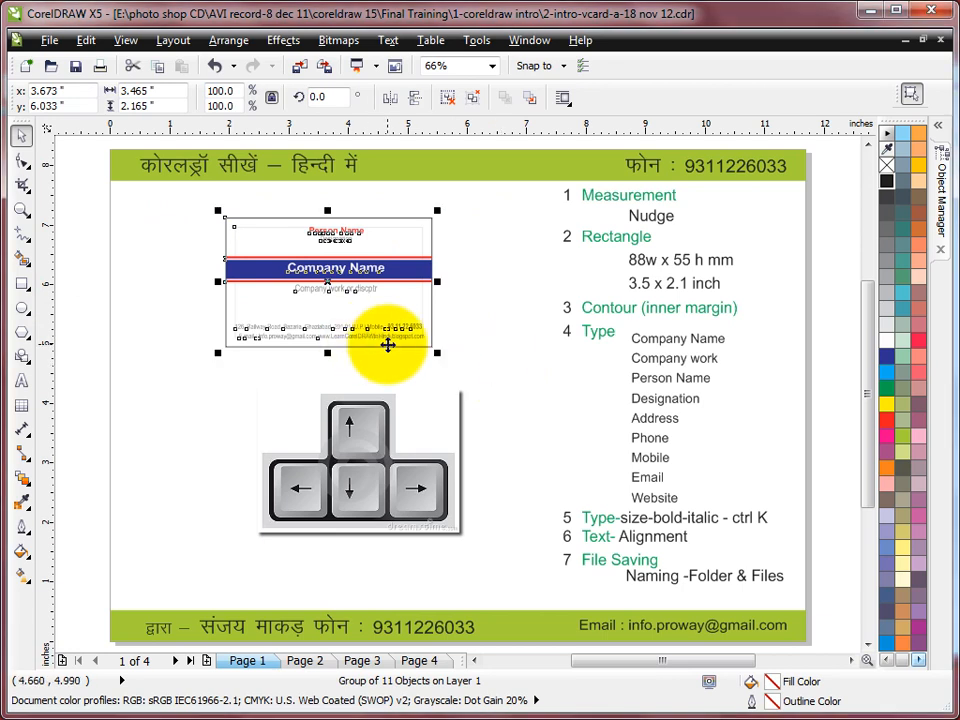
{"action": "key", "text": "Down"}
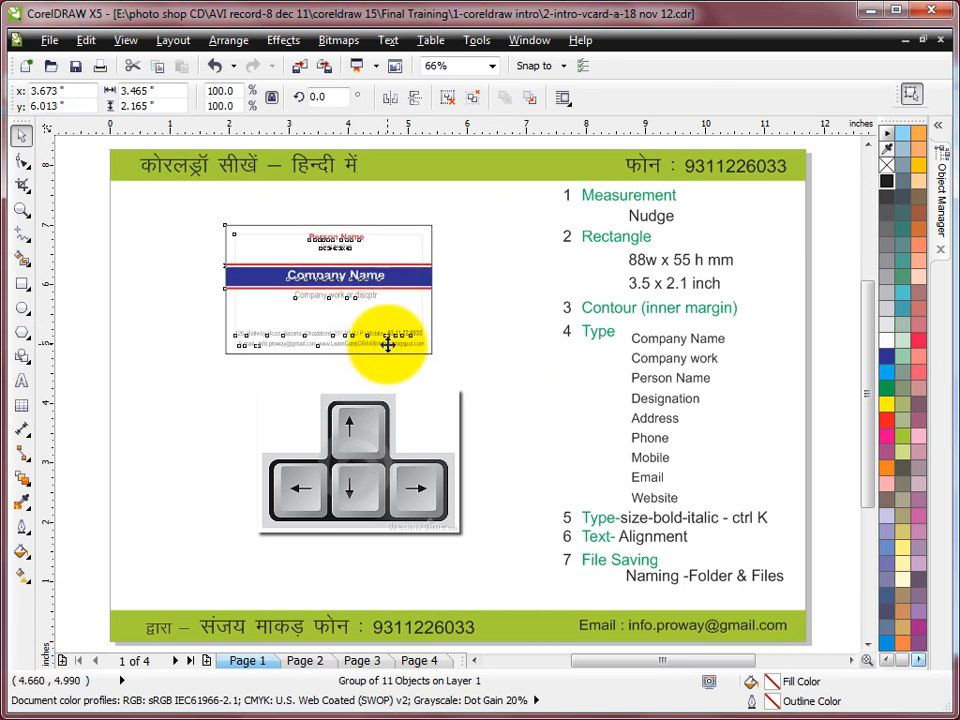
{"action": "key", "text": "Down"}
{"action": "key", "text": "Down"}
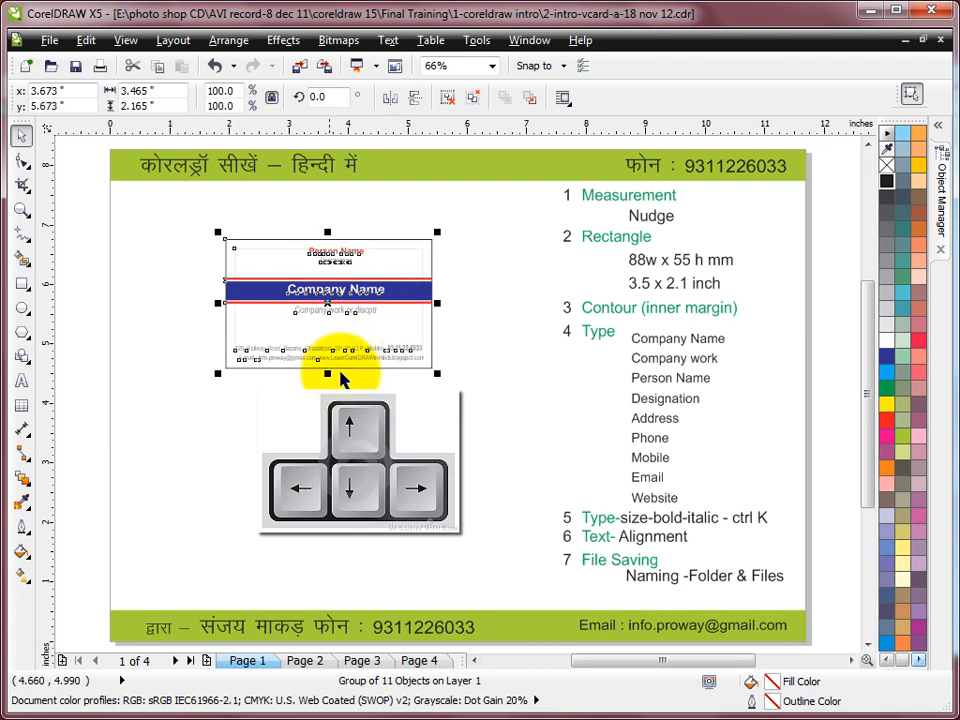
{"action": "left_click", "coordinate": [503, 226]}
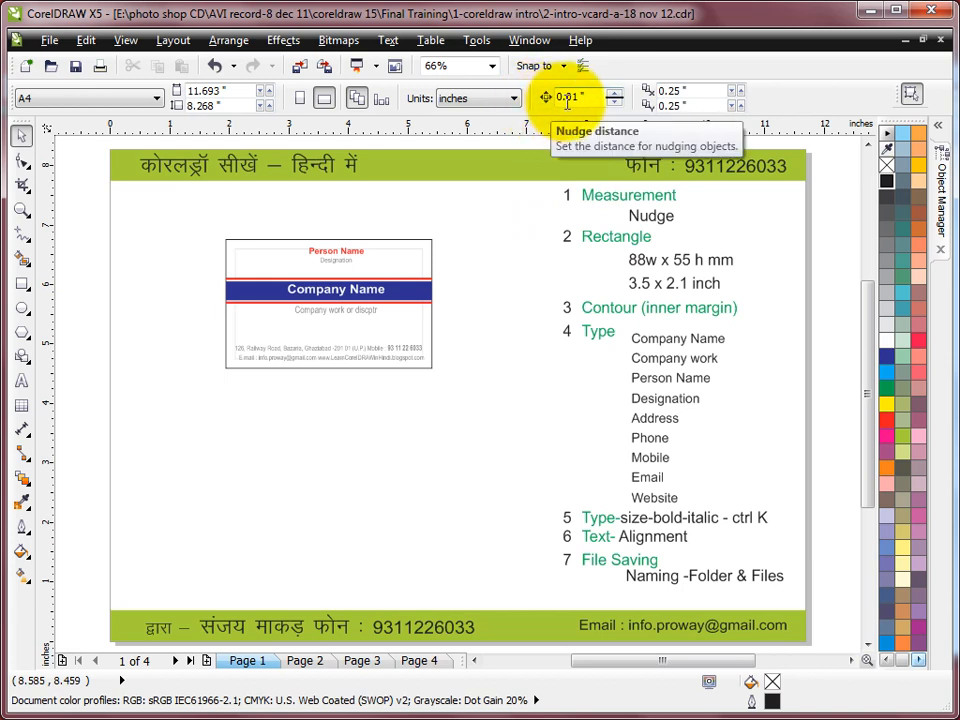
Set the nudge distance to 2 mm under millimetre units, then switch units back to inches
{"action": "left_click", "coordinate": [460, 99]}
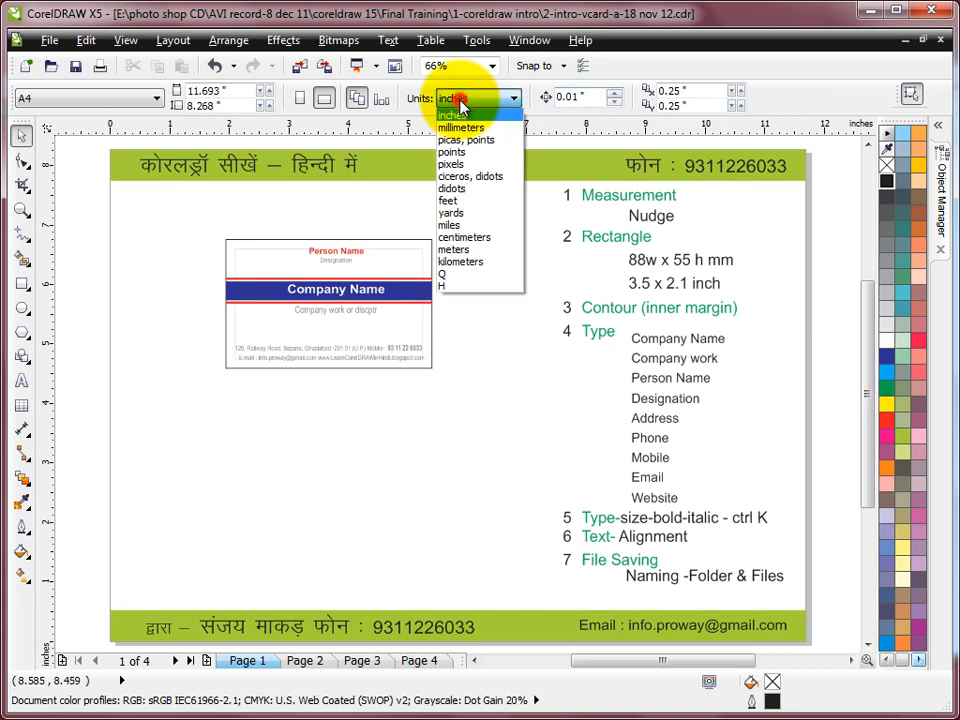
{"action": "left_click", "coordinate": [461, 128]}
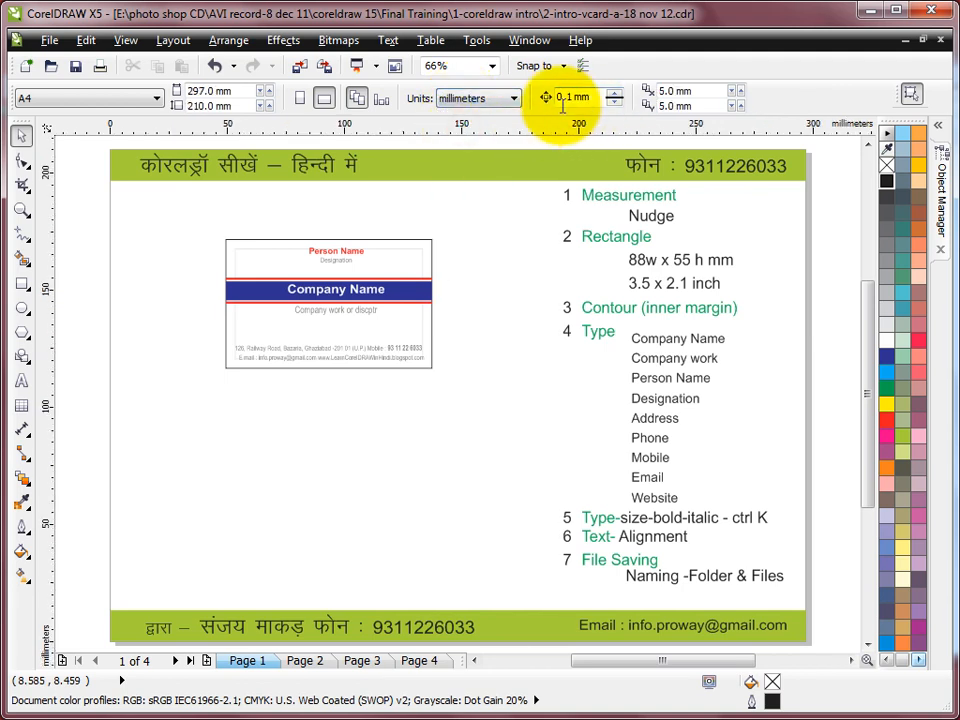
{"action": "left_click", "coordinate": [572, 97]}
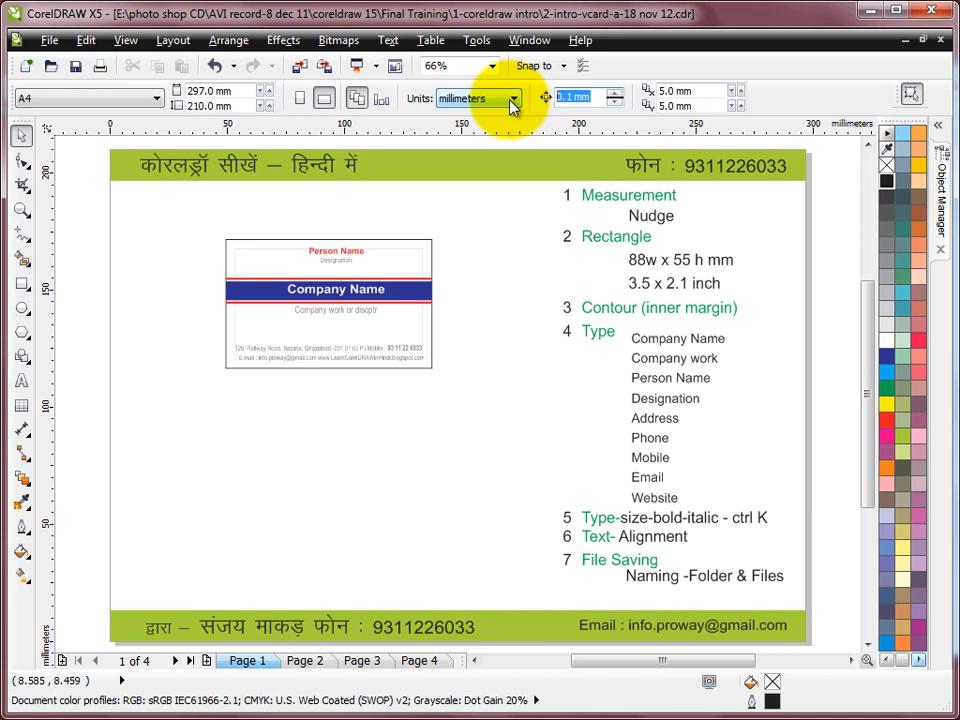
{"action": "left_click", "coordinate": [497, 212]}
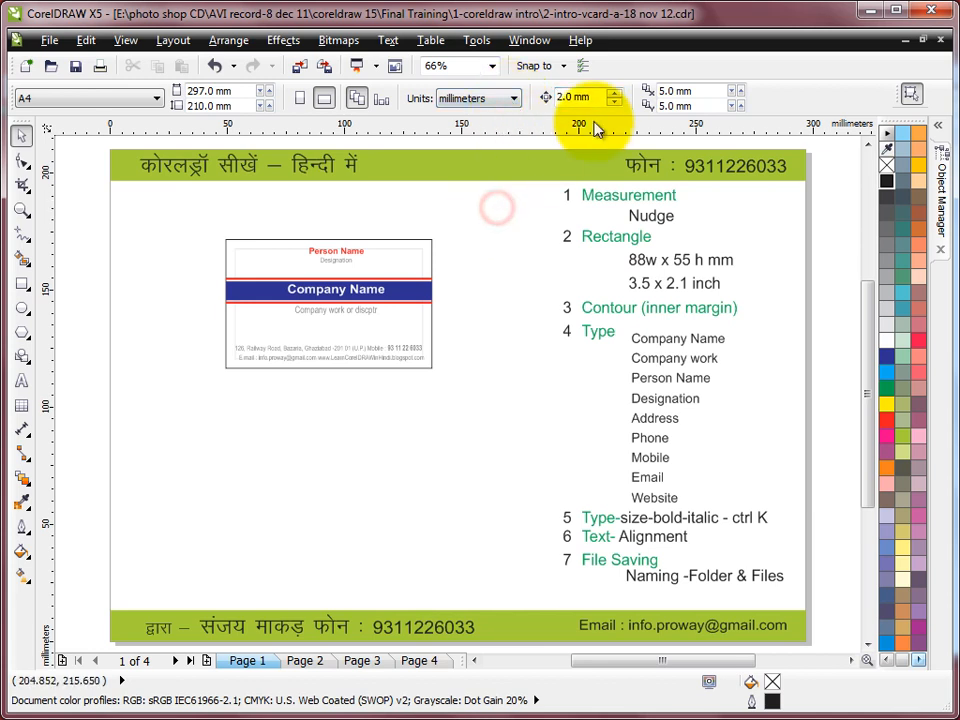
{"action": "left_click", "coordinate": [513, 98]}
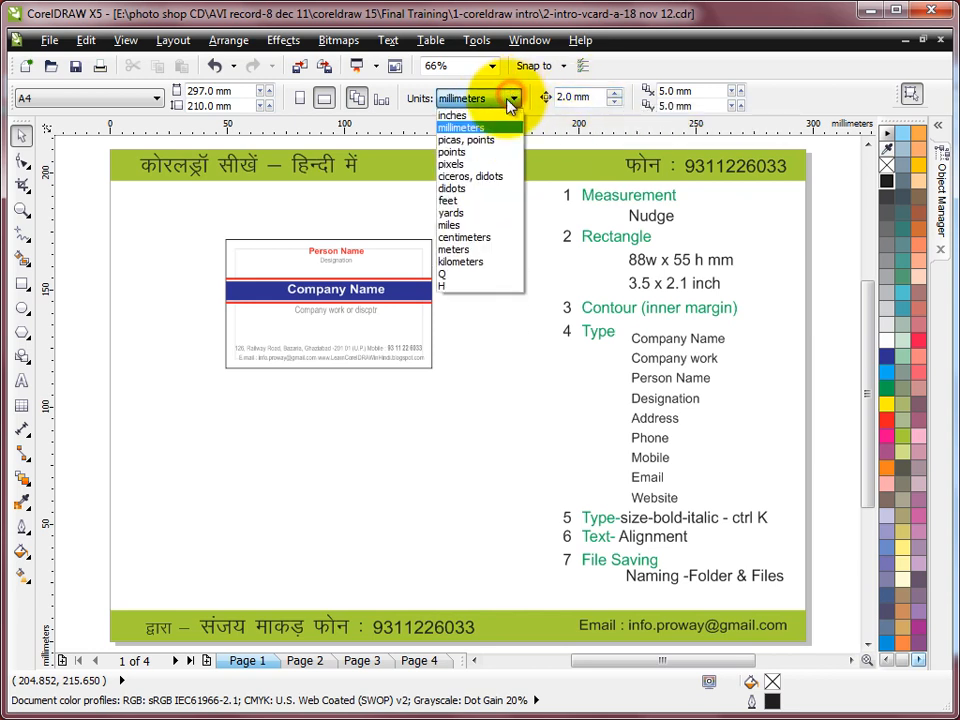
{"action": "left_click", "coordinate": [462, 118]}
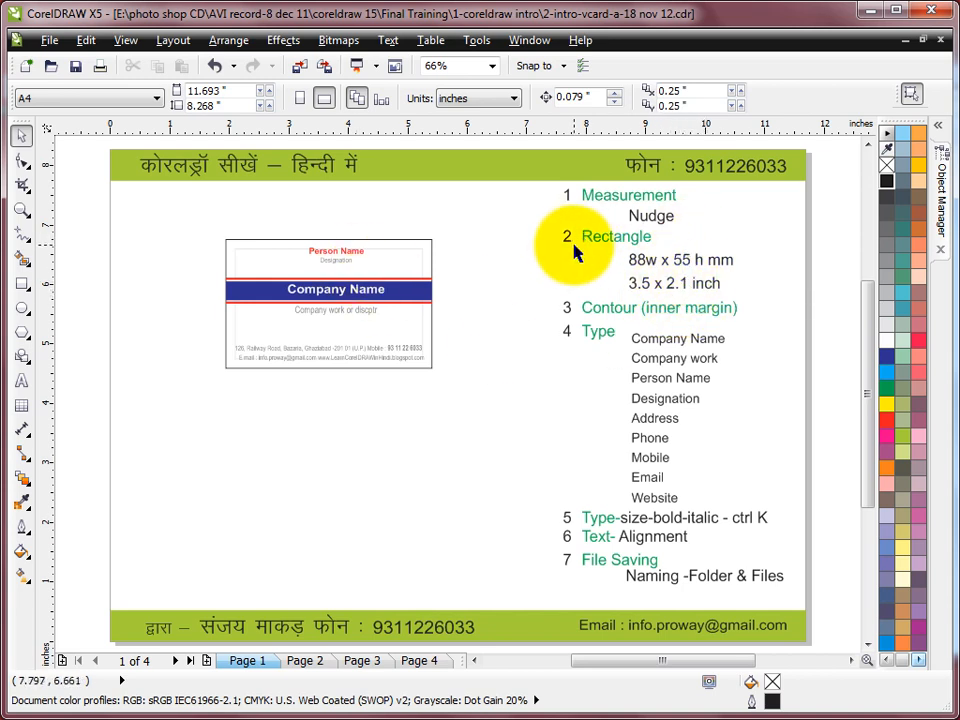
Draw a rectangle below the card and size it to 3.5 in wide by 2.1 in high
{"action": "left_click", "coordinate": [23, 283]}
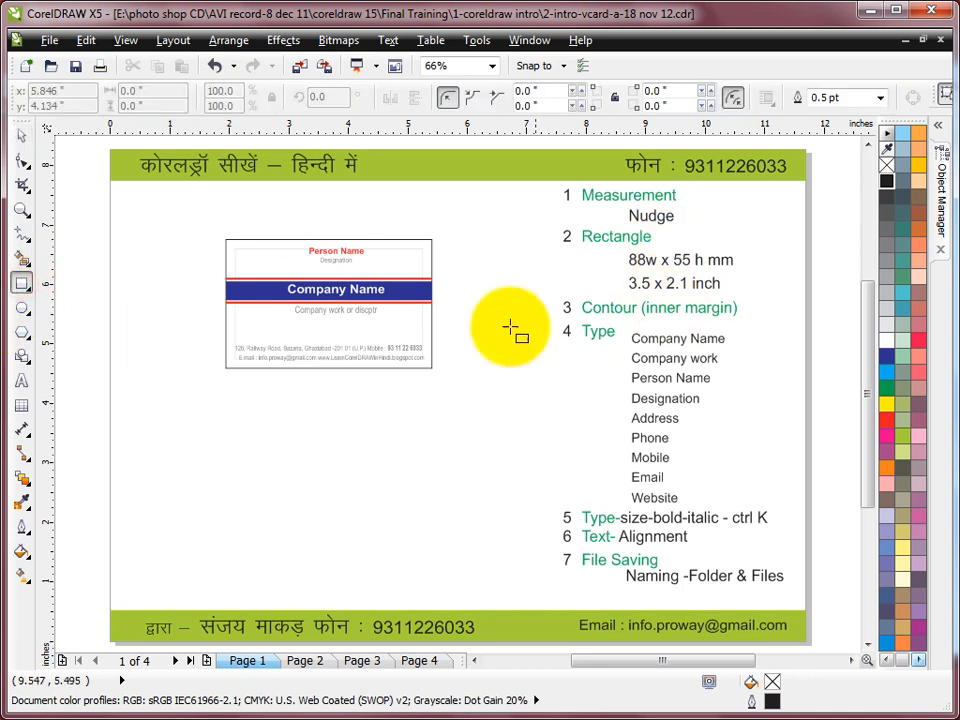
{"action": "left_click_drag", "start_coordinate": [227, 397], "coordinate": [434, 517]}
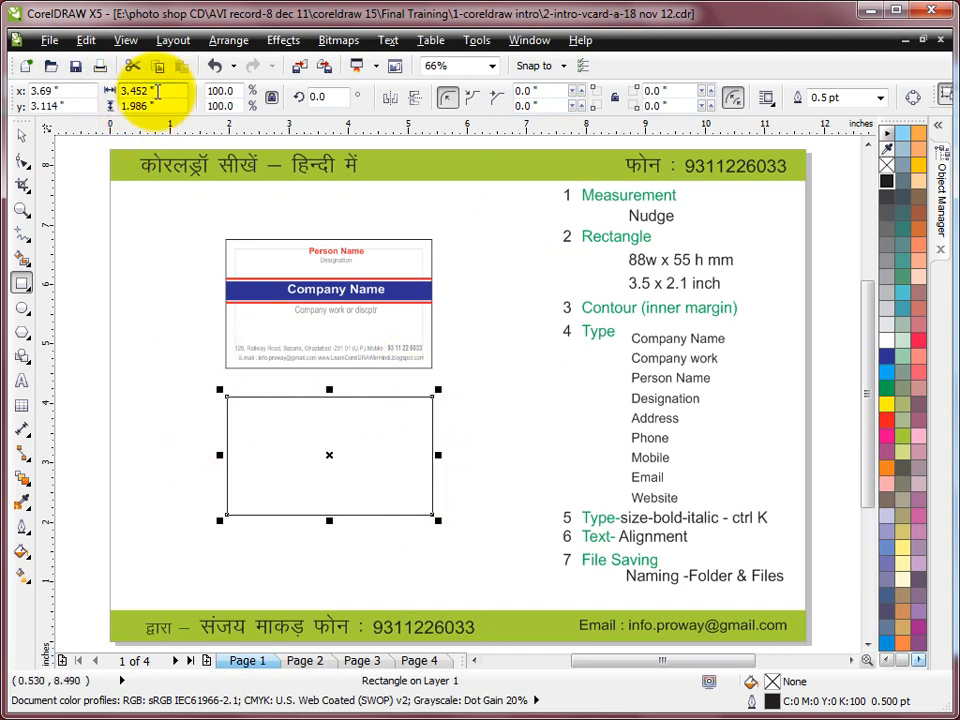
{"action": "left_click", "coordinate": [159, 89]}
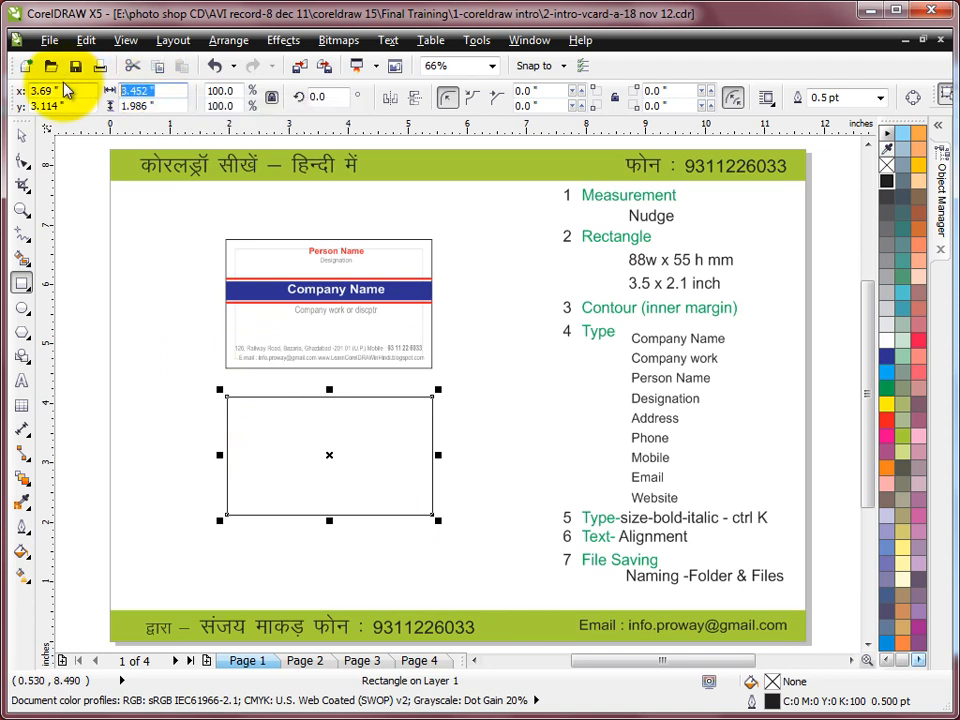
{"action": "key", "text": "Tab"}
{"action": "type", "text": "3.5"}
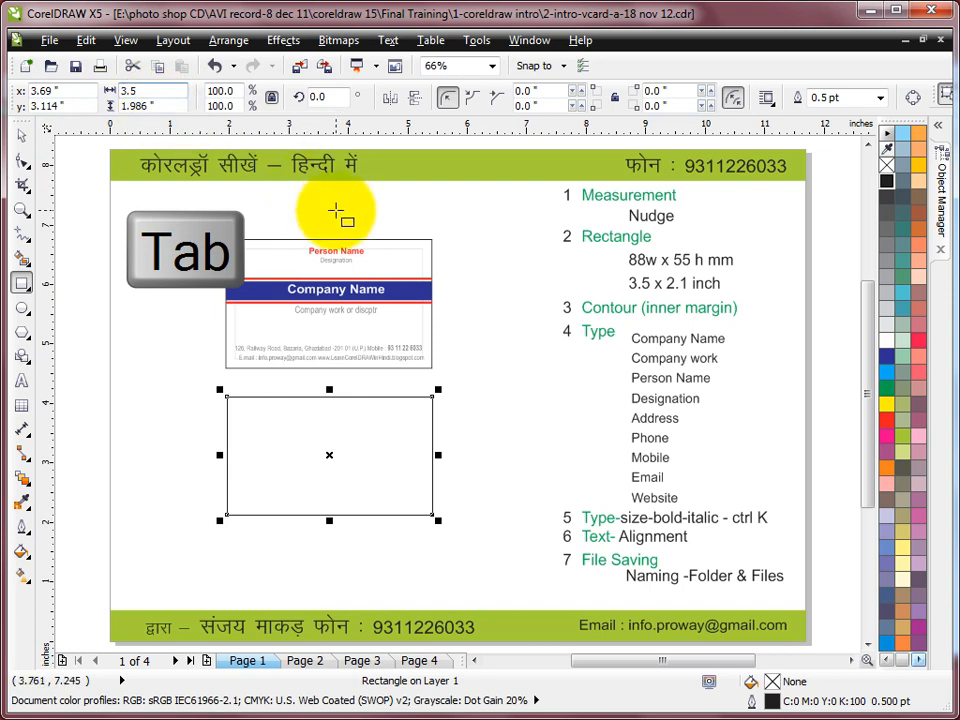
{"action": "key", "text": "Tab"}
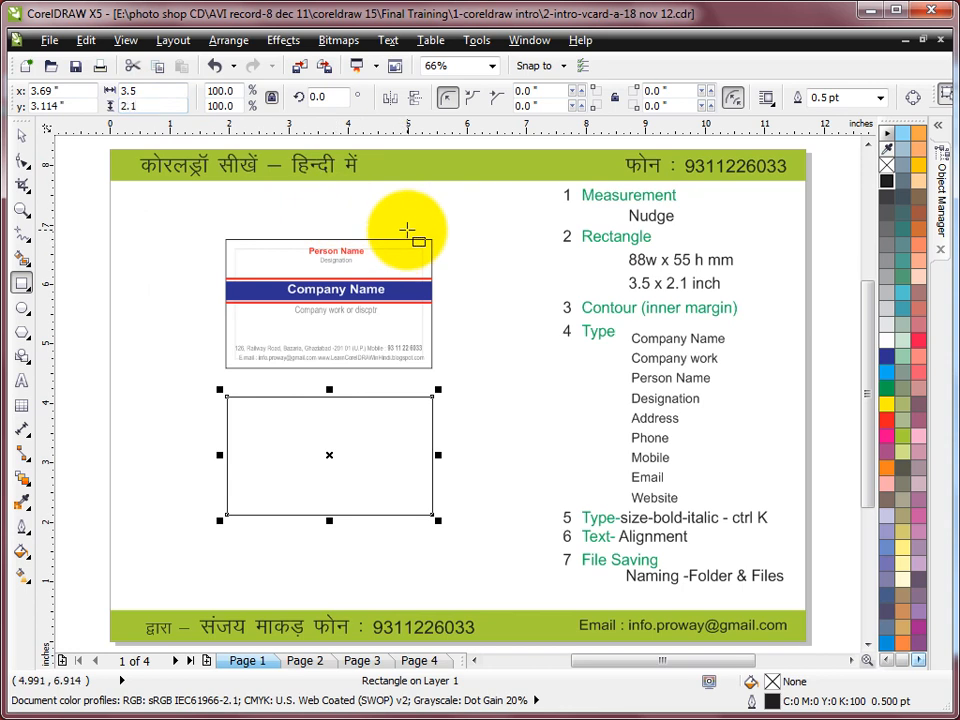
{"action": "key", "text": "Return"}
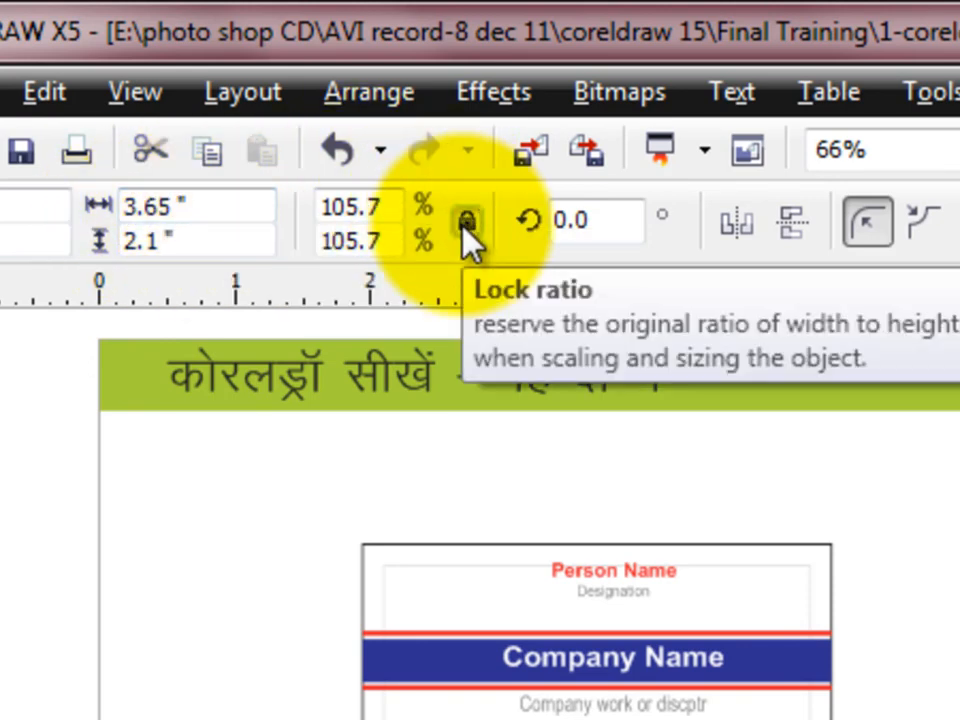
Unlock the rectangle's width/height ratio and reselect its width to set 3.5 inches
{"action": "left_click", "coordinate": [467, 228]}
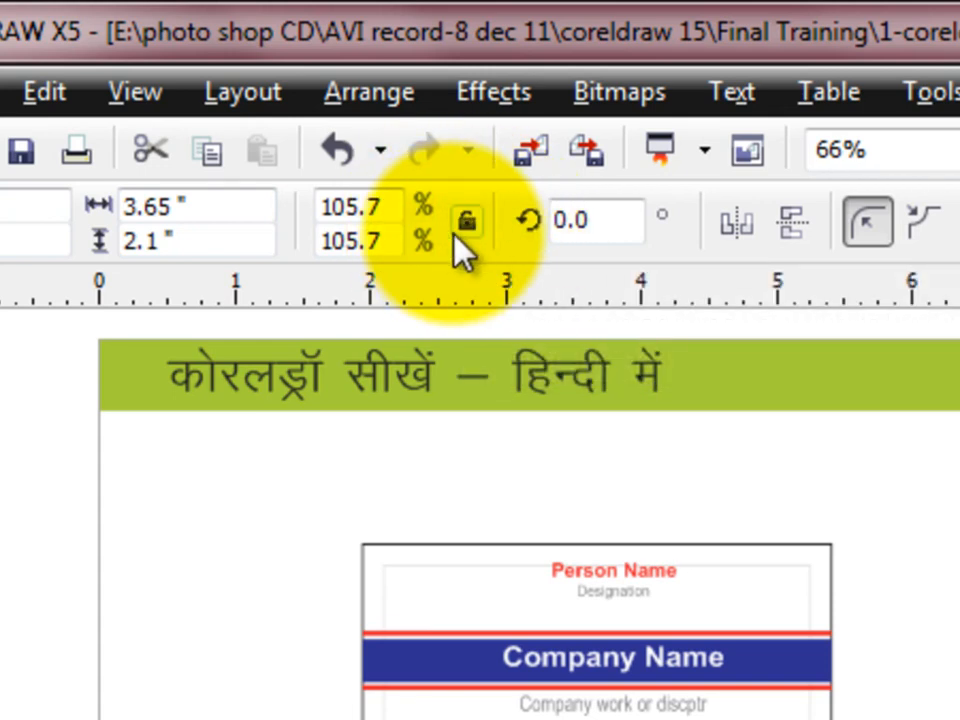
{"action": "left_click", "coordinate": [208, 207]}
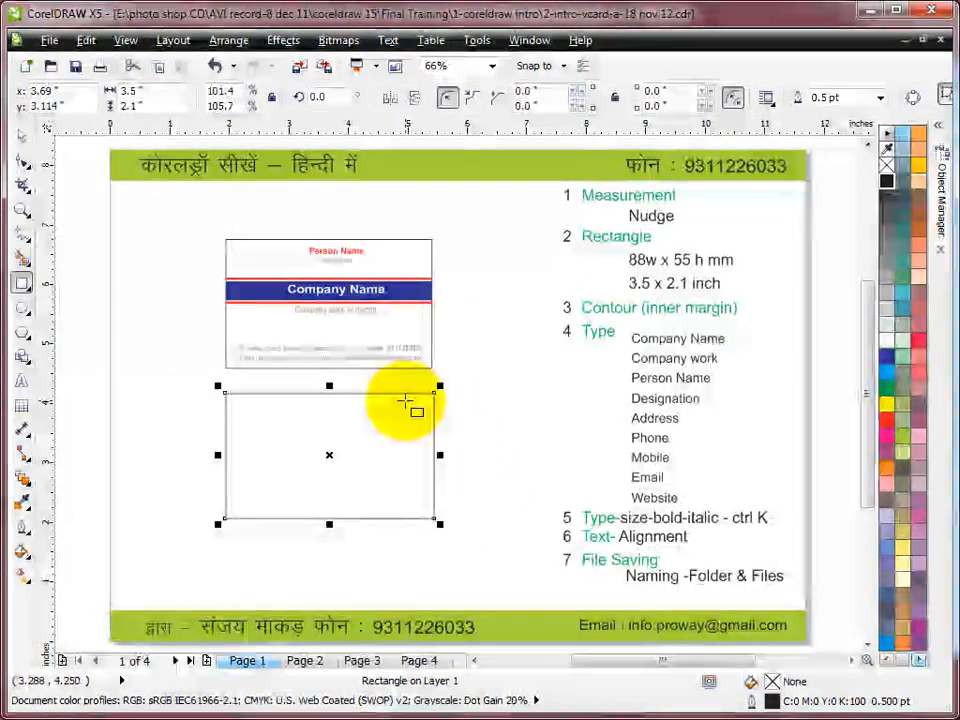
Switch the drawing units to millimetres and resize the rectangle to 88 × 55 mm
{"action": "left_click", "coordinate": [23, 139]}
{"action": "left_click", "coordinate": [500, 213]}
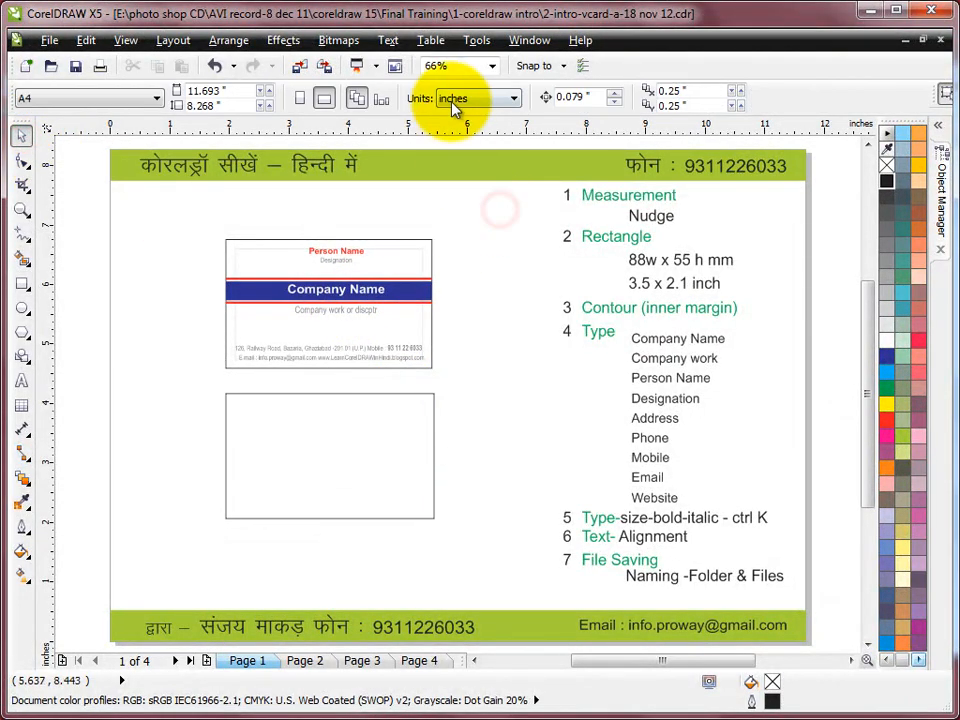
{"action": "left_click", "coordinate": [493, 100]}
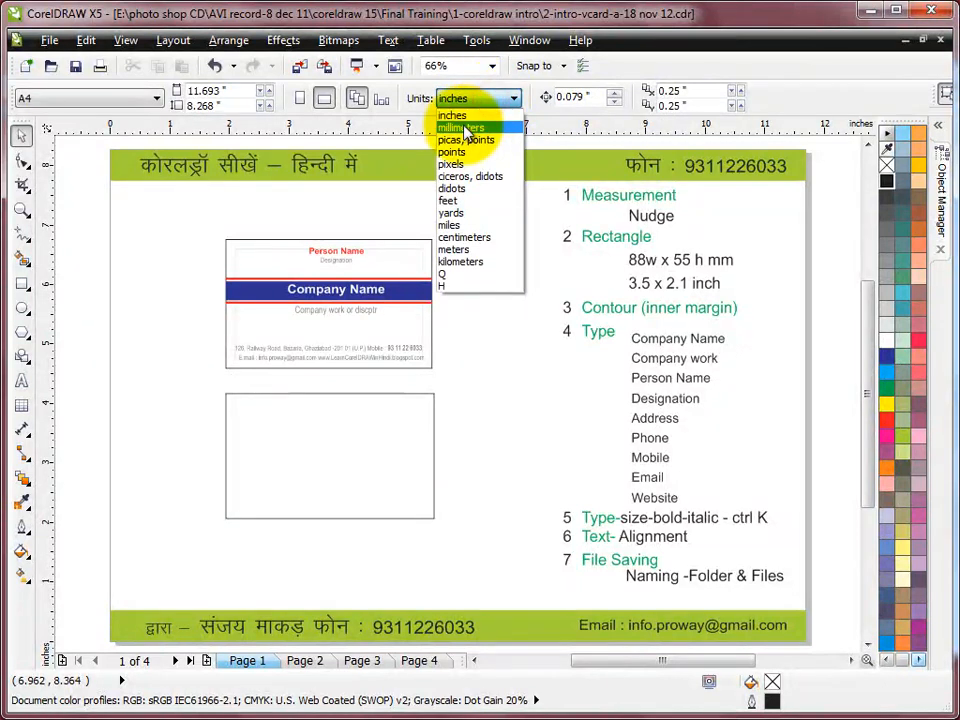
{"action": "left_click", "coordinate": [458, 125]}
{"action": "left_click", "coordinate": [354, 393]}
{"action": "left_click", "coordinate": [167, 91]}
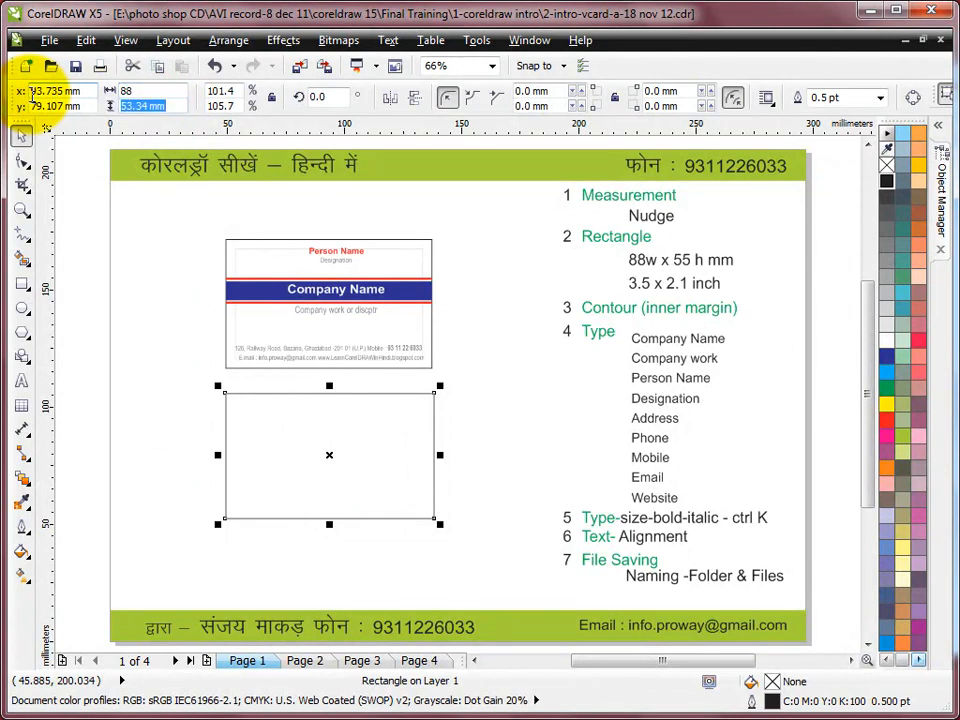
{"action": "key", "text": "Return"}
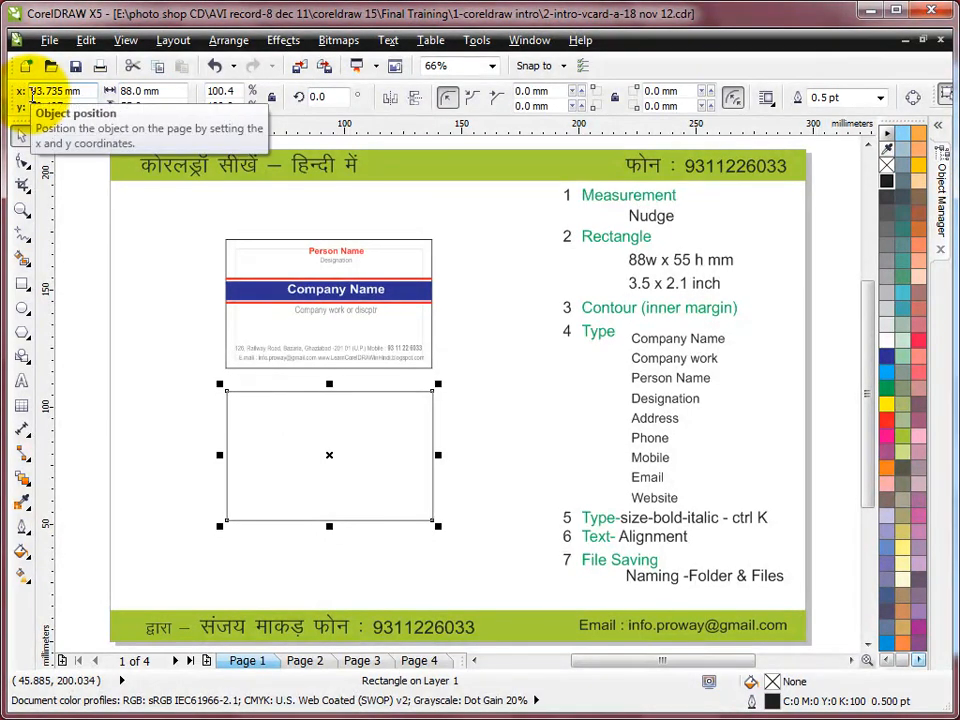
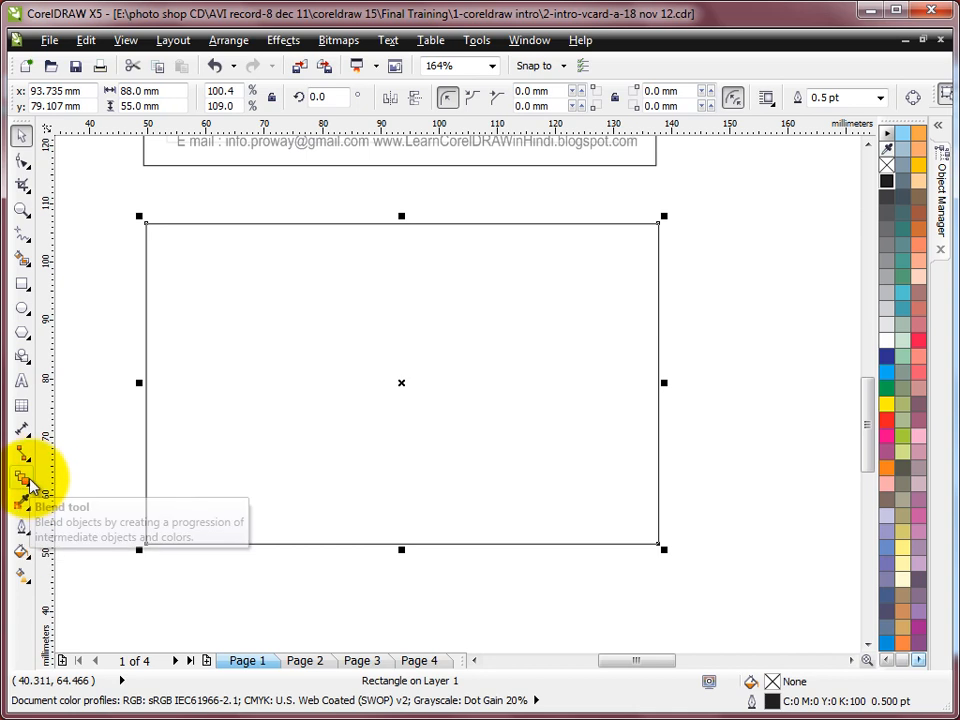
Apply a 5 mm inside contour to the 88 × 55 mm card rectangle
{"action": "left_click", "coordinate": [30, 485]}
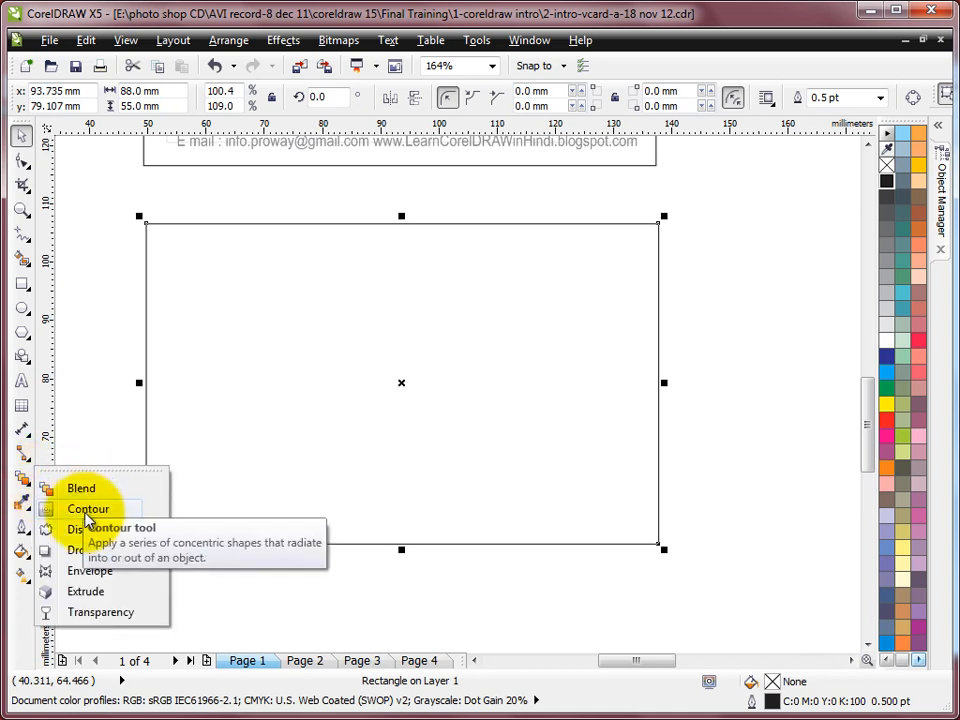
{"action": "left_click", "coordinate": [86, 514]}
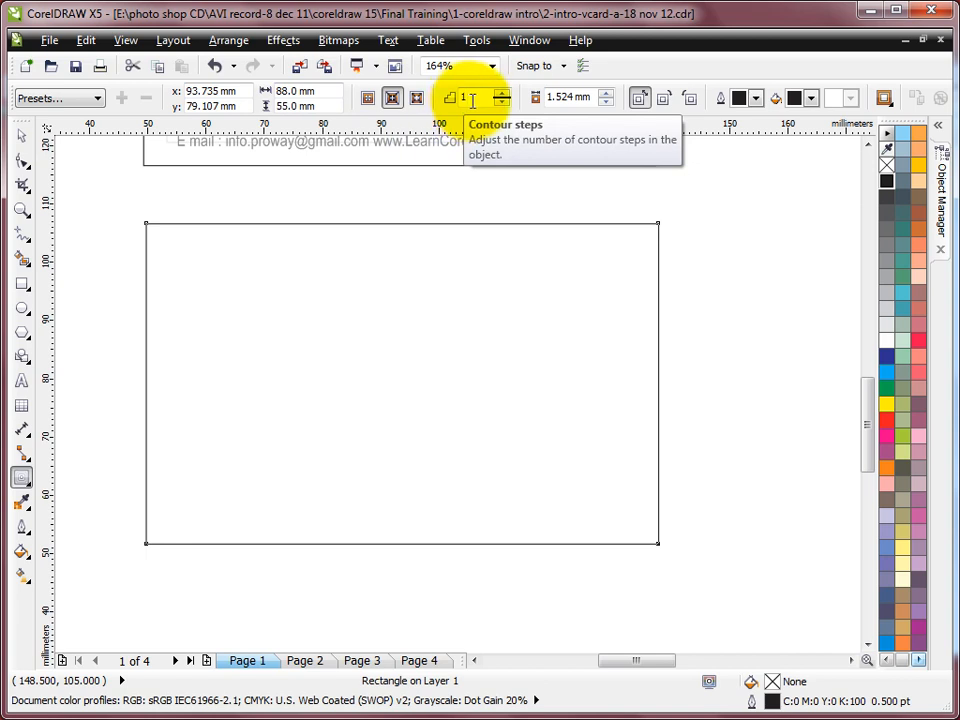
{"action": "left_click", "coordinate": [575, 96]}
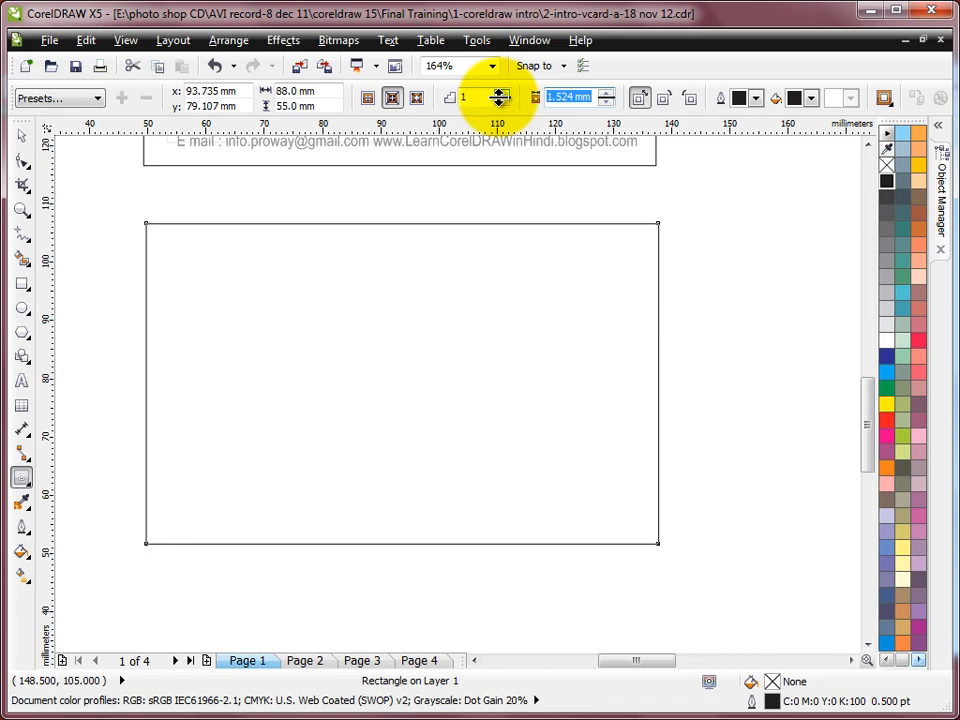
{"action": "type", "text": "5"}
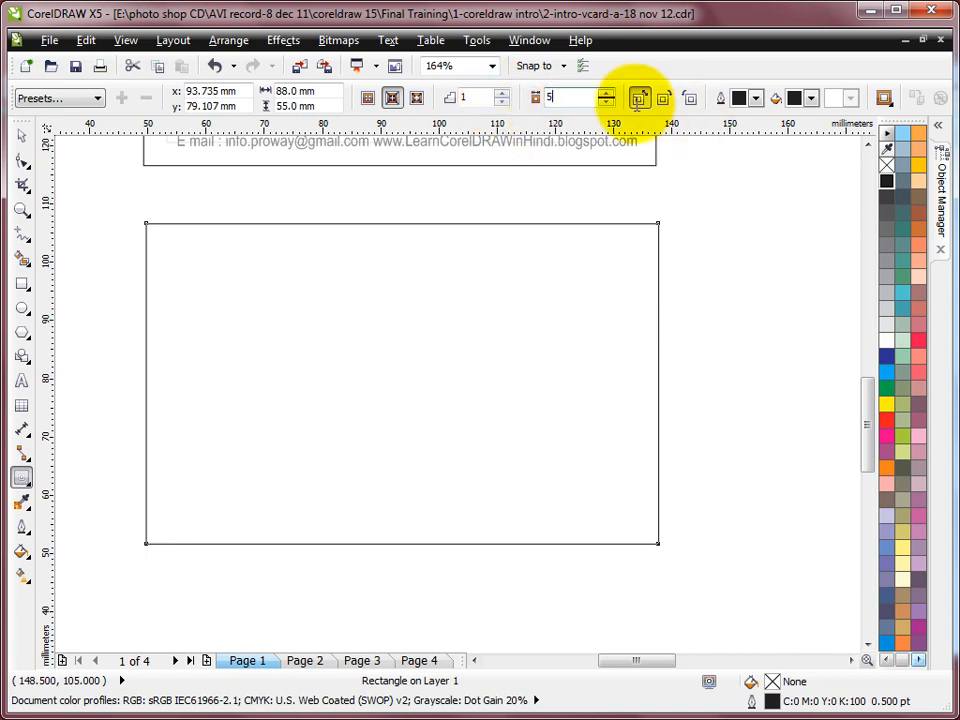
{"action": "left_click", "coordinate": [393, 98]}
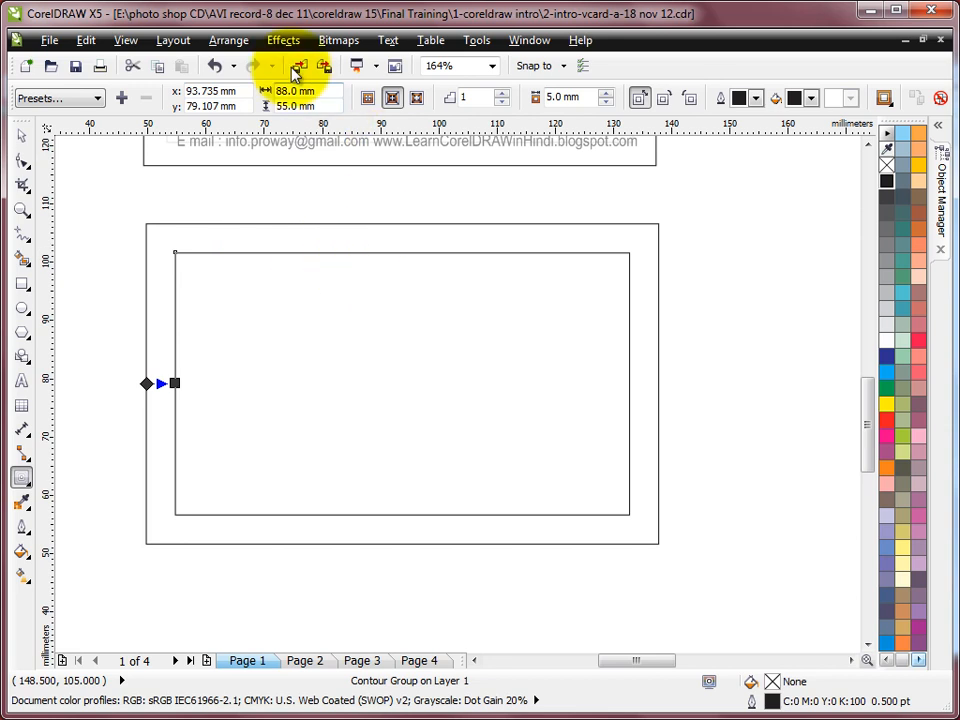
Break the contour group apart, select the inner 78 × 45 mm rectangle and view the whole page
{"action": "left_click", "coordinate": [228, 40]}
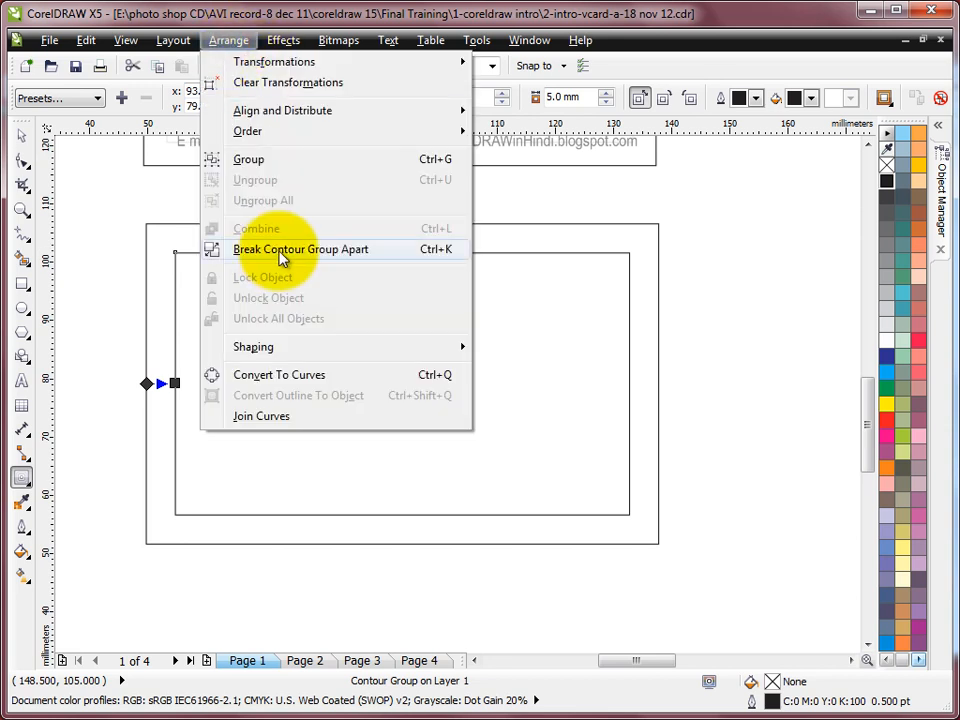
{"action": "left_click", "coordinate": [282, 250]}
{"action": "left_click", "coordinate": [22, 133]}
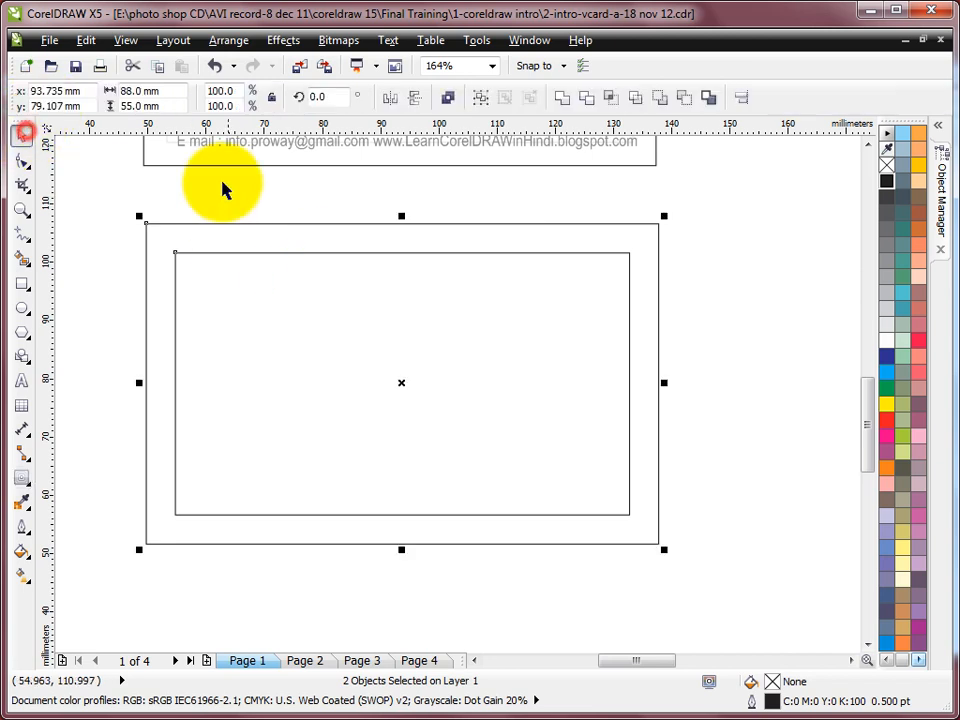
{"action": "left_click", "coordinate": [222, 190]}
{"action": "left_click", "coordinate": [214, 223]}
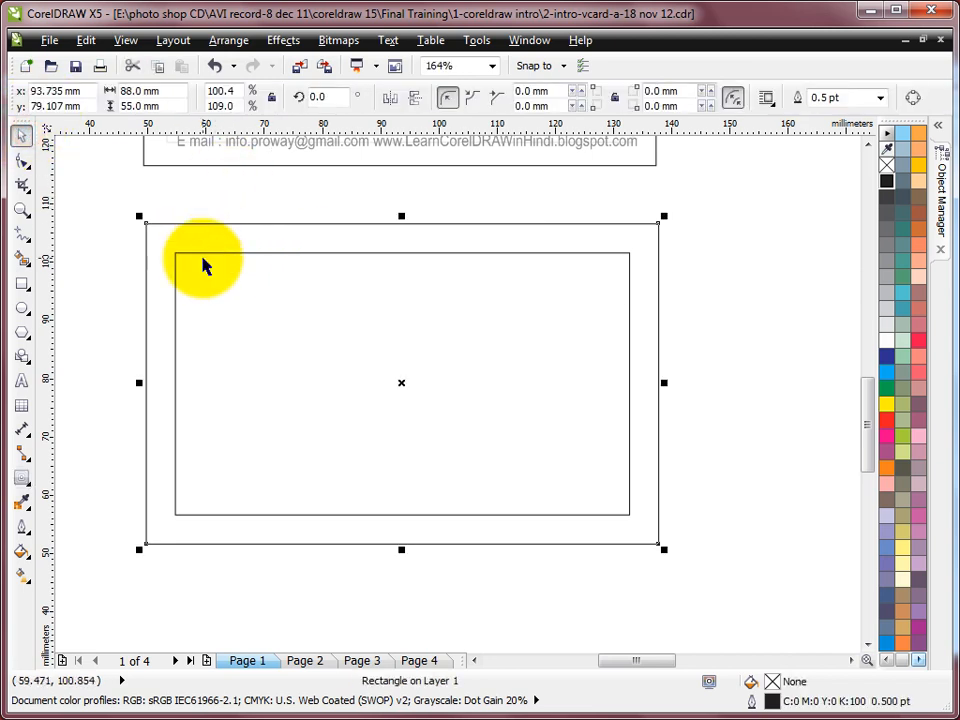
{"action": "left_click", "coordinate": [206, 253]}
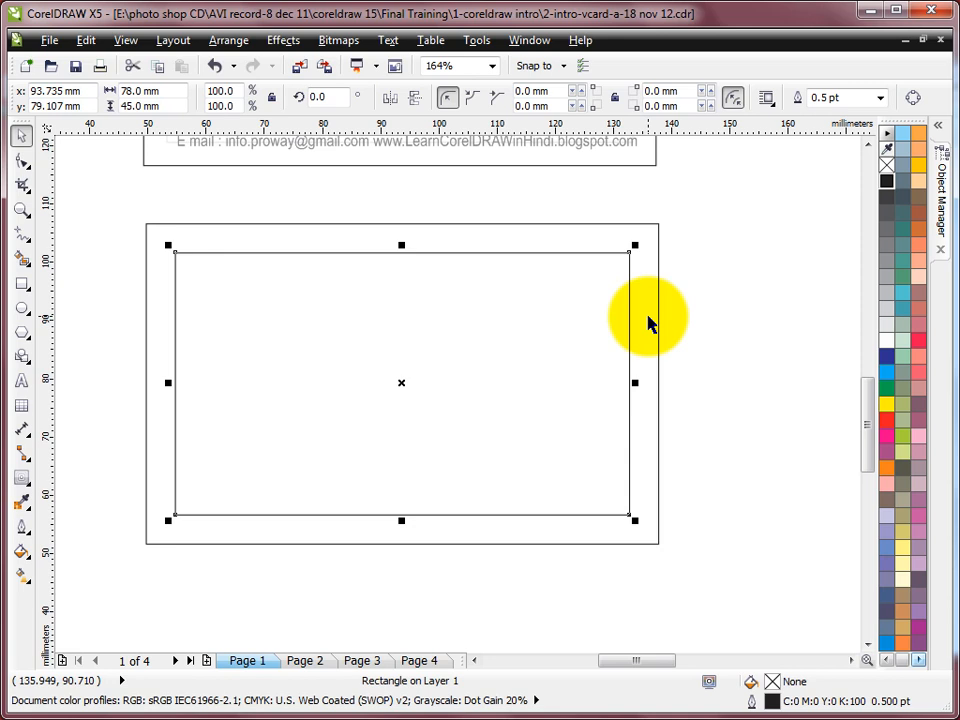
{"action": "key", "text": "F4"}
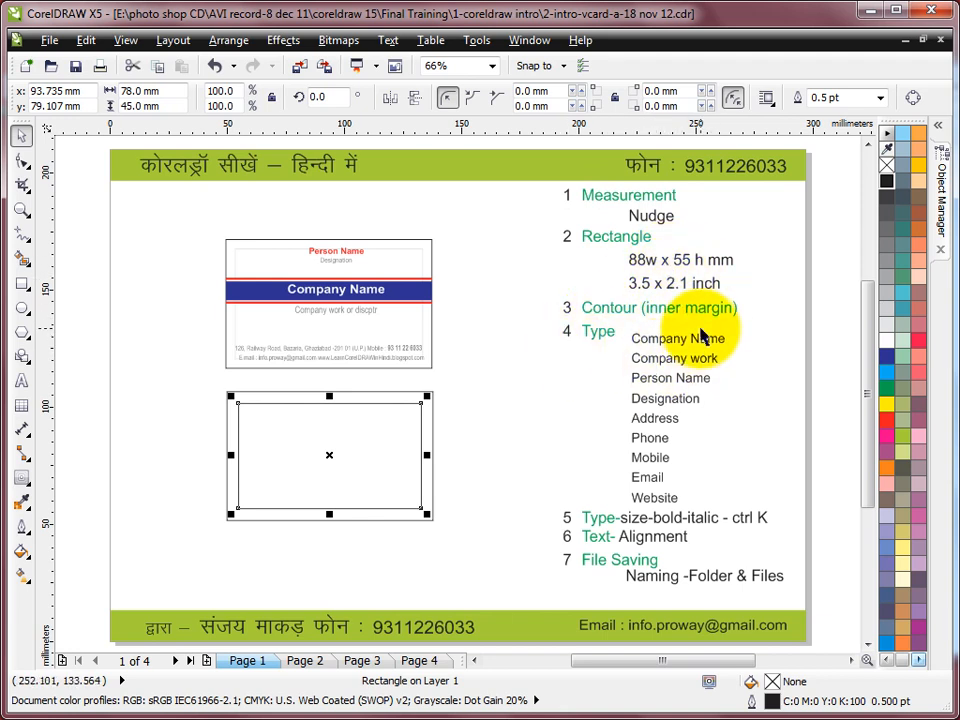
Zoom onto the two cards, make 7 pt the default artistic text size, and start text in the lower card
{"action": "left_click", "coordinate": [21, 209]}
{"action": "left_click_drag", "start_coordinate": [181, 224], "coordinate": [535, 549]}
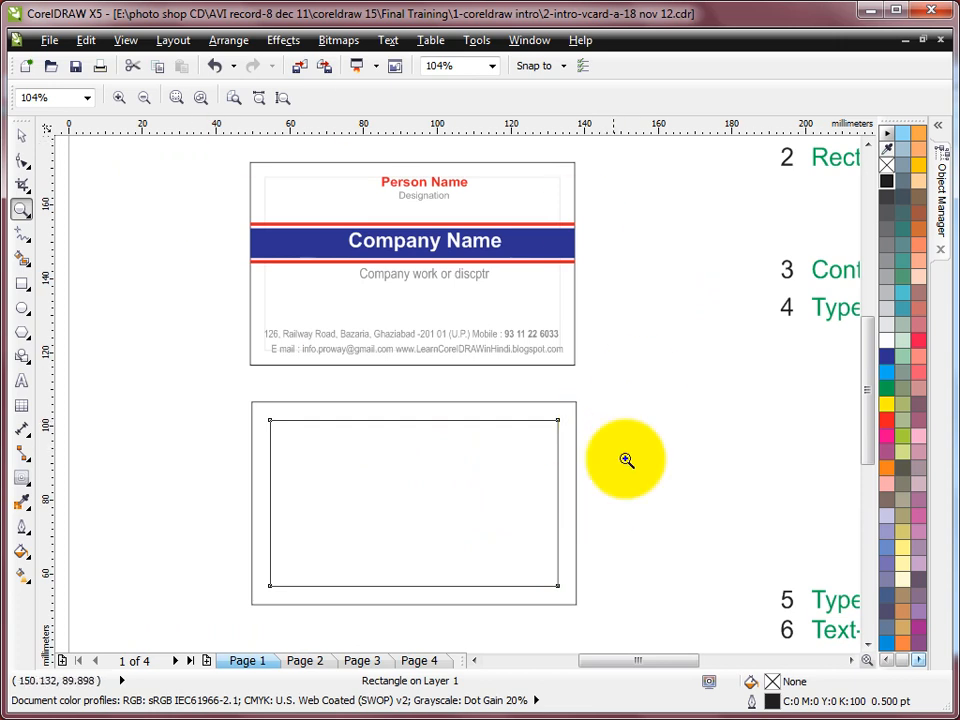
{"action": "left_click", "coordinate": [21, 381]}
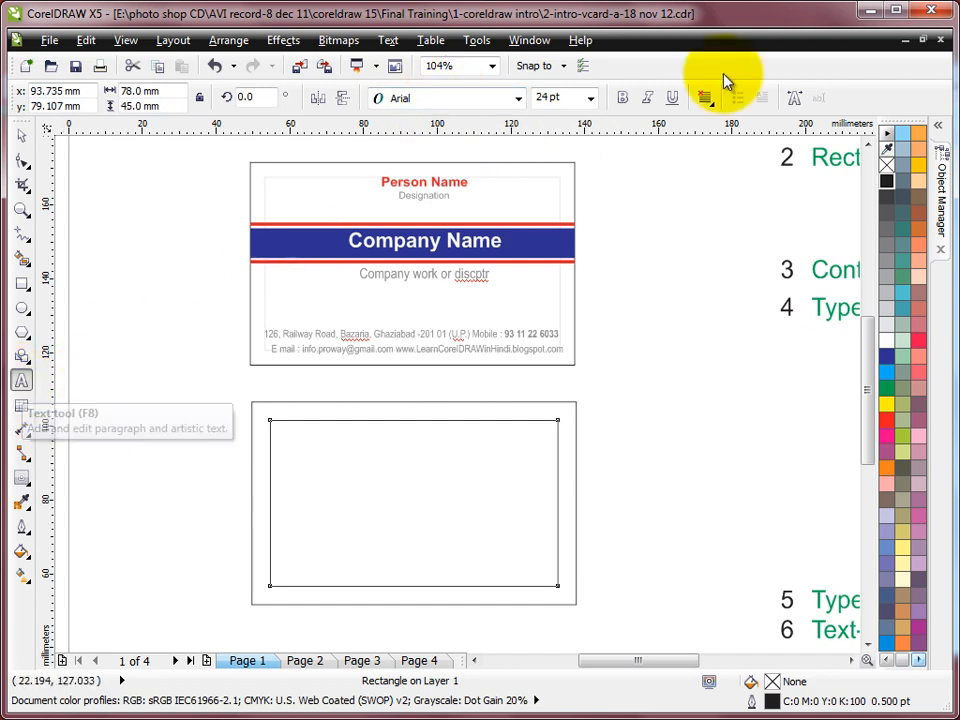
{"action": "left_click", "coordinate": [591, 98]}
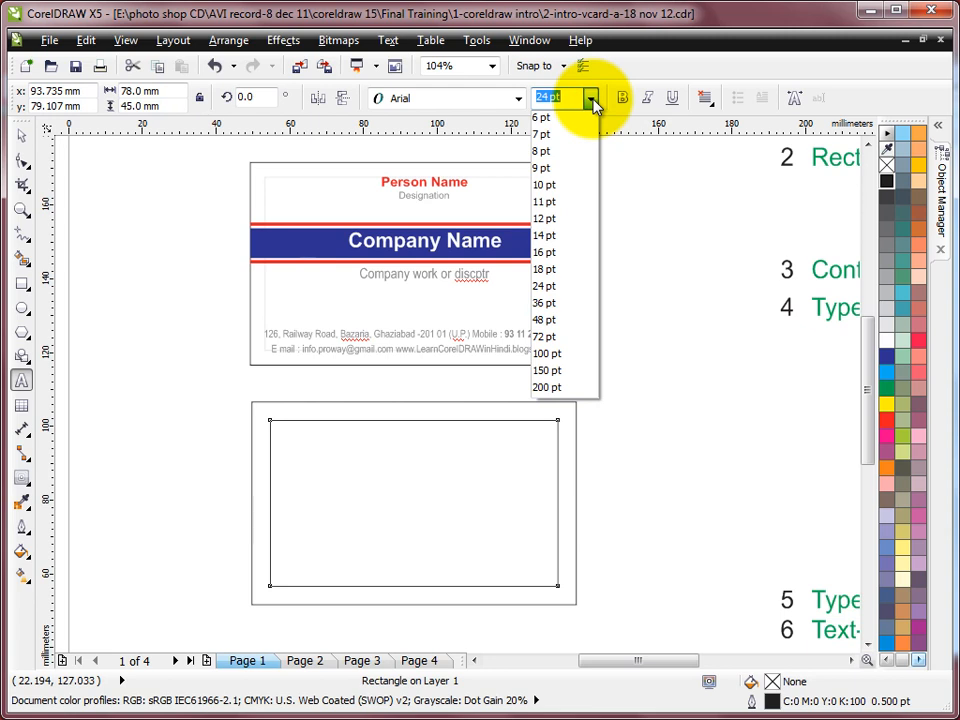
{"action": "left_click", "coordinate": [558, 145]}
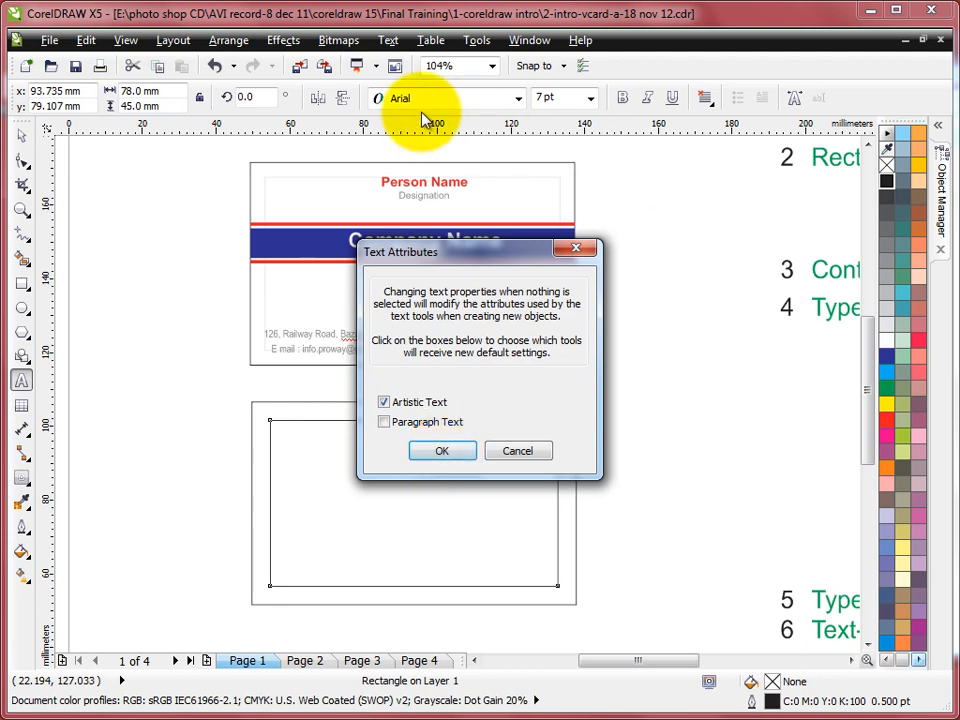
{"action": "left_click", "coordinate": [452, 449]}
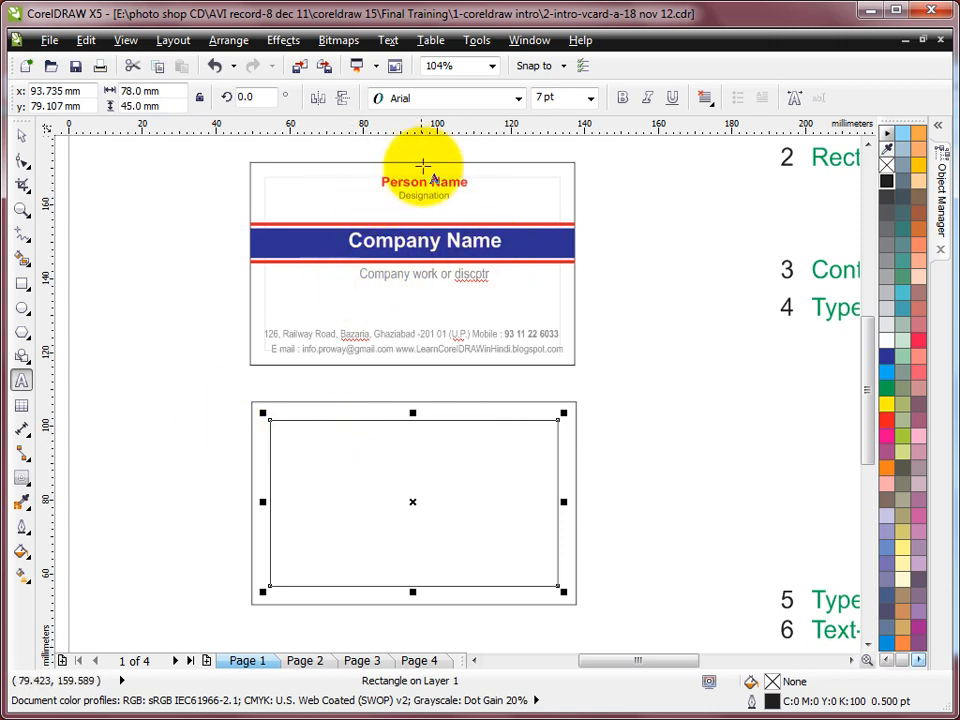
{"action": "left_click", "coordinate": [365, 441]}
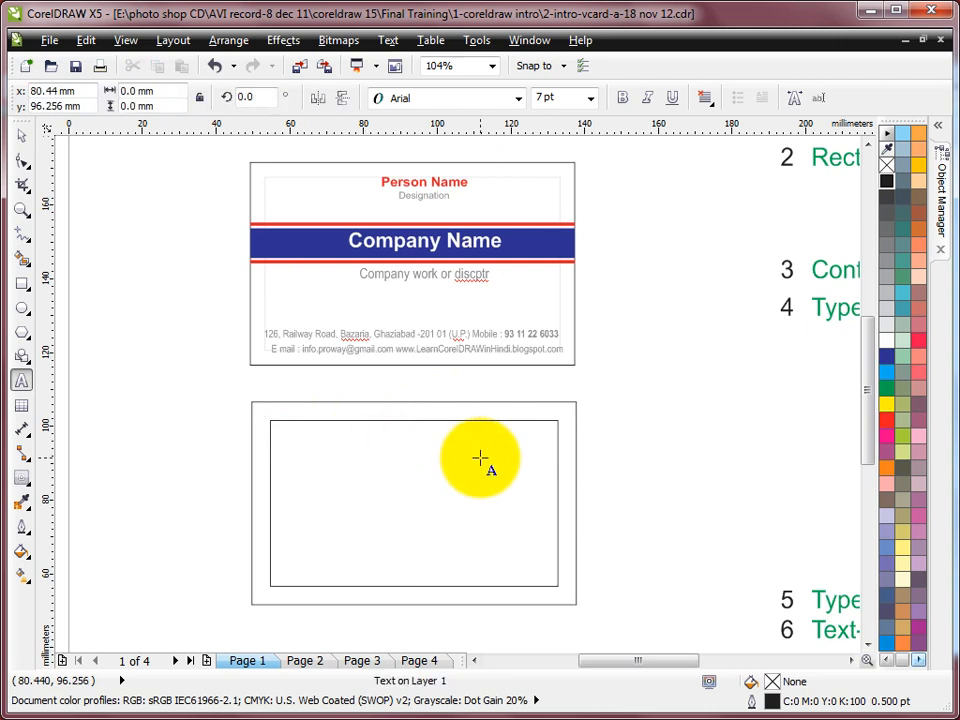
Type the Person, Designation, Company Name and company description lines
{"action": "type", "text": "Perso"}
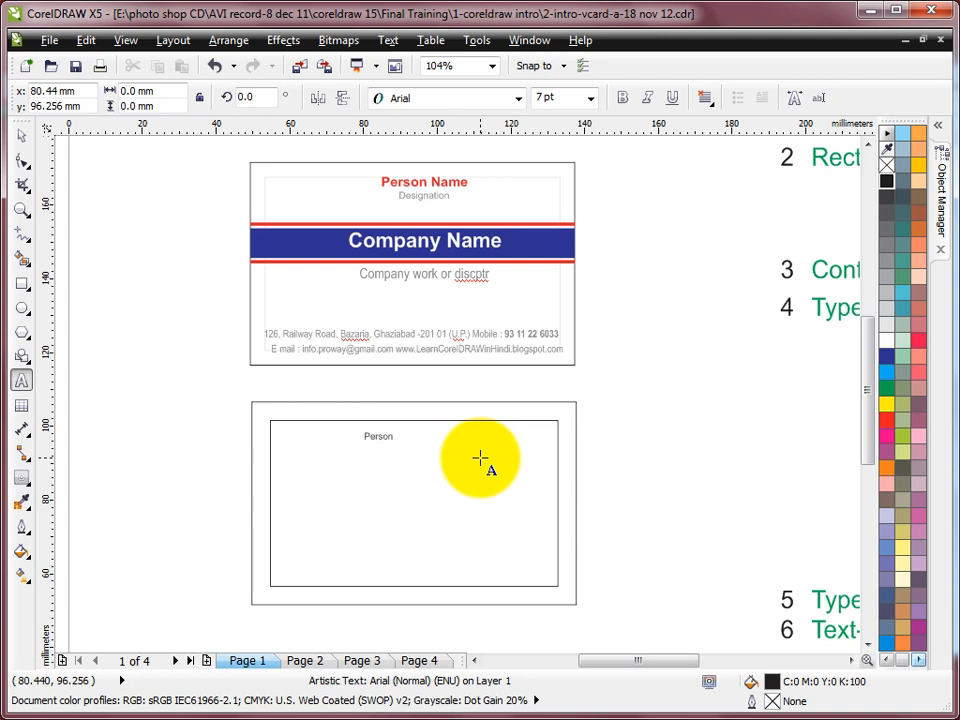
{"action": "type", "text": "n"}
{"action": "key", "text": "Return"}
{"action": "type", "text": "Designation"}
{"action": "key", "text": "Return"}
{"action": "type", "text": "Company Name "}
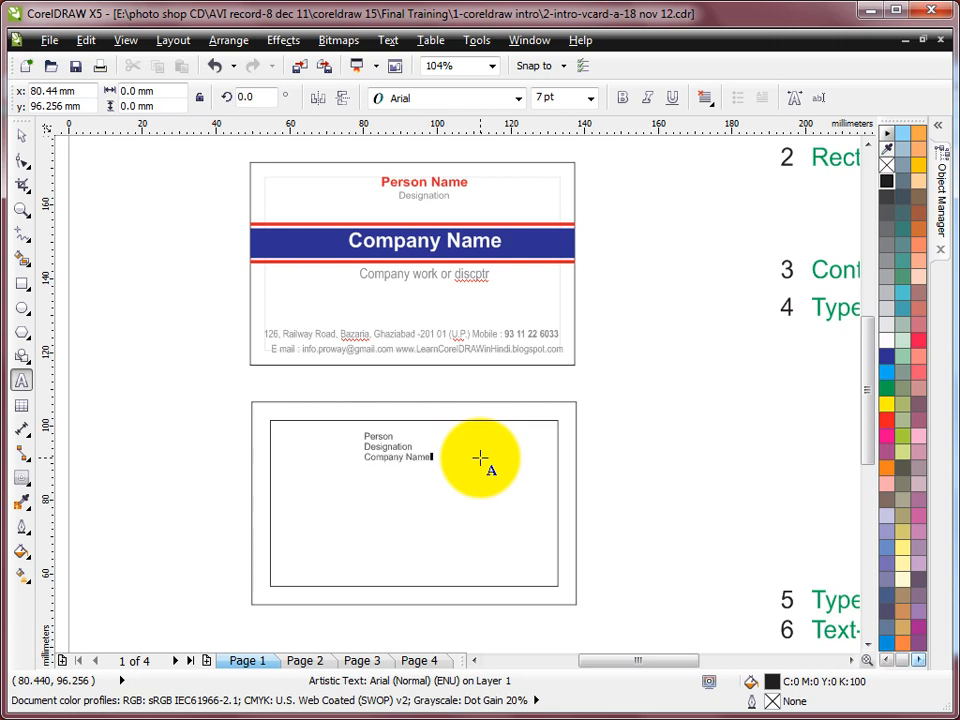
{"action": "type", "text": "Company work or discr"}
{"action": "type", "text": "iption"}
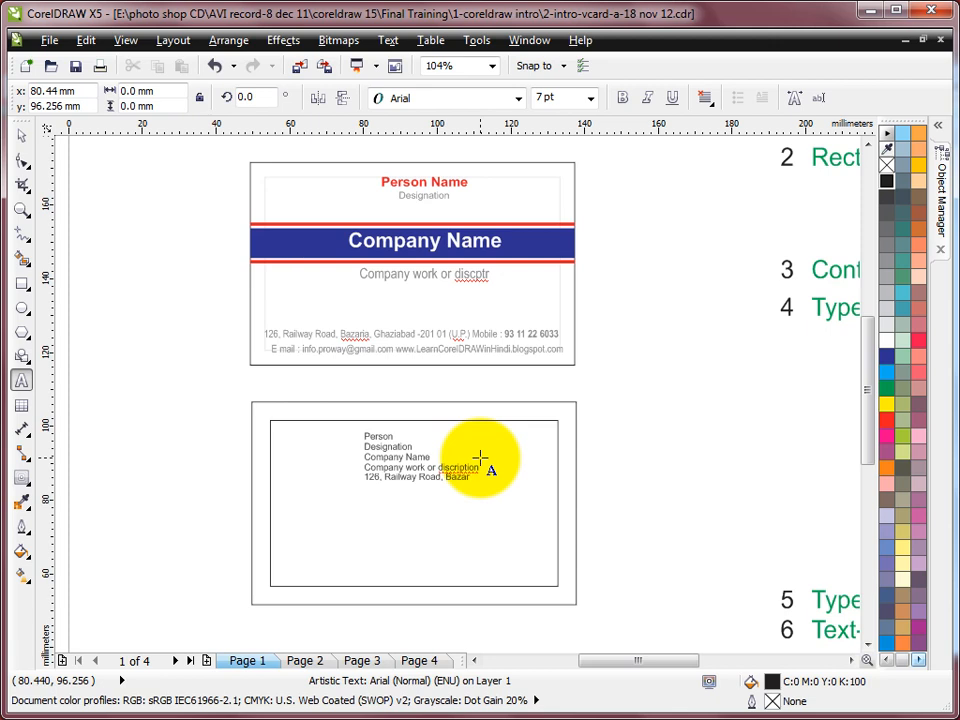
Add the address, phone number, e-mail and website lines, then select the text block
{"action": "type", "text": ", Ghaziabad 201001"}
{"action": "key", "text": "Return"}
{"action": "type", "text": "Ph."}
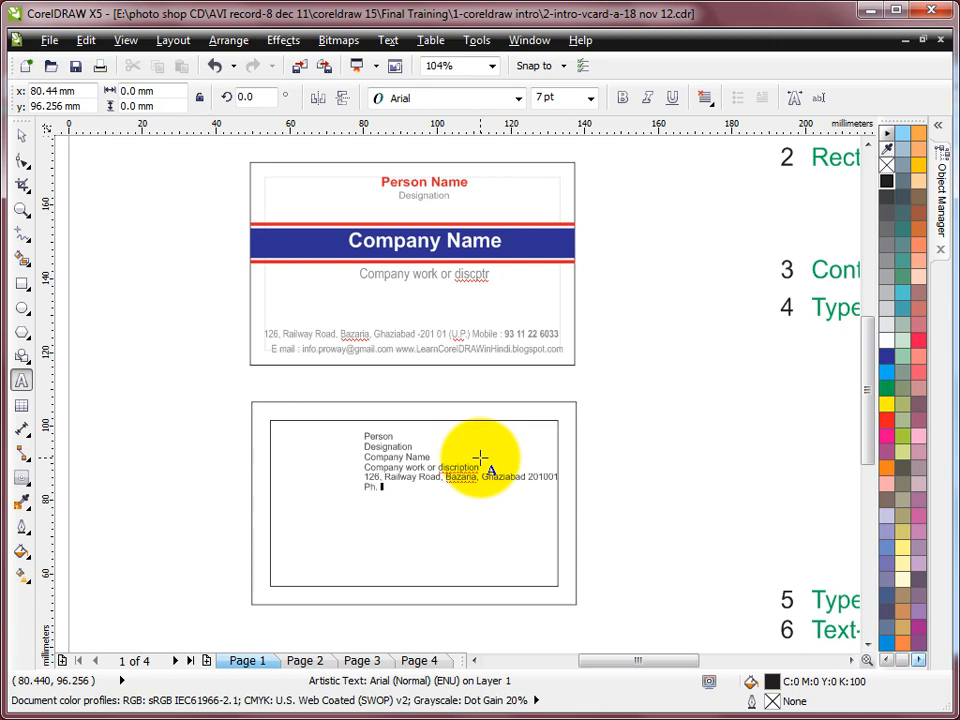
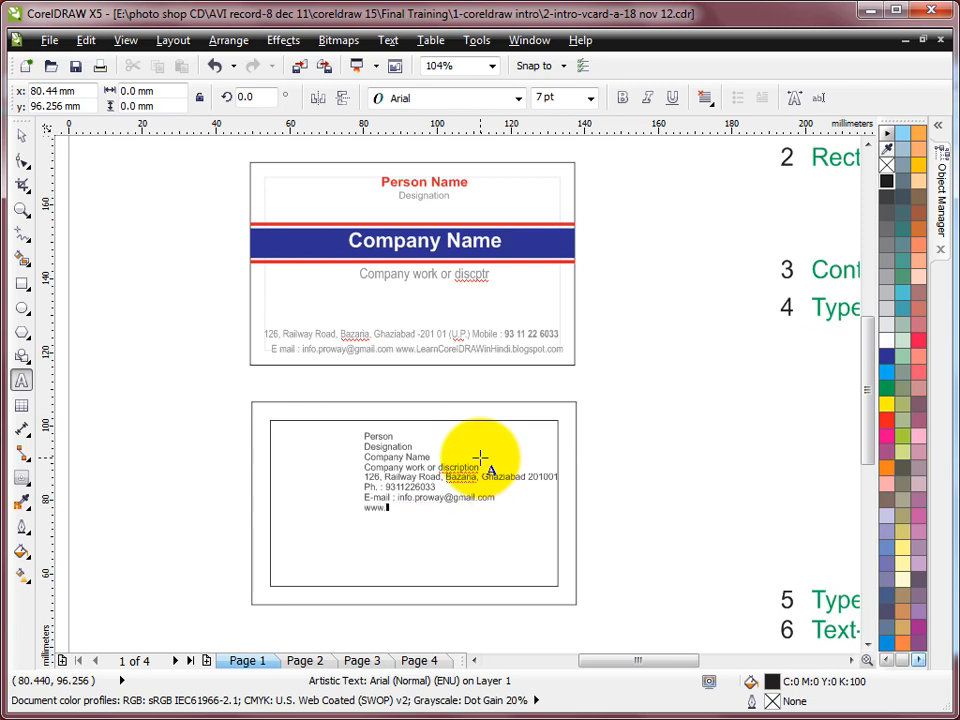
{"action": "type", "text": "earnCoreldrawinHindi"}
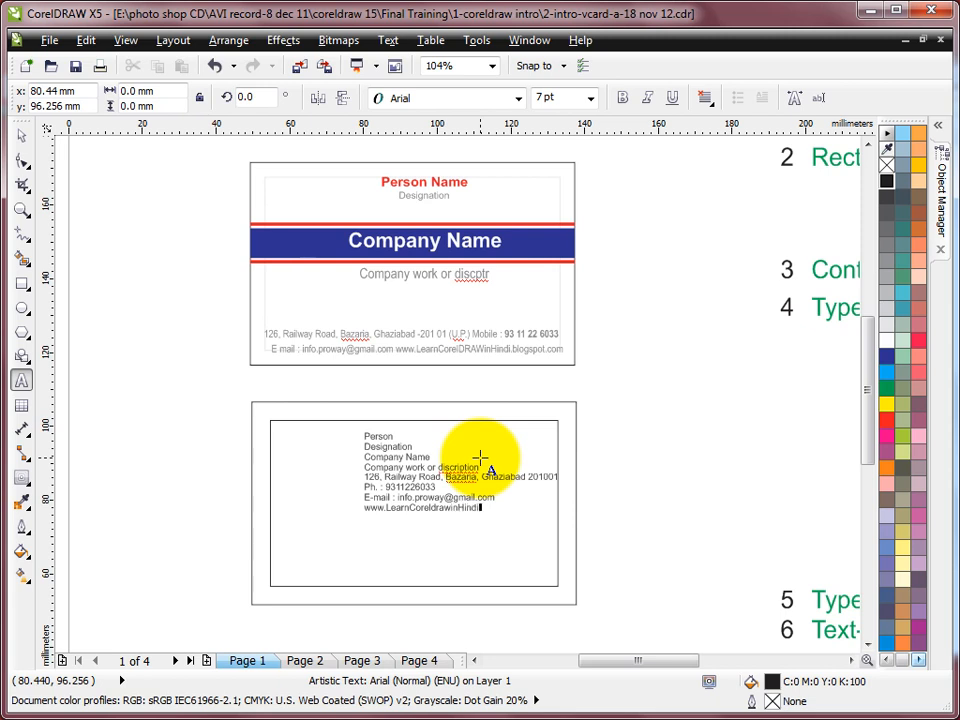
{"action": "type", "text": ".blogspot.com"}
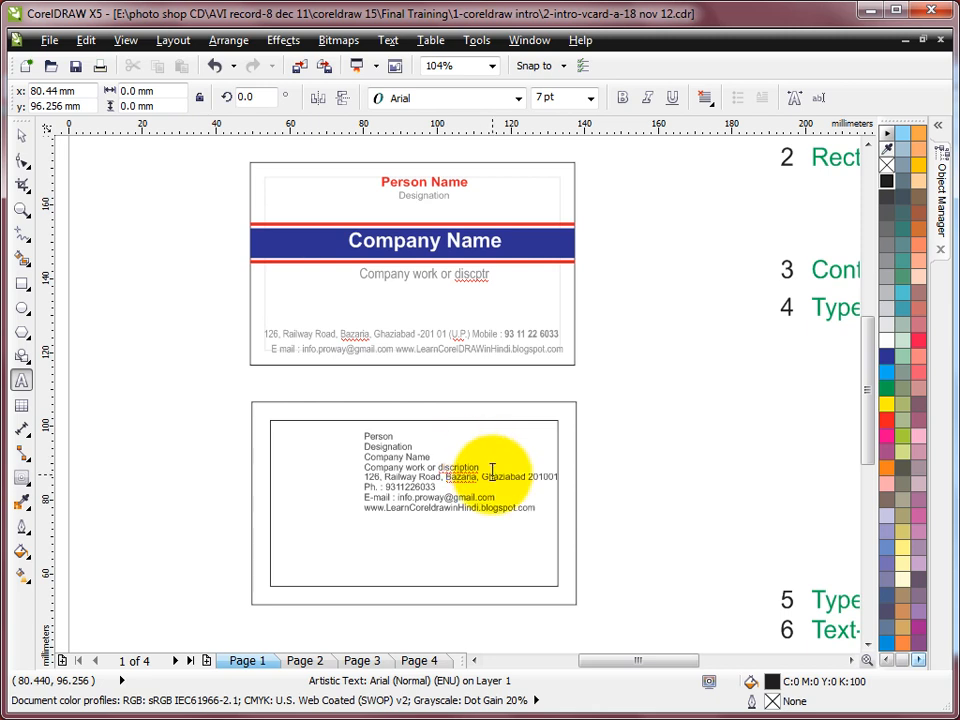
{"action": "left_click", "coordinate": [414, 455]}
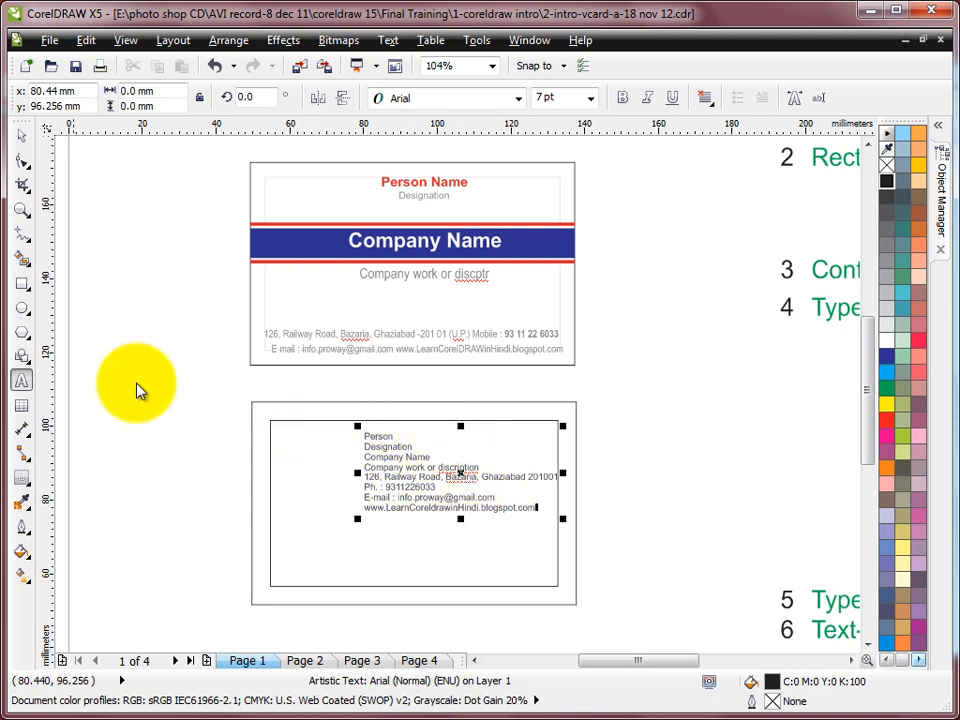
Zoom onto the new text and break the block apart into separate lines
{"action": "left_click", "coordinate": [21, 208]}
{"action": "left_click_drag", "start_coordinate": [206, 373], "coordinate": [630, 617]}
{"action": "left_click", "coordinate": [21, 137]}
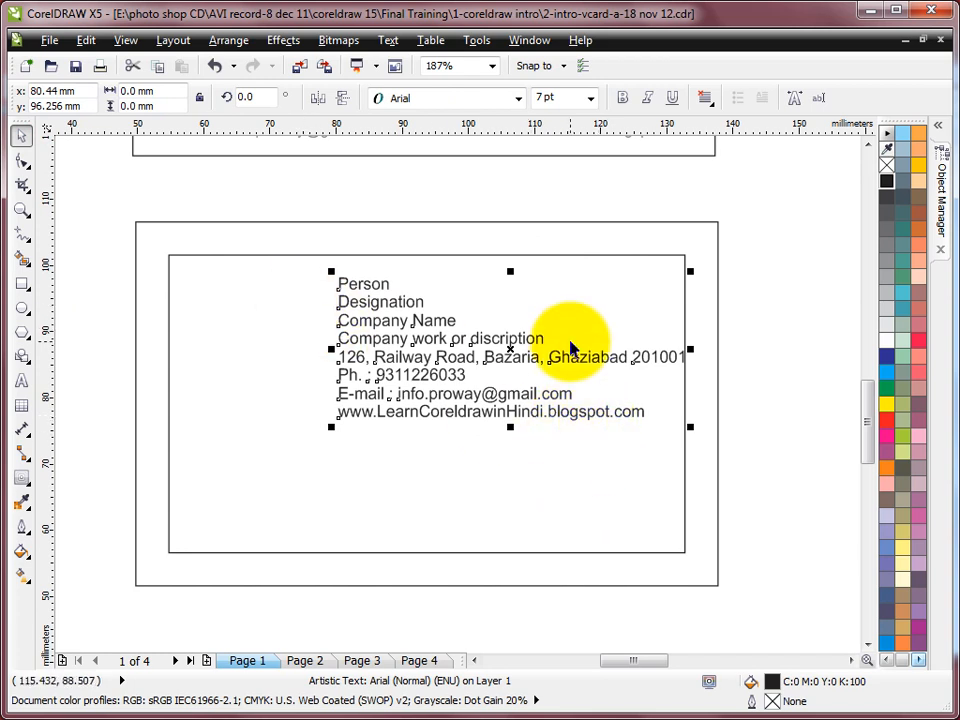
{"action": "left_click", "coordinate": [228, 40]}
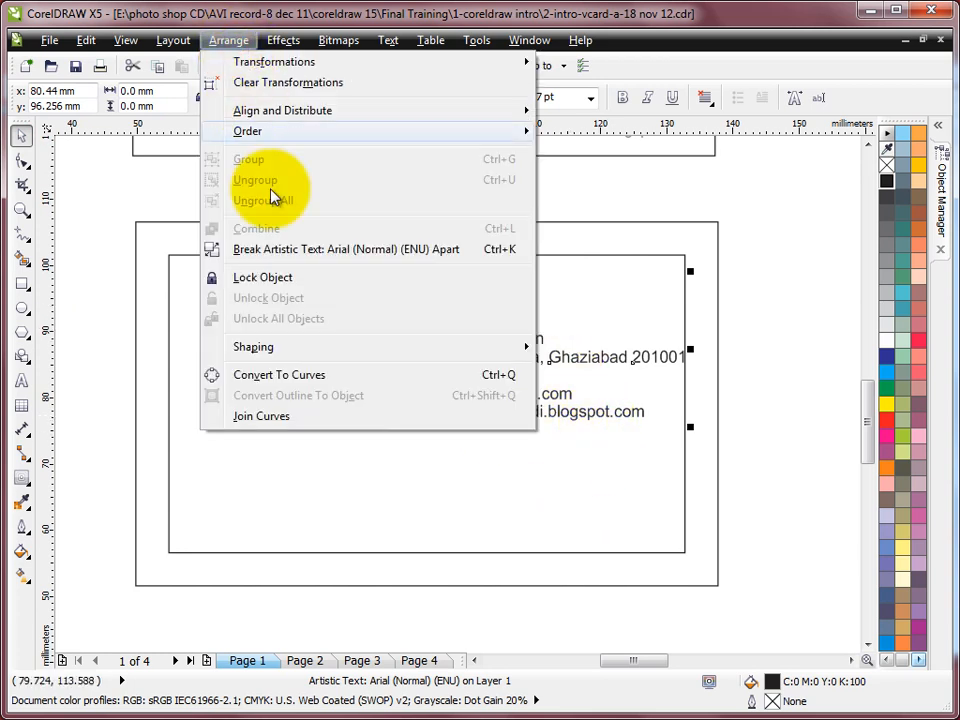
{"action": "left_click", "coordinate": [398, 257]}
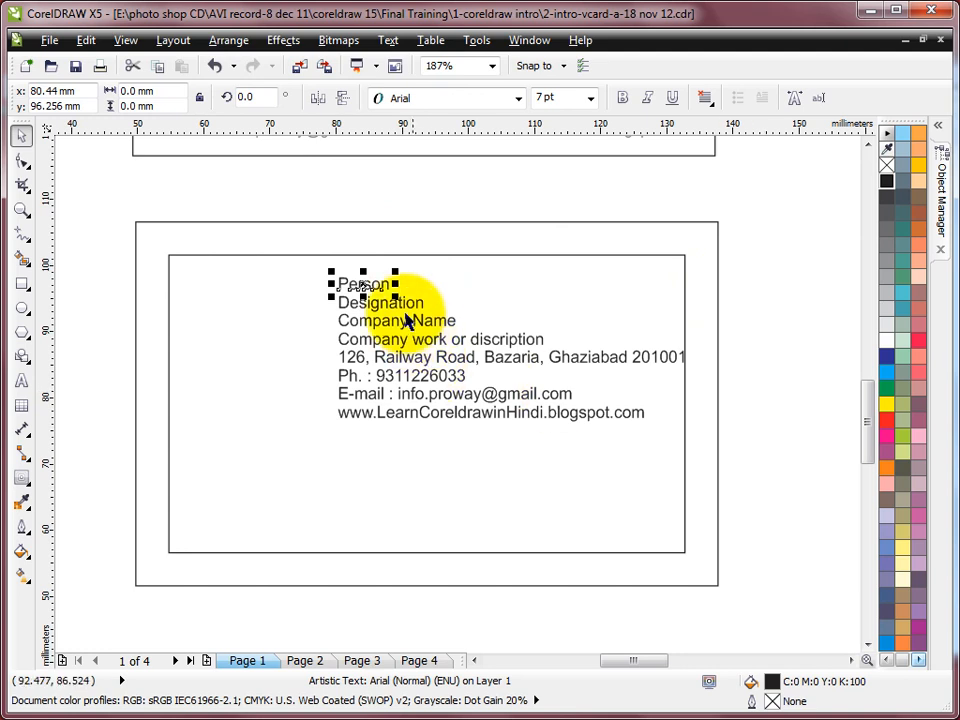
Move Person and Designation up to the card's top centre, then view the whole page
{"action": "left_click", "coordinate": [366, 301]}
{"action": "left_click", "coordinate": [364, 326]}
{"action": "left_click", "coordinate": [361, 342]}
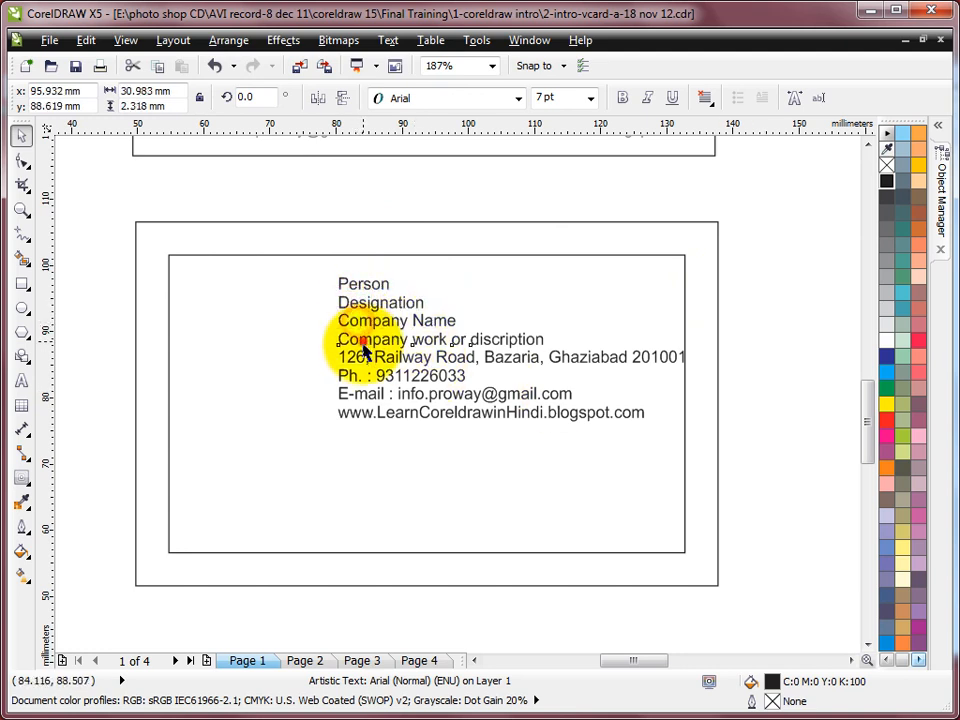
{"action": "left_click", "coordinate": [364, 360]}
{"action": "left_click", "coordinate": [368, 377]}
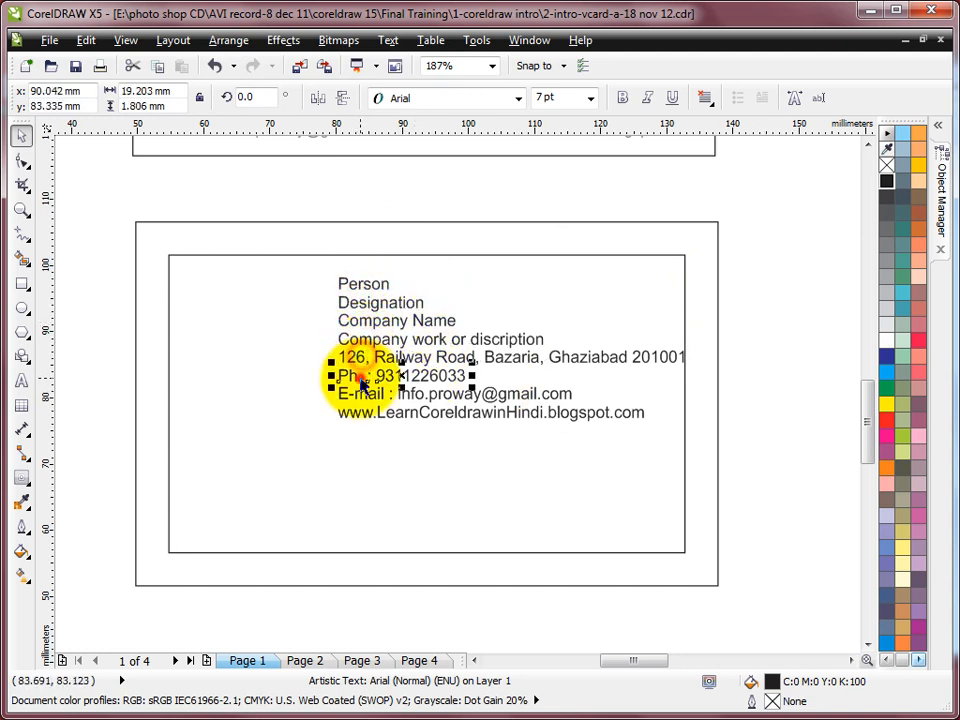
{"action": "left_click", "coordinate": [376, 292]}
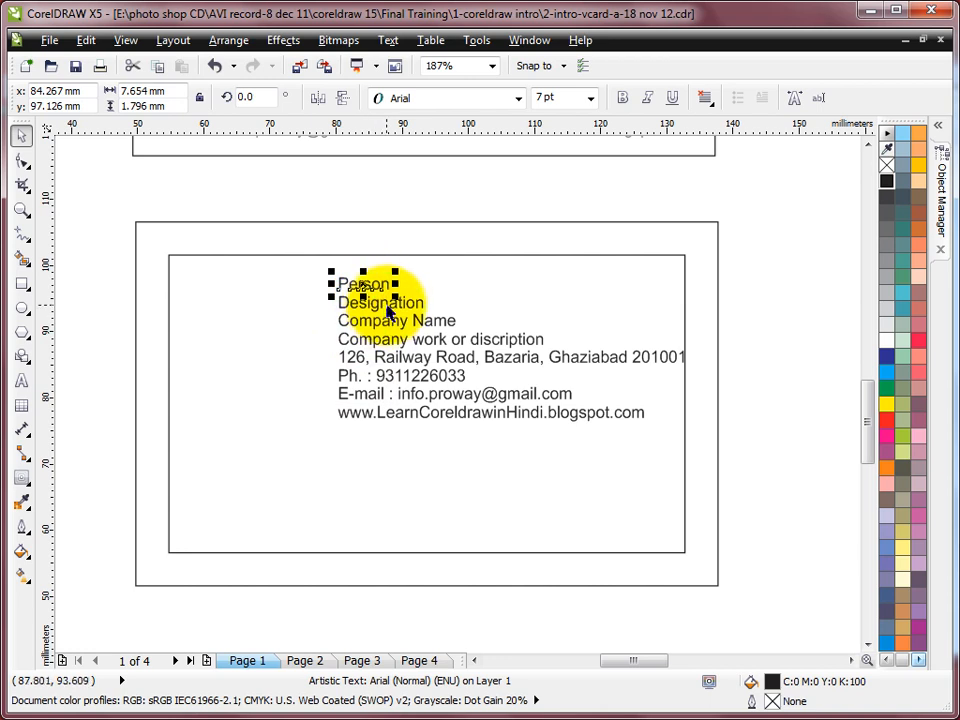
{"action": "left_click", "coordinate": [387, 310], "text": "shift"}
{"action": "left_click_drag", "start_coordinate": [383, 295], "coordinate": [433, 268]}
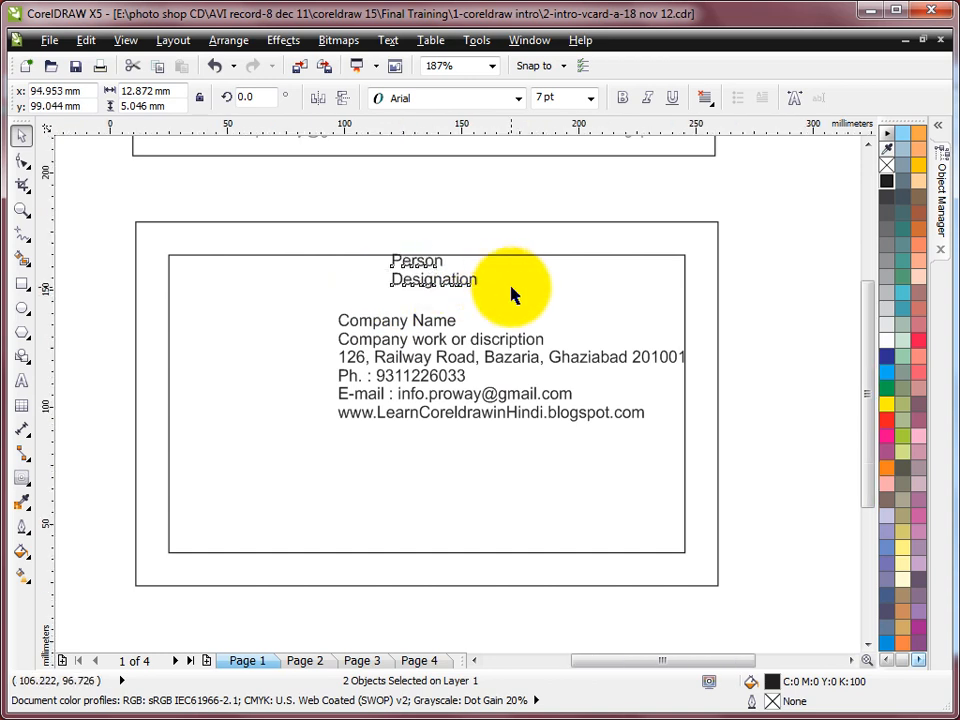
{"action": "key", "text": "F4"}
Zoom in on both cards and move the E-mail and website lines to the card's bottom
{"action": "key", "text": "z"}
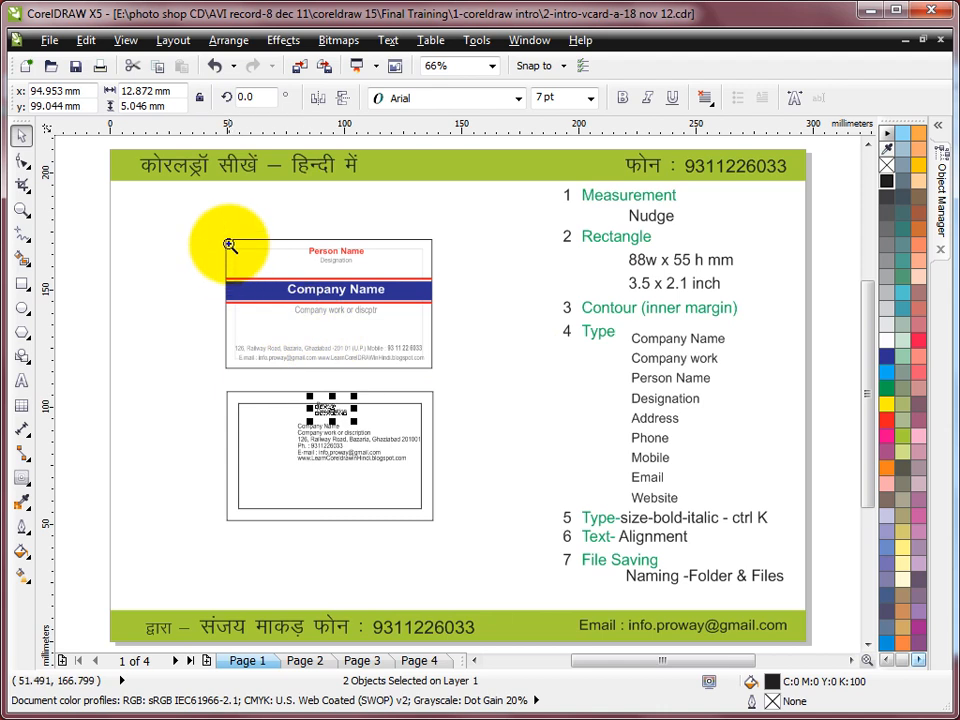
{"action": "left_click_drag", "start_coordinate": [206, 228], "coordinate": [449, 530]}
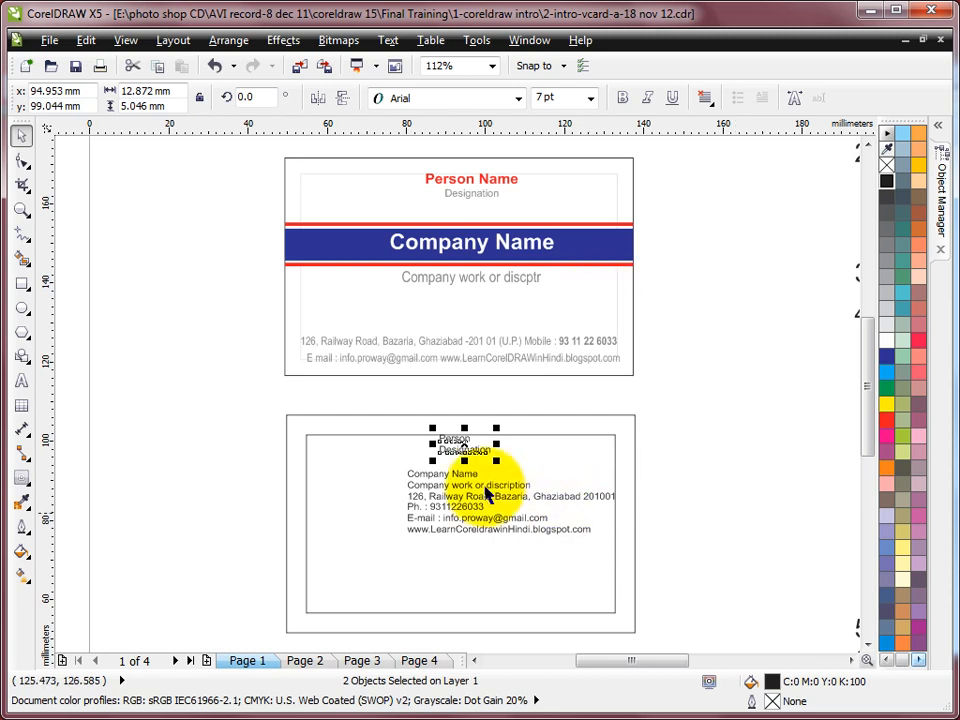
{"action": "key", "text": "z"}
{"action": "left_click_drag", "start_coordinate": [270, 150], "coordinate": [639, 631]}
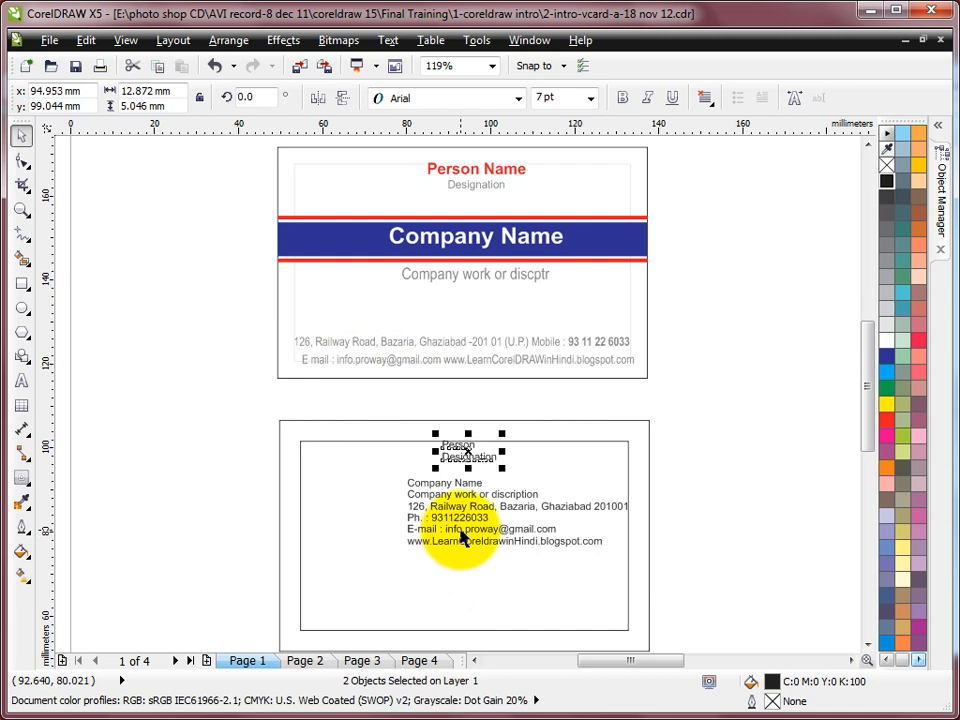
{"action": "left_click_drag", "start_coordinate": [463, 538], "coordinate": [355, 627]}
{"action": "left_click_drag", "start_coordinate": [459, 541], "coordinate": [509, 626]}
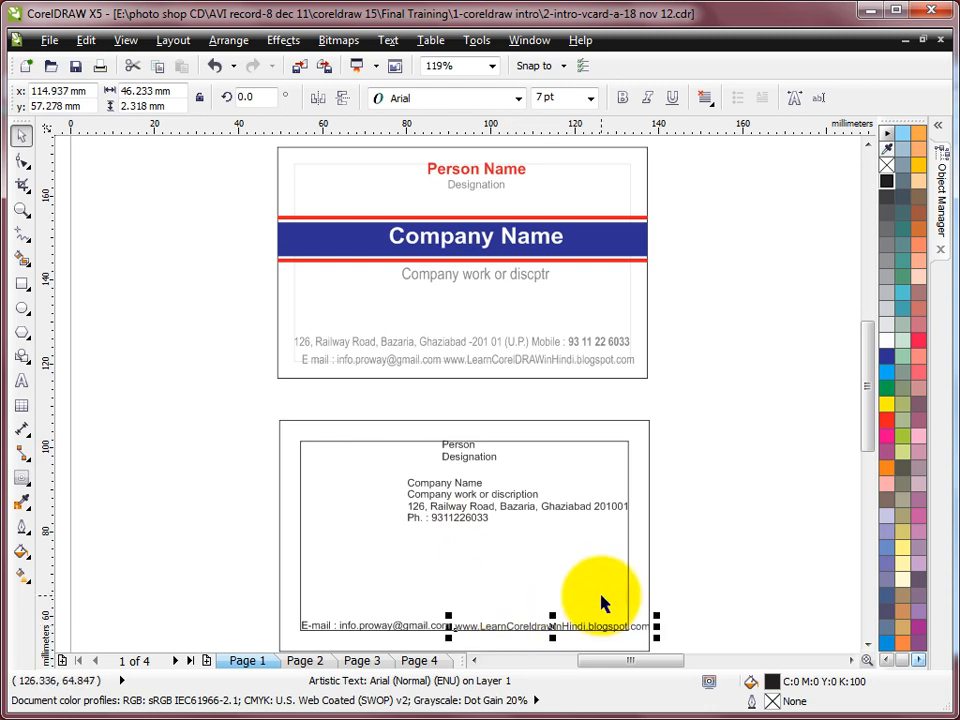
Place the address line above the E-mail line with the phone number after it
{"action": "left_click", "coordinate": [450, 515]}
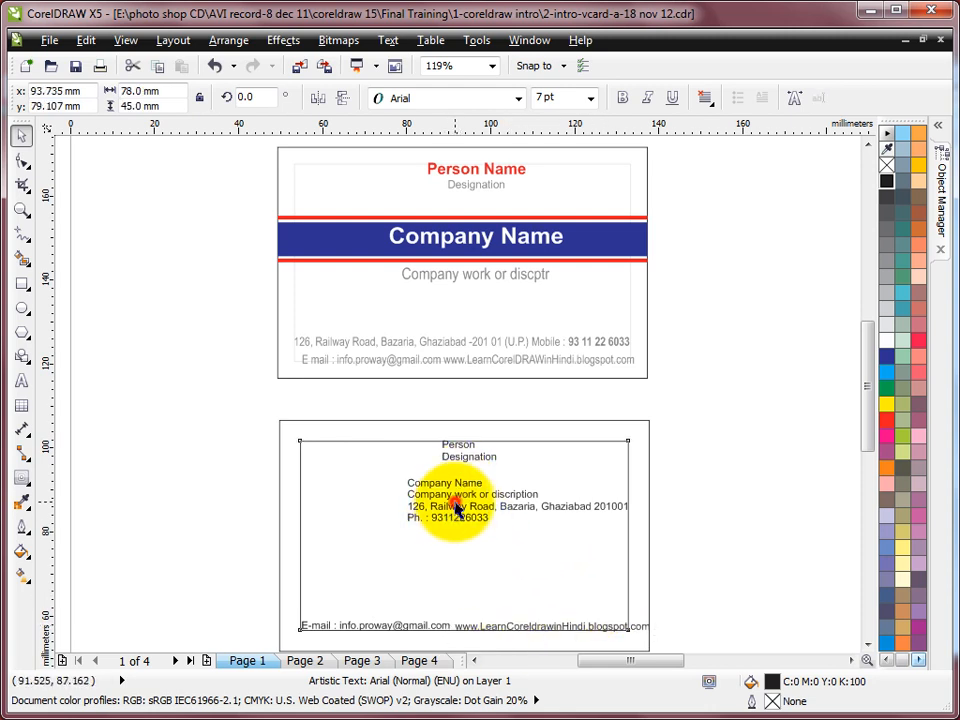
{"action": "left_click", "coordinate": [461, 509]}
{"action": "left_click_drag", "start_coordinate": [461, 509], "coordinate": [357, 610]}
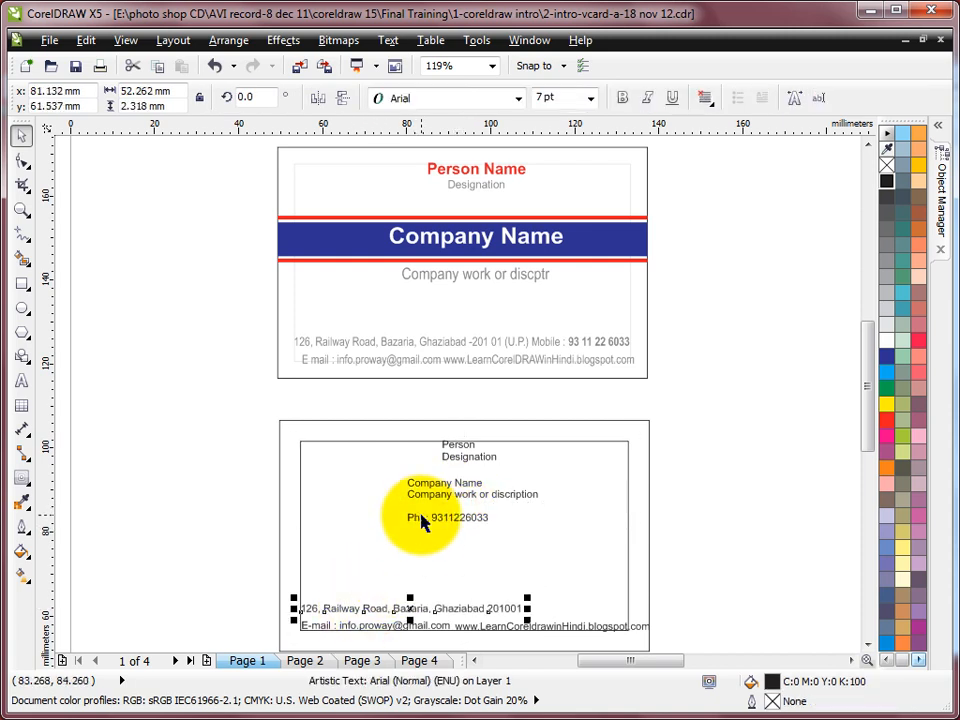
{"action": "left_click", "coordinate": [432, 518]}
{"action": "left_click_drag", "start_coordinate": [430, 521], "coordinate": [555, 618]}
Move Company Name and the description line to the middle of the card
{"action": "left_click", "coordinate": [464, 498]}
{"action": "left_click", "coordinate": [466, 489]}
{"action": "left_click", "coordinate": [470, 500], "text": "shift"}
{"action": "left_click_drag", "start_coordinate": [474, 497], "coordinate": [466, 540]}
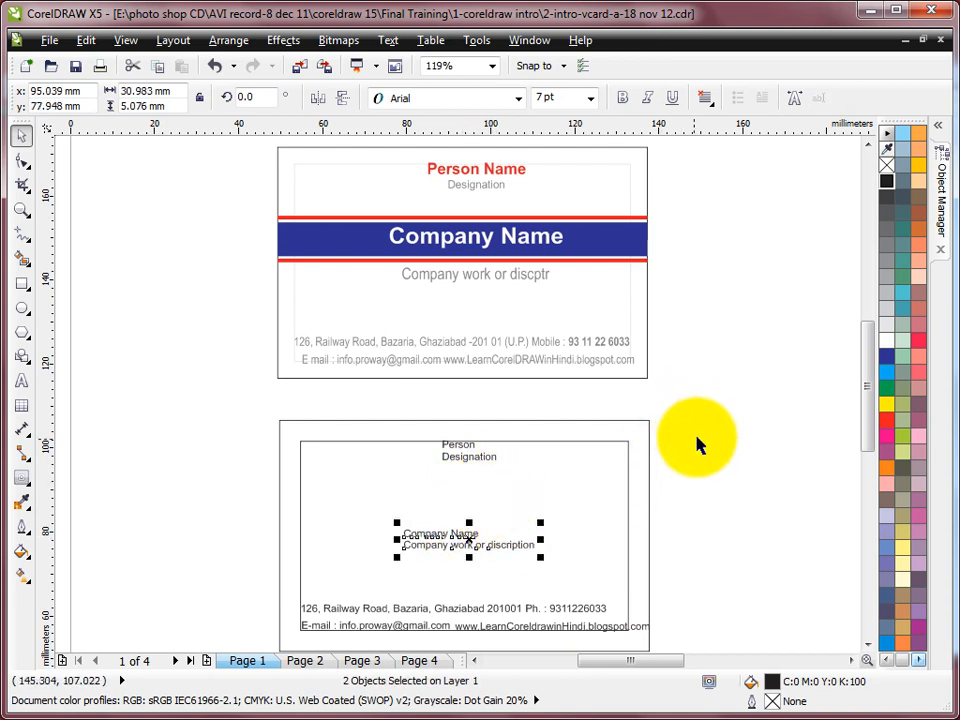
{"action": "left_click_drag", "start_coordinate": [466, 540], "coordinate": [468, 519]}
{"action": "left_click", "coordinate": [680, 480]}
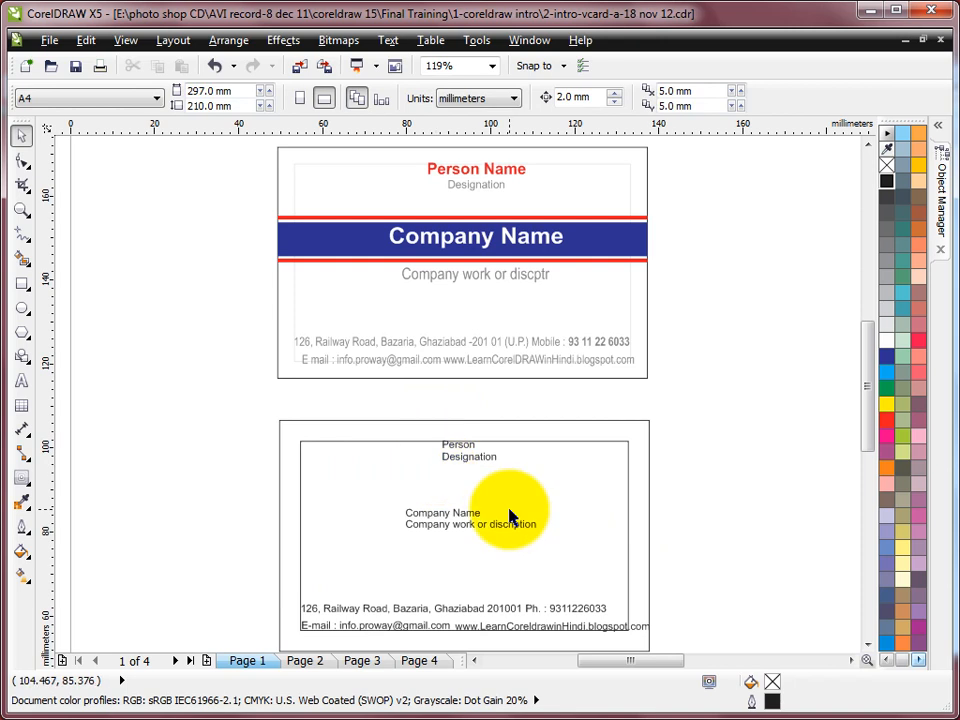
{"action": "left_click", "coordinate": [470, 452]}
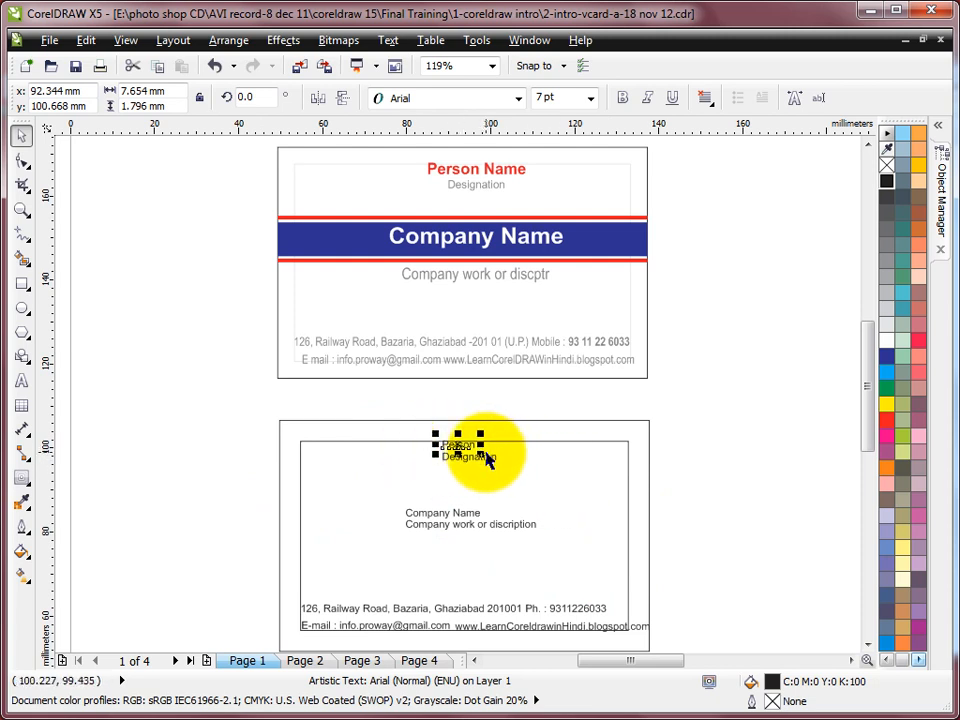
Enlarge the Person line to 10 pt, then to 12 pt
{"action": "left_click", "coordinate": [566, 97]}
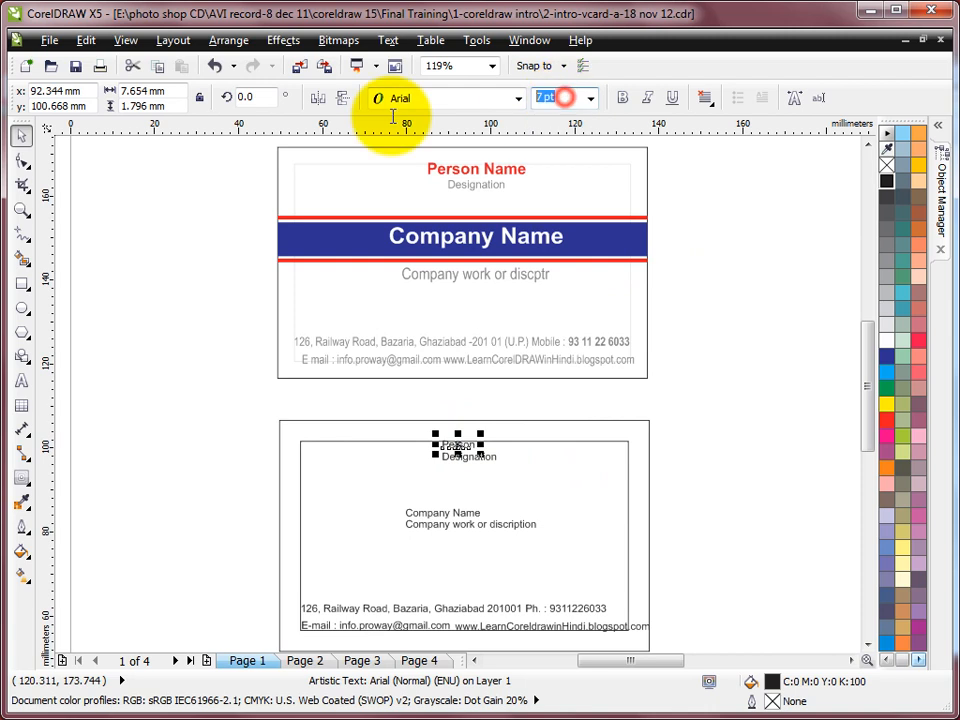
{"action": "type", "text": "10"}
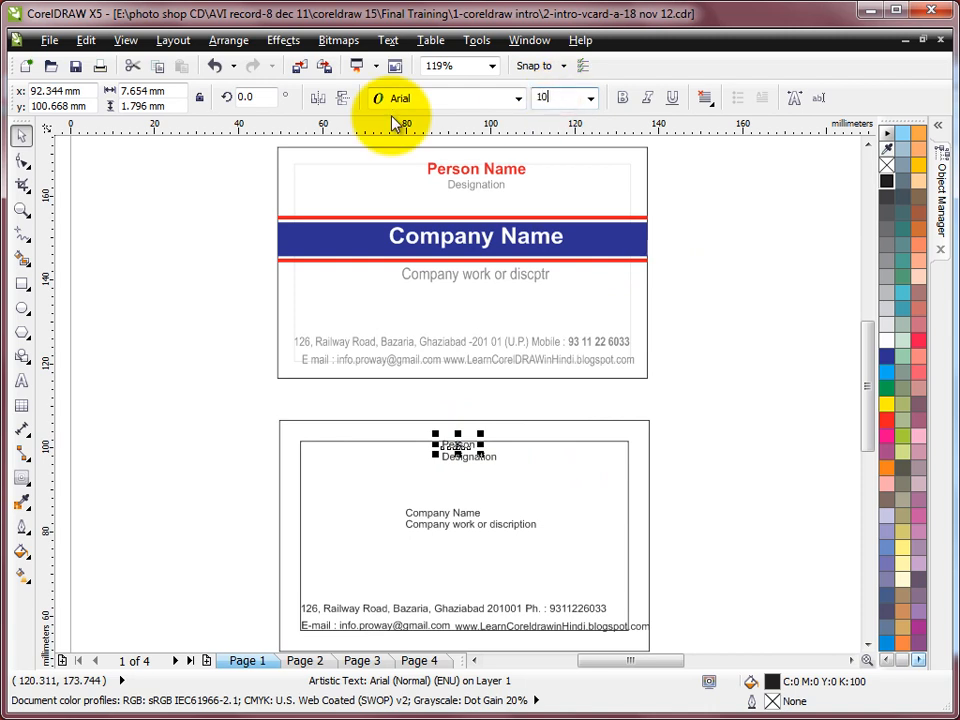
{"action": "key", "text": "Return"}
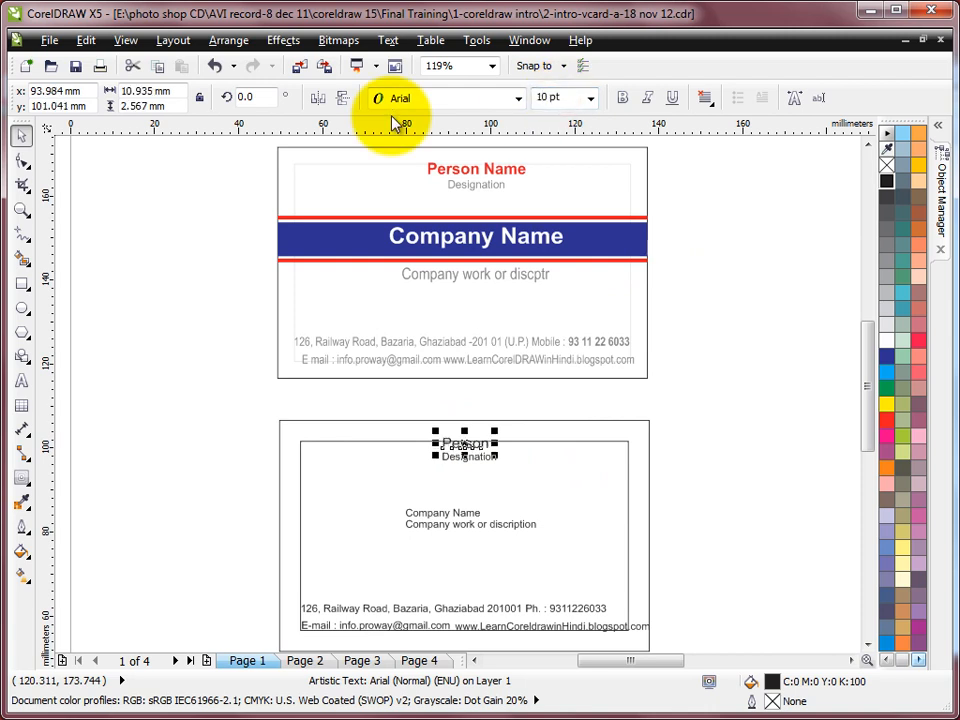
{"action": "left_click", "coordinate": [565, 96]}
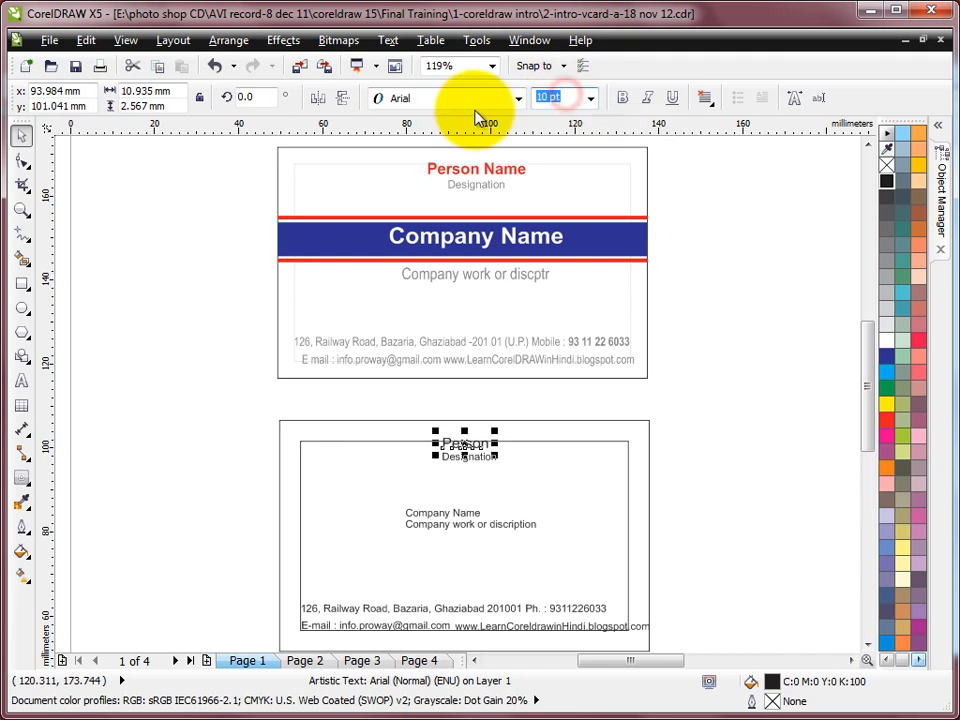
{"action": "type", "text": "12"}
{"action": "key", "text": "Return"}
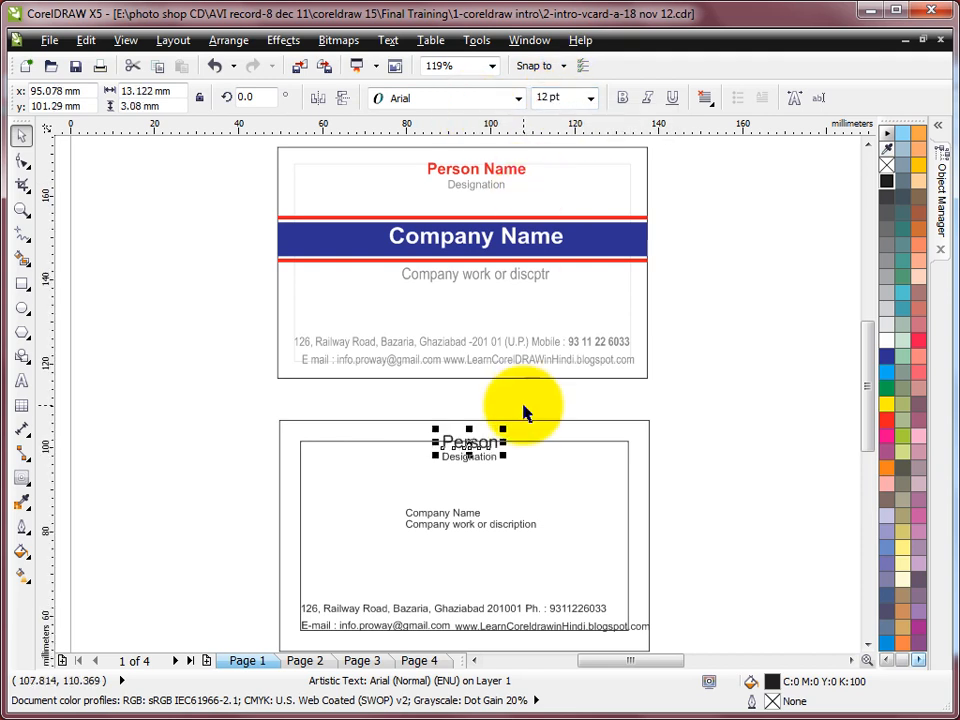
Drag Person and Designation to the card's top centre and raise Company Name slightly
{"action": "left_click_drag", "start_coordinate": [388, 402], "coordinate": [520, 488]}
{"action": "mouse_move", "coordinate": [450, 461]}
{"action": "left_mouse_down"}
{"action": "mouse_move", "coordinate": [454, 439]}
{"action": "mouse_move", "coordinate": [439, 439]}
{"action": "mouse_move", "coordinate": [461, 450]}
{"action": "left_mouse_up"}
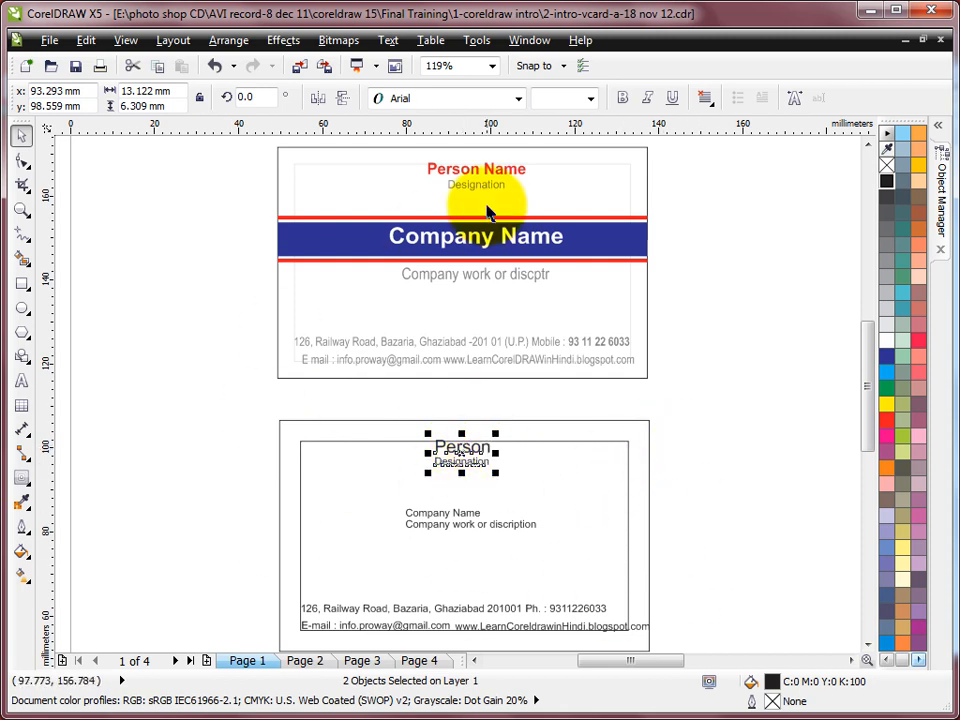
{"action": "left_click", "coordinate": [727, 455]}
{"action": "left_click_drag", "start_coordinate": [456, 514], "coordinate": [470, 501]}
{"action": "left_click_drag", "start_coordinate": [402, 428], "coordinate": [543, 479]}
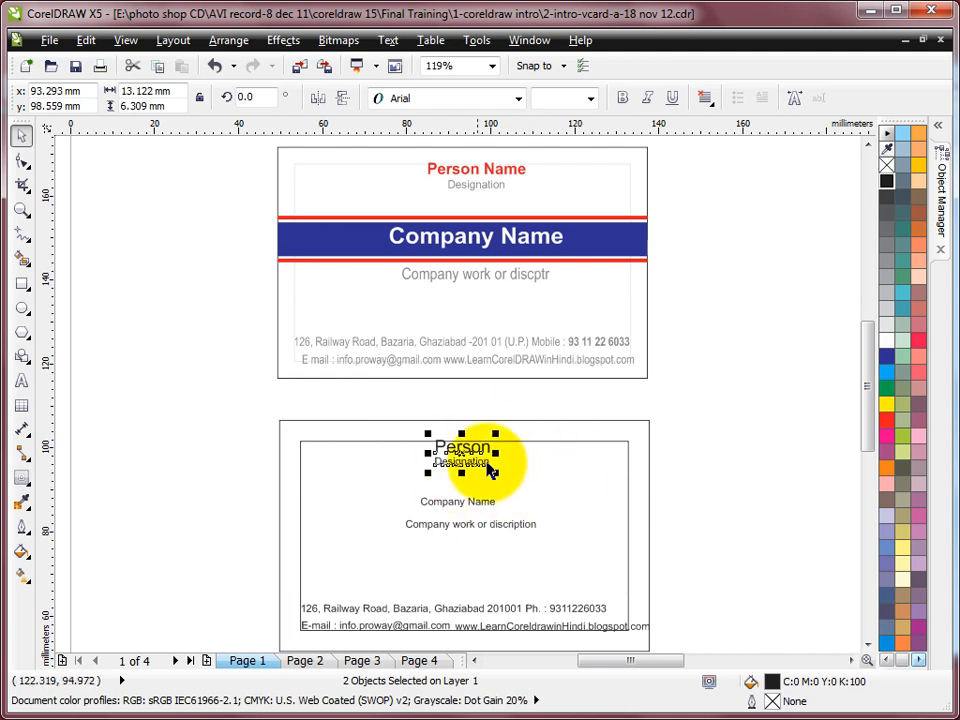
Raise the description line slightly closer to Company Name
{"action": "left_click", "coordinate": [482, 505]}
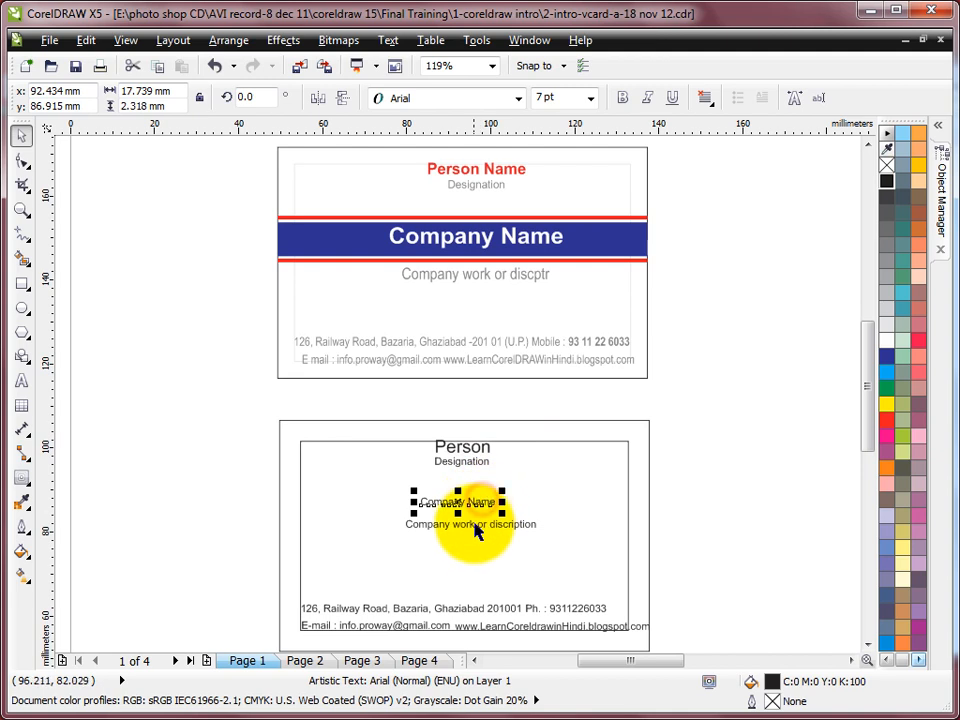
{"action": "left_click", "coordinate": [490, 530], "text": "shift"}
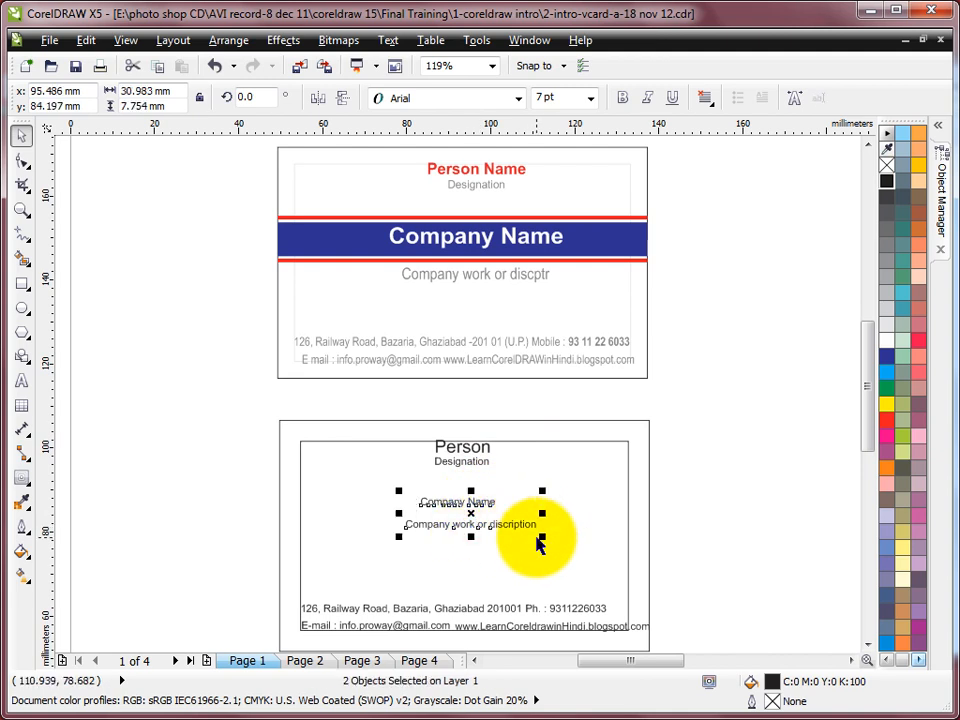
{"action": "left_click", "coordinate": [727, 463]}
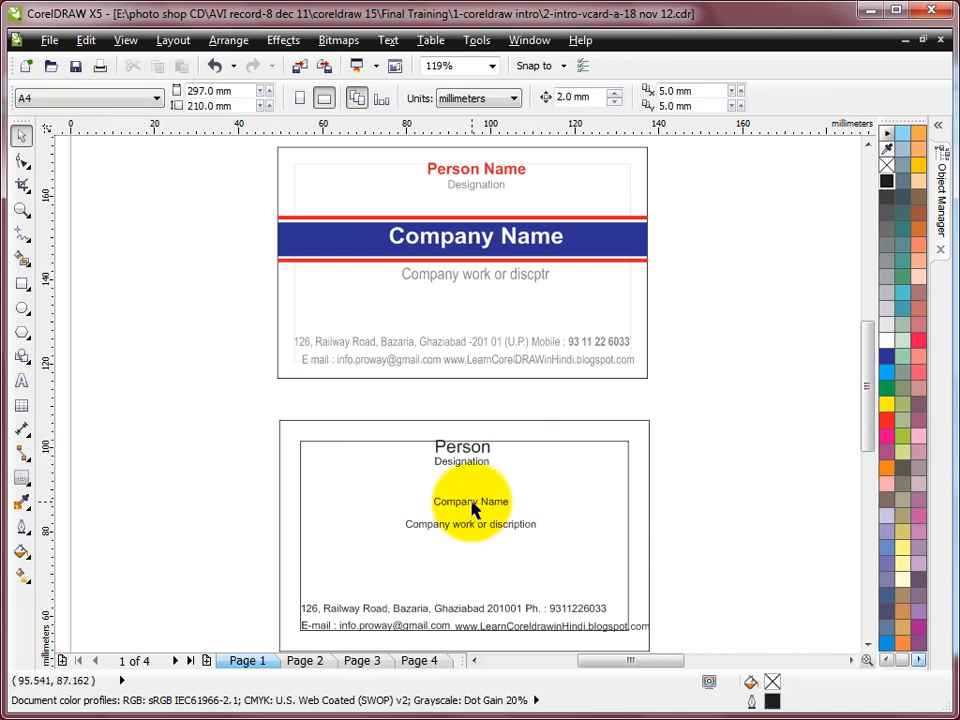
{"action": "left_click", "coordinate": [470, 503]}
{"action": "left_click", "coordinate": [470, 528]}
{"action": "left_click_drag", "start_coordinate": [469, 528], "coordinate": [466, 521]}
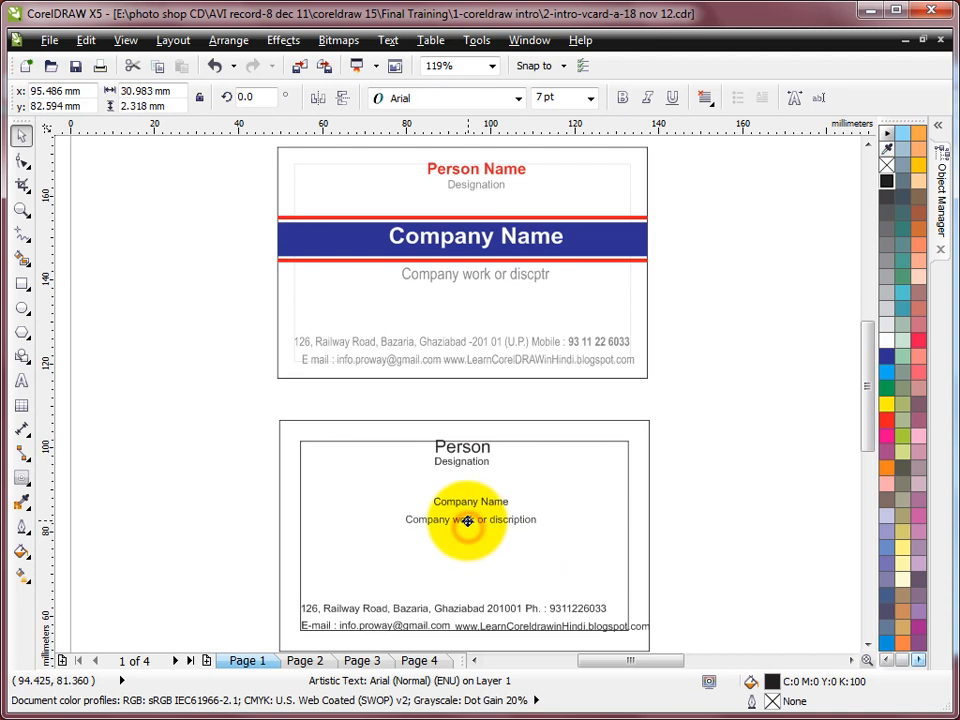
Set the Company Name text to 14 pt
{"action": "left_click", "coordinate": [495, 502]}
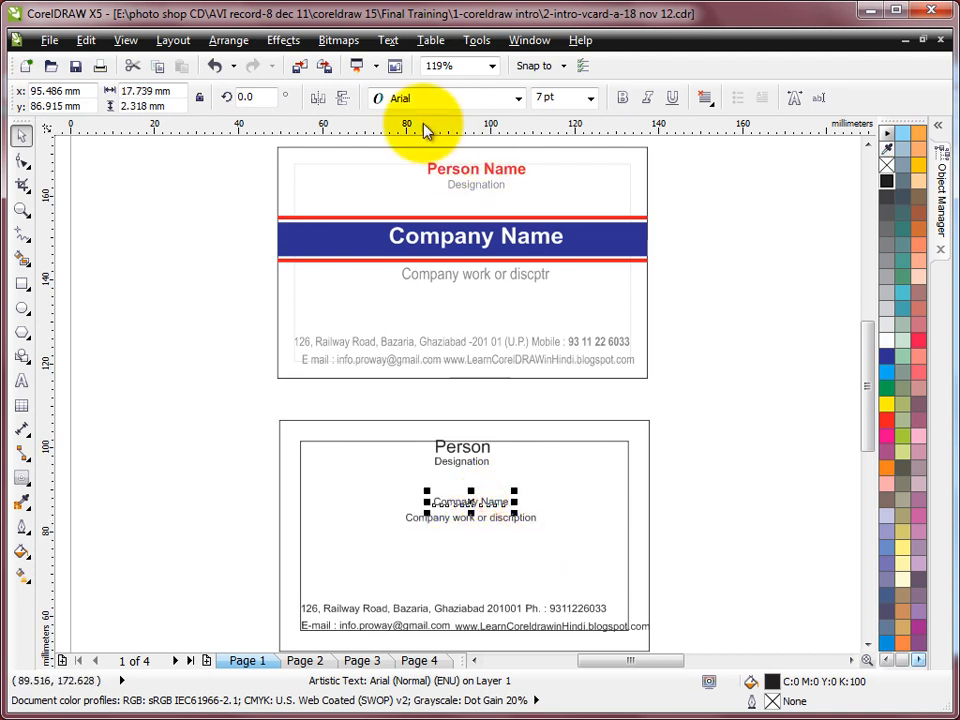
{"action": "left_click", "coordinate": [575, 97]}
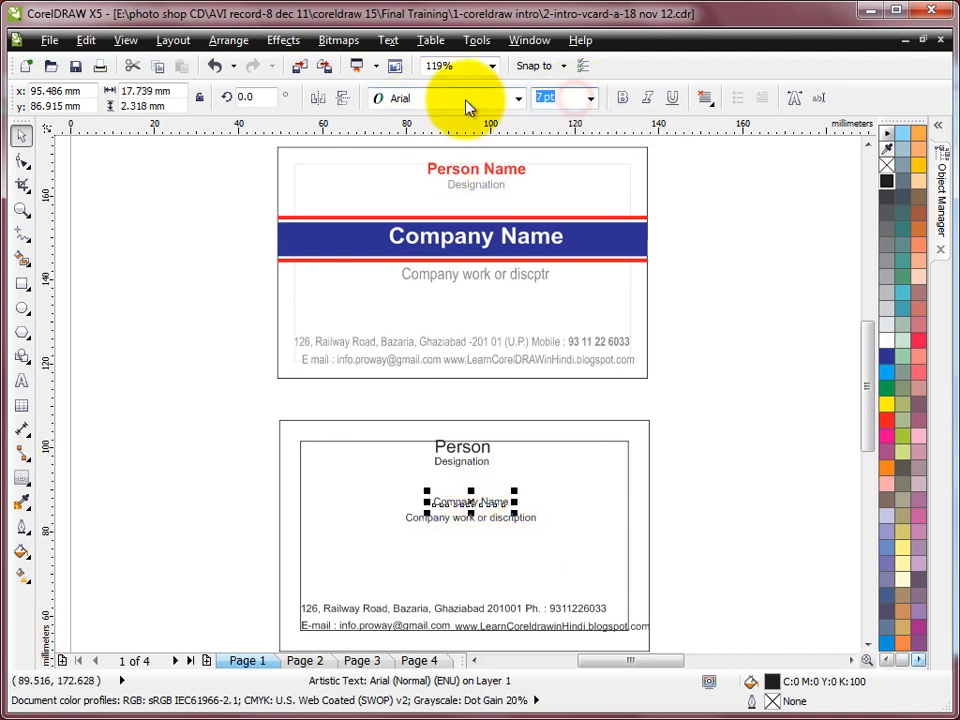
{"action": "type", "text": "14"}
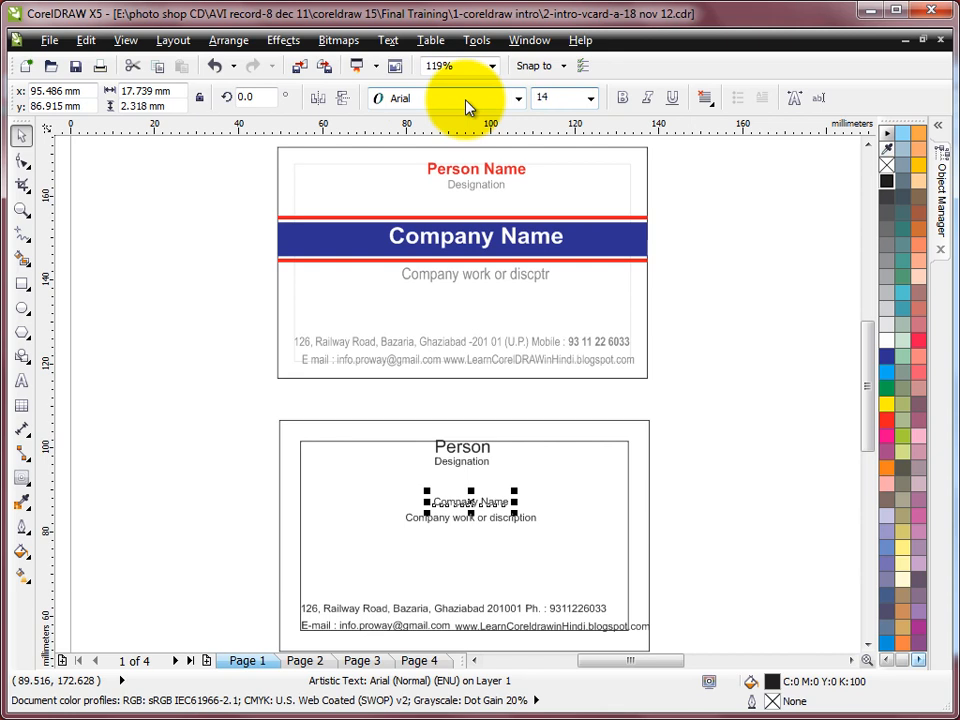
{"action": "key", "text": "Return"}
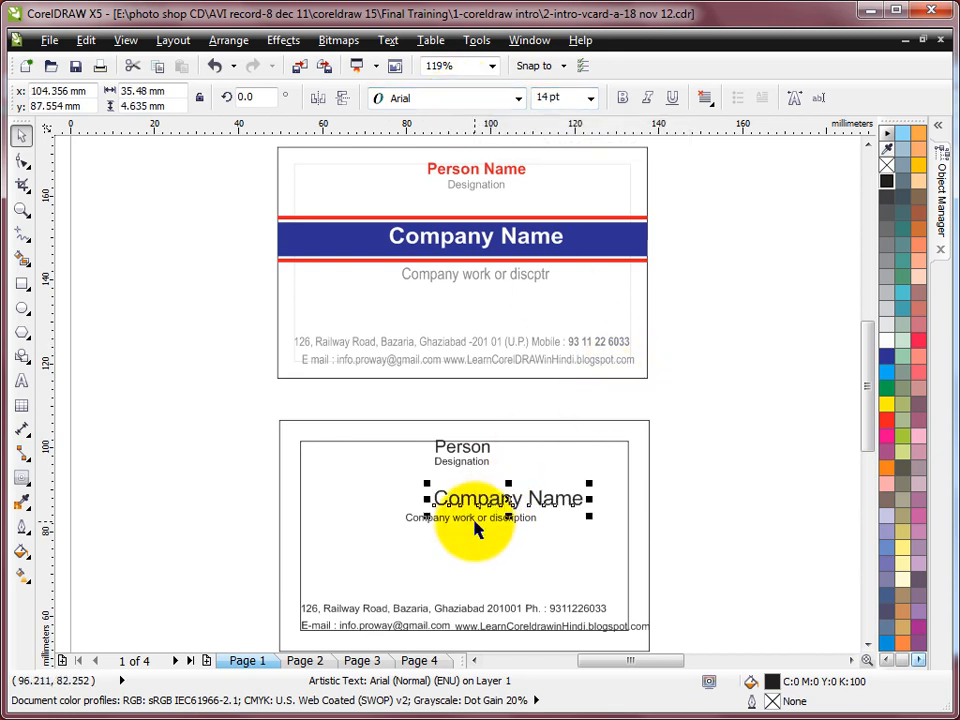
Centre Company Name and the description line horizontally on the card rectangle
{"action": "left_click", "coordinate": [475, 520], "text": "shift"}
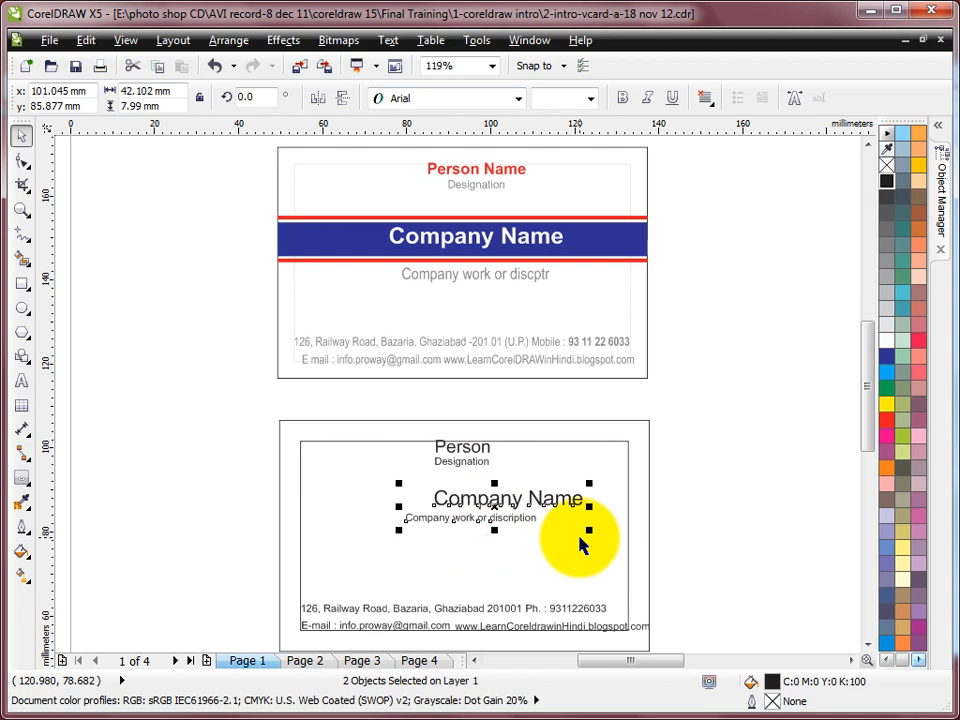
{"action": "left_click", "coordinate": [547, 448], "text": "shift"}
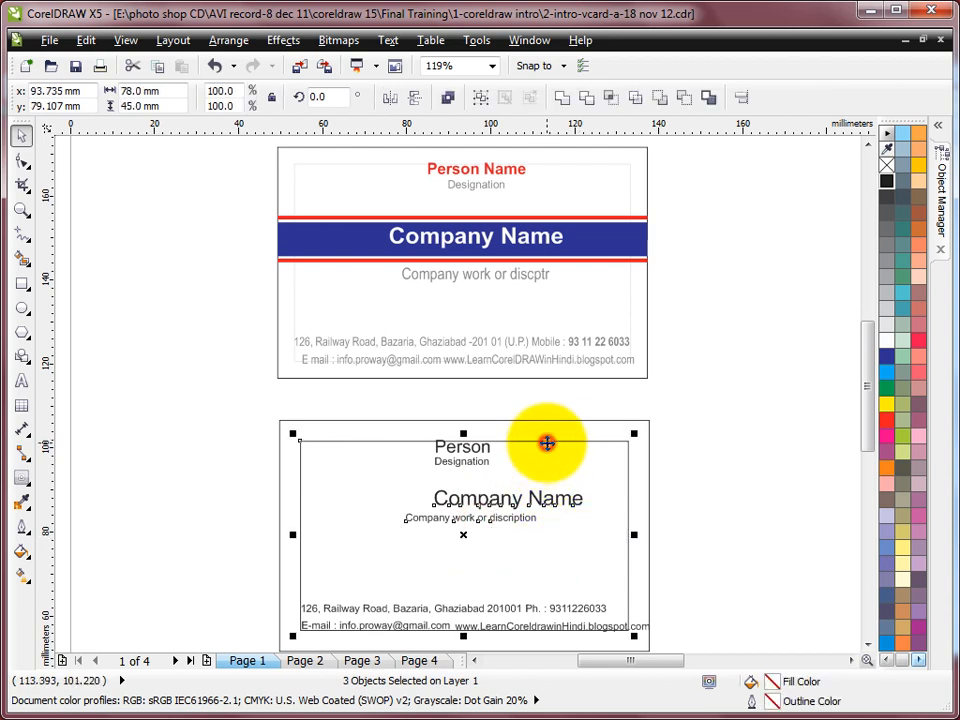
{"action": "key", "text": "c"}
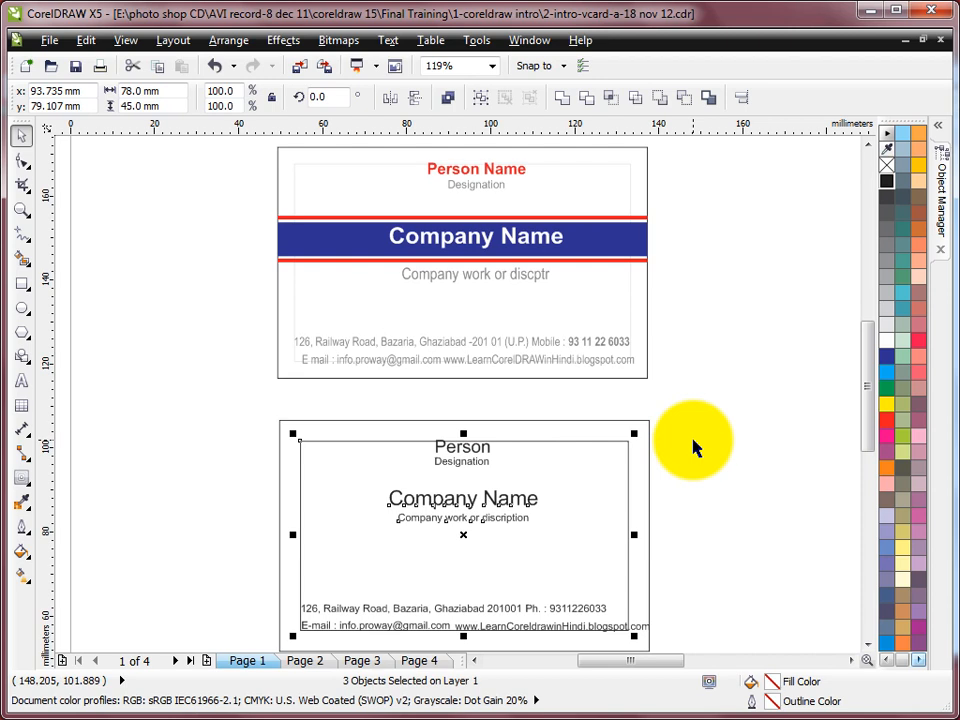
{"action": "left_click", "coordinate": [695, 448]}
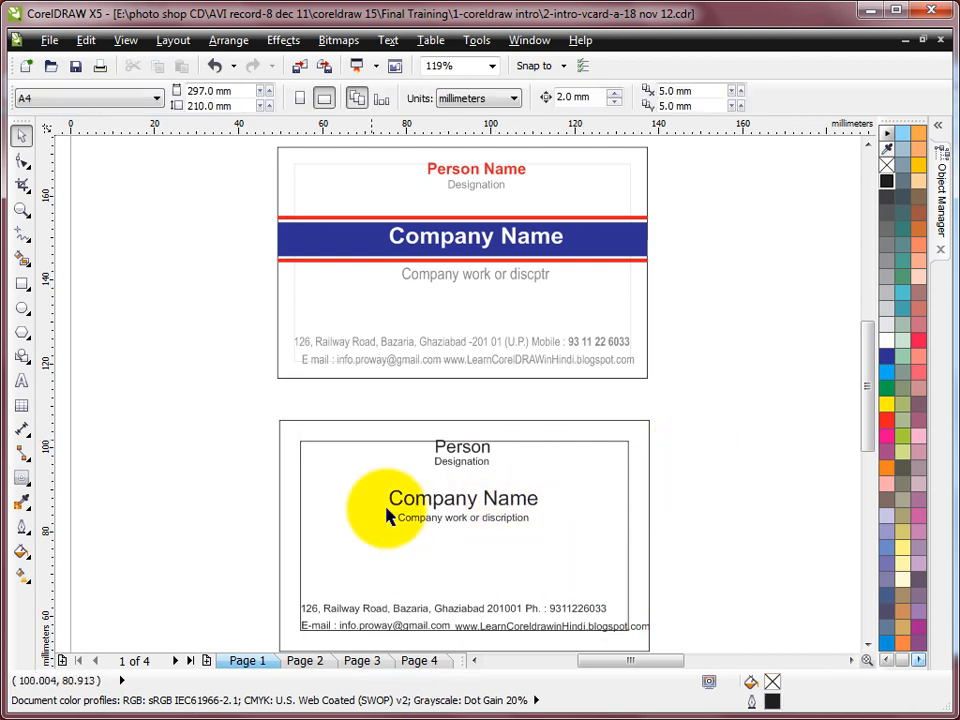
{"action": "left_click", "coordinate": [720, 459]}
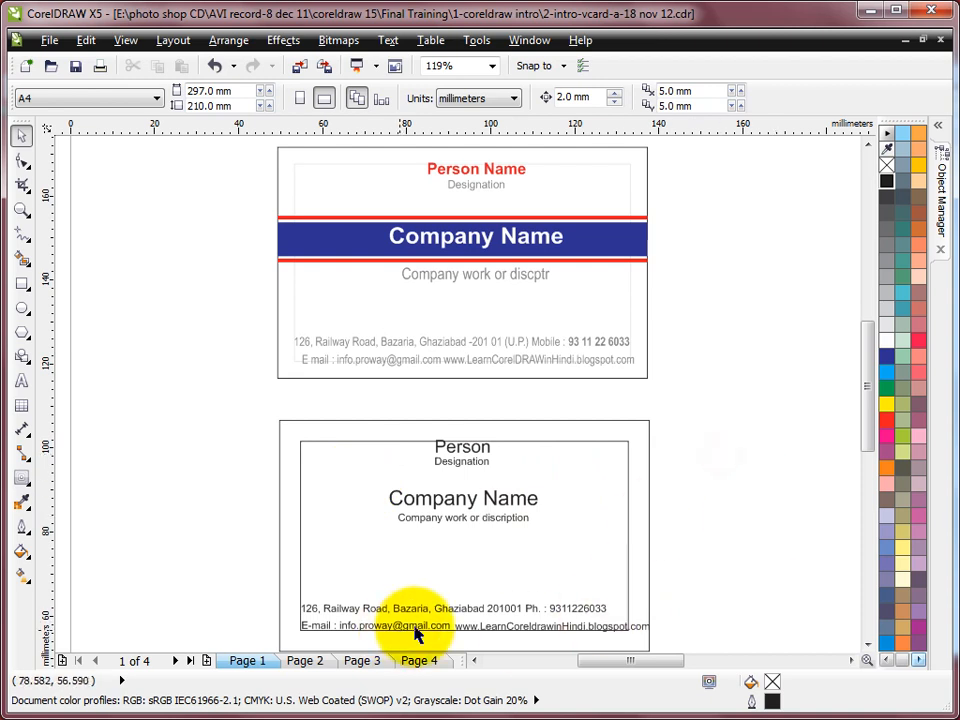
Zoom onto the contact lines and nudge the address and phone texts 2 mm right
{"action": "key", "text": "F2"}
{"action": "left_click_drag", "start_coordinate": [259, 564], "coordinate": [698, 630]}
{"action": "left_click", "coordinate": [480, 376]}
{"action": "left_click", "coordinate": [482, 380]}
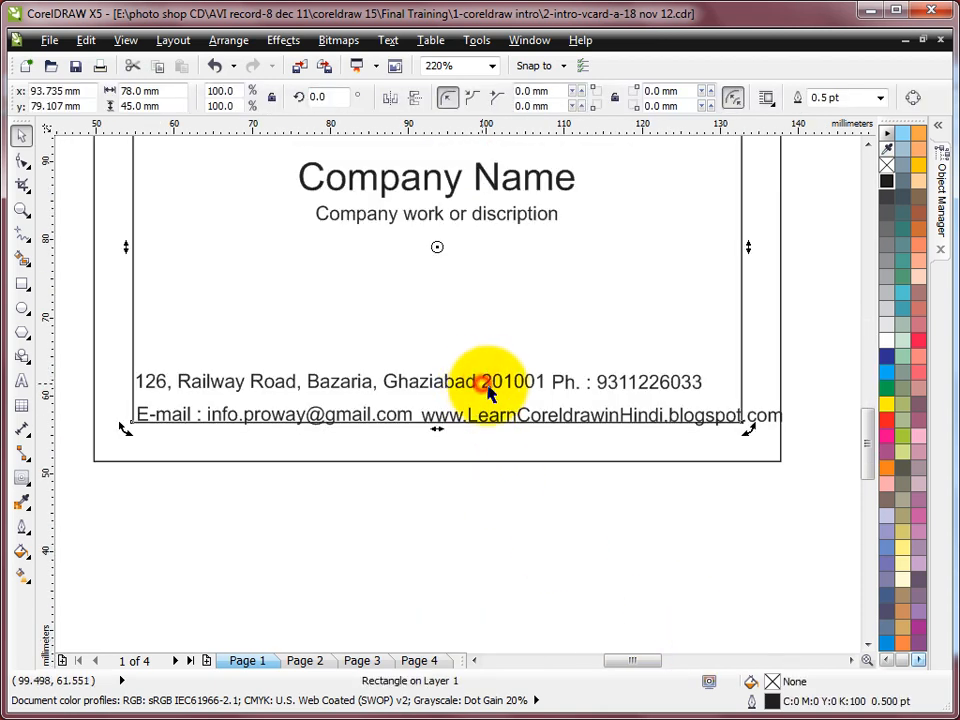
{"action": "left_click", "coordinate": [489, 385]}
{"action": "left_click", "coordinate": [618, 383]}
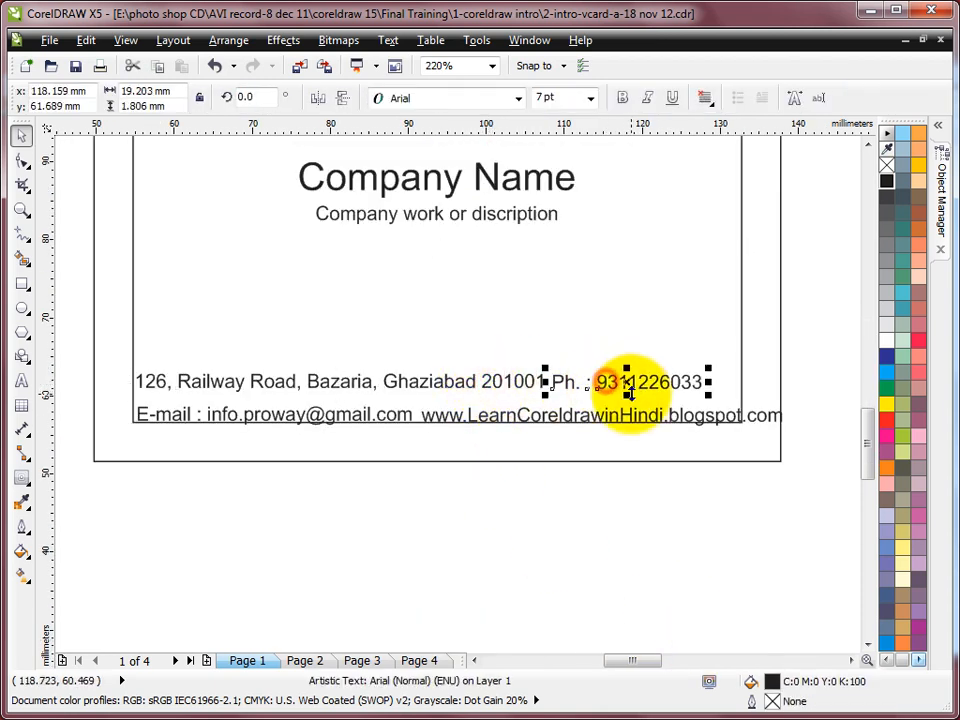
{"action": "left_click", "coordinate": [529, 383], "text": "shift"}
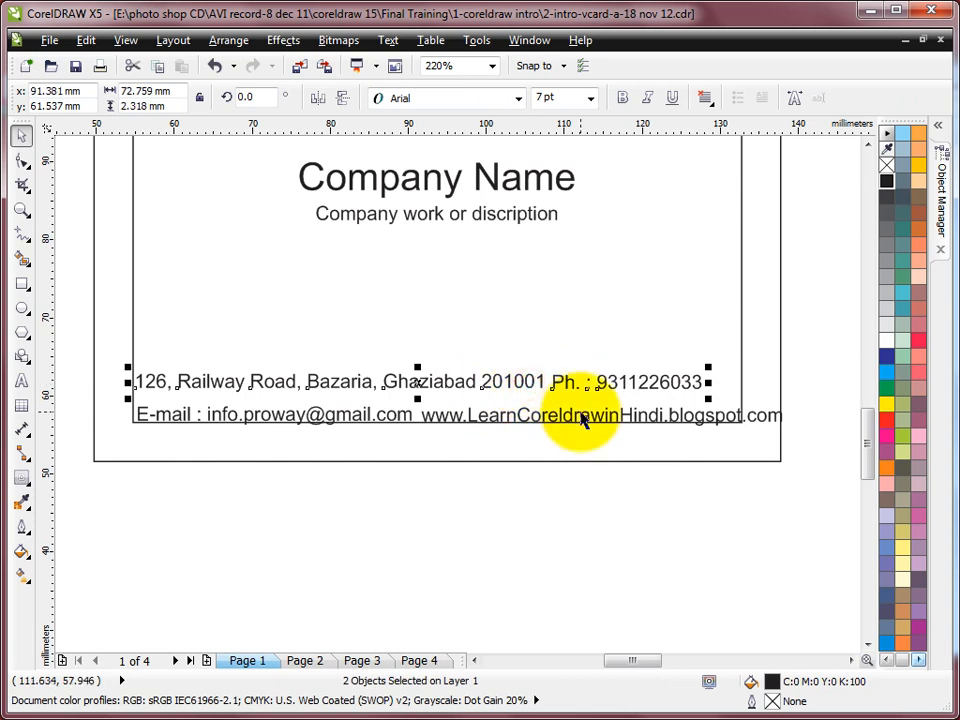
{"action": "left_click_drag", "start_coordinate": [432, 378], "coordinate": [448, 378]}
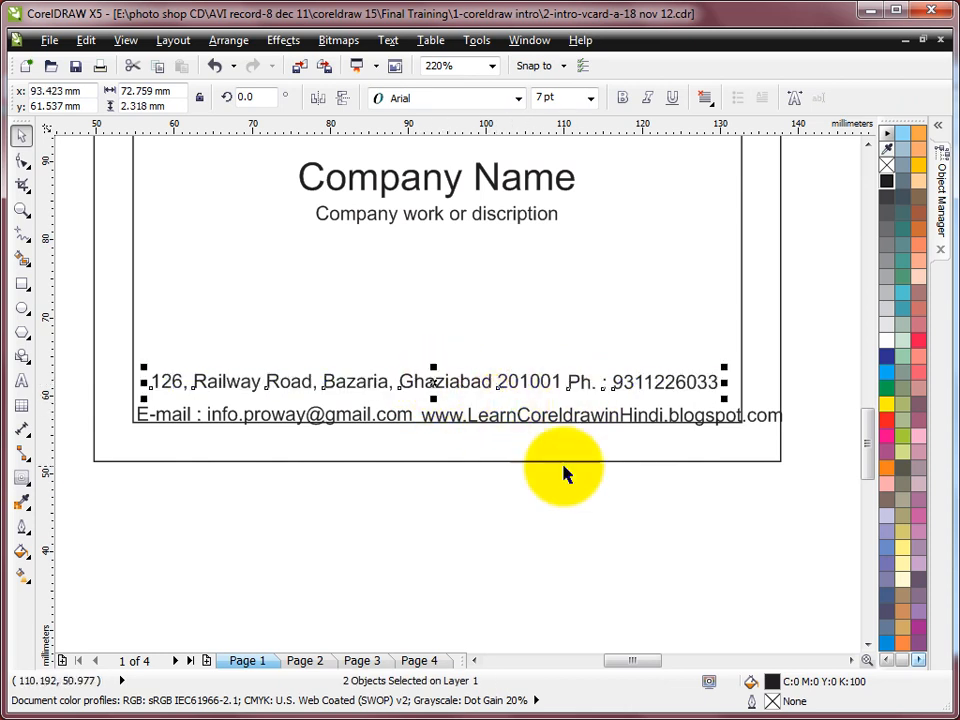
{"action": "key", "text": "ctrl+z"}
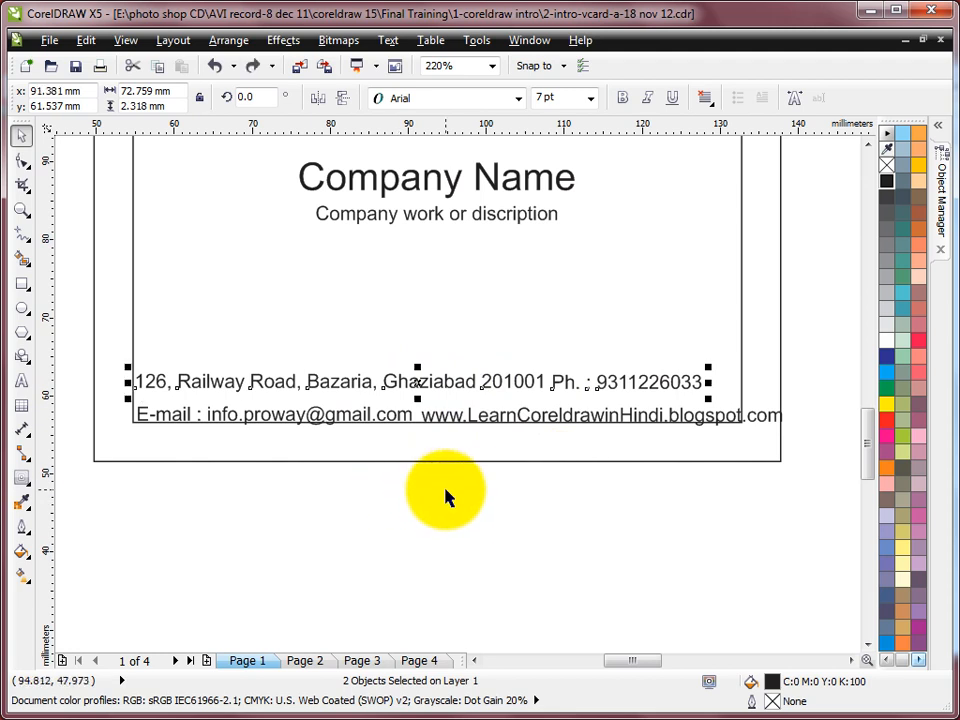
{"action": "key", "text": "Right"}
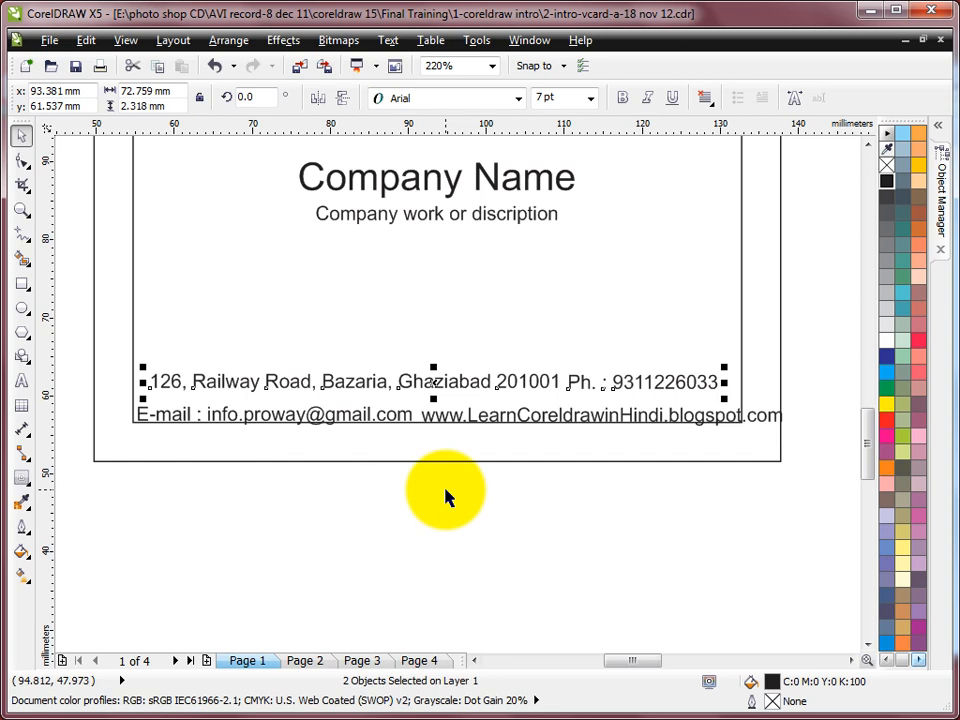
{"action": "left_click", "coordinate": [826, 343]}
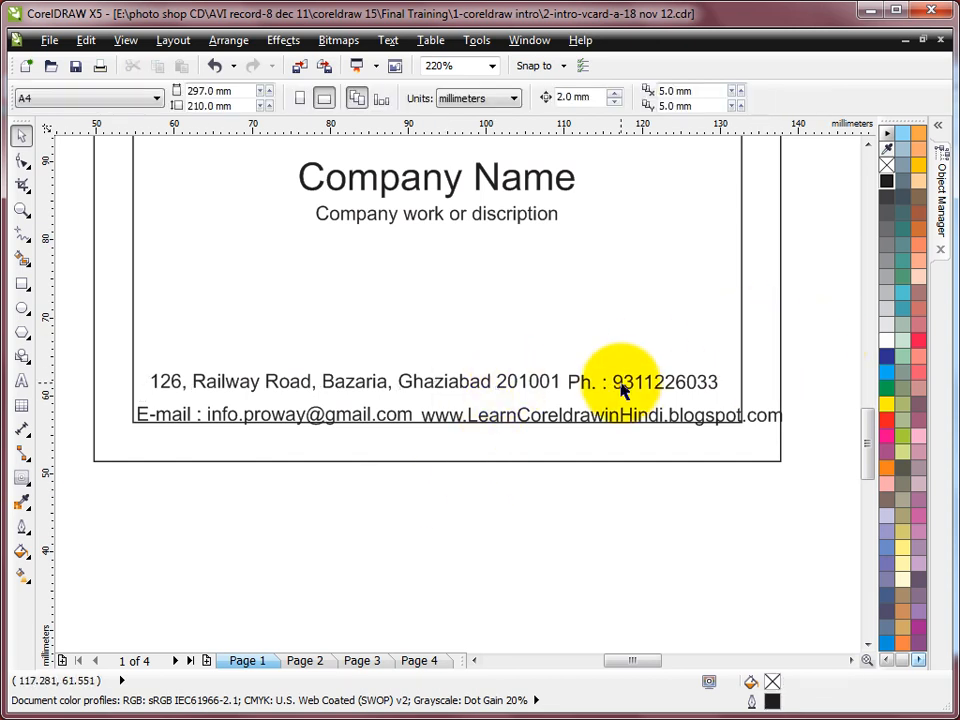
Try combining the phone and address texts, then undo the combine and its move
{"action": "left_click", "coordinate": [621, 390]}
{"action": "left_click", "coordinate": [543, 385], "text": "shift"}
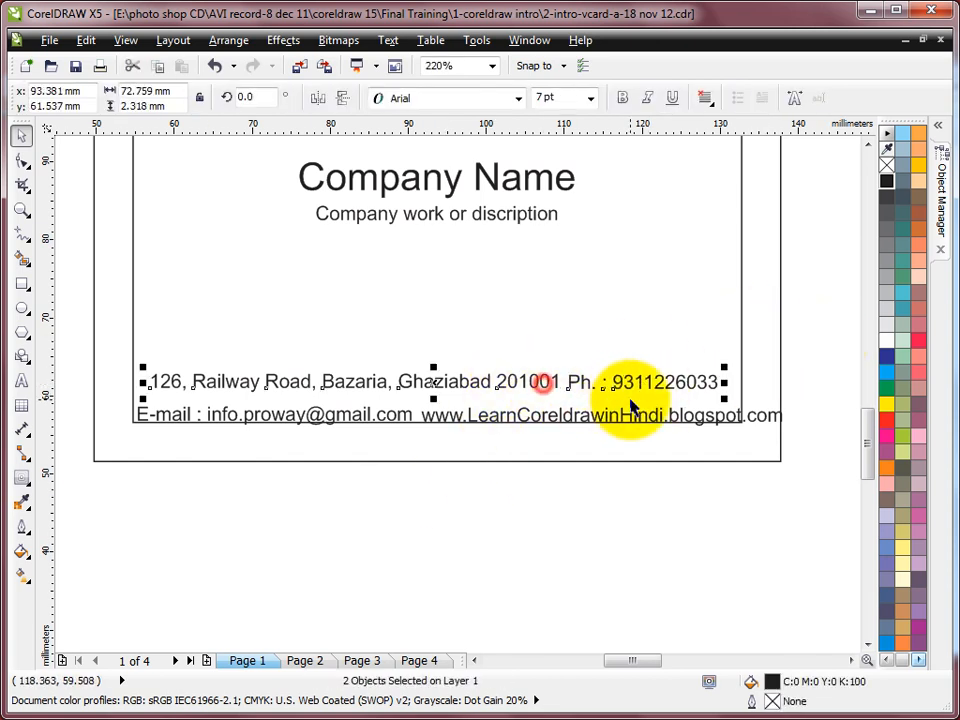
{"action": "key", "text": "ctrl+l"}
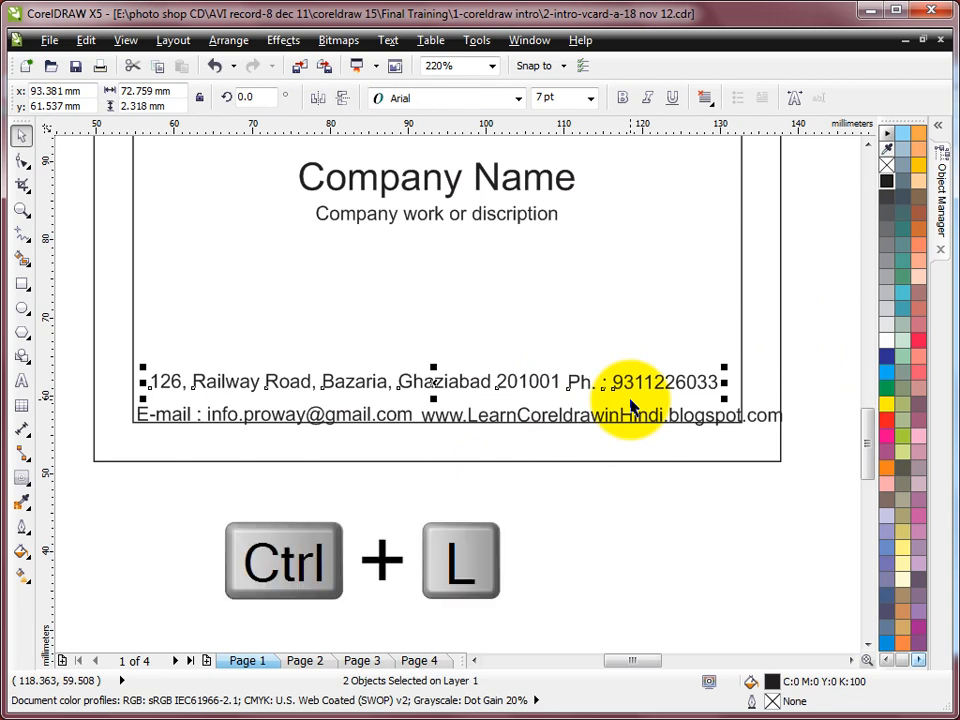
{"action": "key", "text": "ctrl+l"}
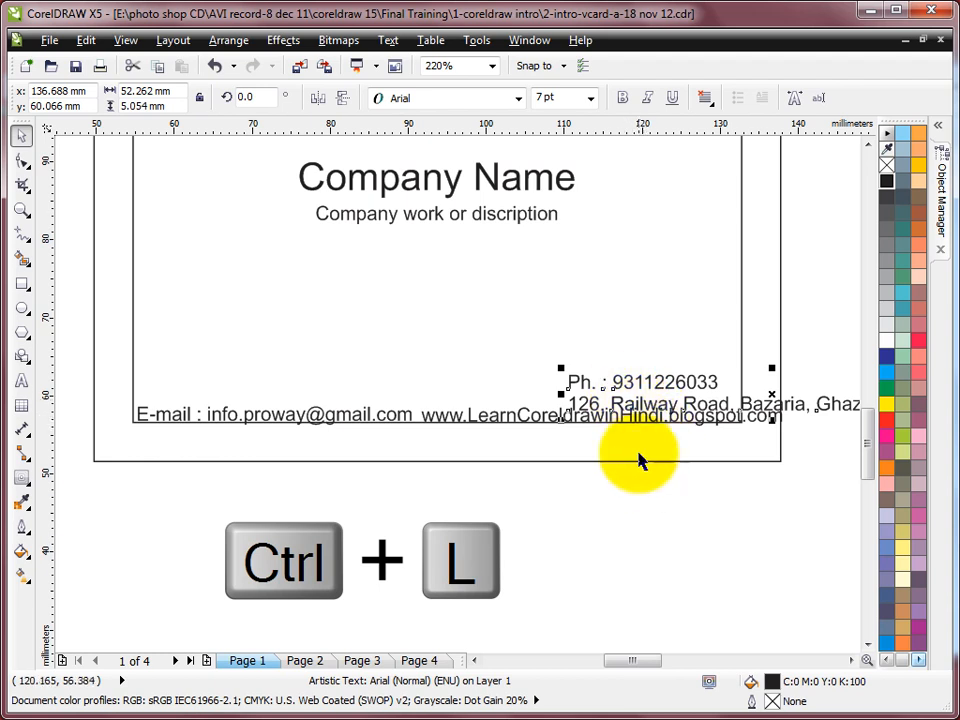
{"action": "left_click_drag", "start_coordinate": [660, 381], "coordinate": [537, 318]}
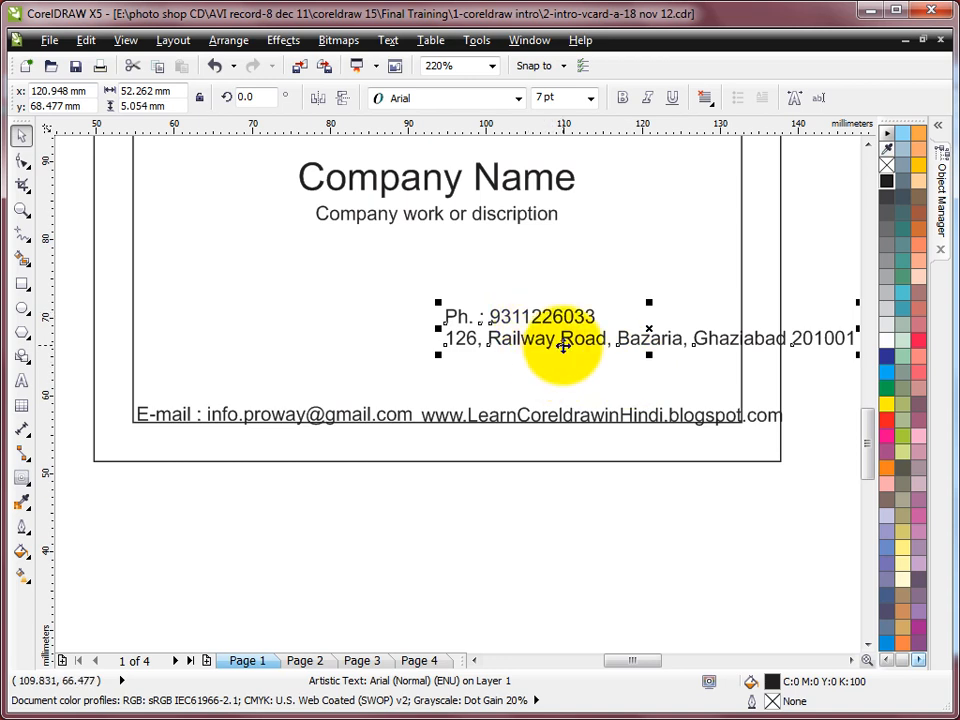
{"action": "key", "text": "ctrl+z"}
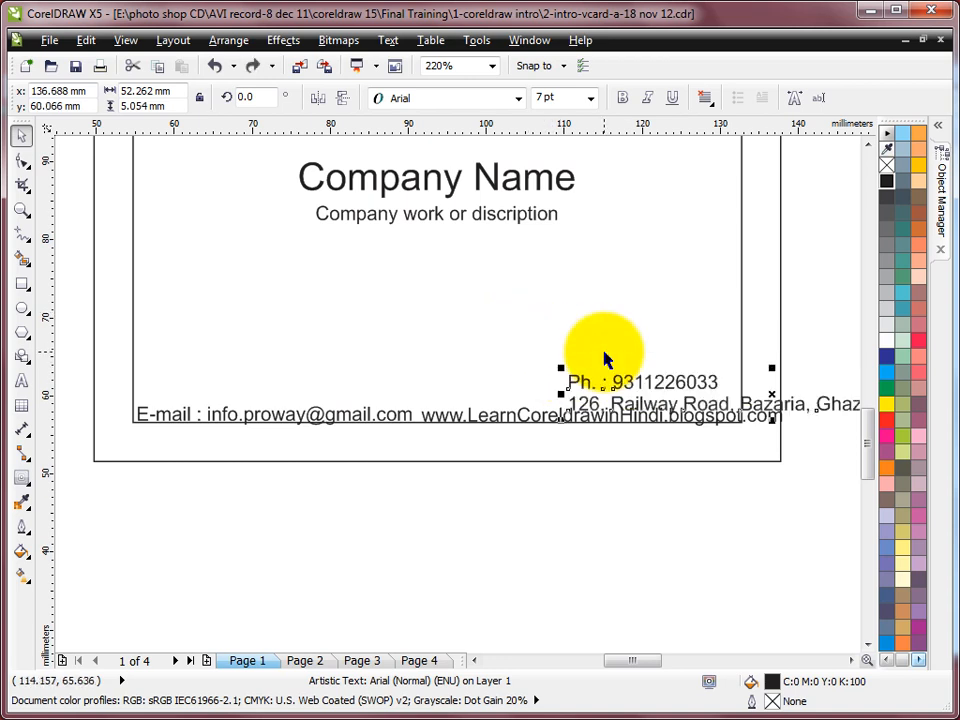
{"action": "key", "text": "ctrl+shift+z"}
{"action": "left_click", "coordinate": [789, 328]}
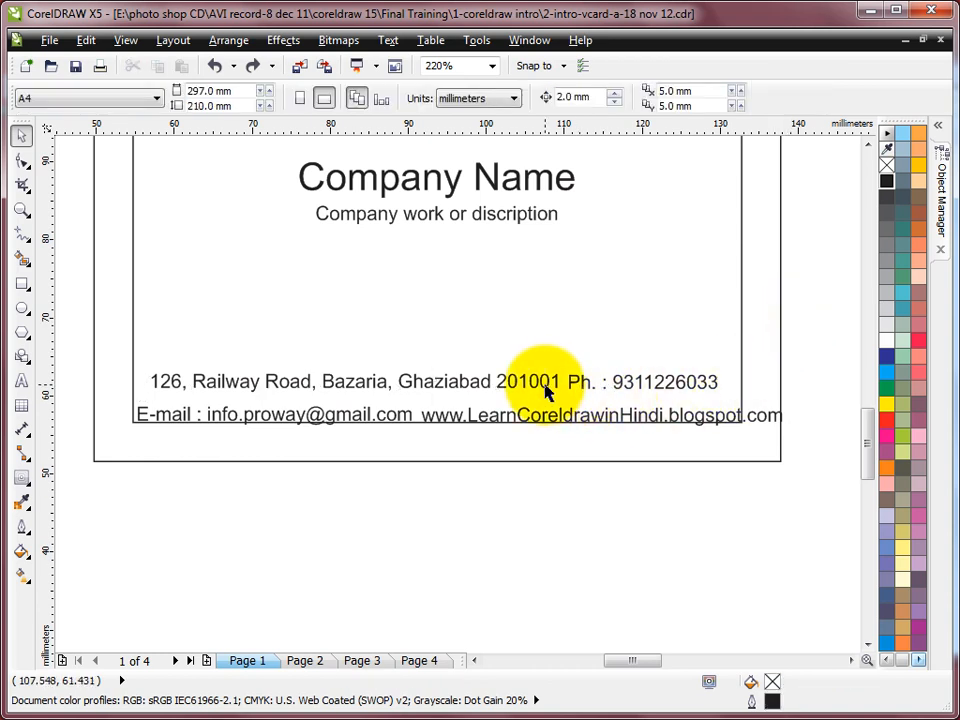
Combine address and phone into one text object with the phone beneath the address
{"action": "left_click", "coordinate": [585, 388]}
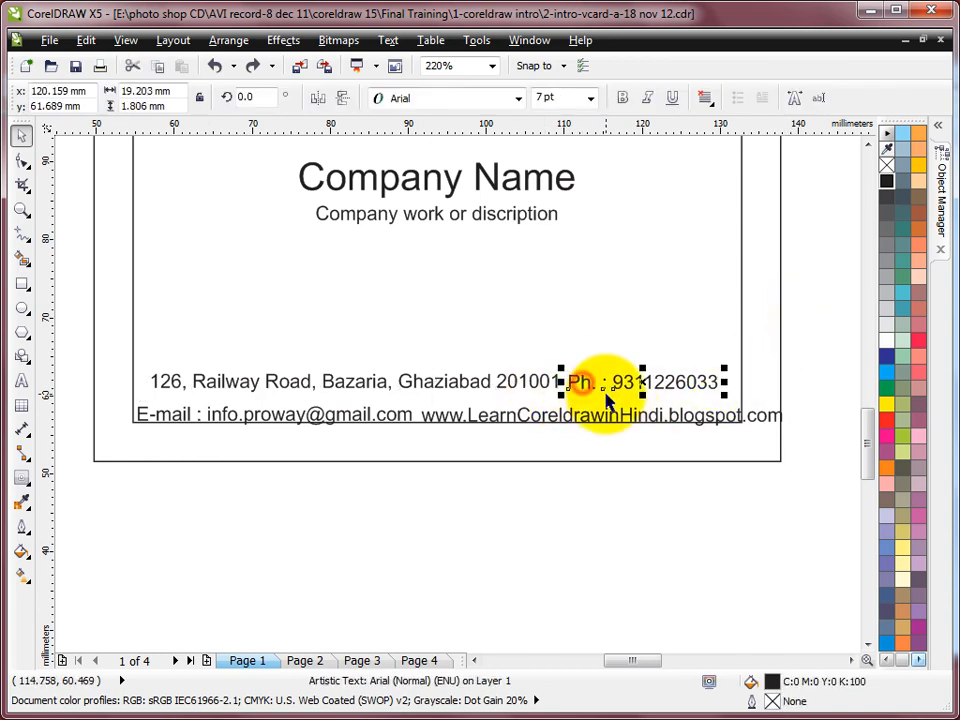
{"action": "left_click", "coordinate": [547, 391], "text": "shift"}
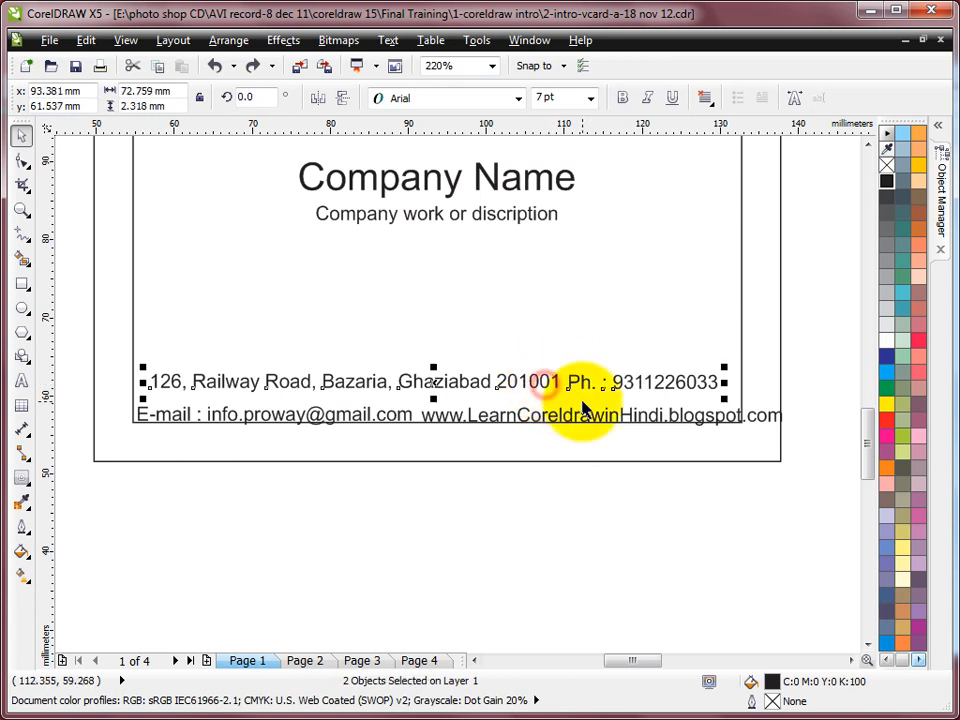
{"action": "key", "text": "ctrl+l"}
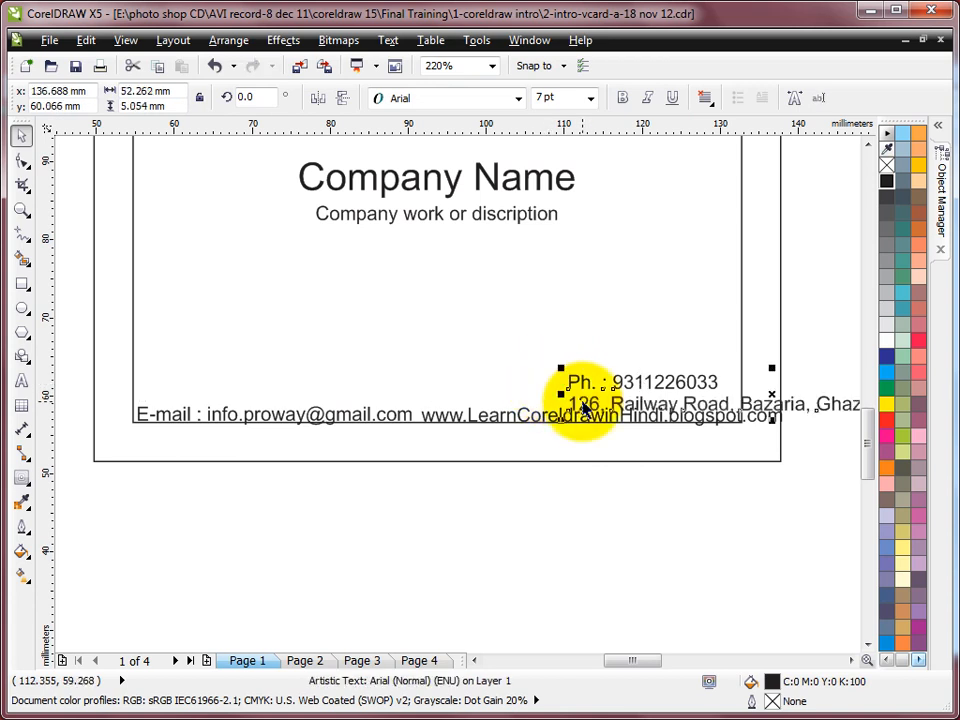
{"action": "key", "text": "ctrl+z"}
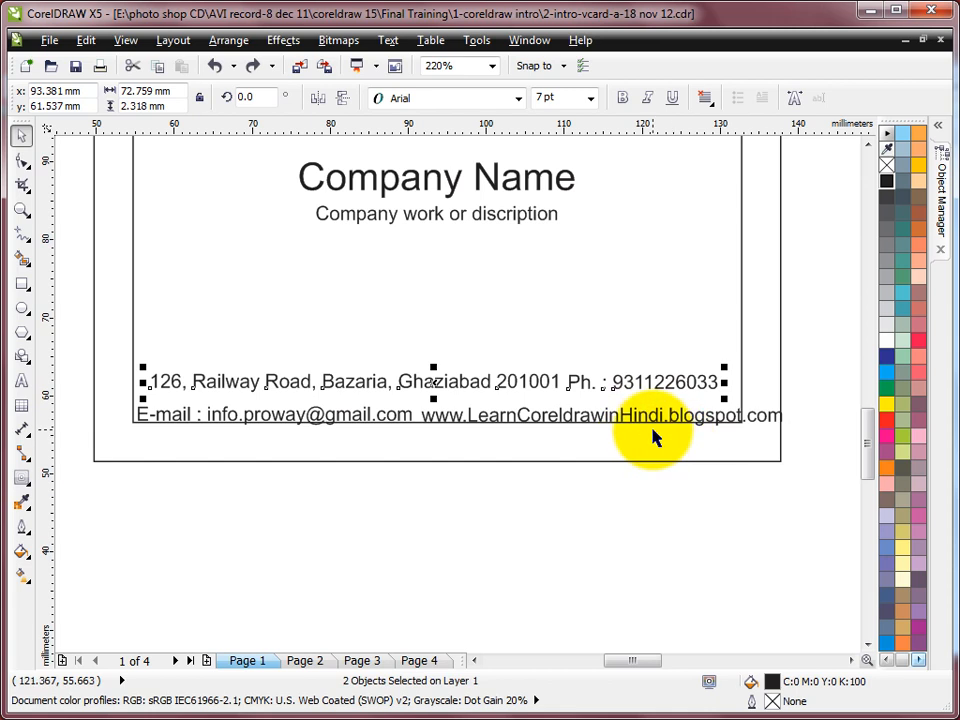
{"action": "left_click", "coordinate": [812, 321]}
{"action": "left_click", "coordinate": [535, 386]}
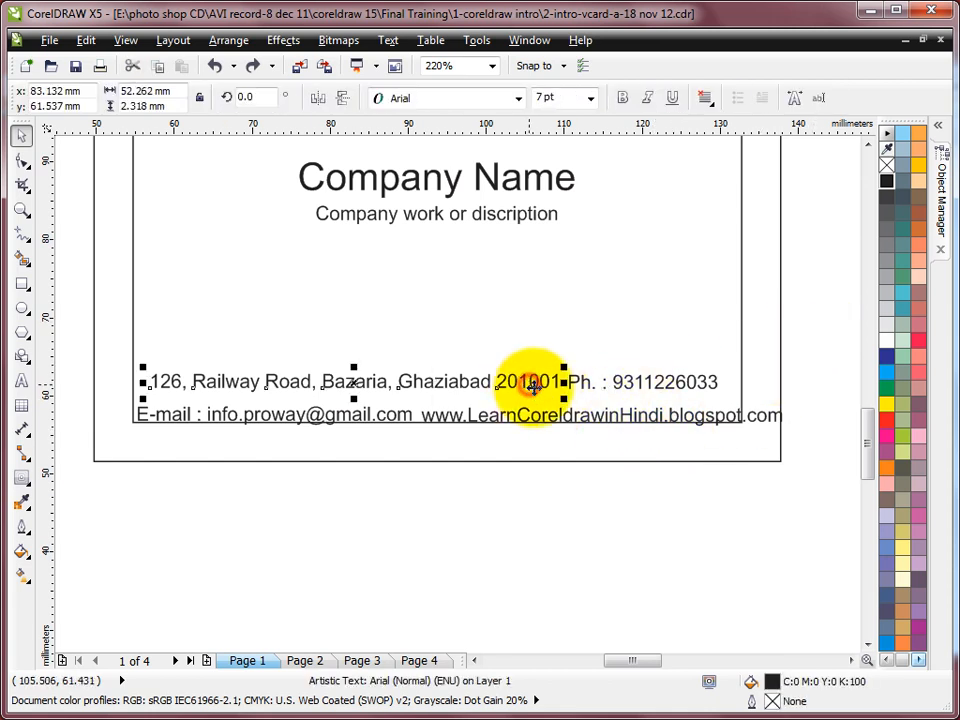
{"action": "left_click", "coordinate": [585, 388], "text": "shift"}
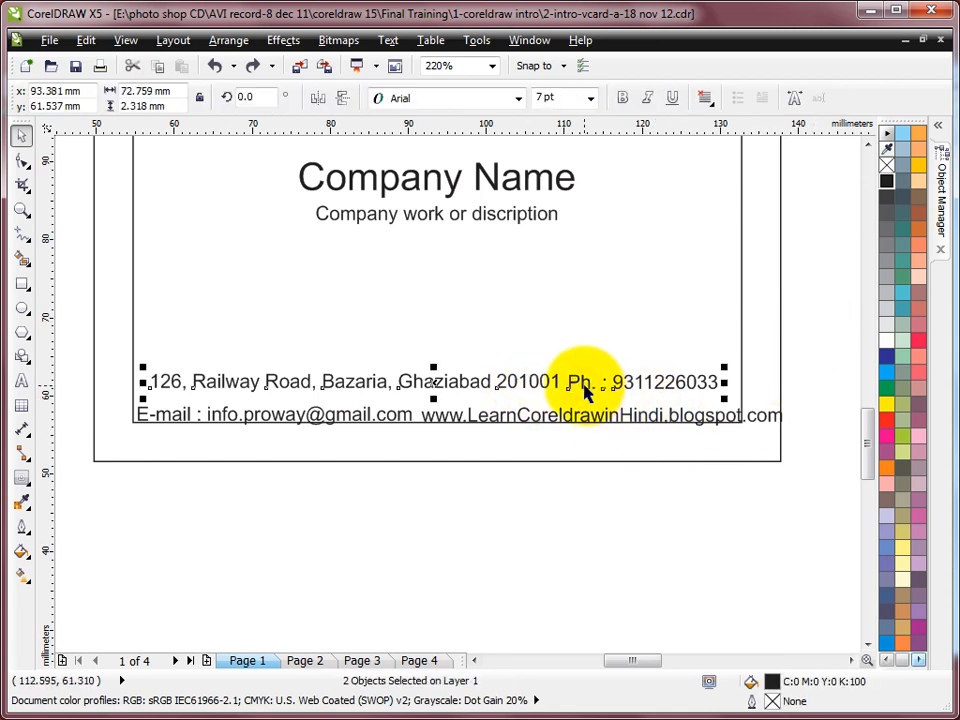
{"action": "key", "text": "ctrl+l"}
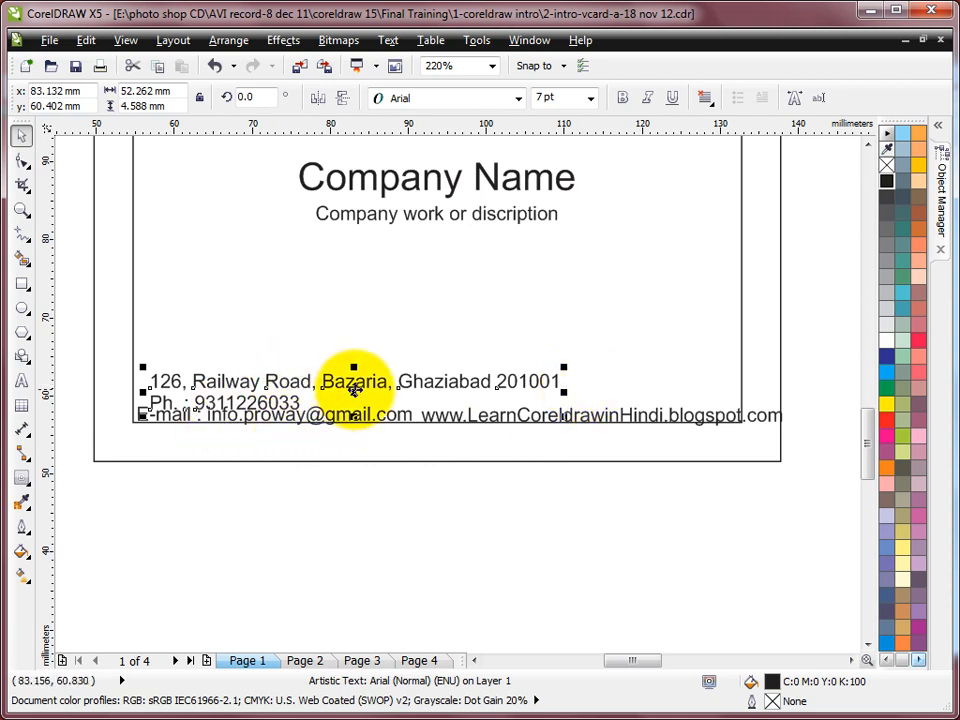
Move the combined text above the e-mail line and join the phone number onto the address line
{"action": "left_click_drag", "start_coordinate": [349, 381], "coordinate": [341, 368]}
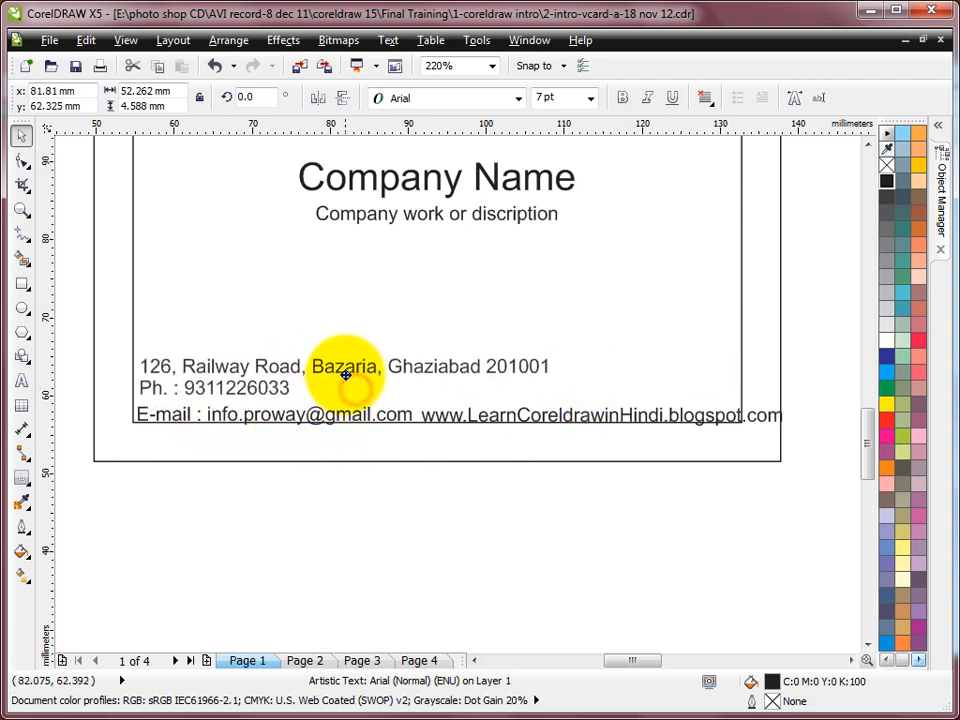
{"action": "left_click", "coordinate": [21, 381]}
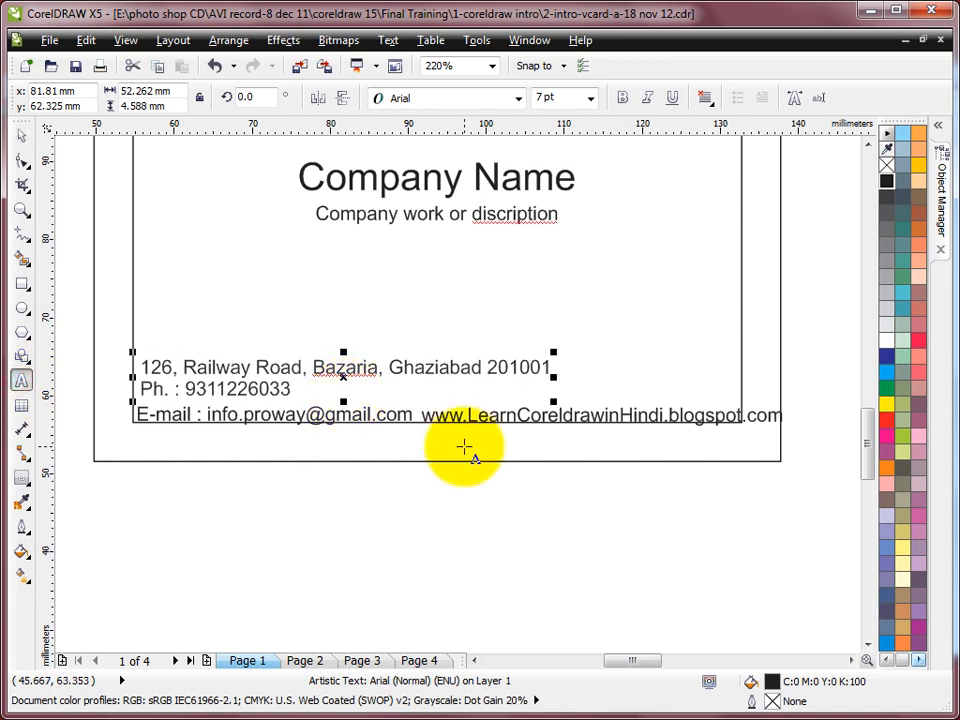
{"action": "left_click", "coordinate": [140, 388]}
{"action": "key", "text": "BackSpace"}
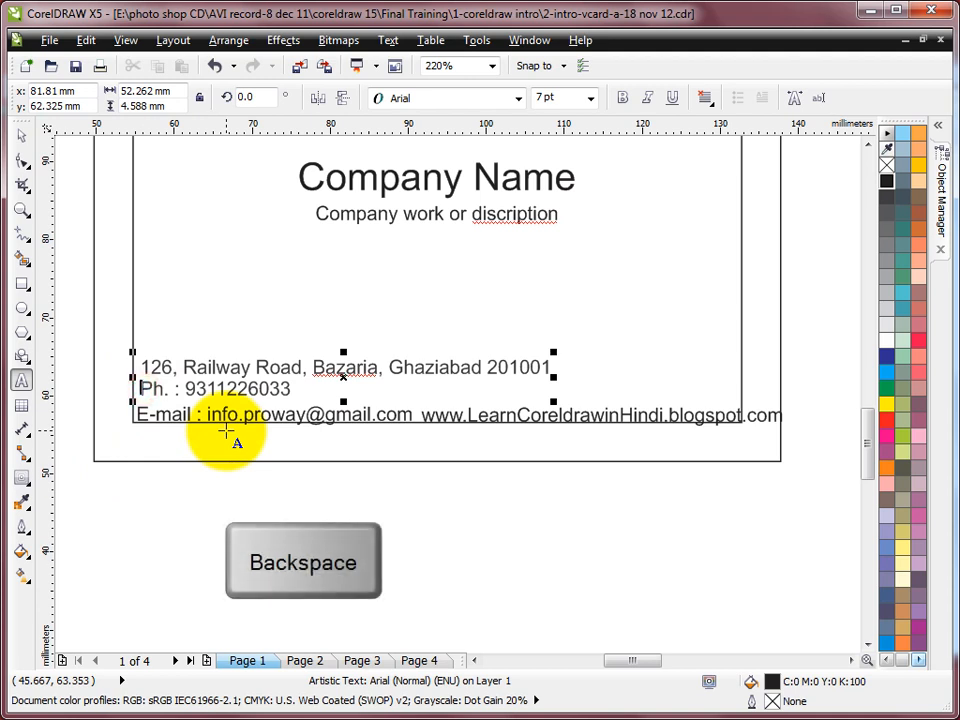
{"action": "key", "text": "BackSpace"}
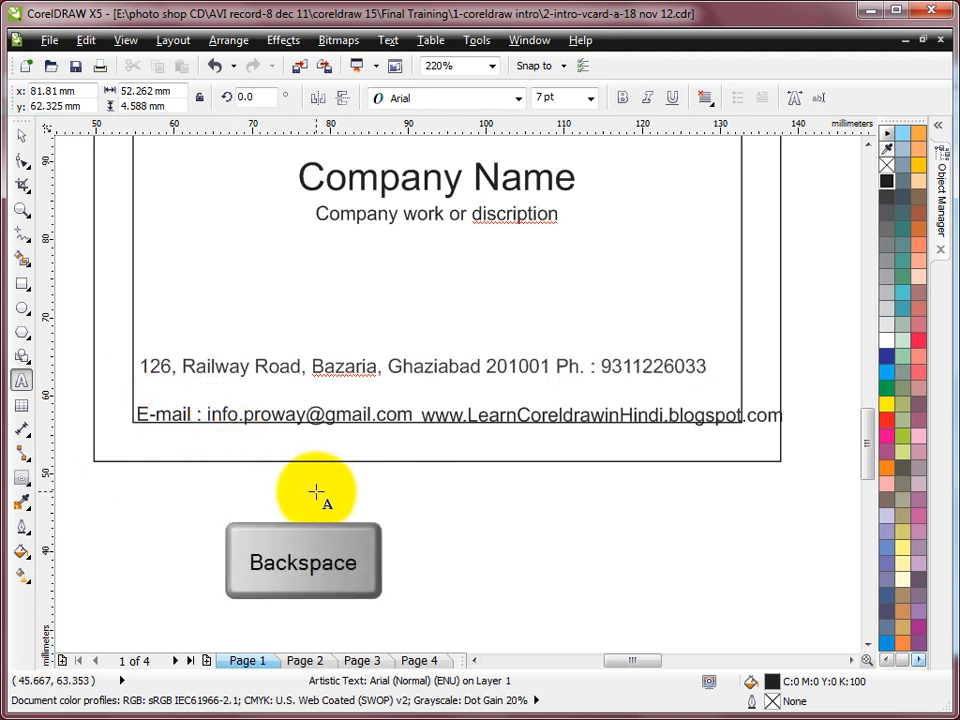
Centre the merged address line horizontally on the card border
{"action": "left_click", "coordinate": [27, 135]}
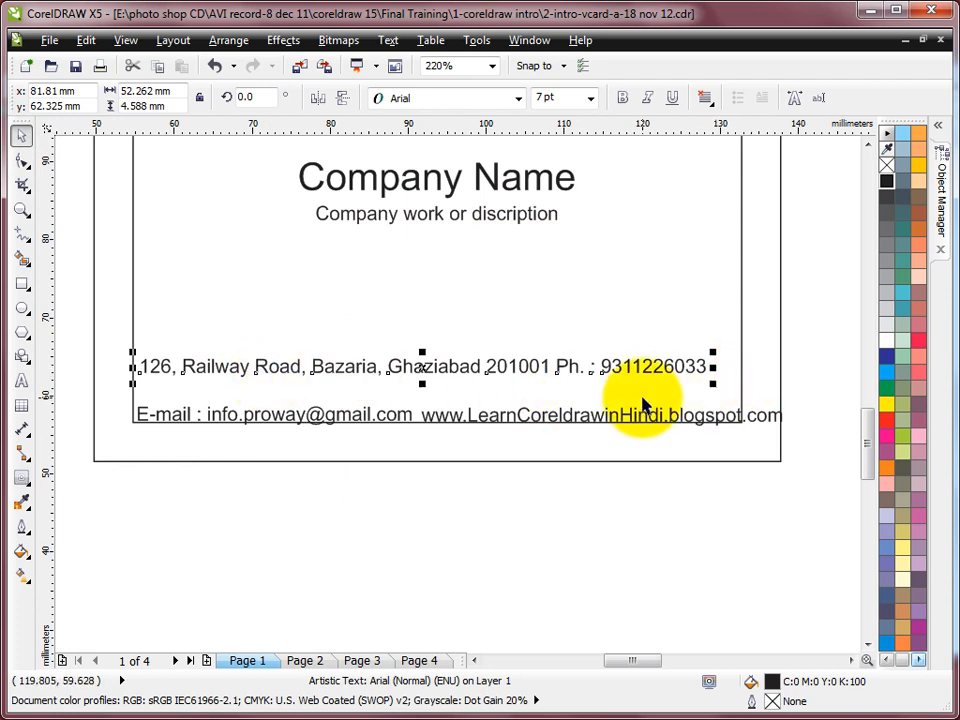
{"action": "left_click", "coordinate": [742, 366], "text": "shift"}
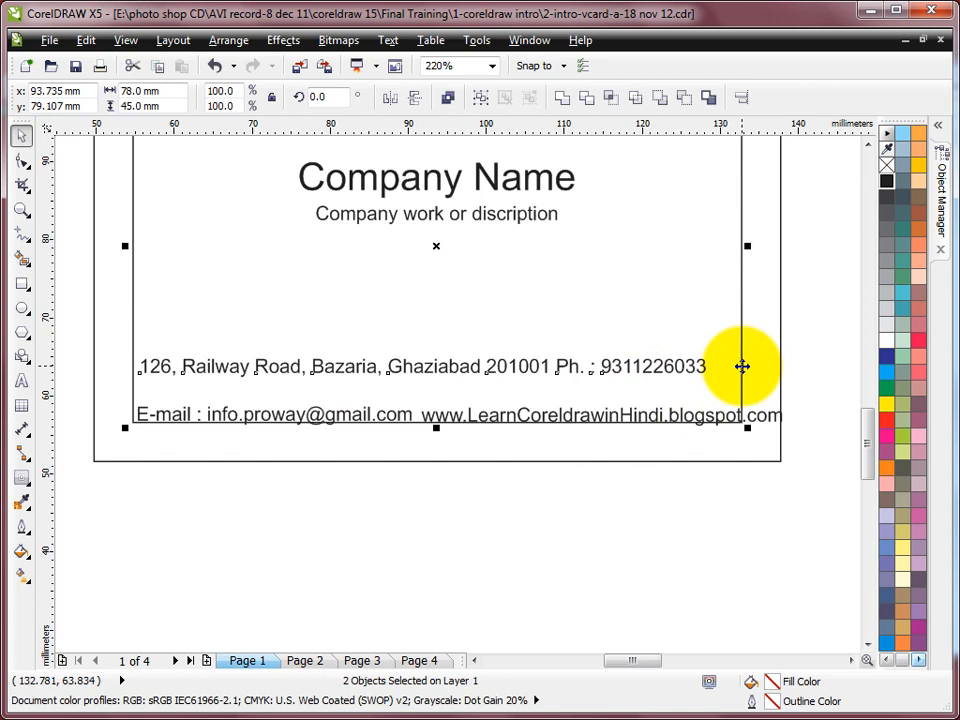
{"action": "key", "text": "c"}
{"action": "left_click", "coordinate": [806, 310]}
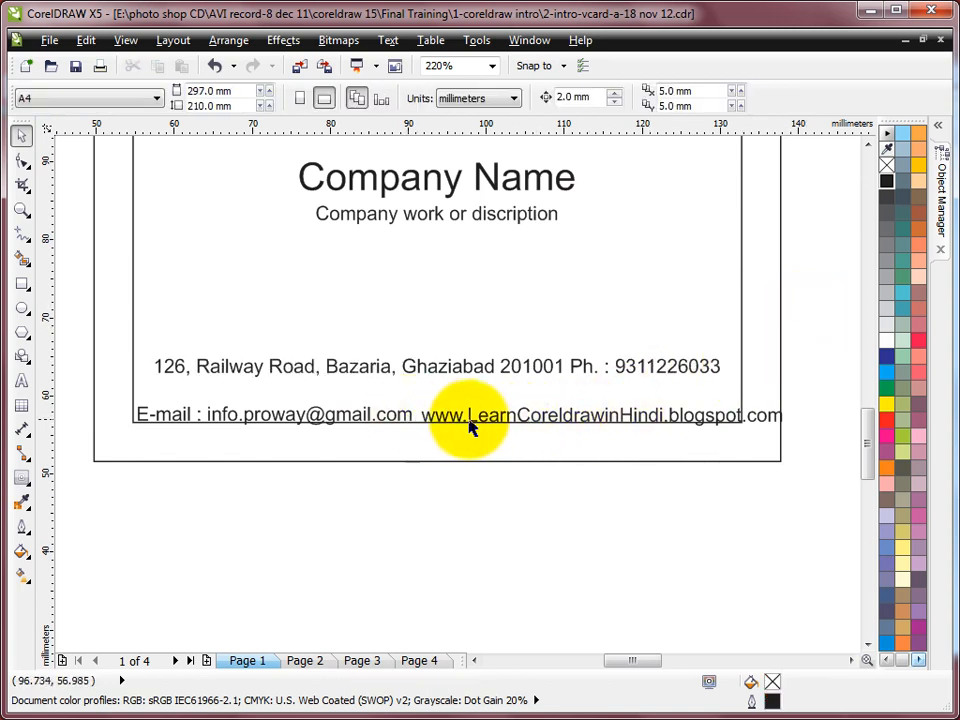
Combine the e-mail and website texts into one line with a space, narrowed to fit the card
{"action": "left_click", "coordinate": [499, 422]}
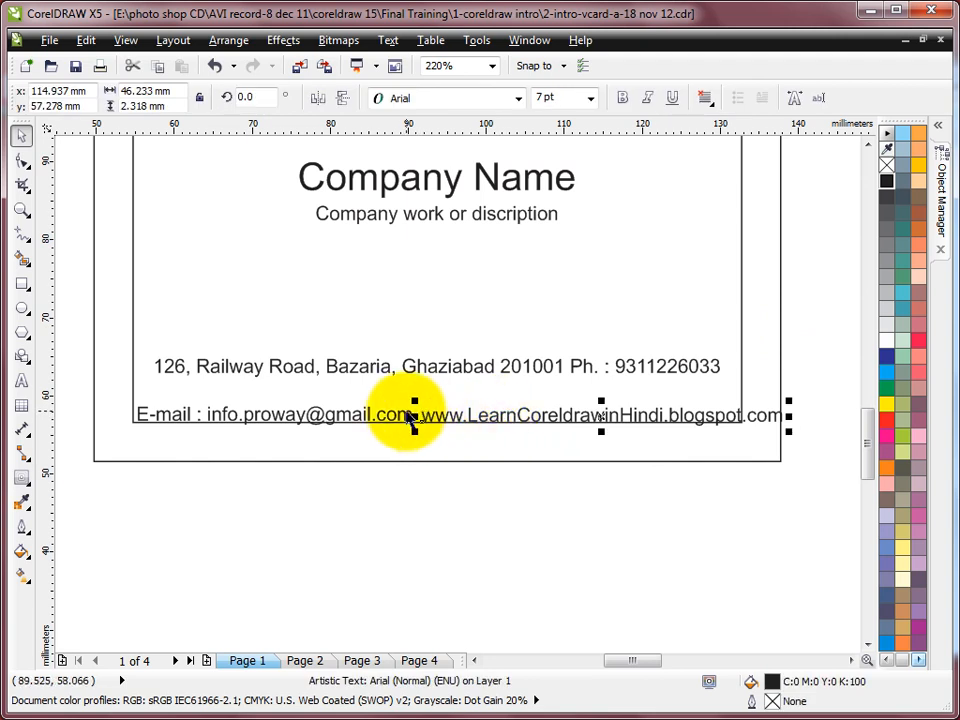
{"action": "left_click", "coordinate": [437, 424], "text": "shift"}
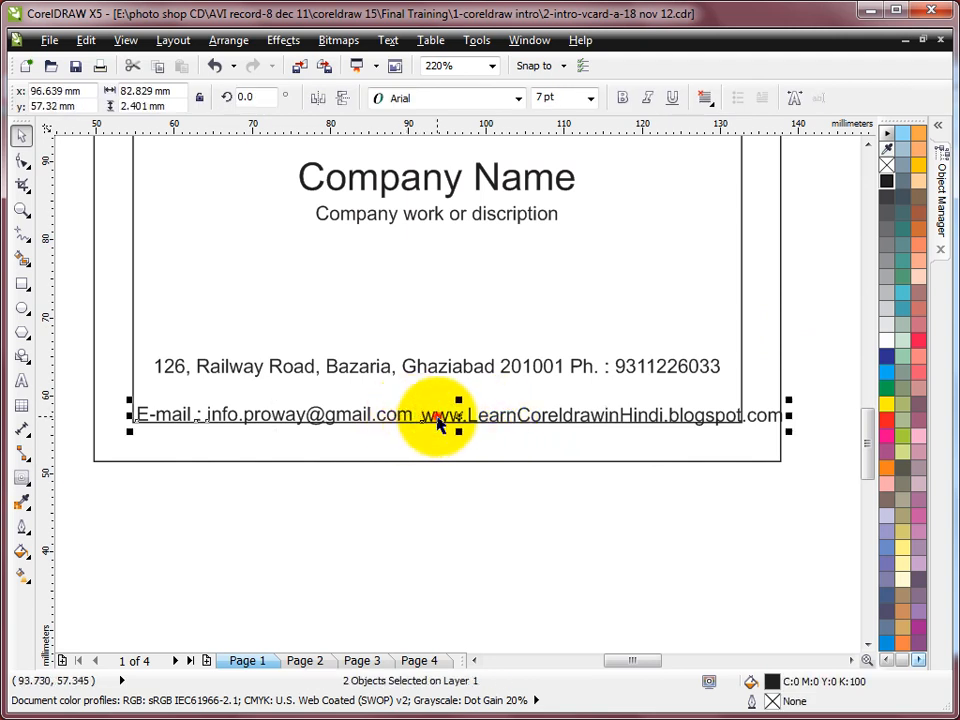
{"action": "key", "text": "ctrl+l"}
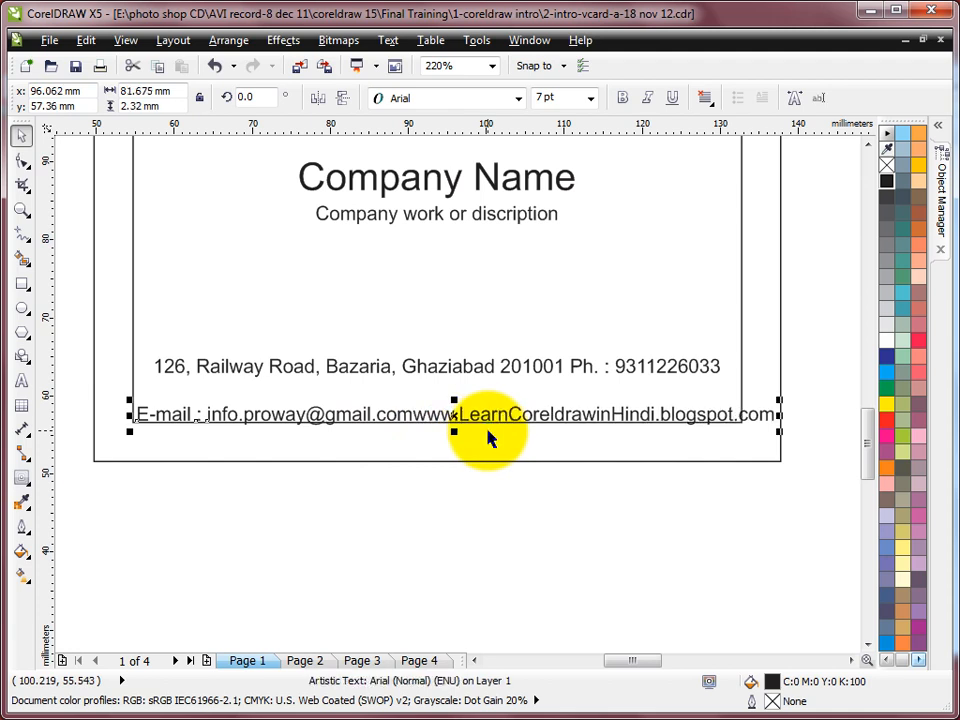
{"action": "left_click", "coordinate": [20, 380]}
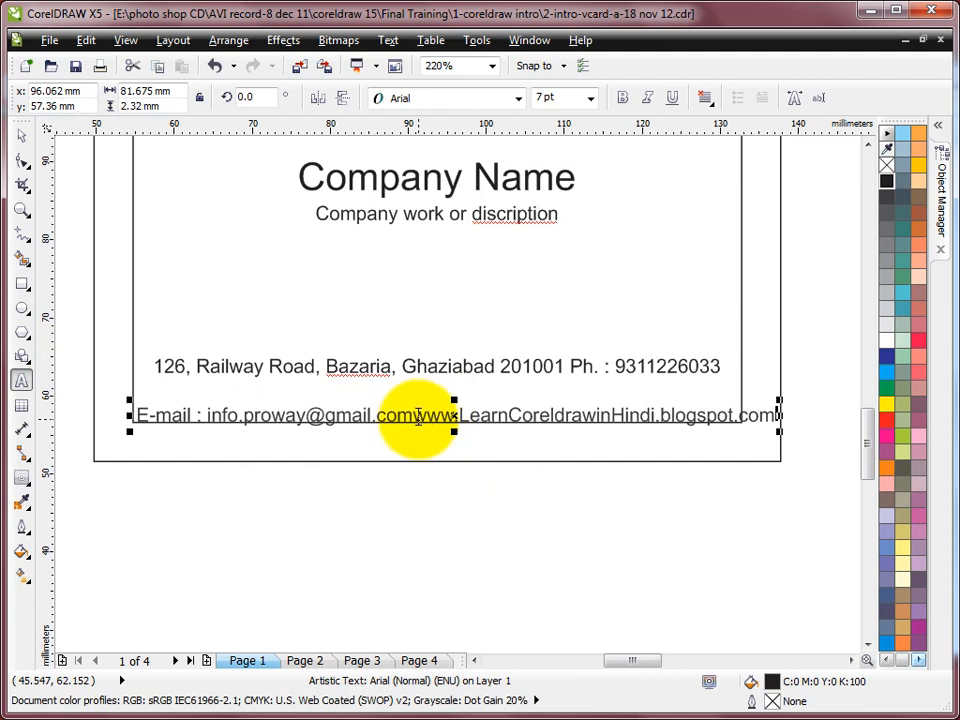
{"action": "left_click", "coordinate": [21, 135]}
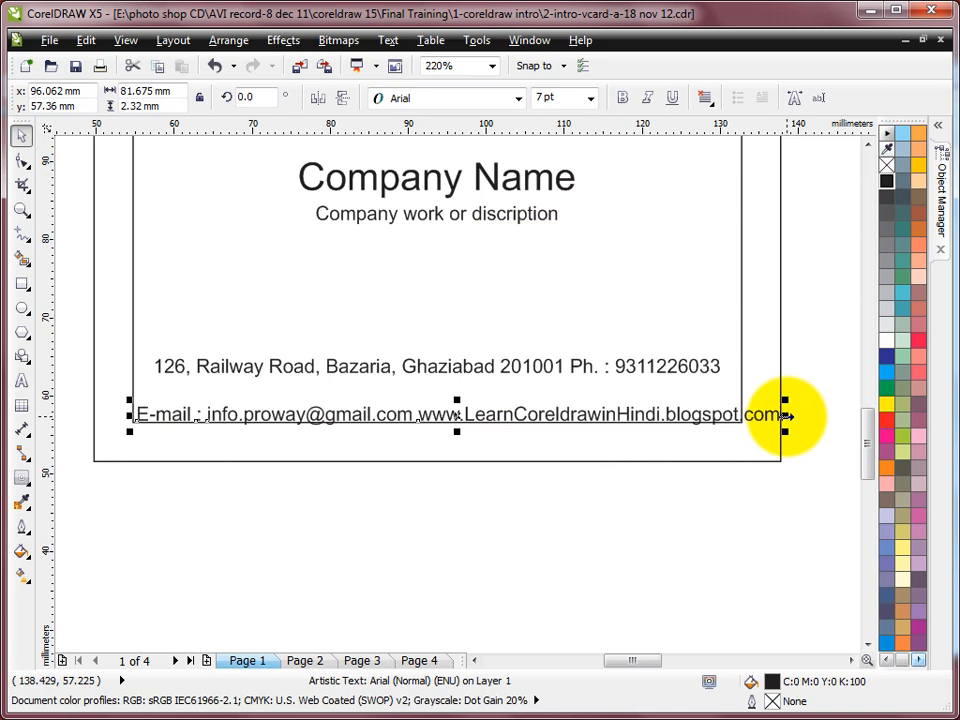
{"action": "left_click_drag", "start_coordinate": [785, 414], "coordinate": [747, 416]}
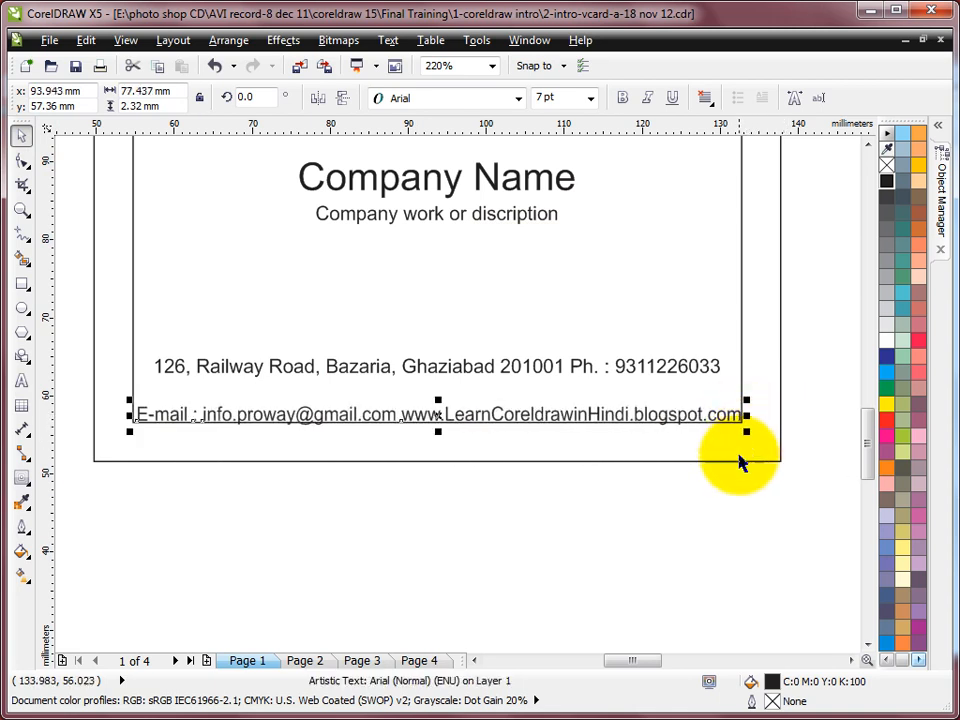
Centre the e-mail line on the address line, lower the address line above it, and zoom onto the card
{"action": "left_click", "coordinate": [742, 298], "text": "shift"}
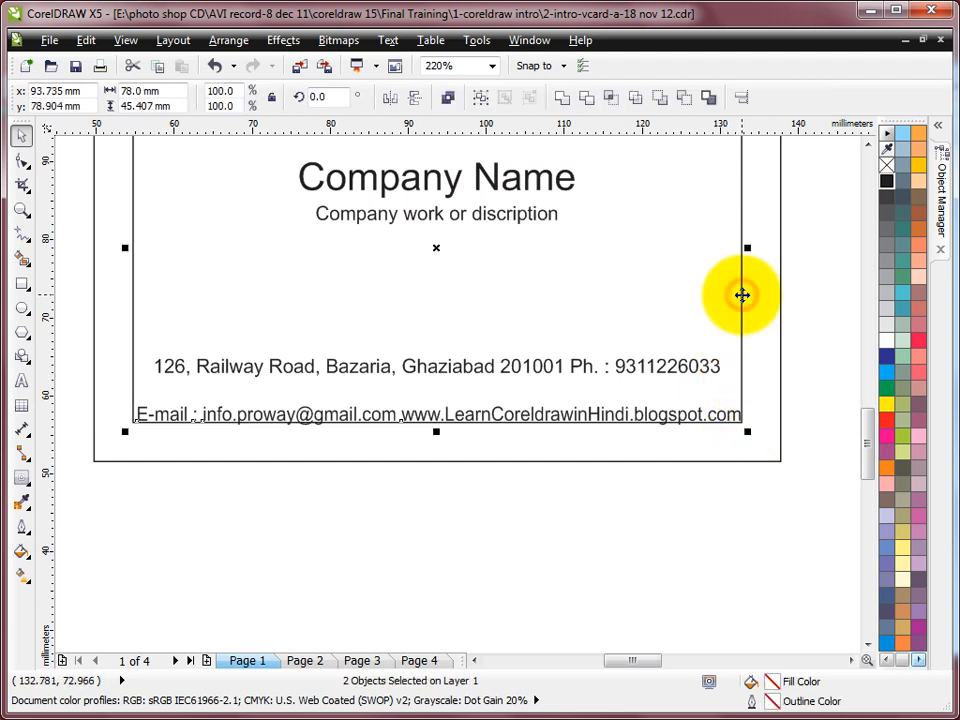
{"action": "key", "text": "e"}
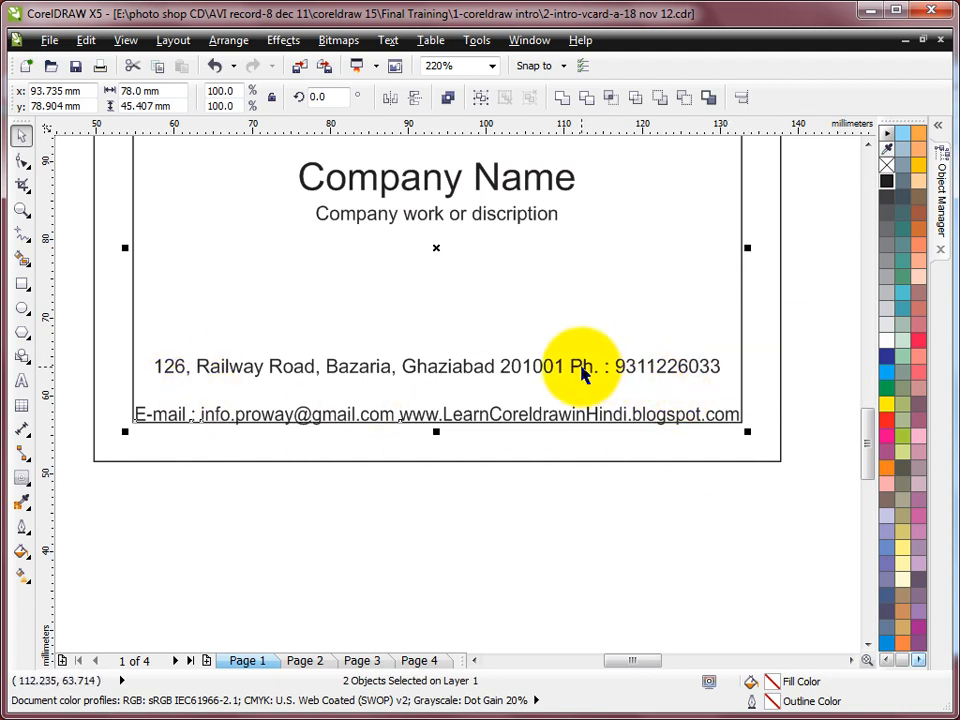
{"action": "left_click", "coordinate": [603, 378]}
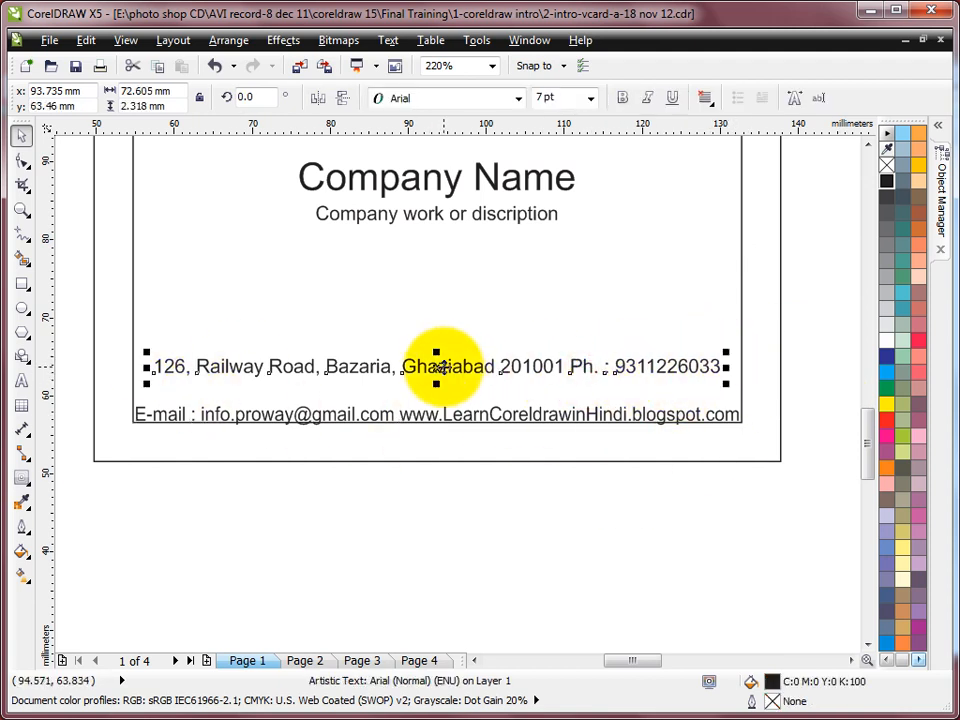
{"action": "left_click_drag", "start_coordinate": [442, 366], "coordinate": [448, 392]}
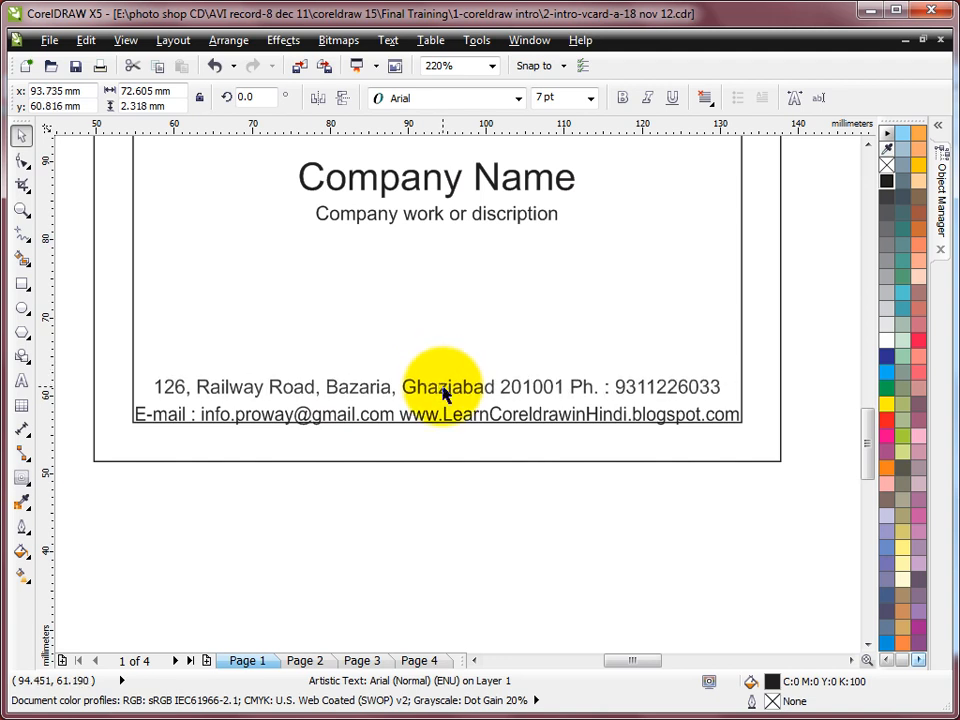
{"action": "left_click", "coordinate": [743, 356], "text": "shift"}
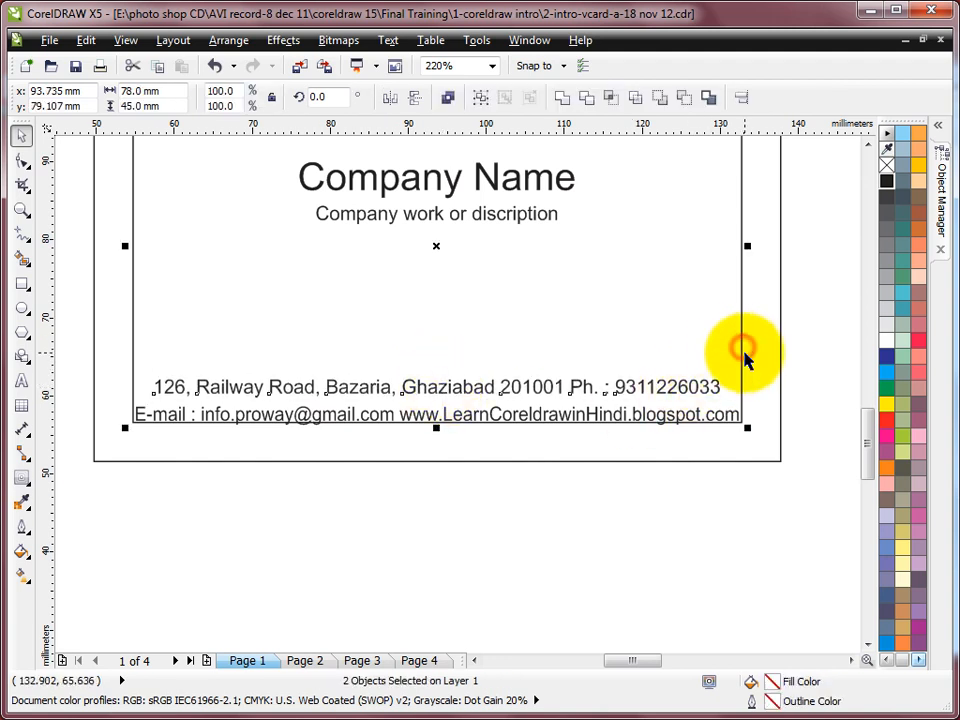
{"action": "left_click", "coordinate": [814, 347]}
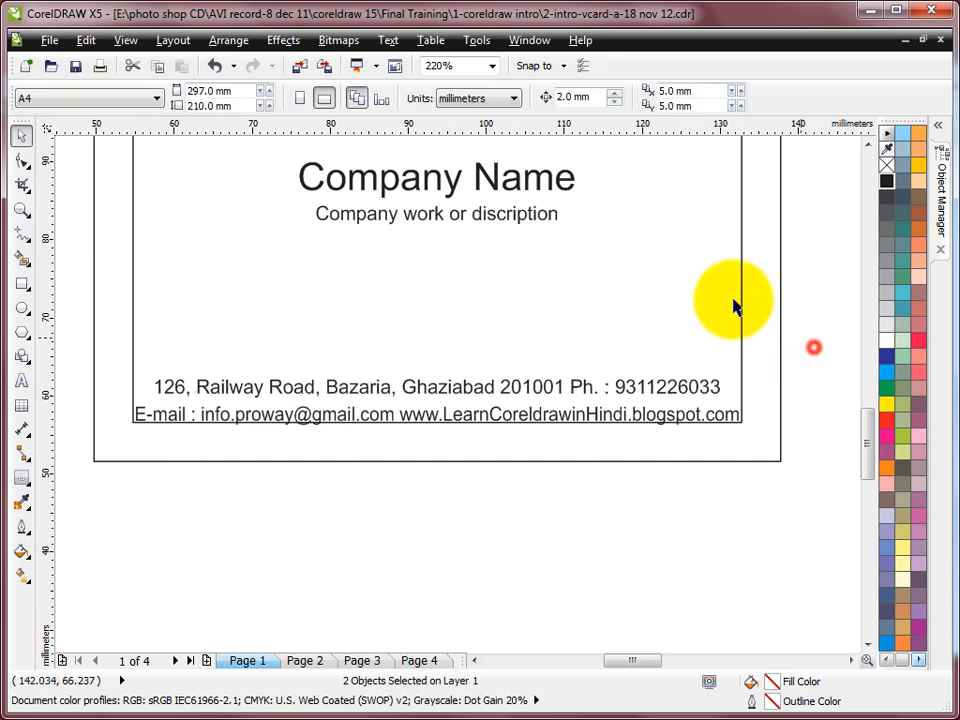
{"action": "scroll", "coordinate": [705, 295], "scroll_direction": "down", "scroll_amount": 3}
{"action": "left_click_drag", "start_coordinate": [370, 155], "coordinate": [758, 384]}
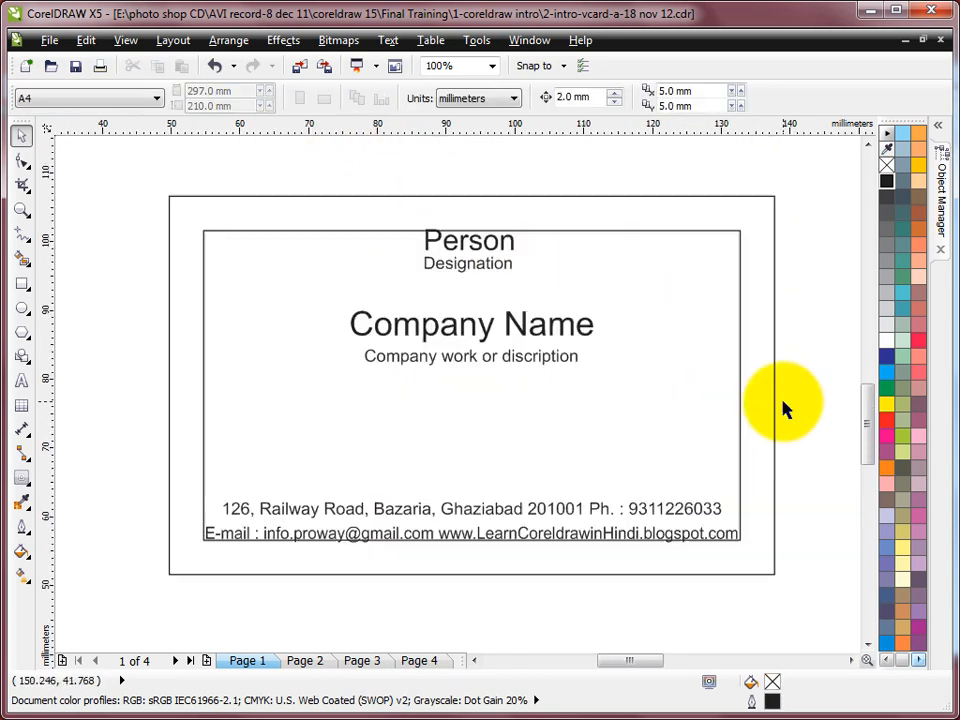
Give the inner 78 × 45 mm border rectangle a white outline from the palette
{"action": "left_click", "coordinate": [579, 234]}
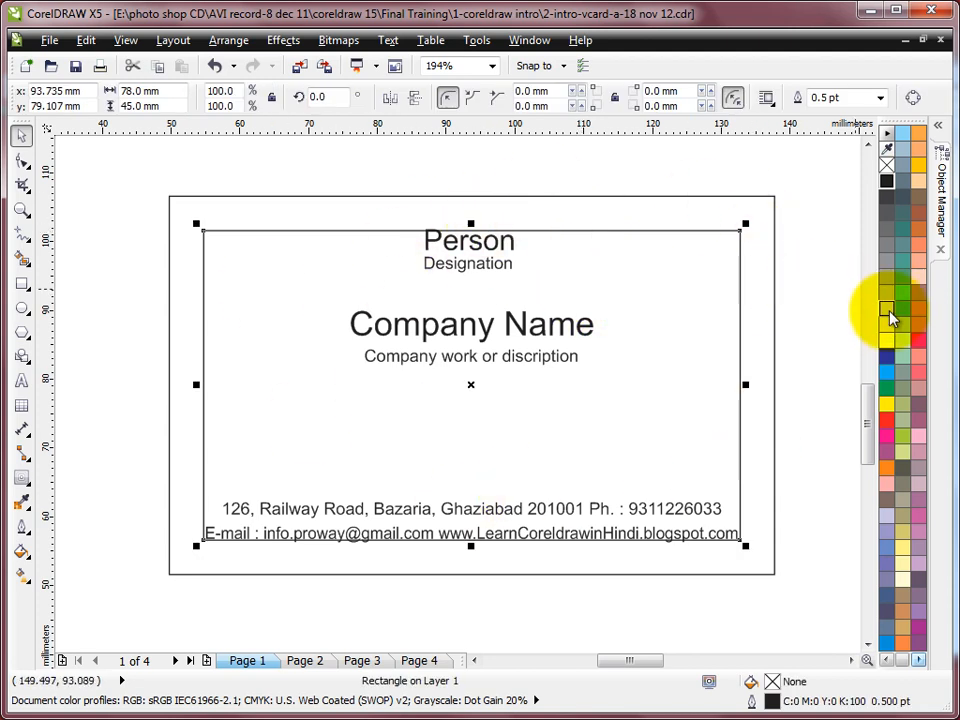
{"action": "right_click", "coordinate": [888, 323]}
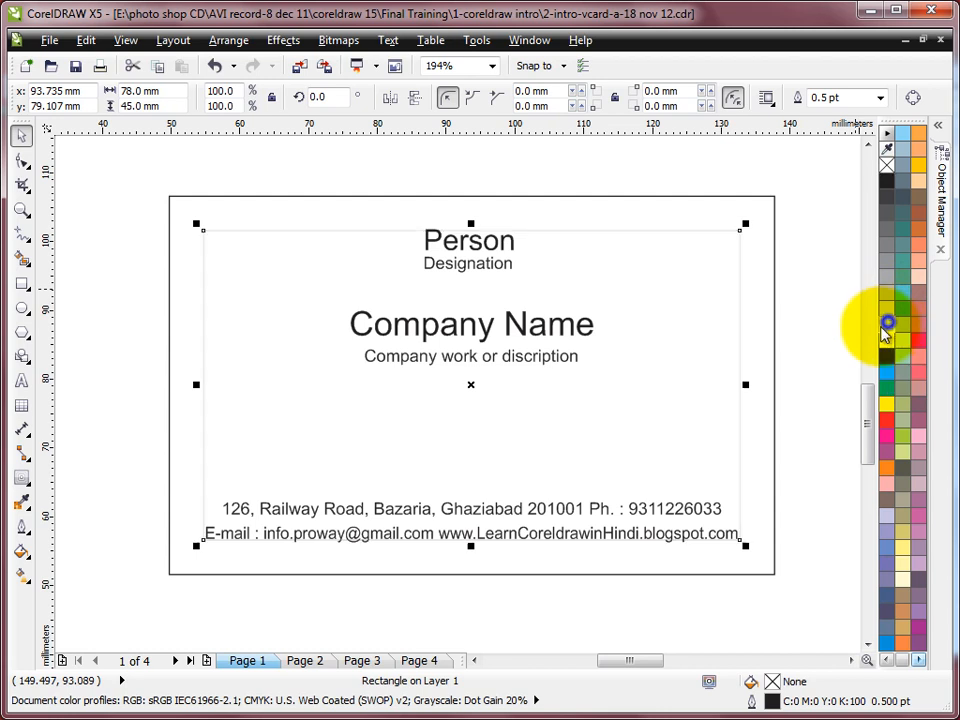
{"action": "left_click", "coordinate": [826, 287]}
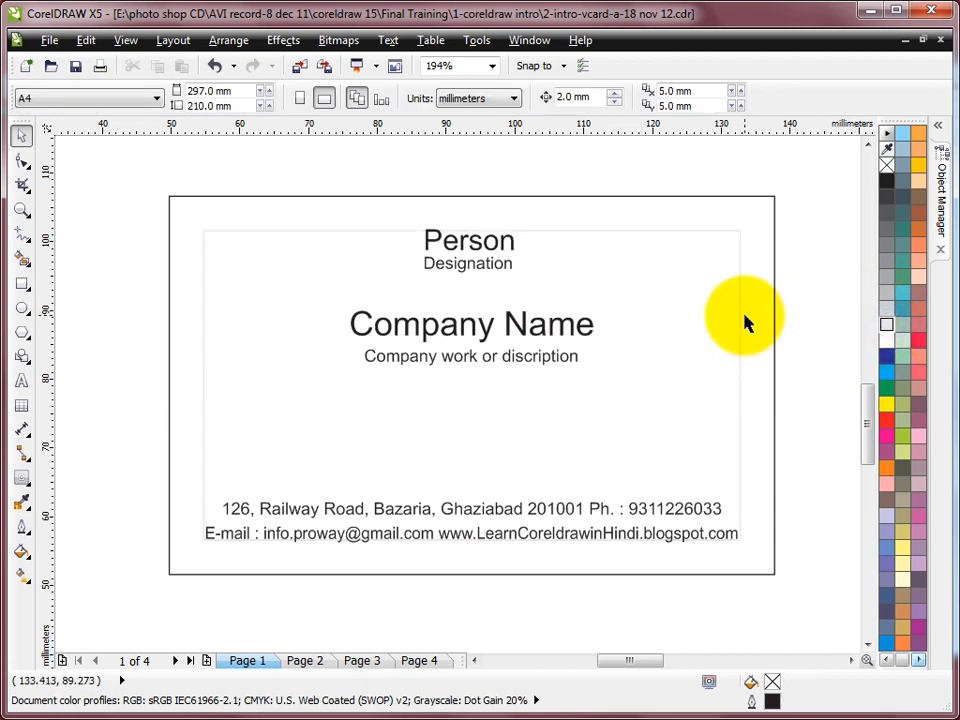
{"action": "scroll", "coordinate": [840, 298], "scroll_direction": "down", "scroll_amount": 1}
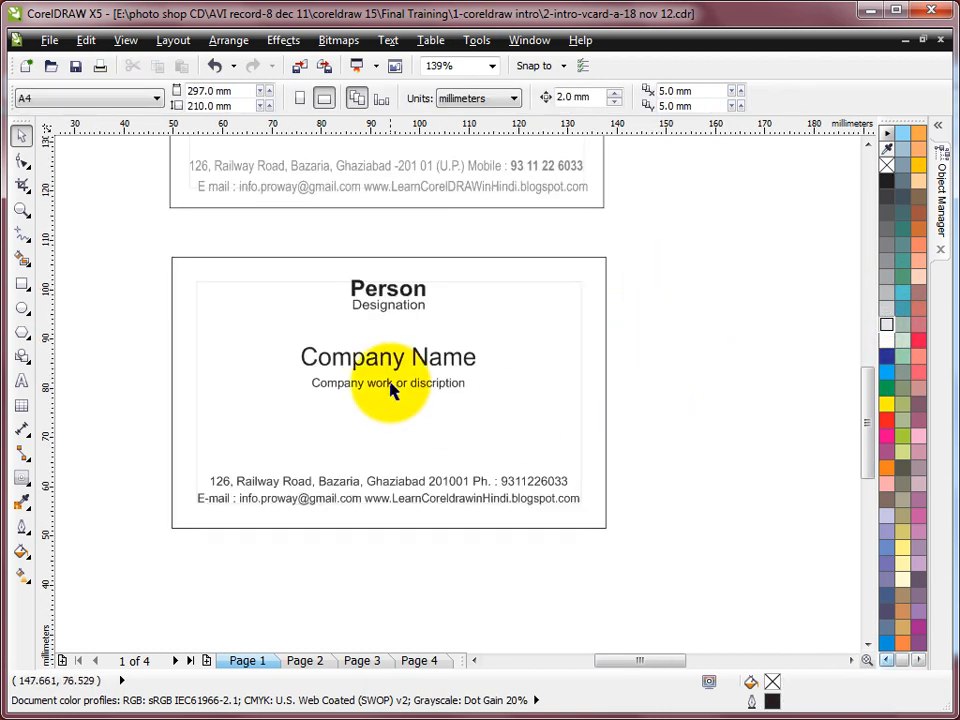
Draw a rectangular band across the Company Name line and set its width to 88 mm
{"action": "left_click", "coordinate": [22, 284]}
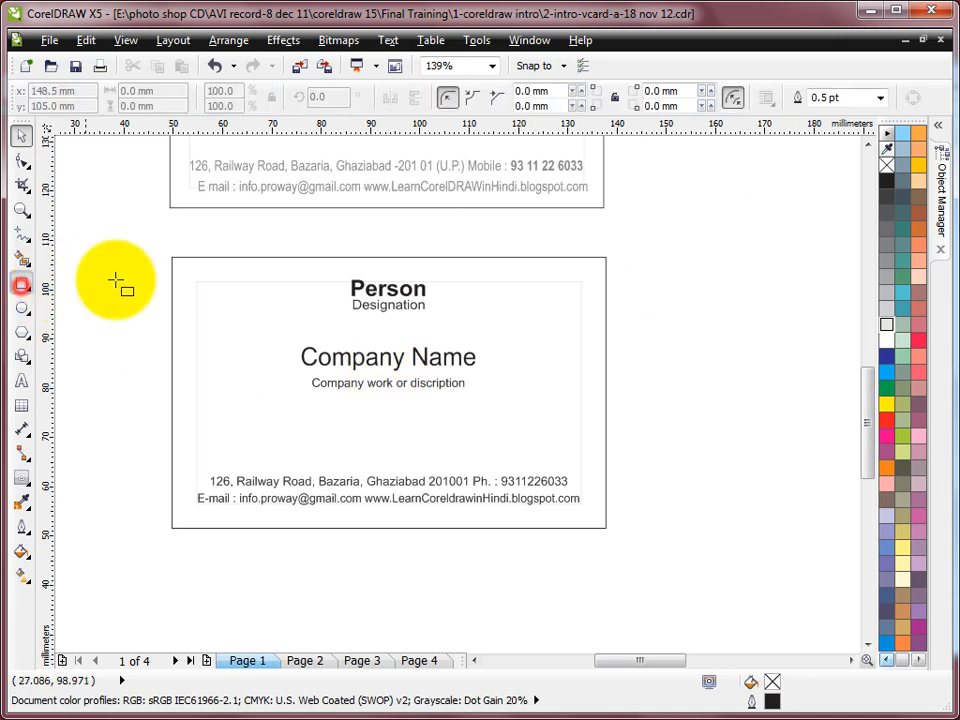
{"action": "left_click_drag", "start_coordinate": [171, 334], "coordinate": [606, 373]}
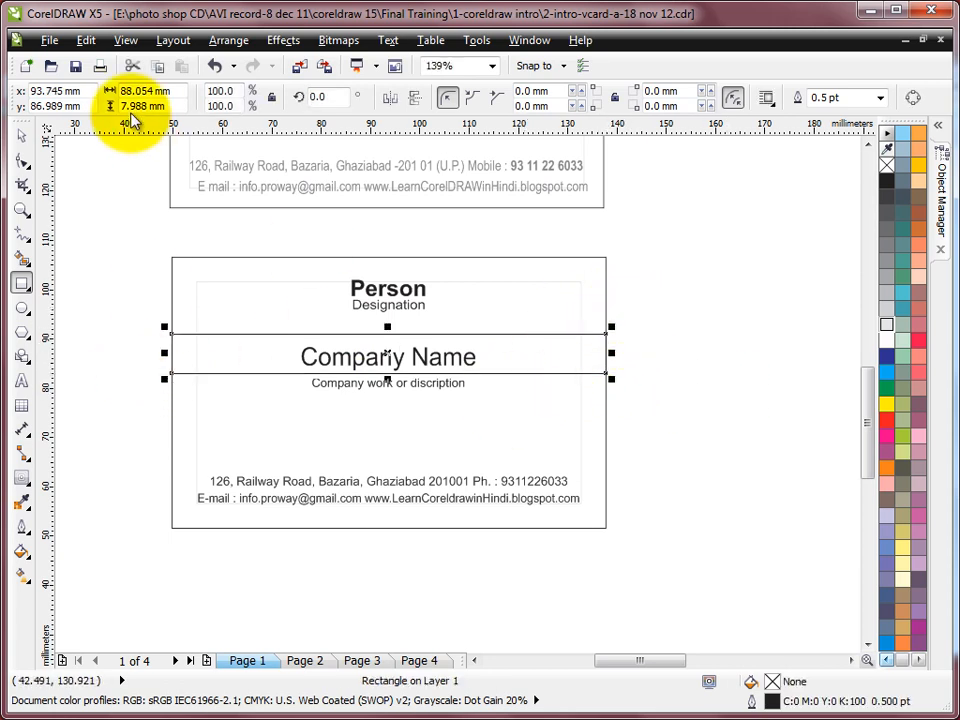
{"action": "left_click", "coordinate": [140, 91]}
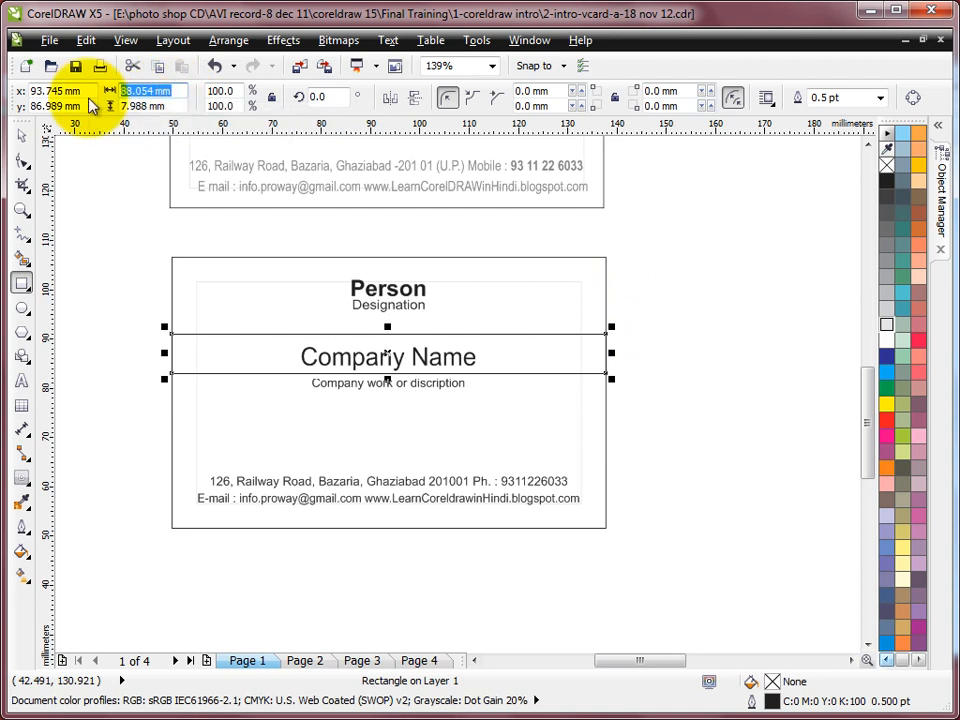
{"action": "type", "text": "88"}
{"action": "key", "text": "Return"}
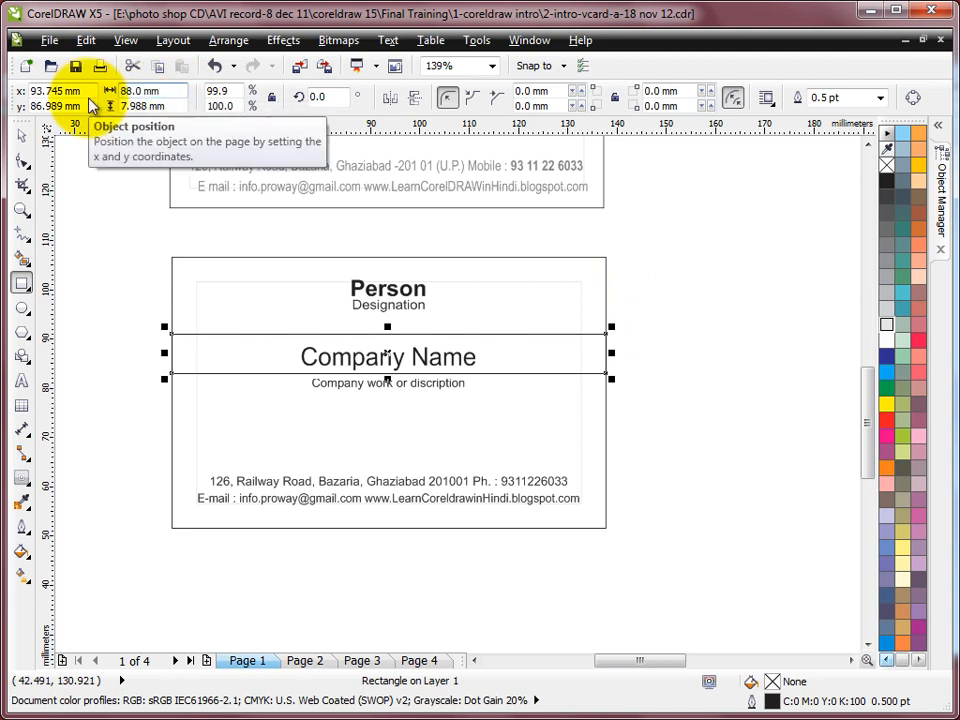
Fill the band red and remove its outline
{"action": "left_click", "coordinate": [21, 135]}
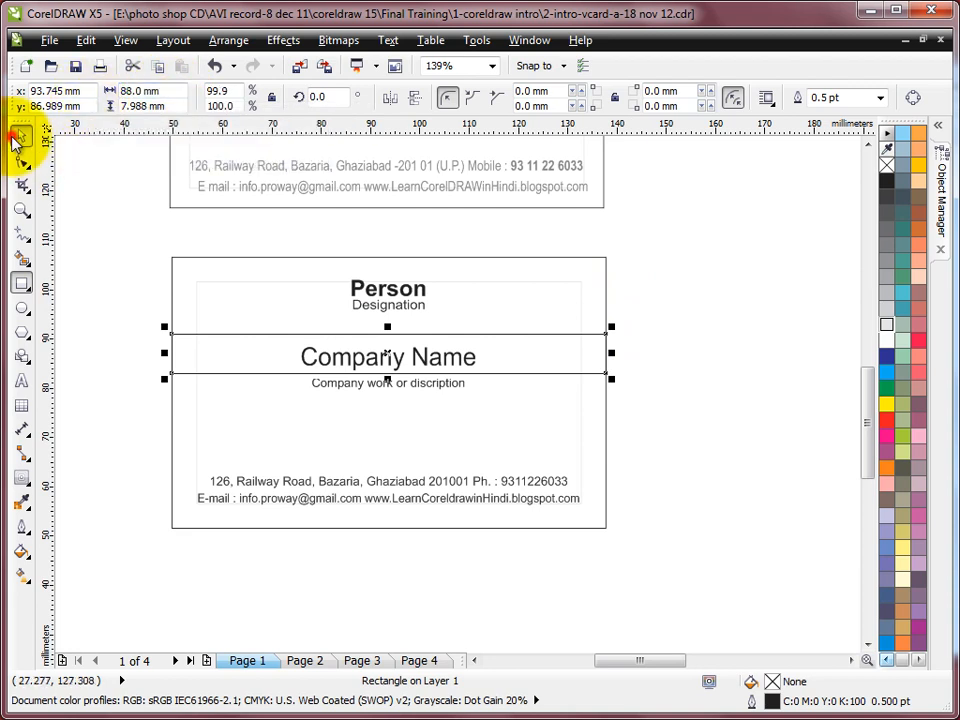
{"action": "left_click", "coordinate": [197, 258], "text": "shift"}
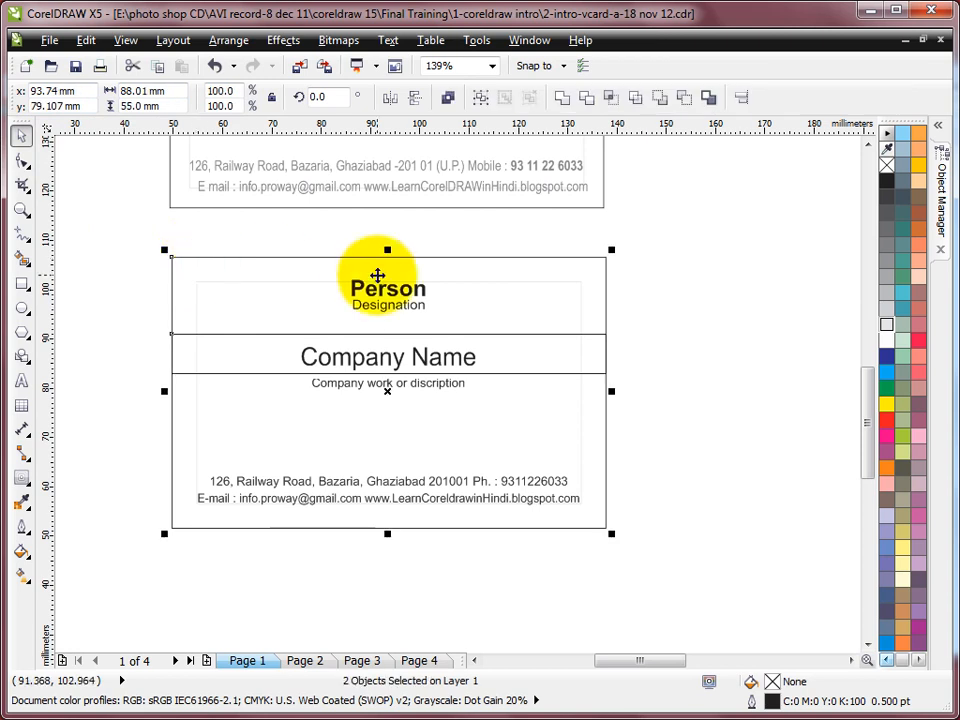
{"action": "left_click", "coordinate": [663, 328]}
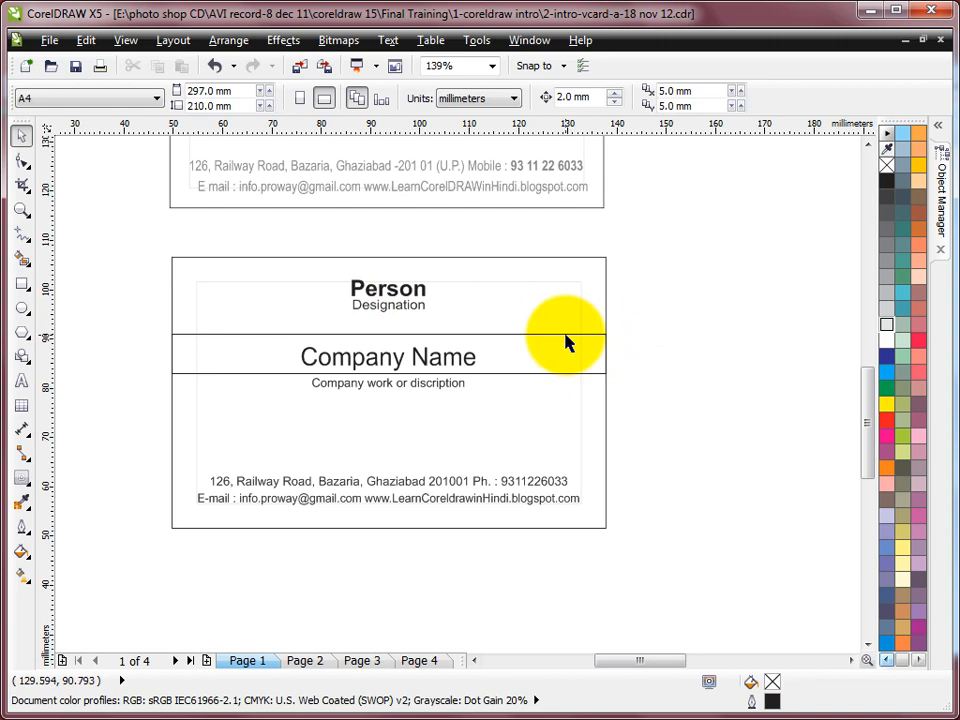
{"action": "left_click", "coordinate": [565, 336]}
{"action": "left_click", "coordinate": [880, 423]}
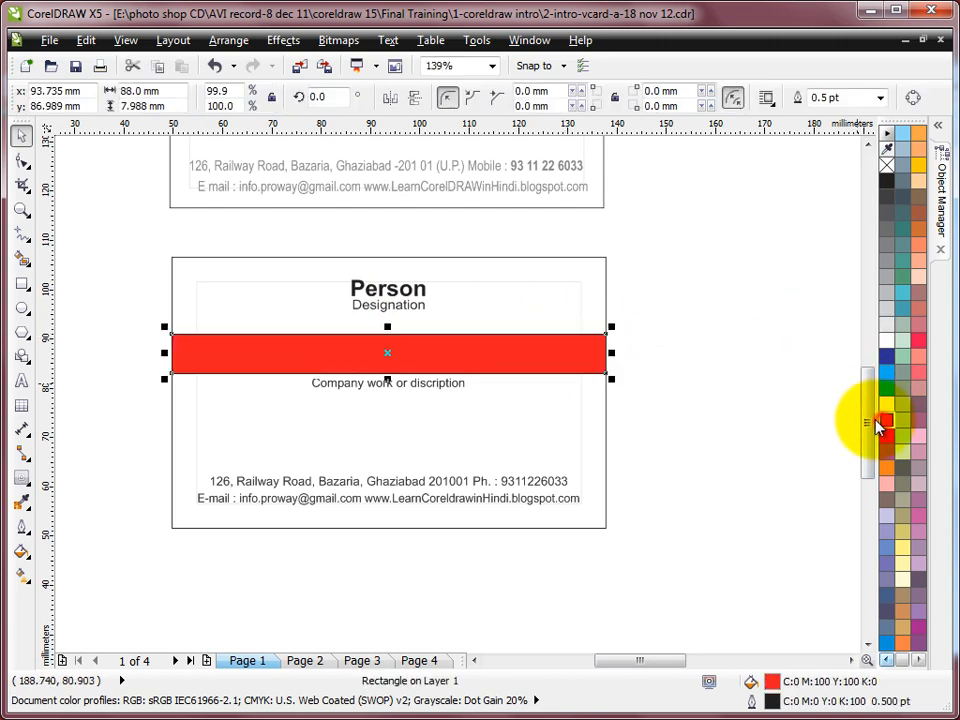
{"action": "right_click", "coordinate": [886, 165]}
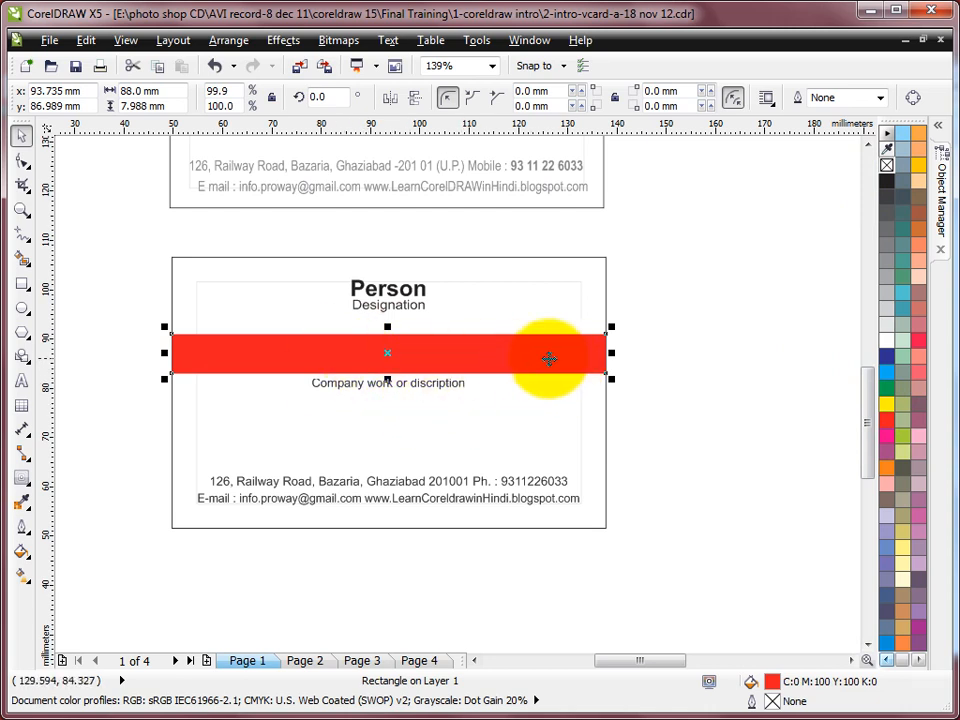
Send the red band to the back of the page with Arrange > Order > To Back Of Page
{"action": "left_click", "coordinate": [227, 47]}
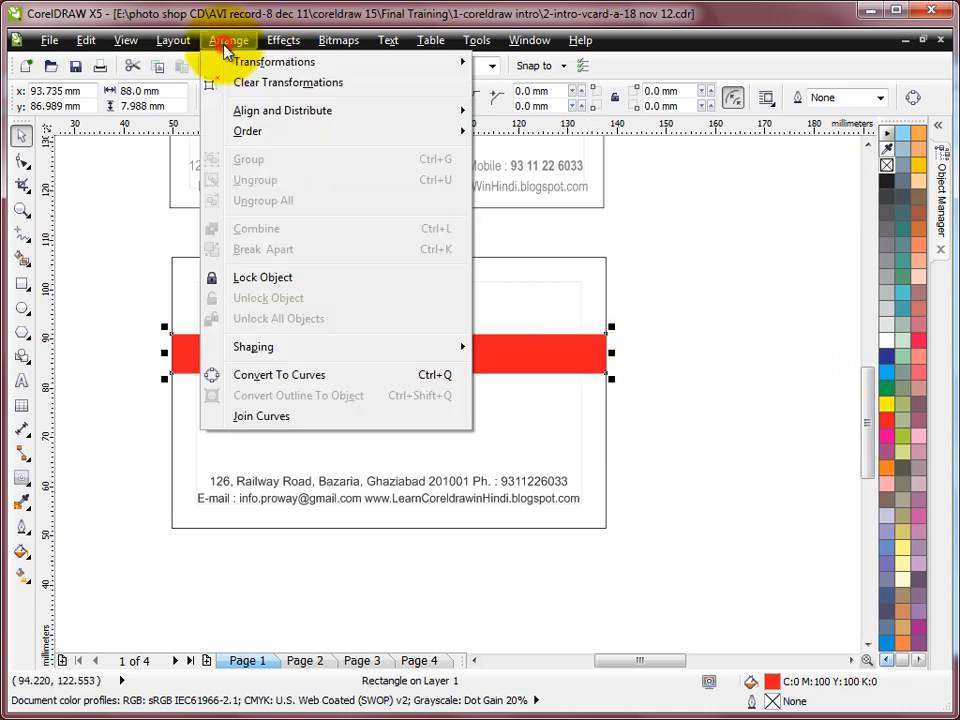
{"action": "mouse_move", "coordinate": [252, 132]}
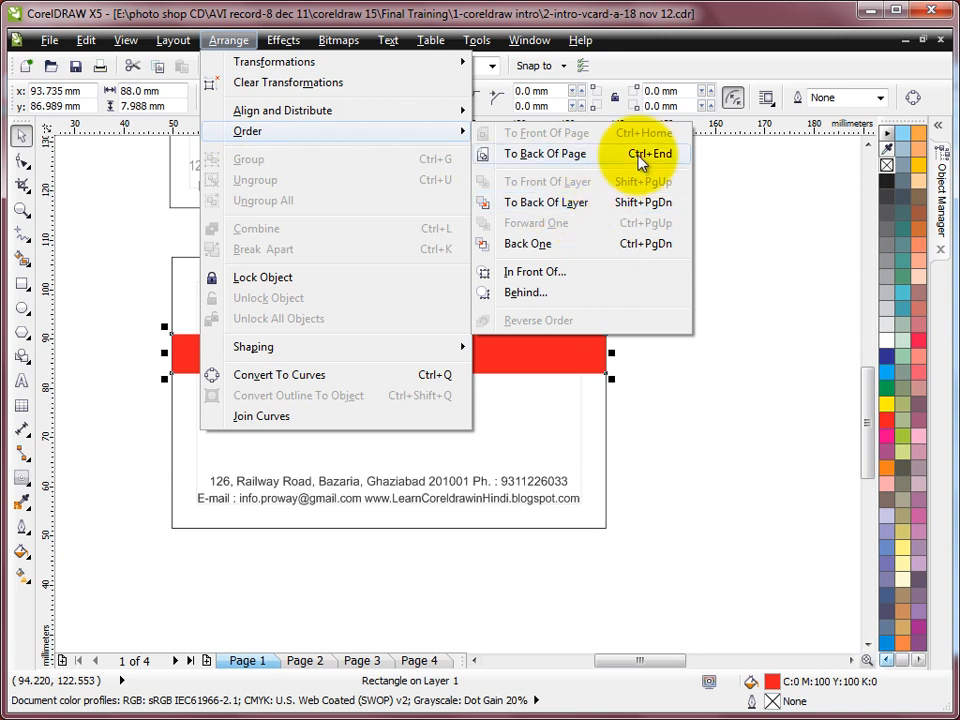
{"action": "left_click", "coordinate": [578, 204]}
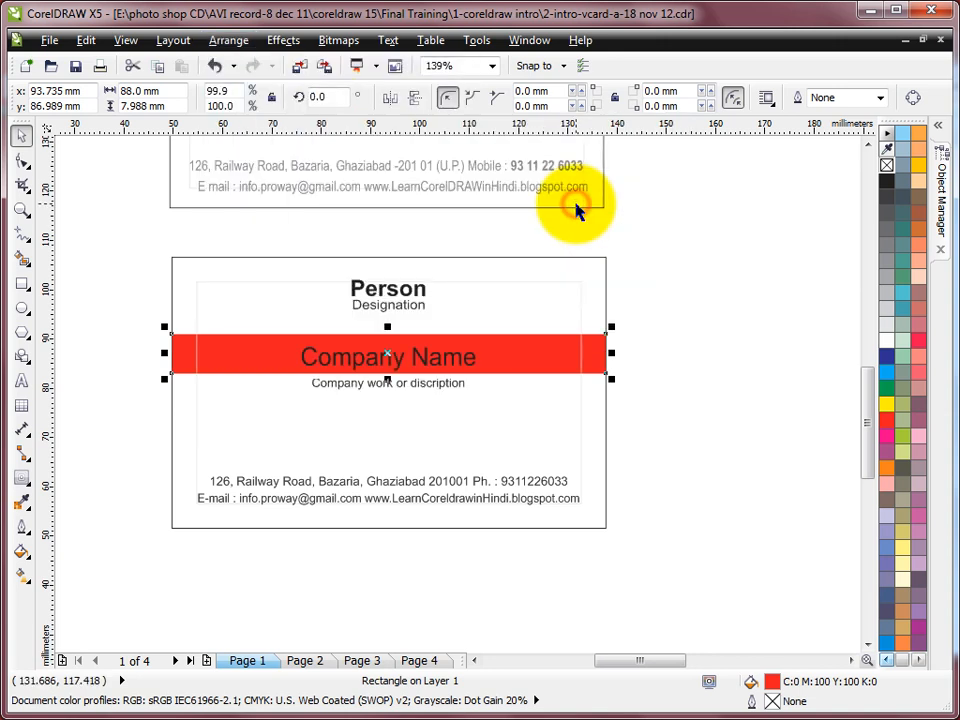
{"action": "left_click", "coordinate": [667, 378]}
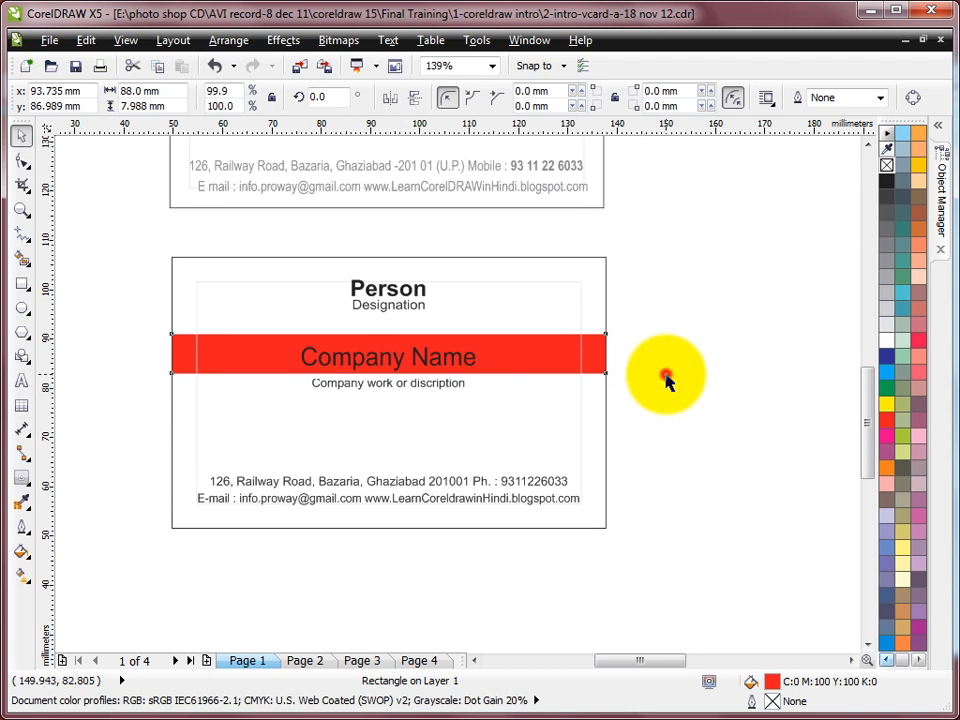
Centre Company Name horizontally and vertically on the red band
{"action": "left_click", "coordinate": [436, 362]}
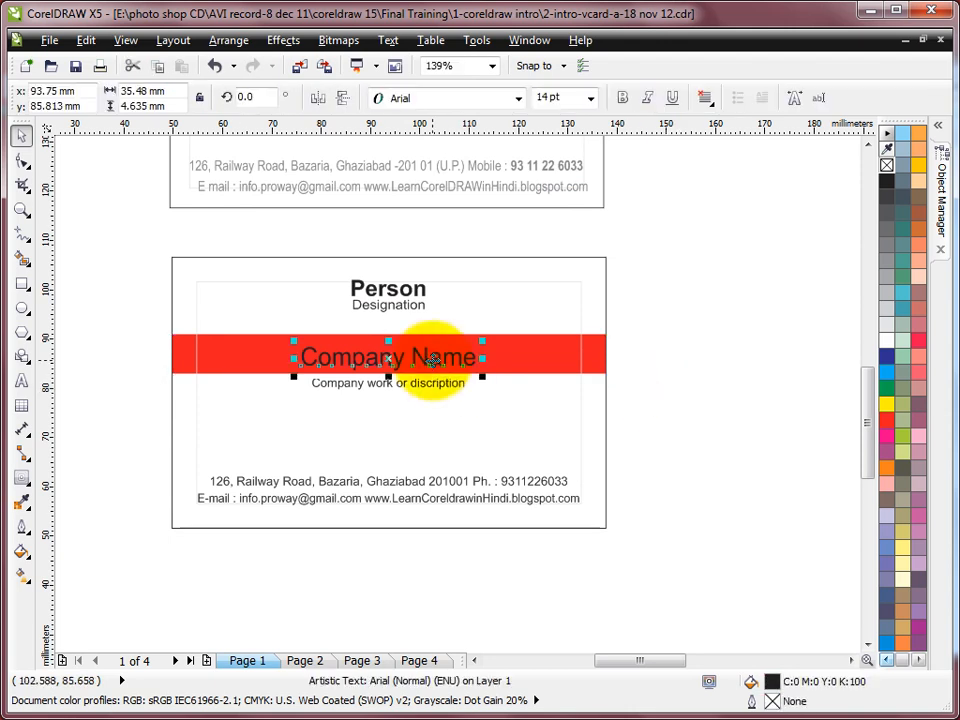
{"action": "scroll", "coordinate": [434, 360], "scroll_direction": "up", "scroll_amount": 2}
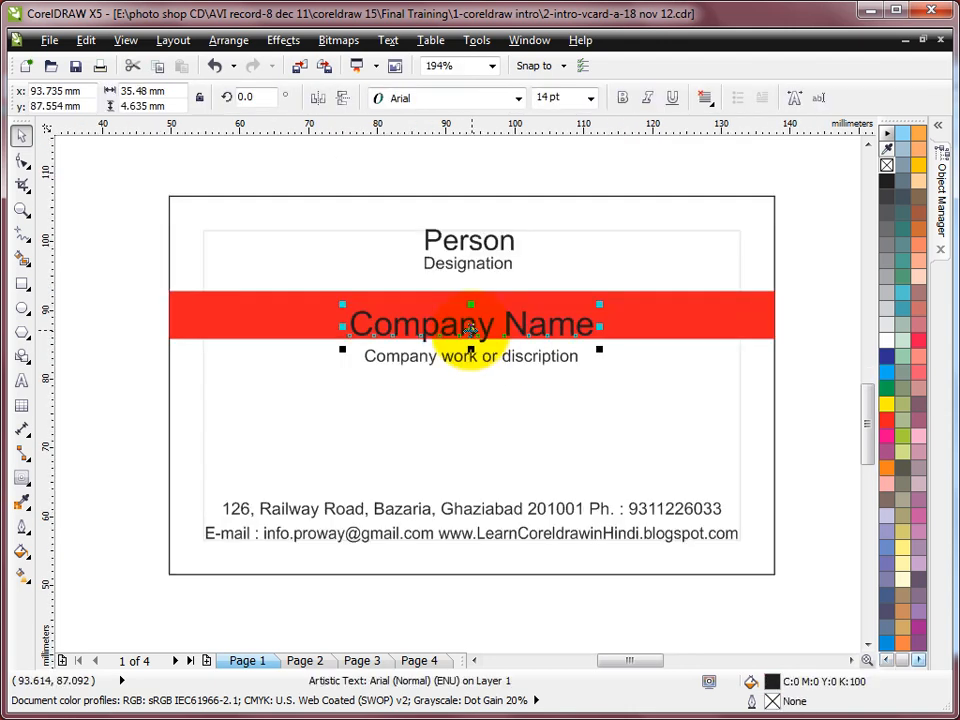
{"action": "left_click", "coordinate": [286, 321], "text": "shift"}
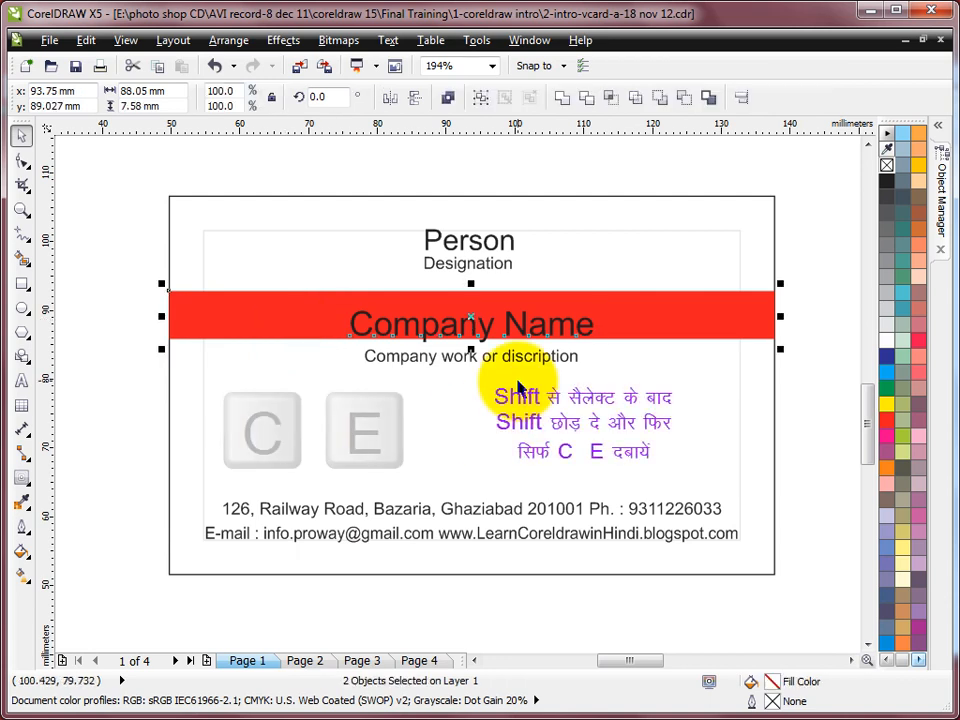
{"action": "key", "text": "c"}
{"action": "key", "text": "e"}
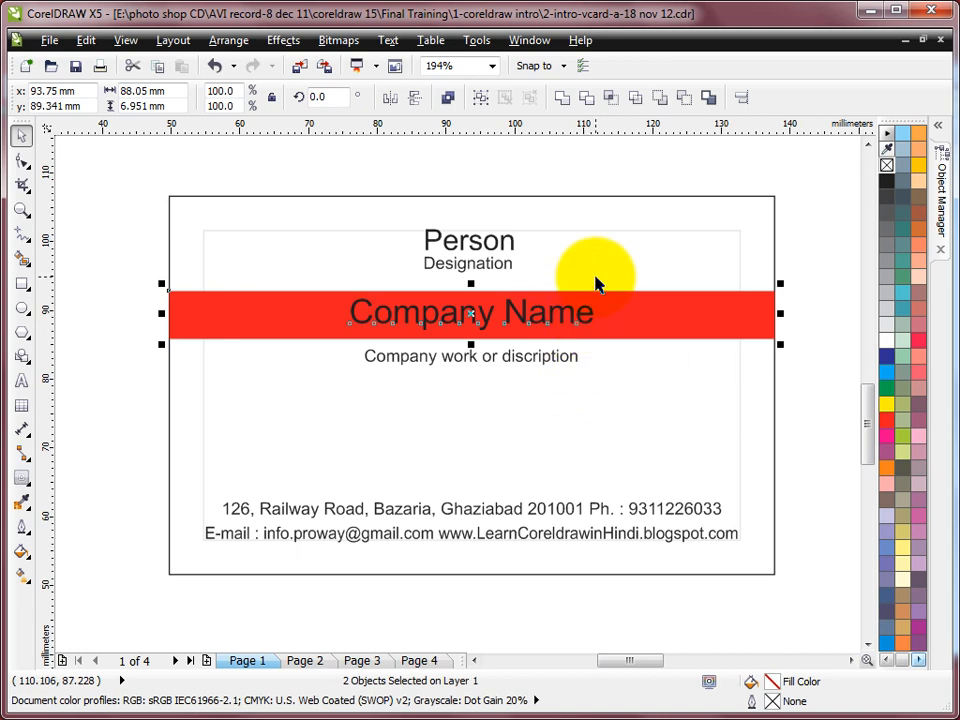
{"action": "left_click", "coordinate": [838, 256]}
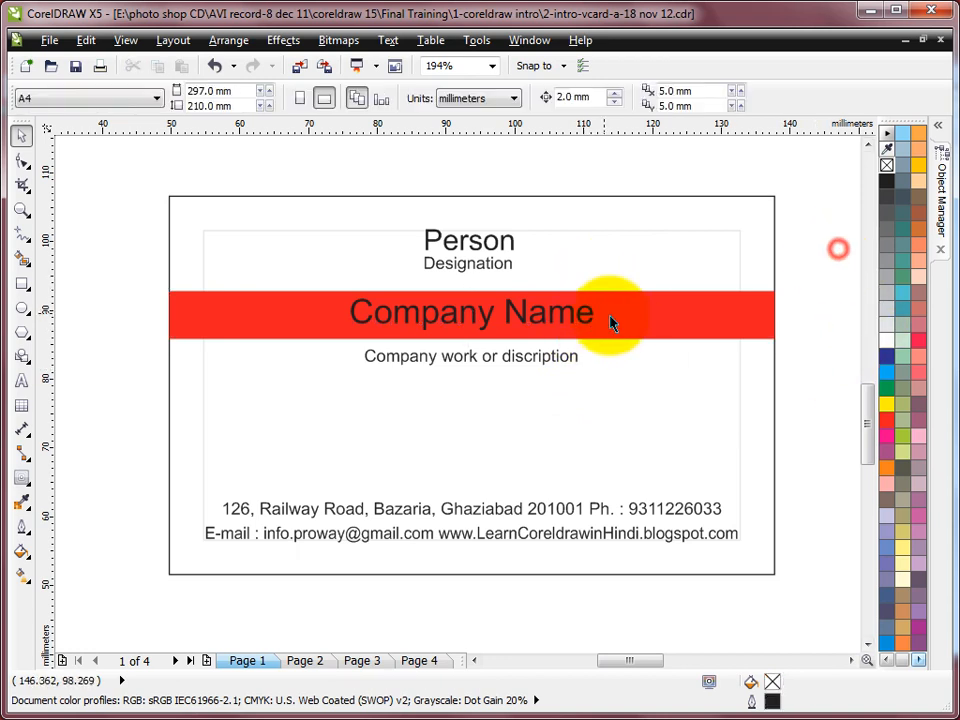
Colour the Company Name text white
{"action": "left_click", "coordinate": [583, 326]}
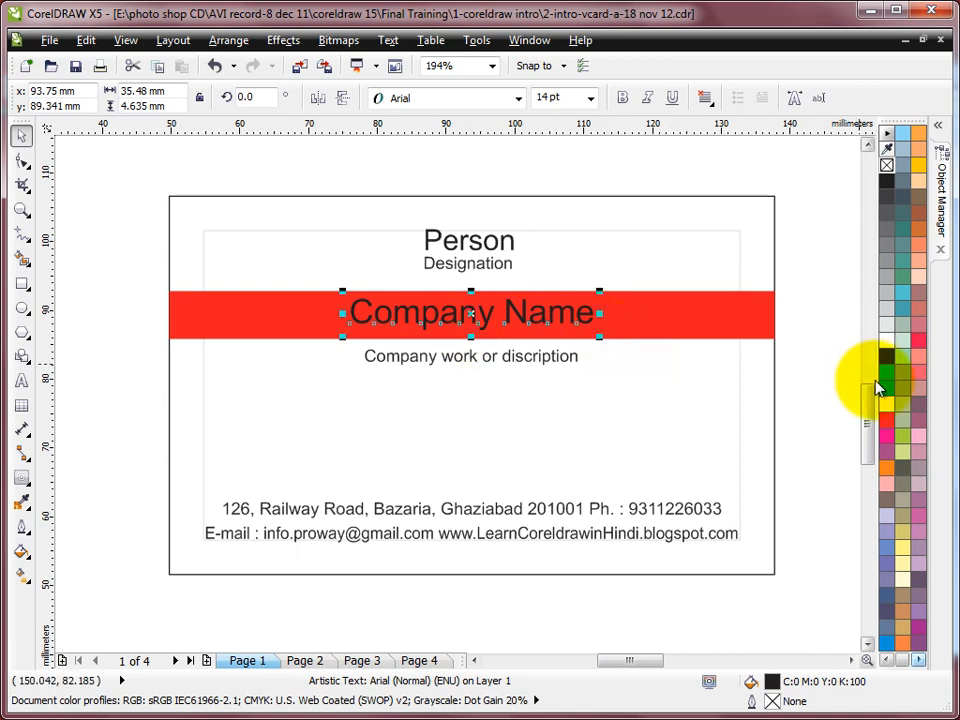
{"action": "left_click", "coordinate": [886, 342]}
{"action": "left_click", "coordinate": [806, 295]}
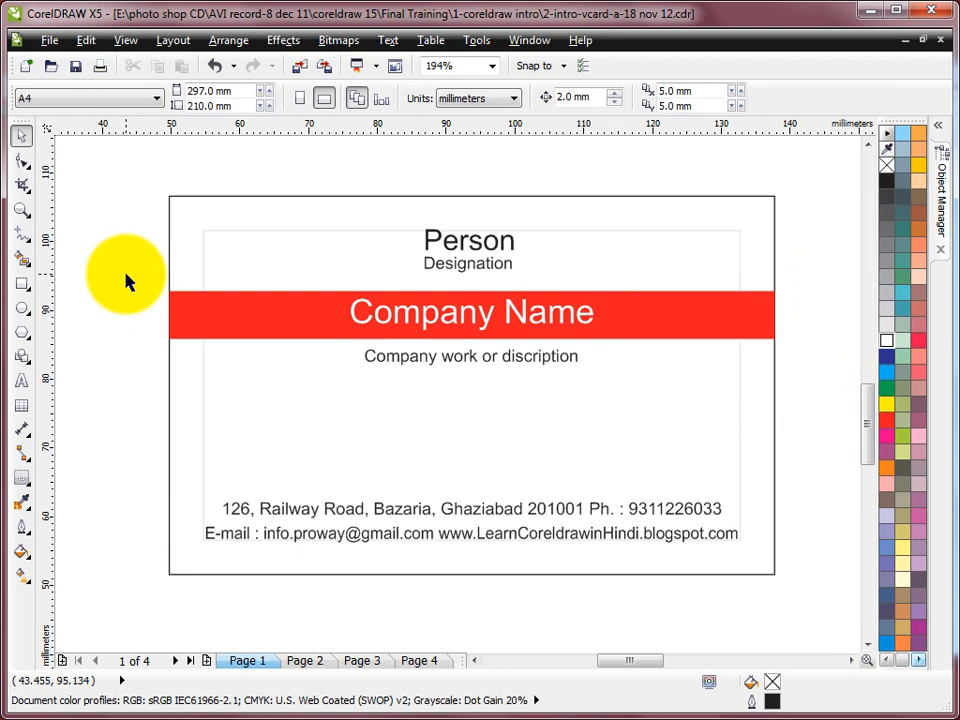
Nudge the red band, Company Name and description line down together, then view the whole page
{"action": "left_click_drag", "start_coordinate": [120, 278], "coordinate": [806, 414]}
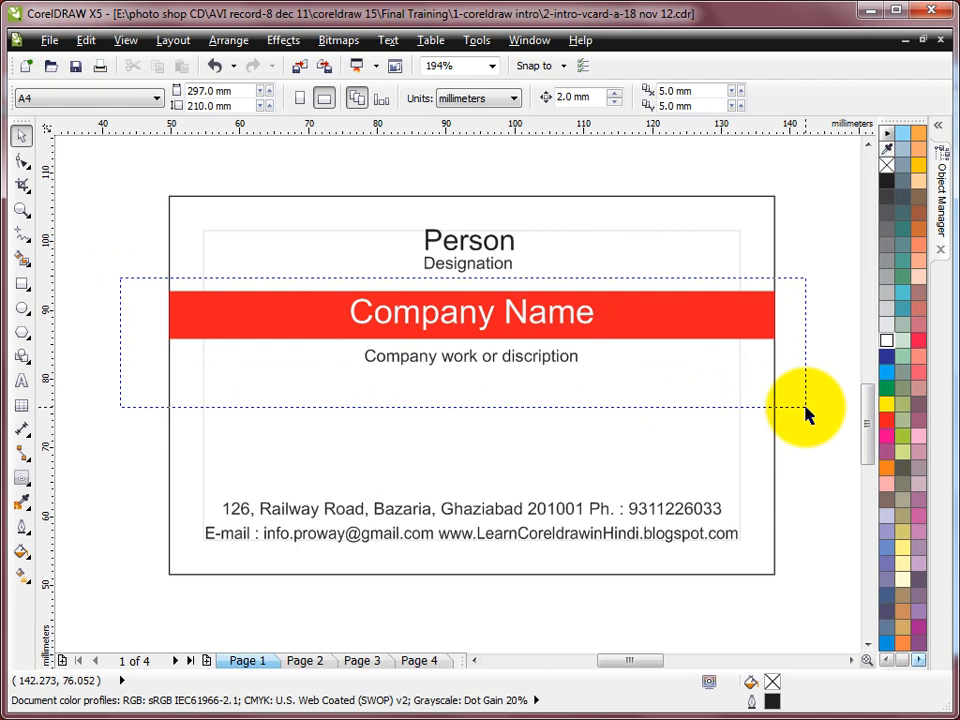
{"action": "left_click_drag", "start_coordinate": [808, 414], "coordinate": [808, 414]}
{"action": "key", "text": "Down"}
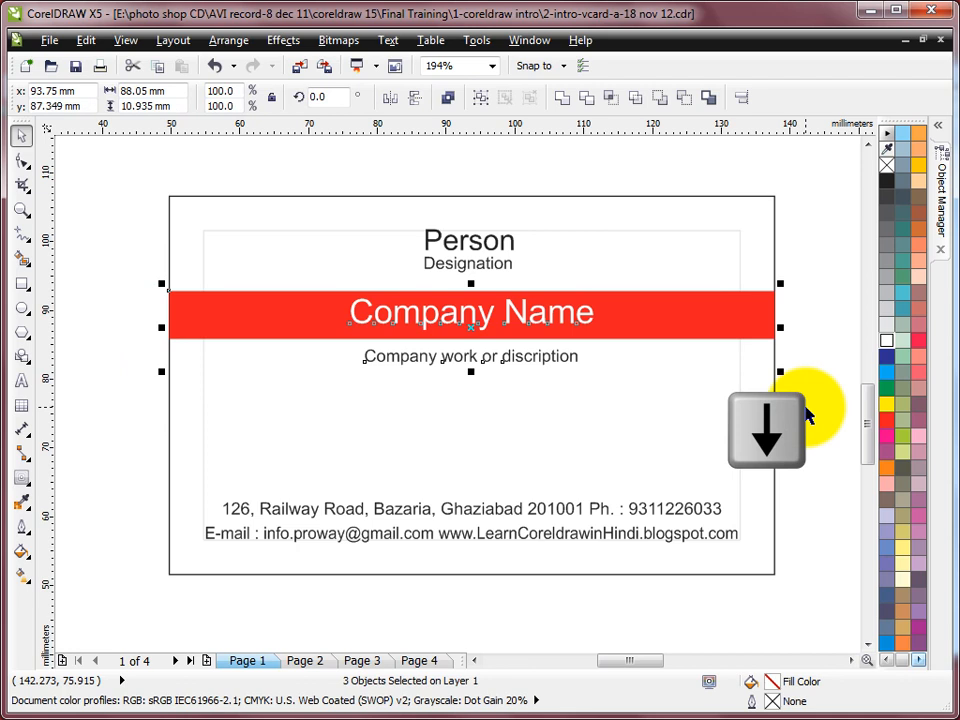
{"action": "key", "text": "Down"}
{"action": "key", "text": "Down"}
{"action": "key", "text": "Down"}
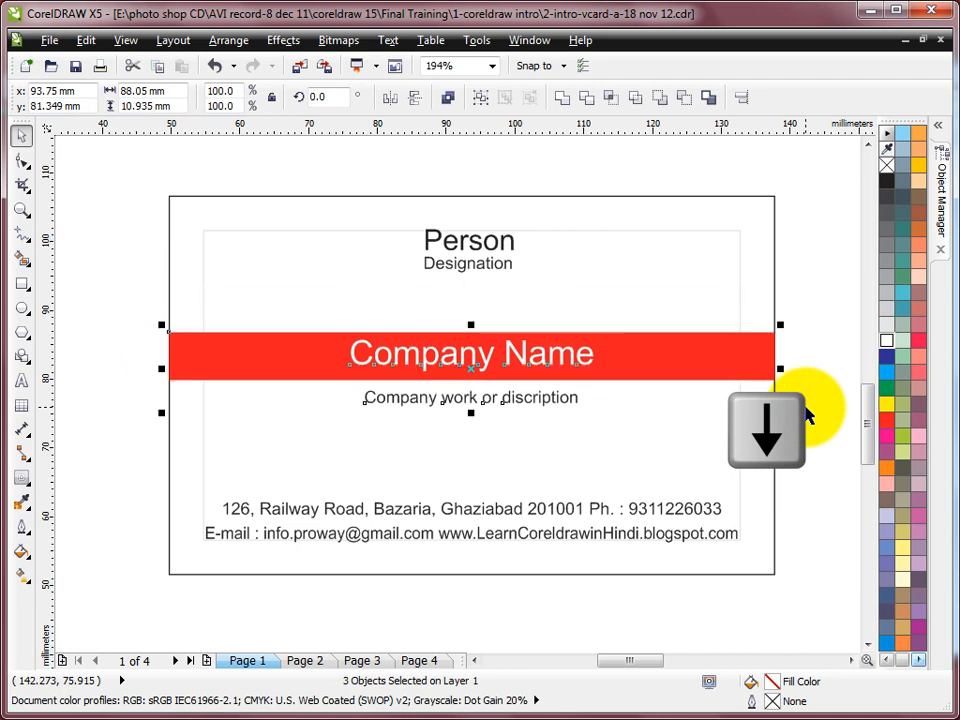
{"action": "left_click", "coordinate": [806, 300]}
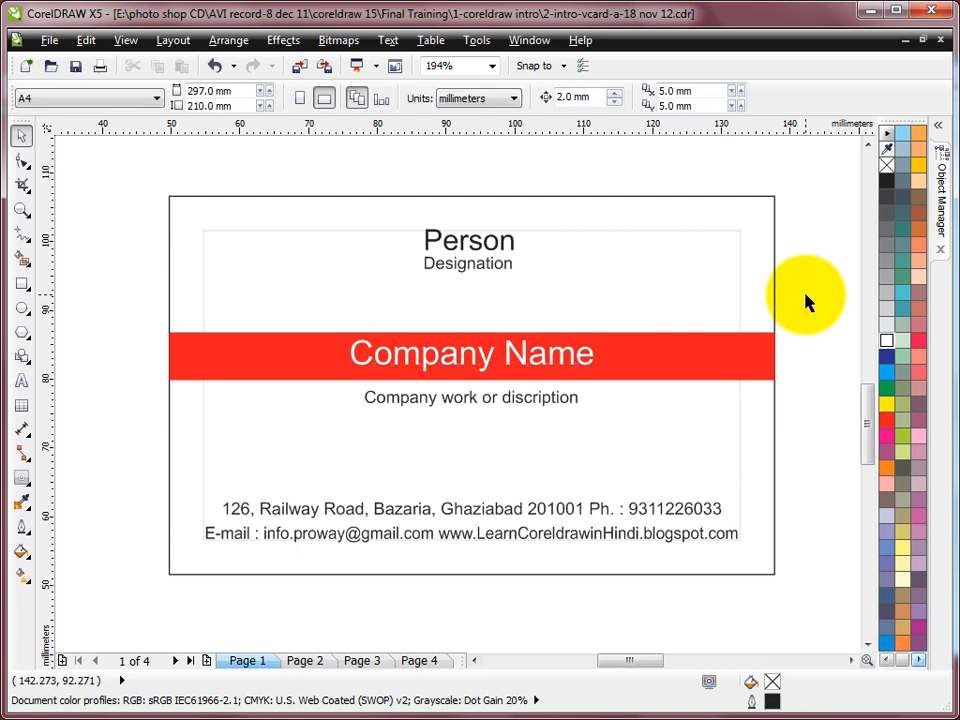
{"action": "key", "text": "shift+F4"}
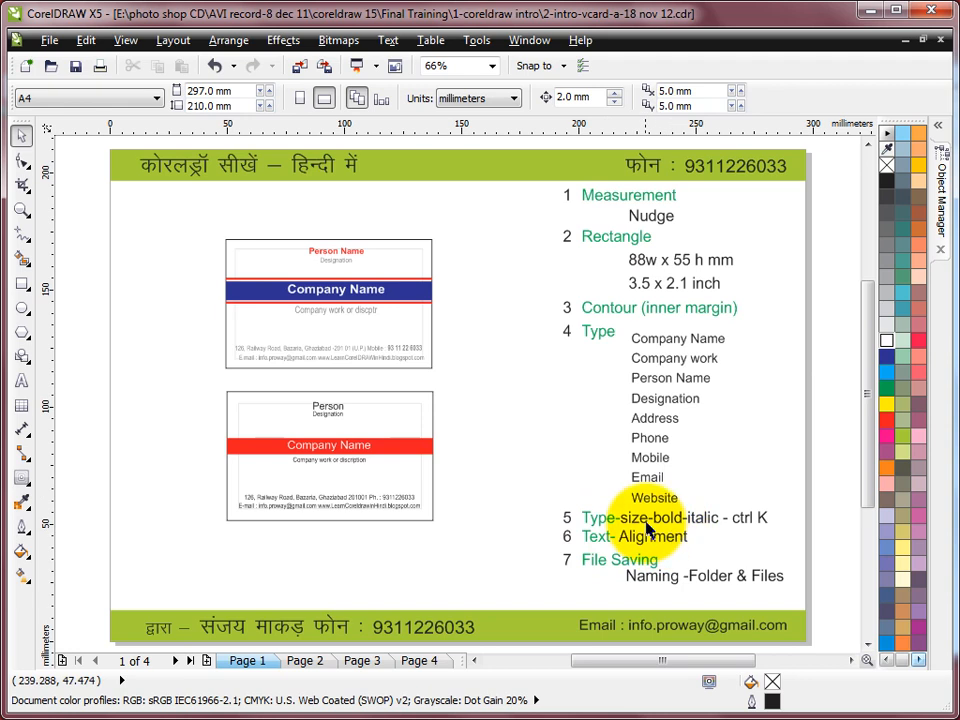
Zoom in on the lower card and make the Person text bold at 13 pt
{"action": "left_click", "coordinate": [22, 210]}
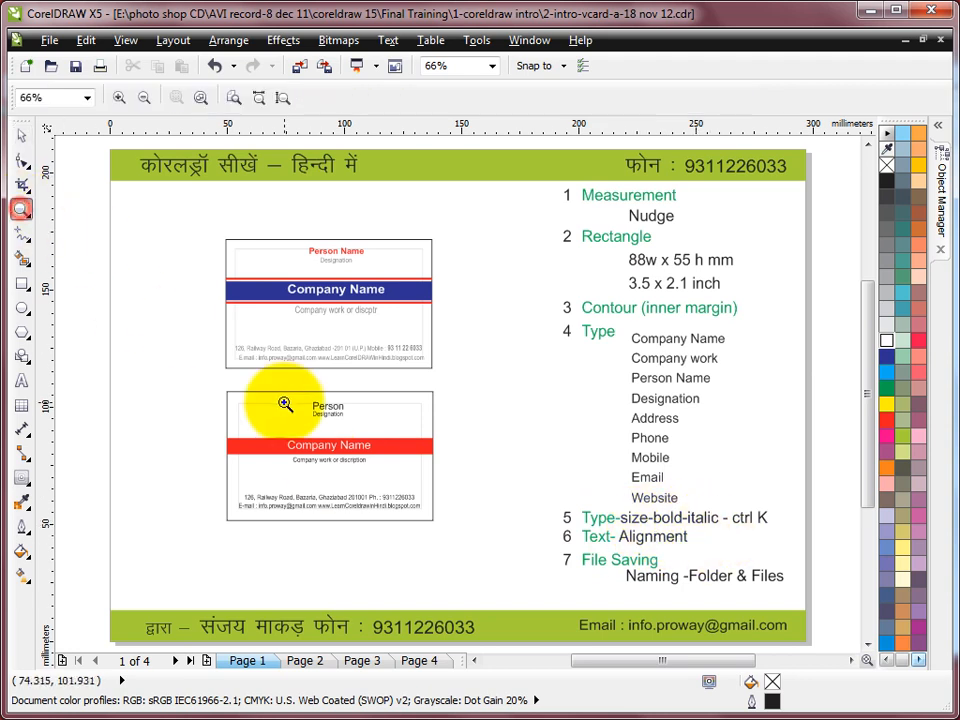
{"action": "left_click_drag", "start_coordinate": [221, 388], "coordinate": [471, 519]}
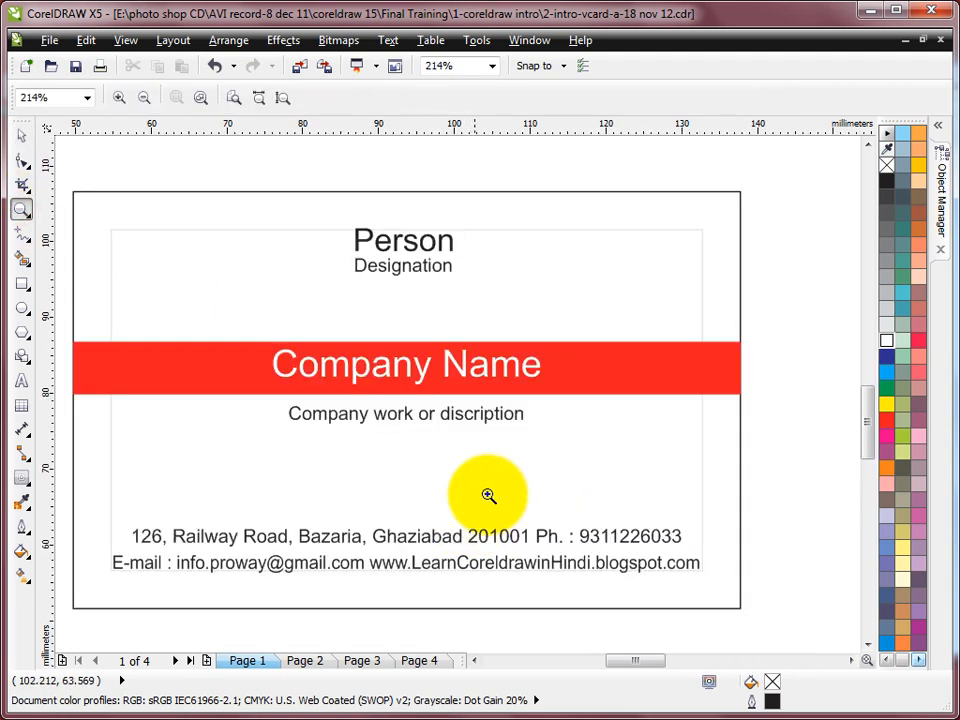
{"action": "left_click", "coordinate": [22, 136]}
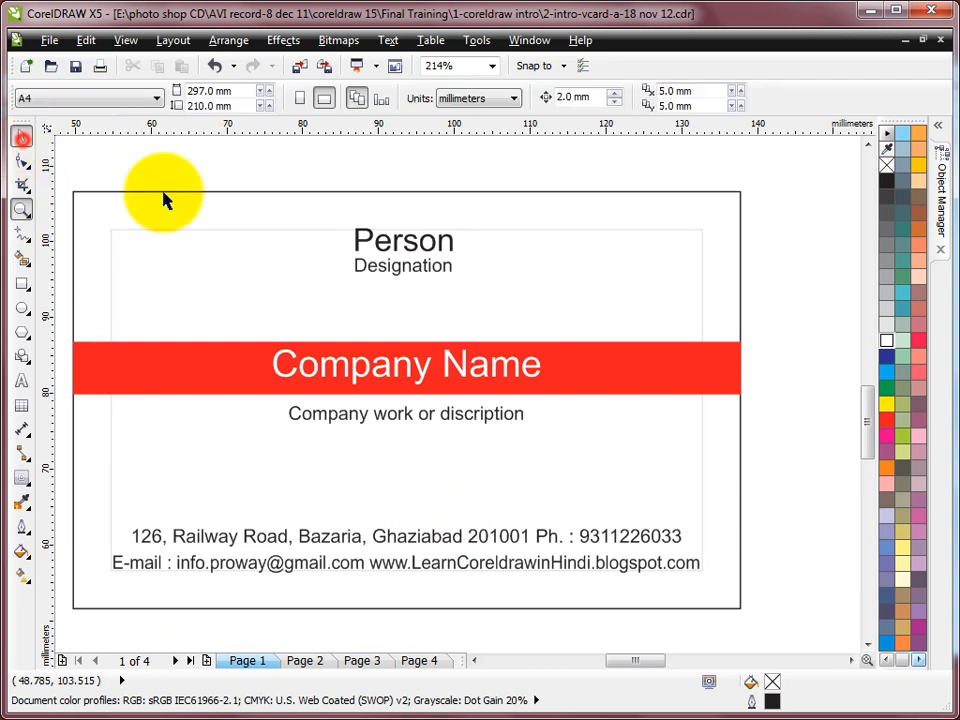
{"action": "left_click", "coordinate": [401, 246]}
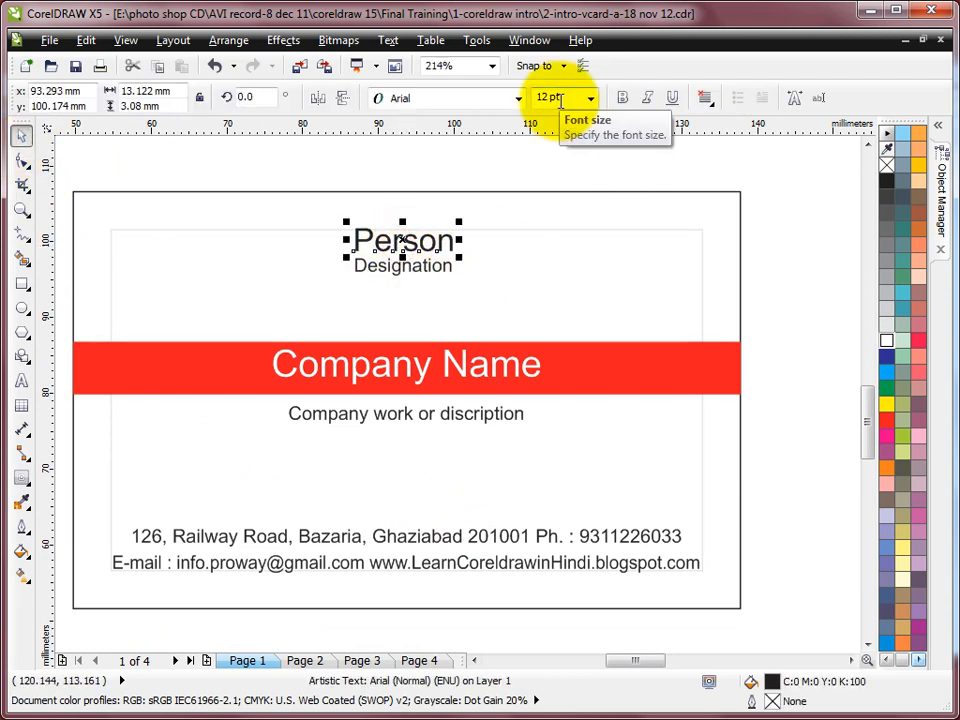
{"action": "left_click", "coordinate": [619, 106]}
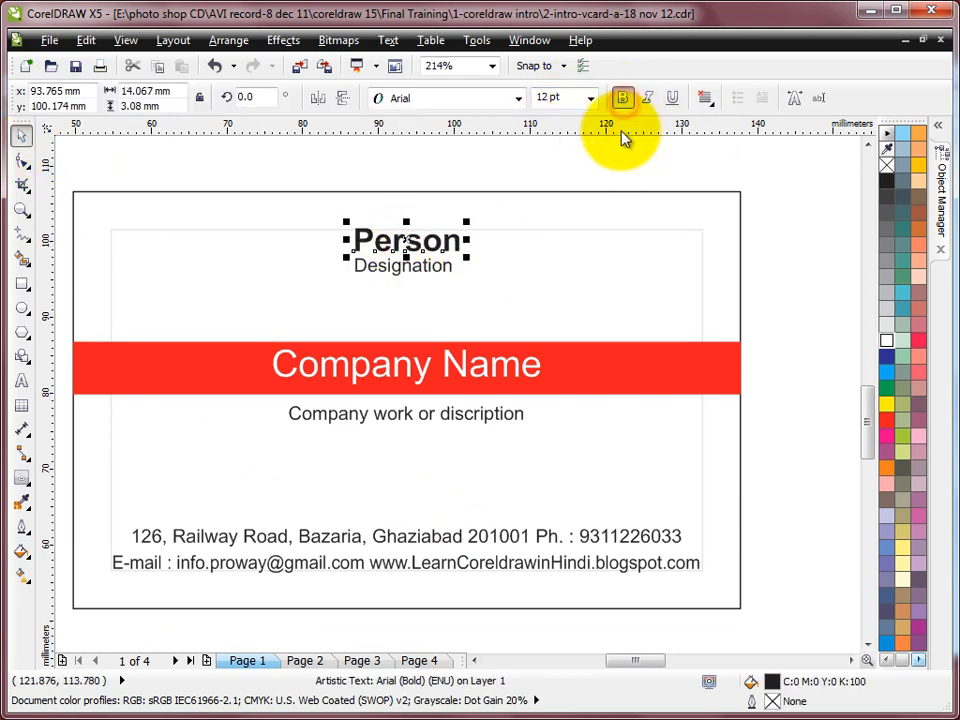
{"action": "left_click", "coordinate": [591, 98]}
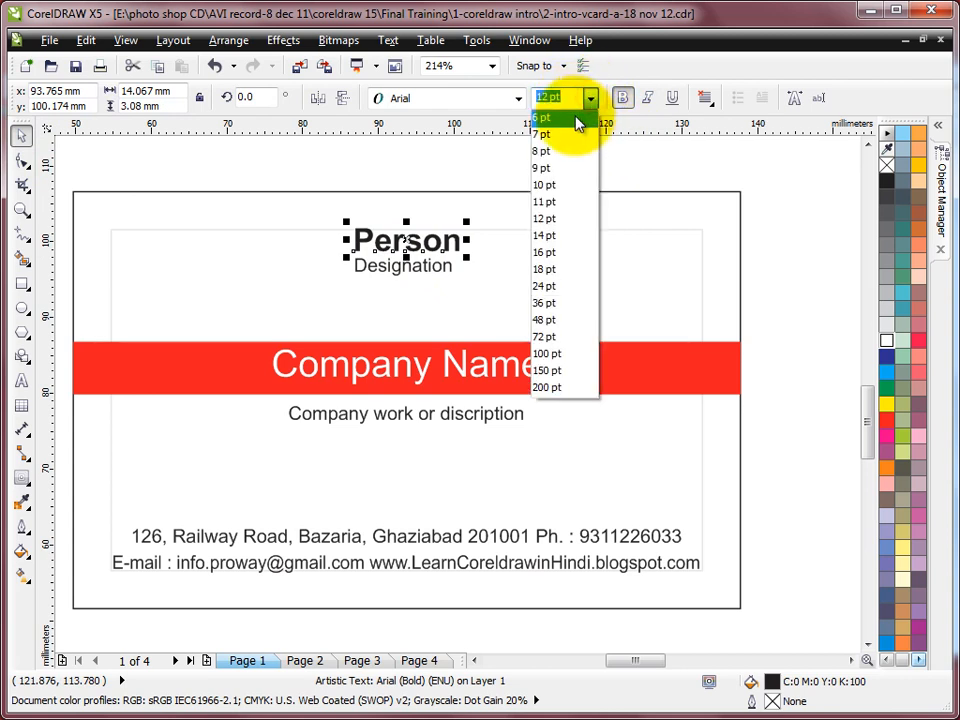
{"action": "left_click", "coordinate": [568, 97]}
{"action": "type", "text": "13"}
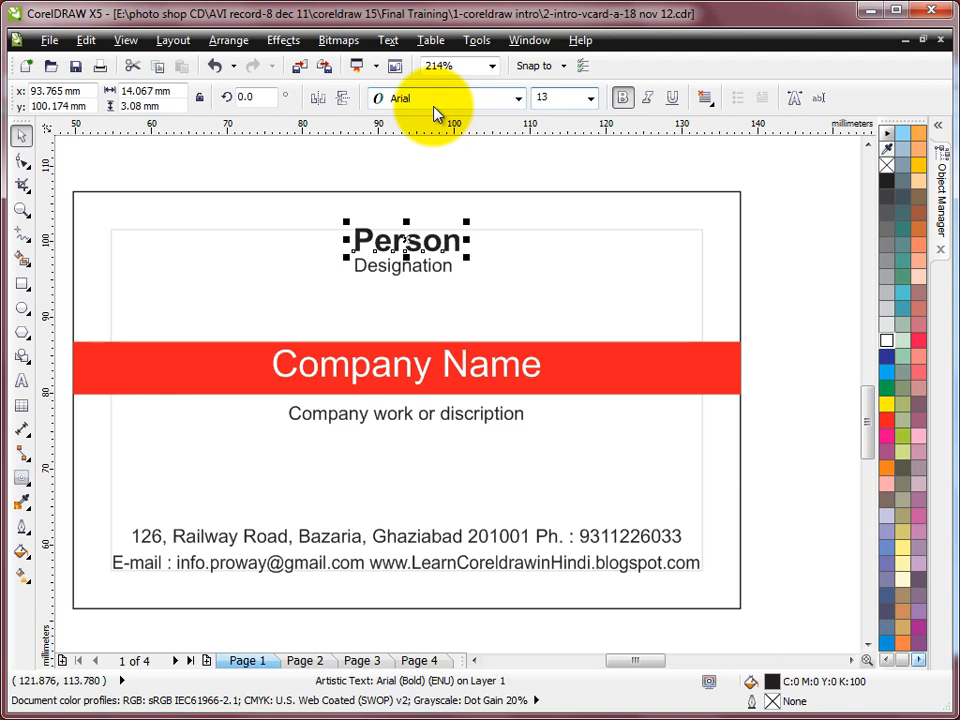
{"action": "key", "text": "Return"}
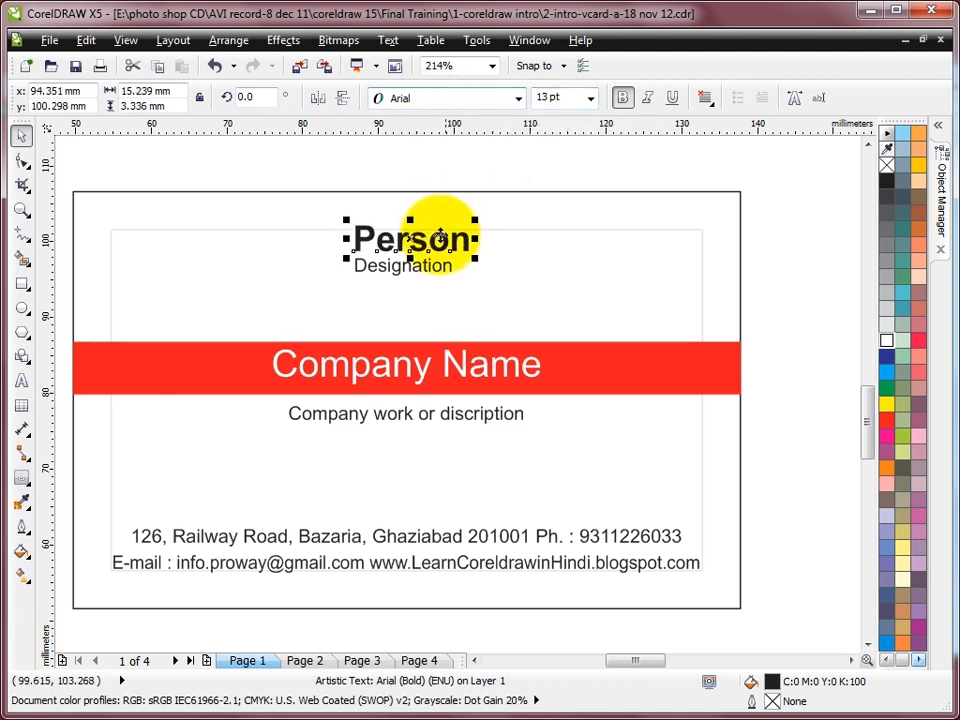
Set Designation to 8 pt and centre it and Person horizontally on the card
{"action": "left_click", "coordinate": [427, 268]}
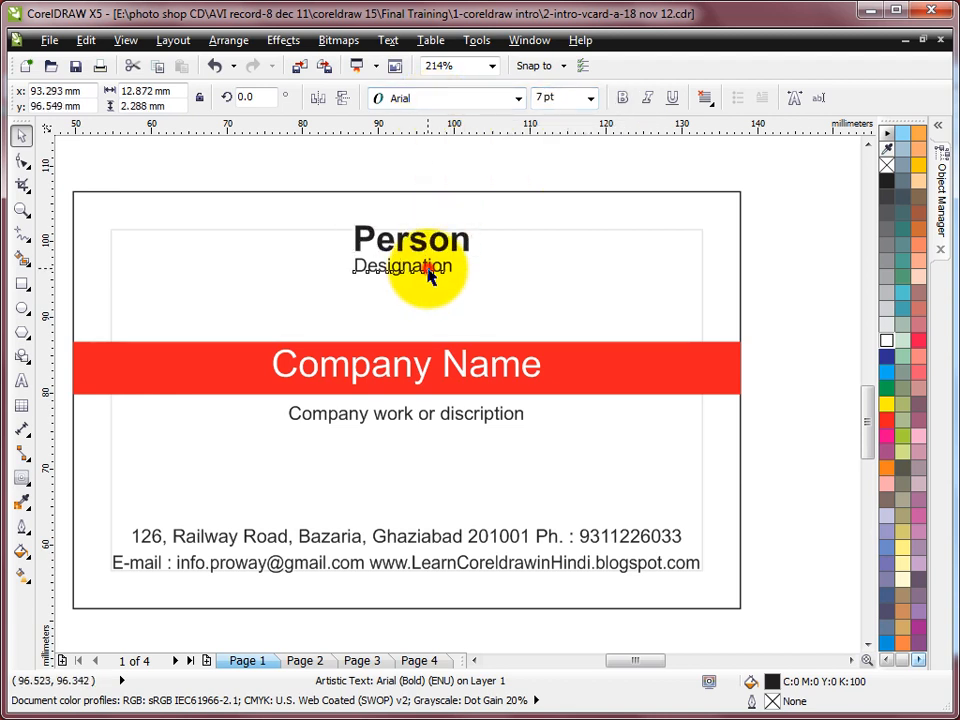
{"action": "left_click", "coordinate": [574, 97]}
{"action": "type", "text": "8"}
{"action": "key", "text": "Return"}
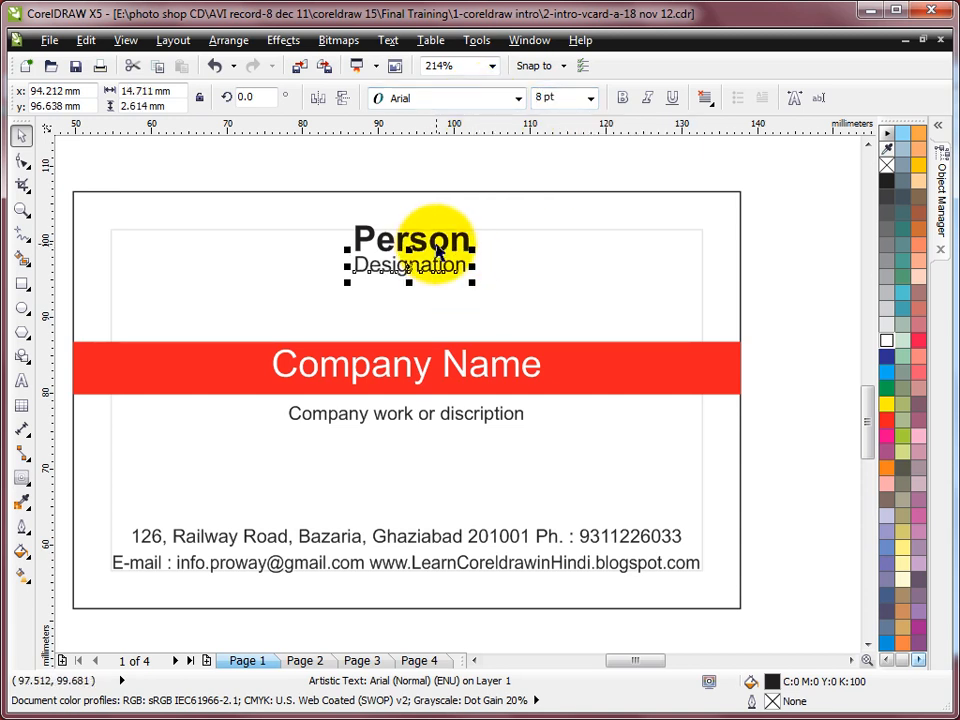
{"action": "left_click", "coordinate": [445, 245], "text": "shift"}
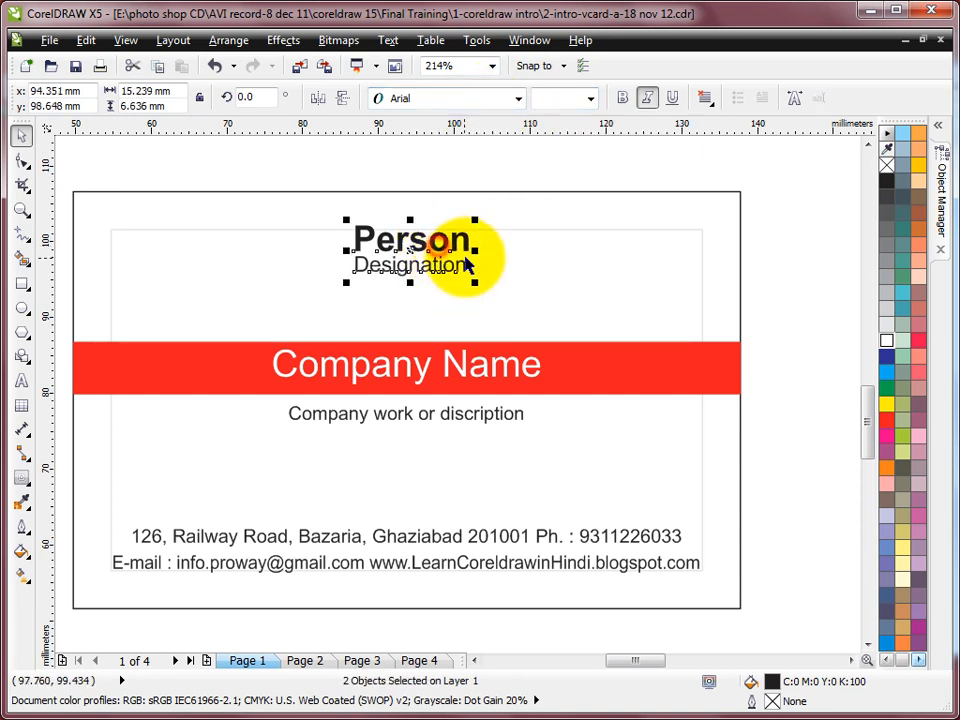
{"action": "left_click", "coordinate": [441, 191], "text": "shift"}
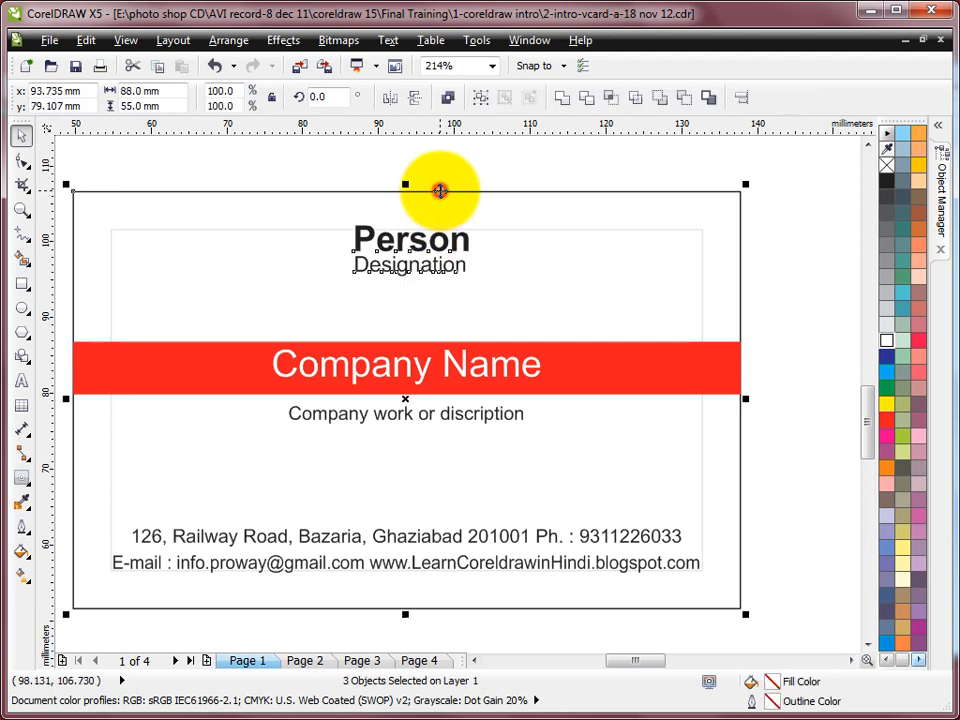
{"action": "key", "text": "c"}
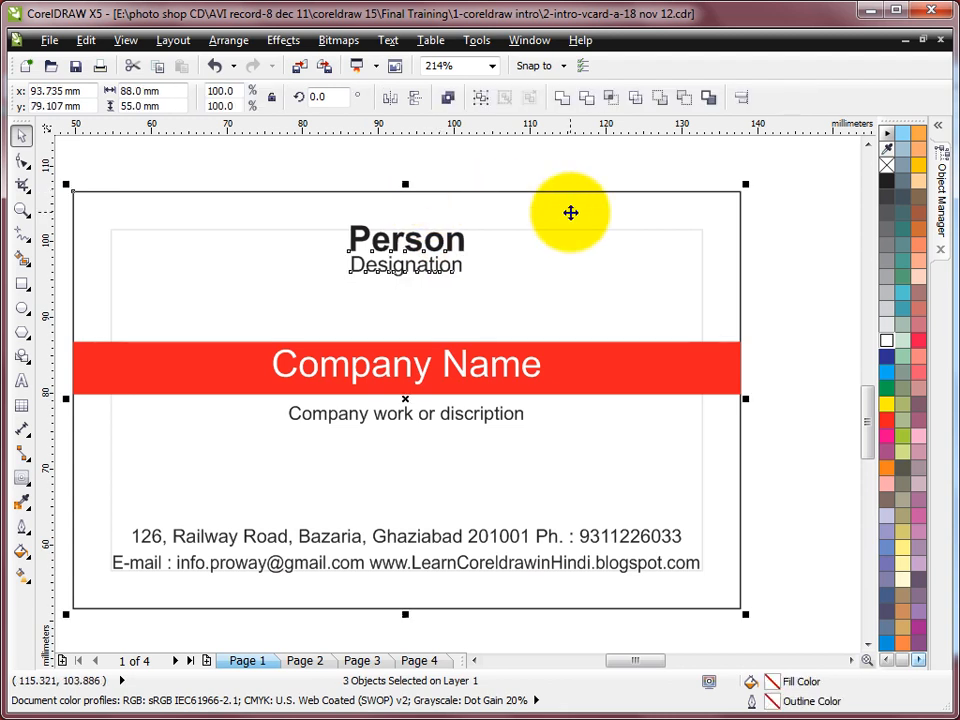
{"action": "left_click", "coordinate": [507, 157]}
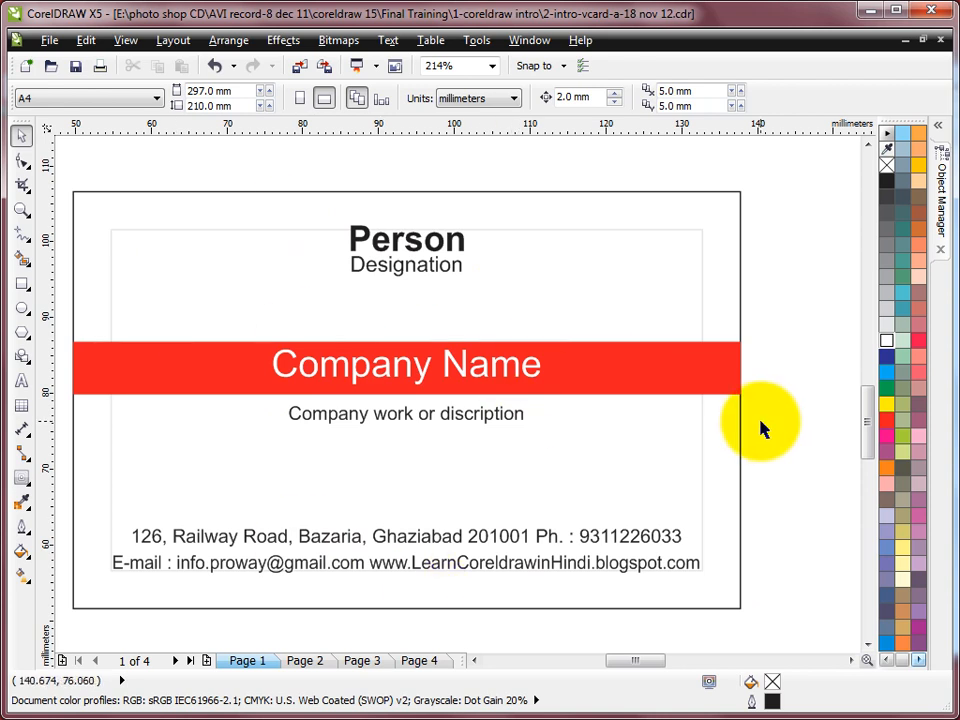
Remove the outline from the inner margin border rectangle
{"action": "left_click", "coordinate": [703, 255]}
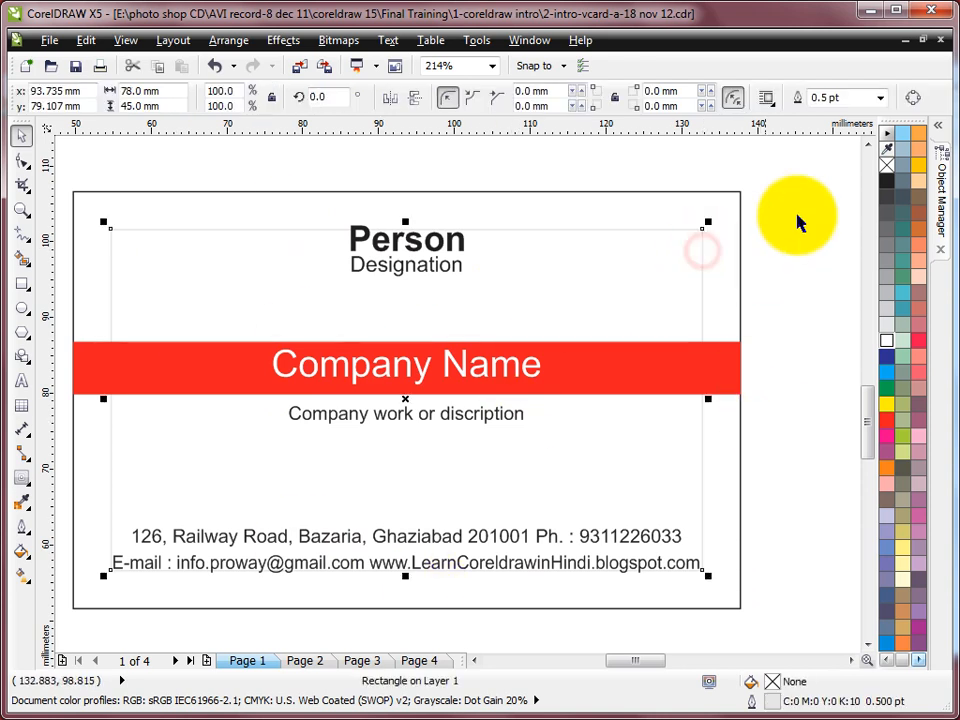
{"action": "right_click", "coordinate": [887, 167]}
{"action": "left_click", "coordinate": [797, 248]}
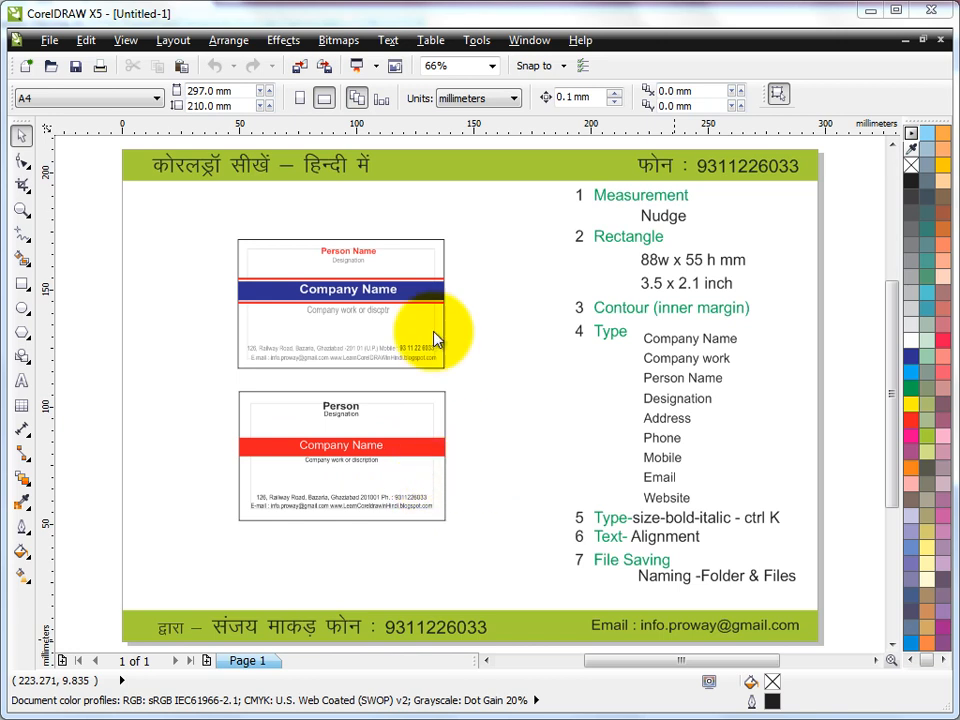
Choose File > Save to bring up Save Drawing for Untitled-1.cdr
{"action": "left_click", "coordinate": [42, 38]}
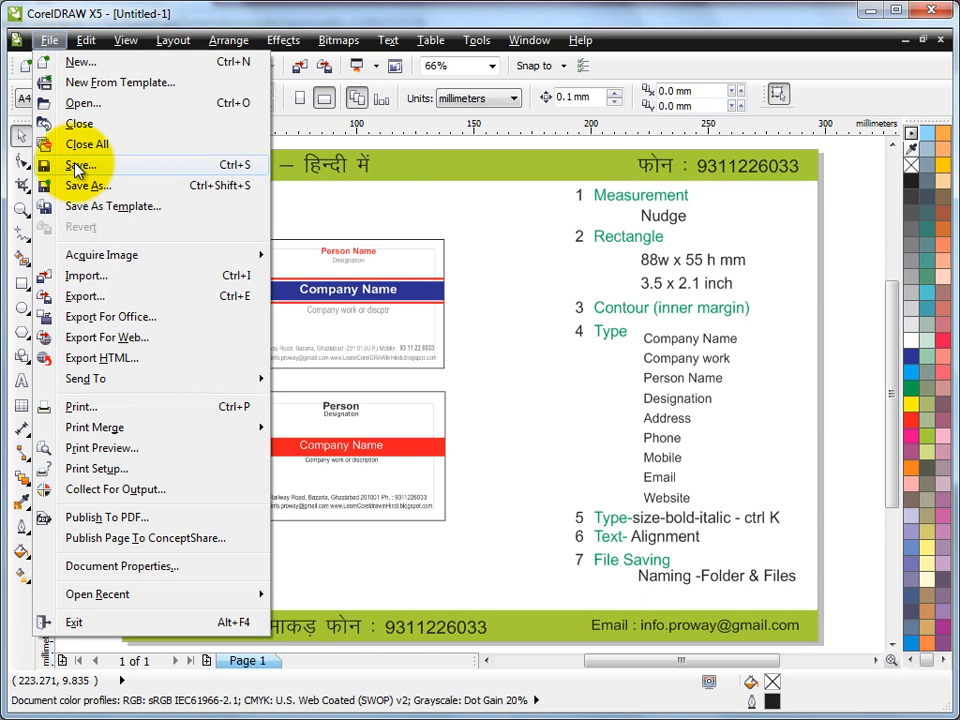
{"action": "mouse_move", "coordinate": [172, 38]}
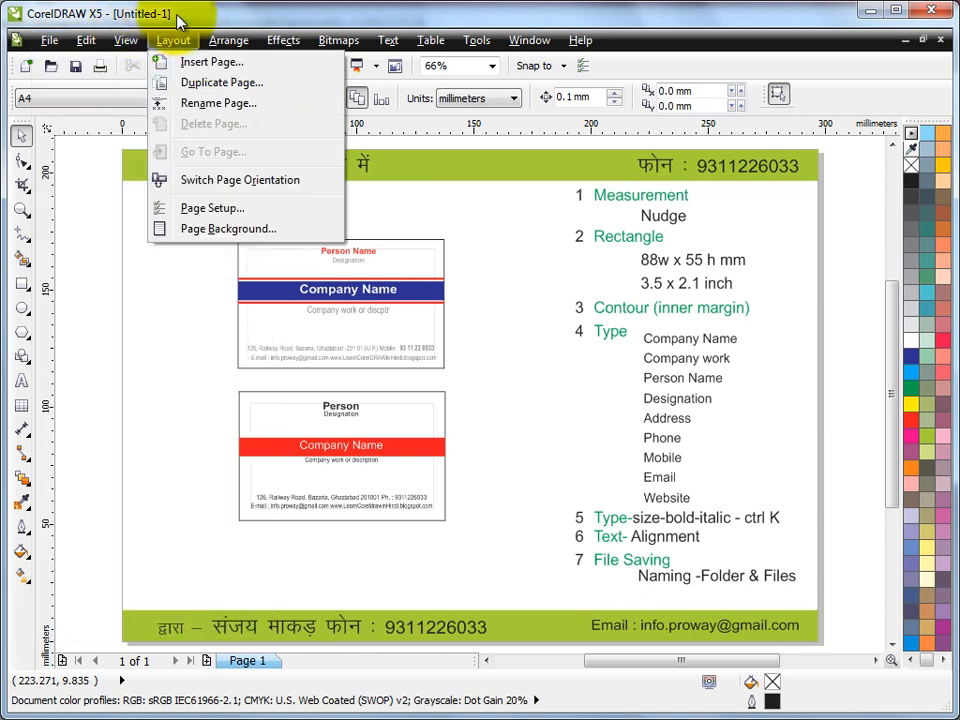
{"action": "mouse_move", "coordinate": [40, 36]}
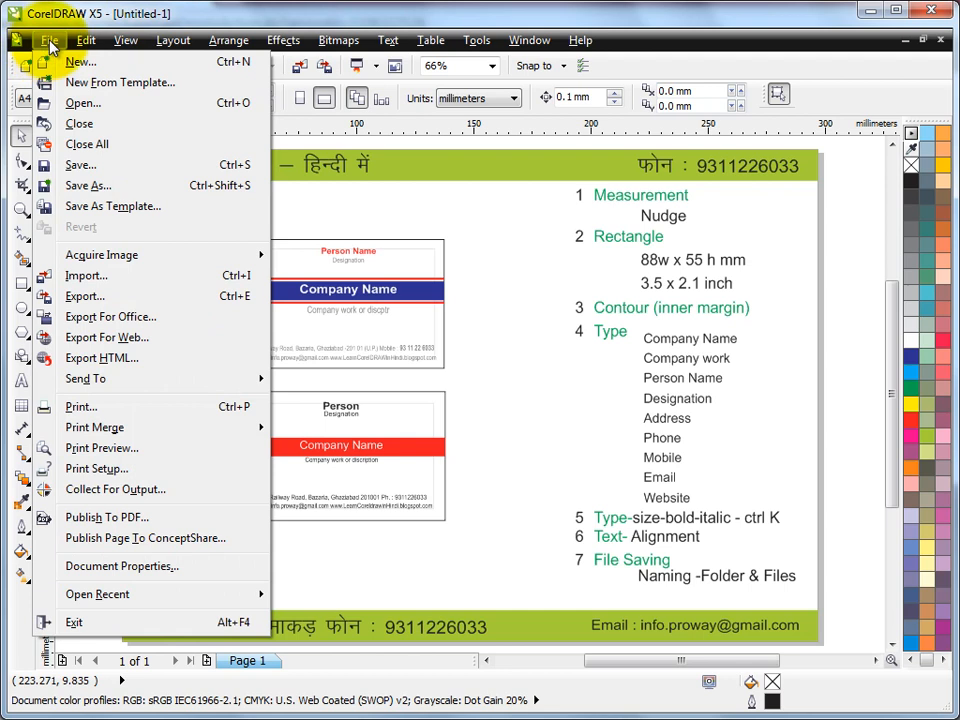
{"action": "left_click", "coordinate": [86, 165]}
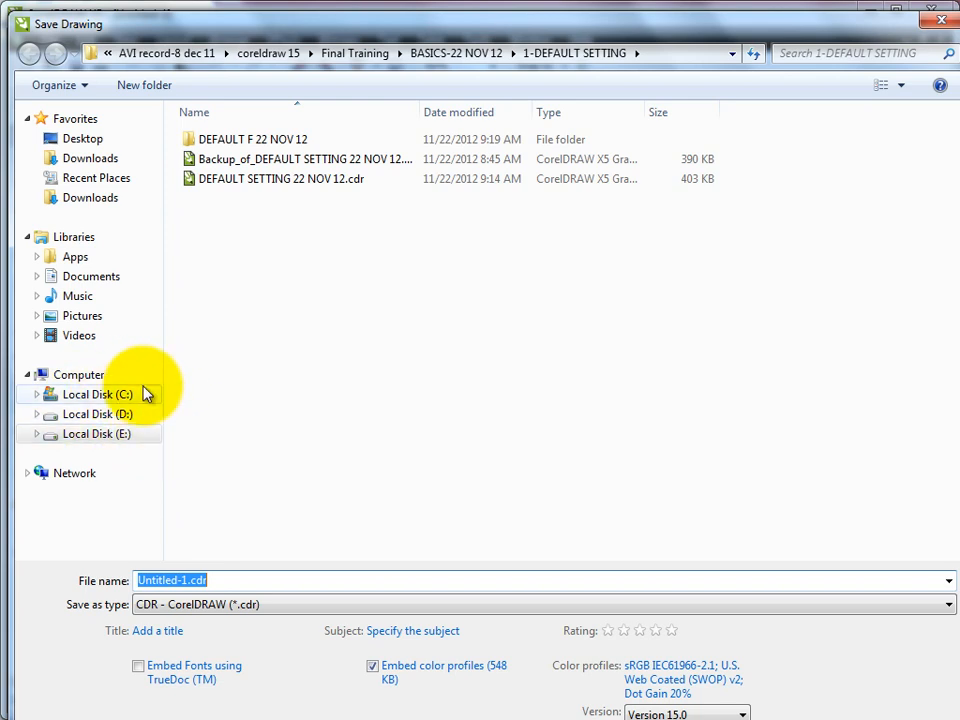
Create a new folder named JOBS on Local Disk (E:) and open it
{"action": "left_click", "coordinate": [128, 438]}
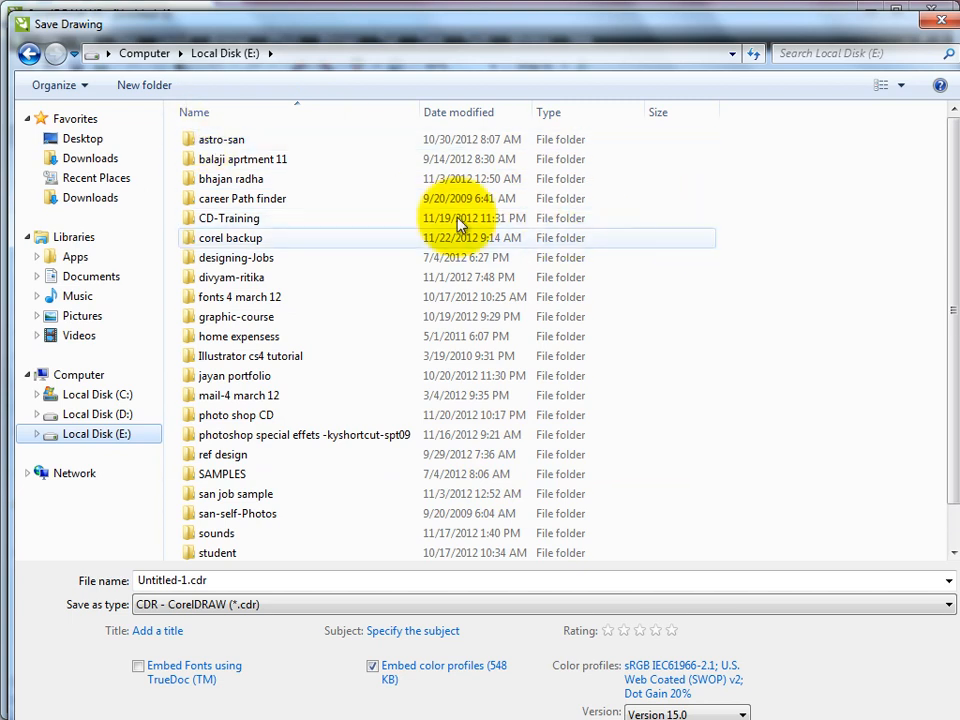
{"action": "left_click", "coordinate": [163, 87]}
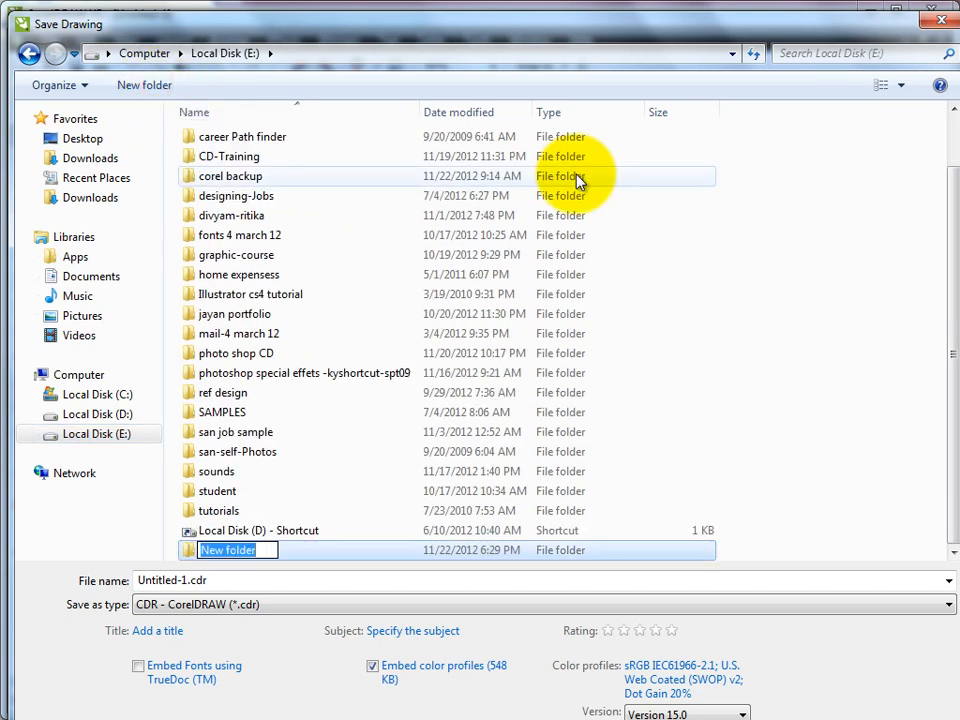
{"action": "type", "text": "JOBS"}
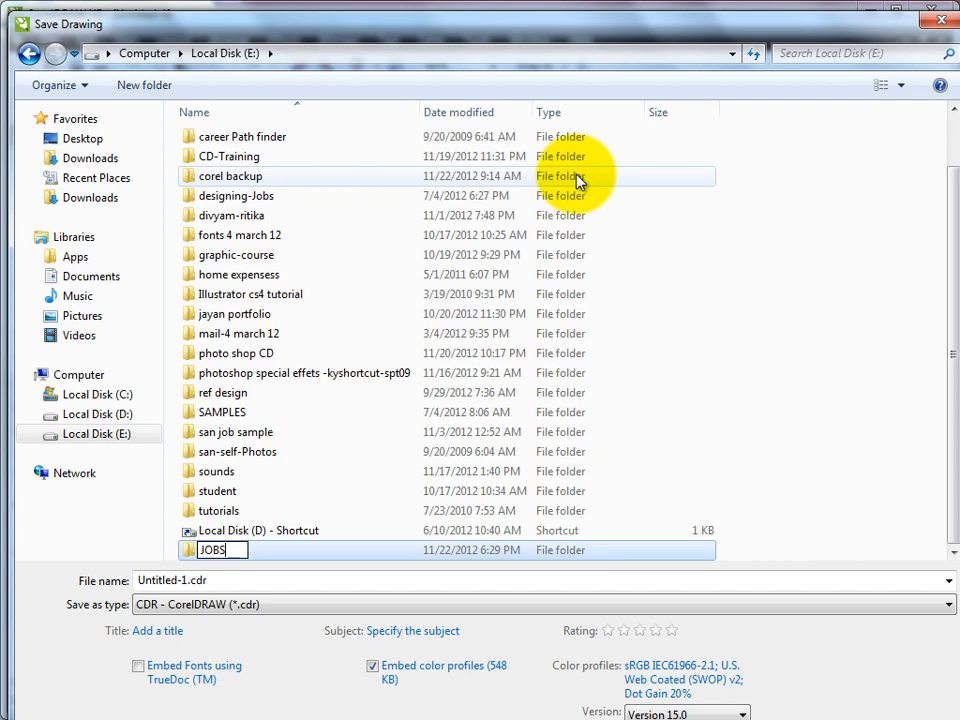
{"action": "key", "text": "Return"}
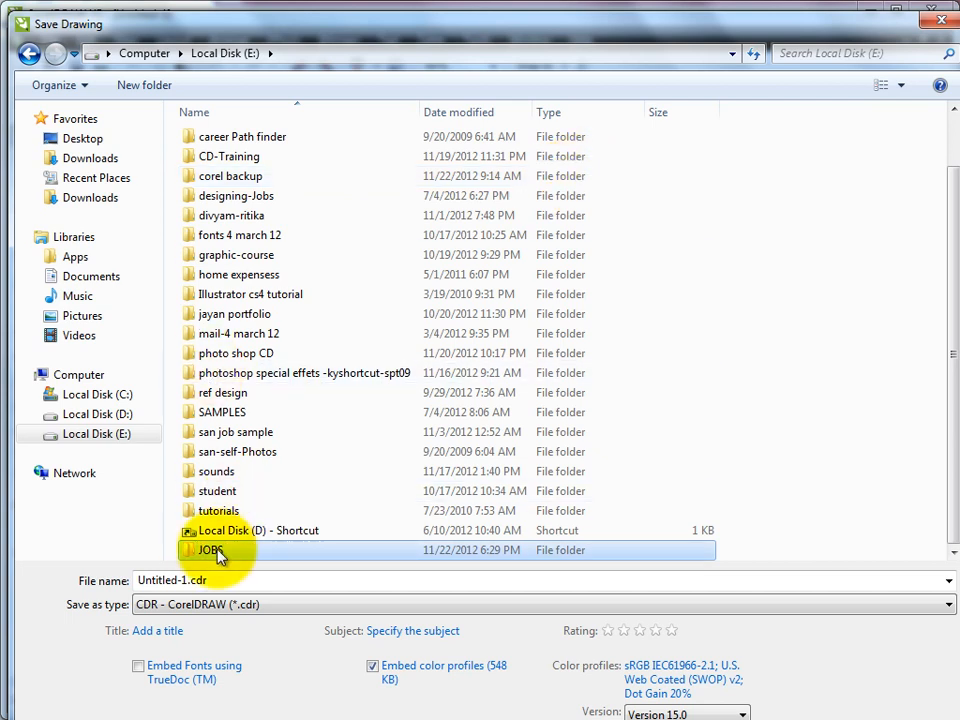
{"action": "double_click", "coordinate": [216, 551]}
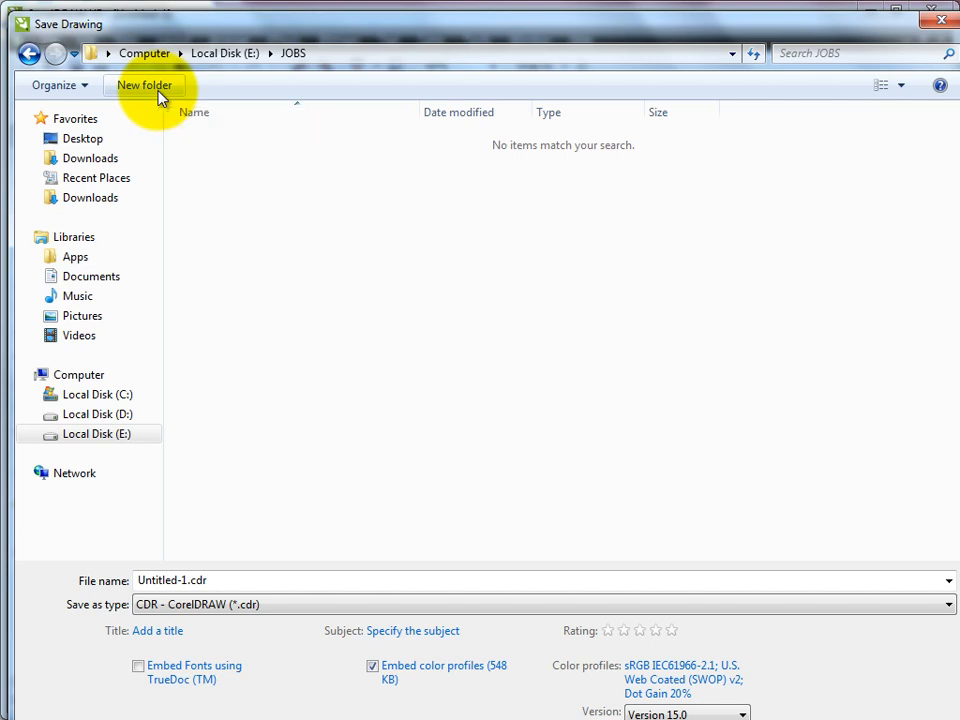
Create a folder named rk jwl inside JOBS
{"action": "left_click", "coordinate": [150, 88]}
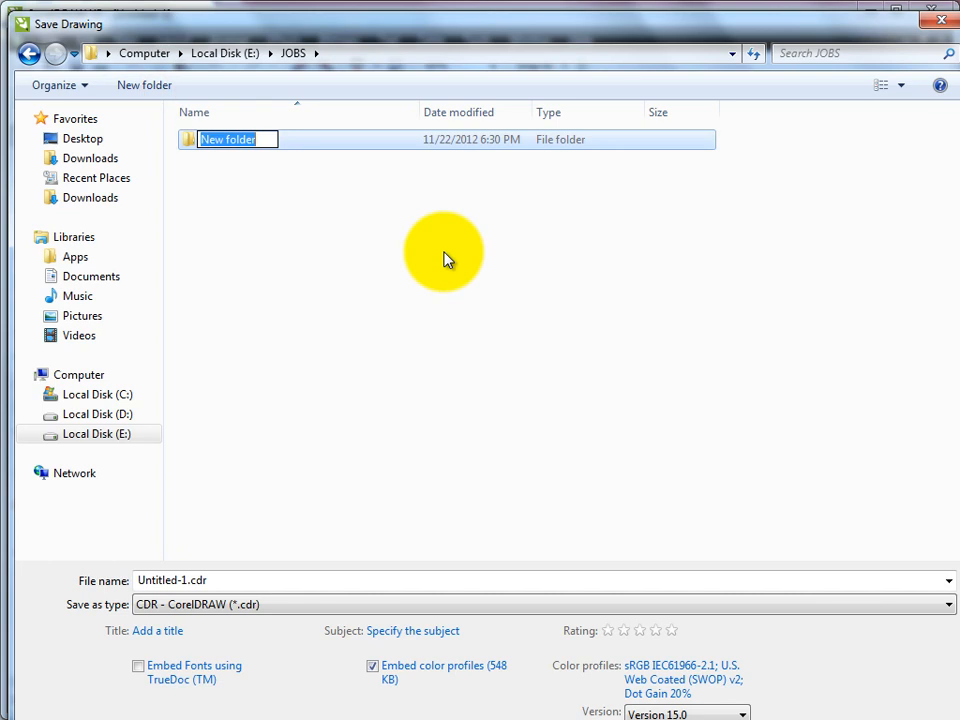
{"action": "type", "text": "rk j"}
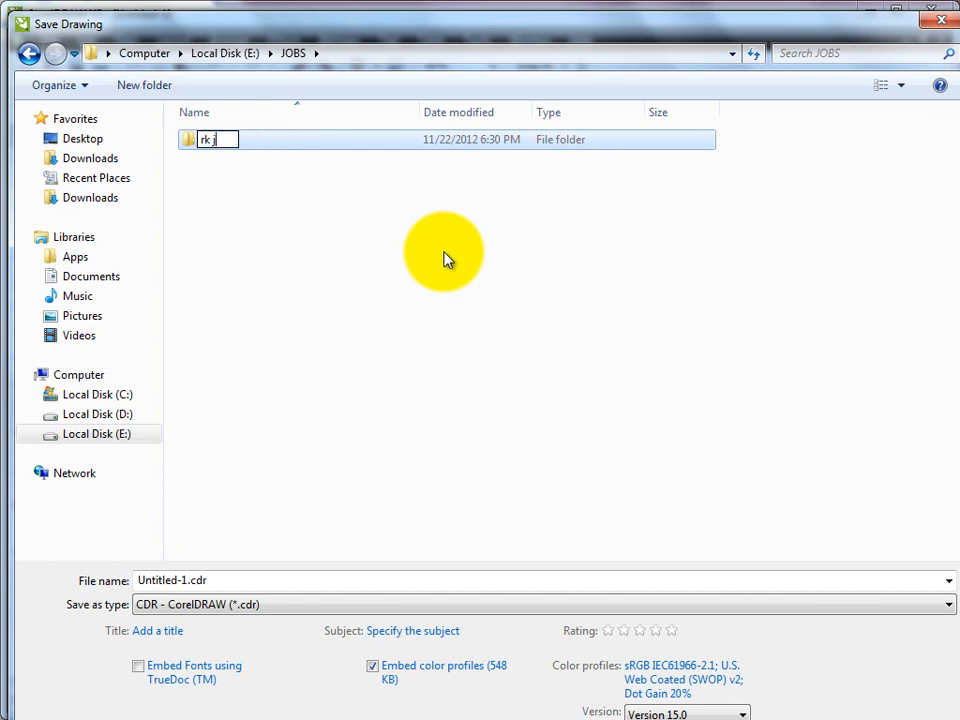
{"action": "type", "text": "wl"}
{"action": "key", "text": "Return"}
{"action": "key", "text": "Return"}
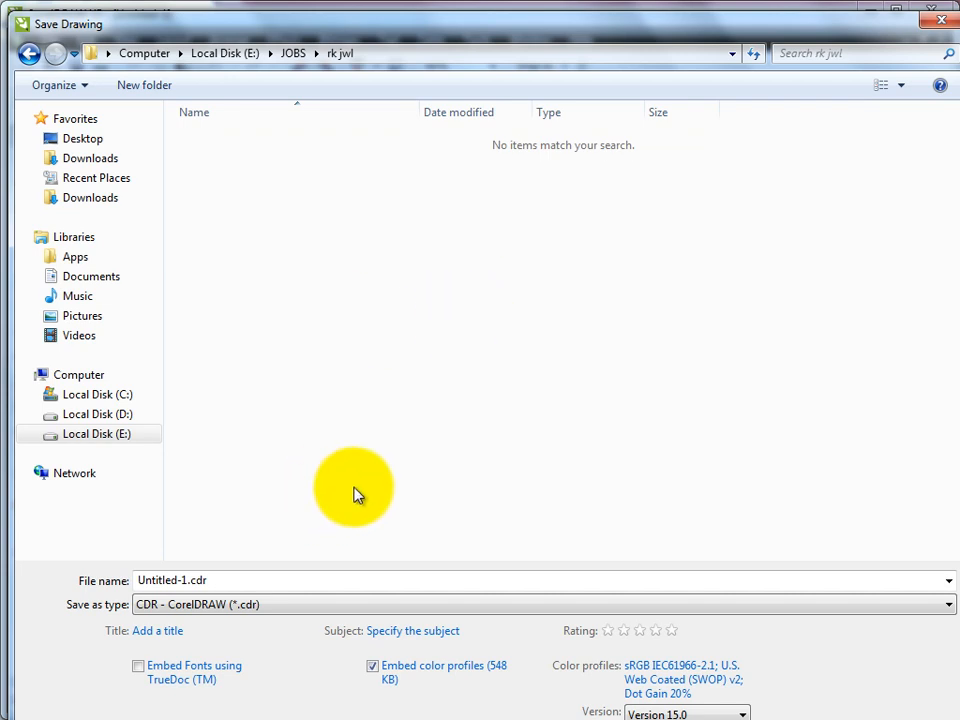
Enter vcard as the file name, leave the format at Version 15.0, and save
{"action": "left_click", "coordinate": [229, 582]}
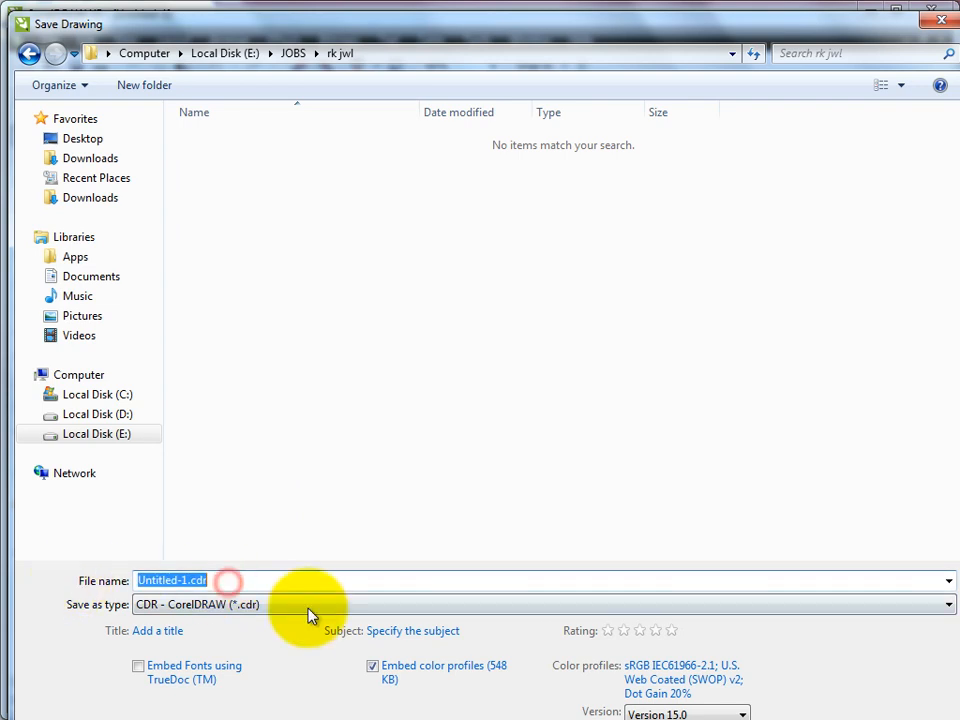
{"action": "type", "text": "vcard"}
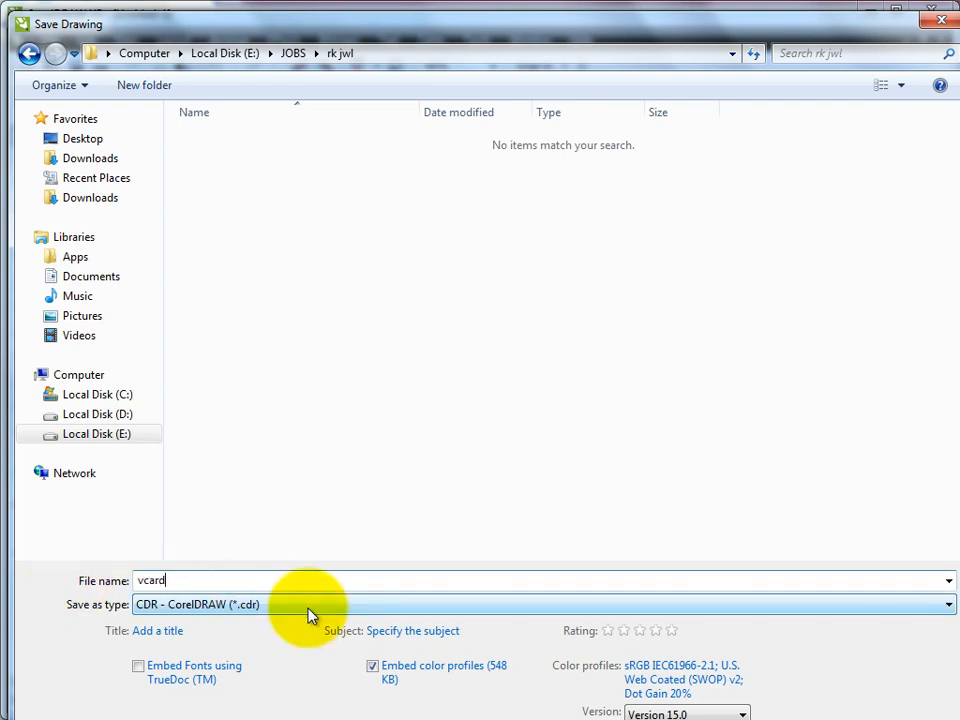
{"action": "type", "text": "-"}
{"action": "key", "text": "BackSpace"}
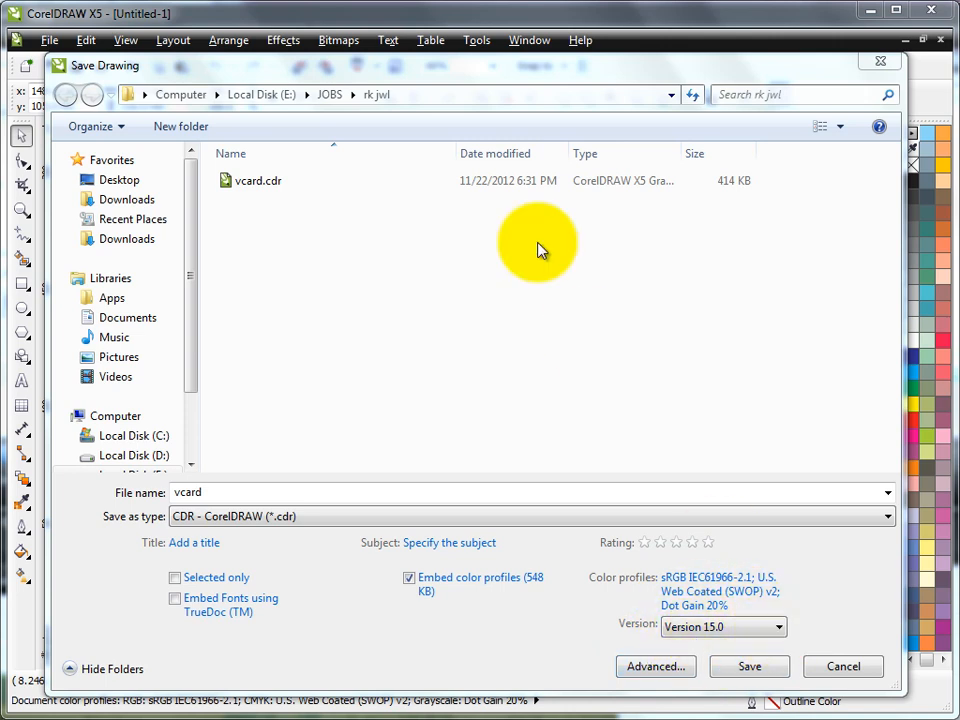
{"action": "left_click", "coordinate": [780, 630]}
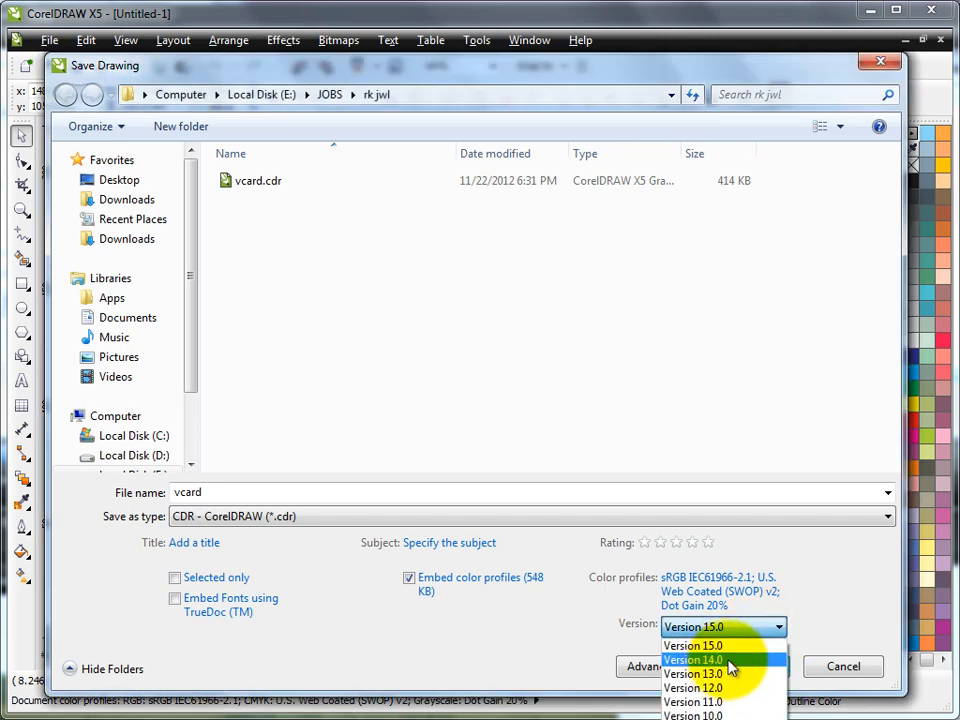
{"action": "left_click", "coordinate": [806, 600]}
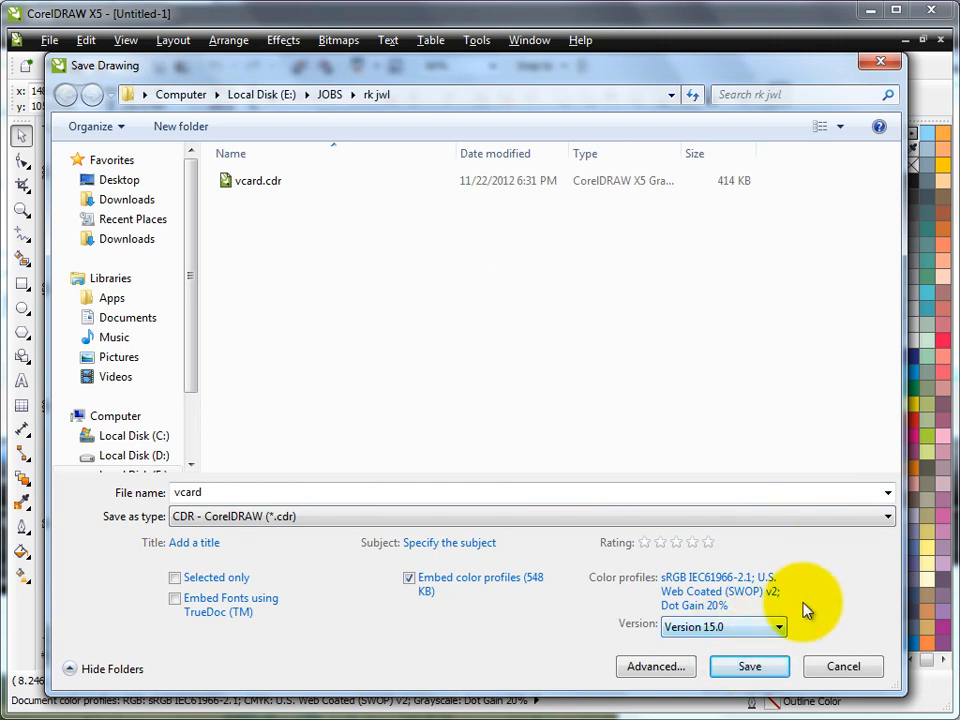
{"action": "left_click", "coordinate": [752, 668]}
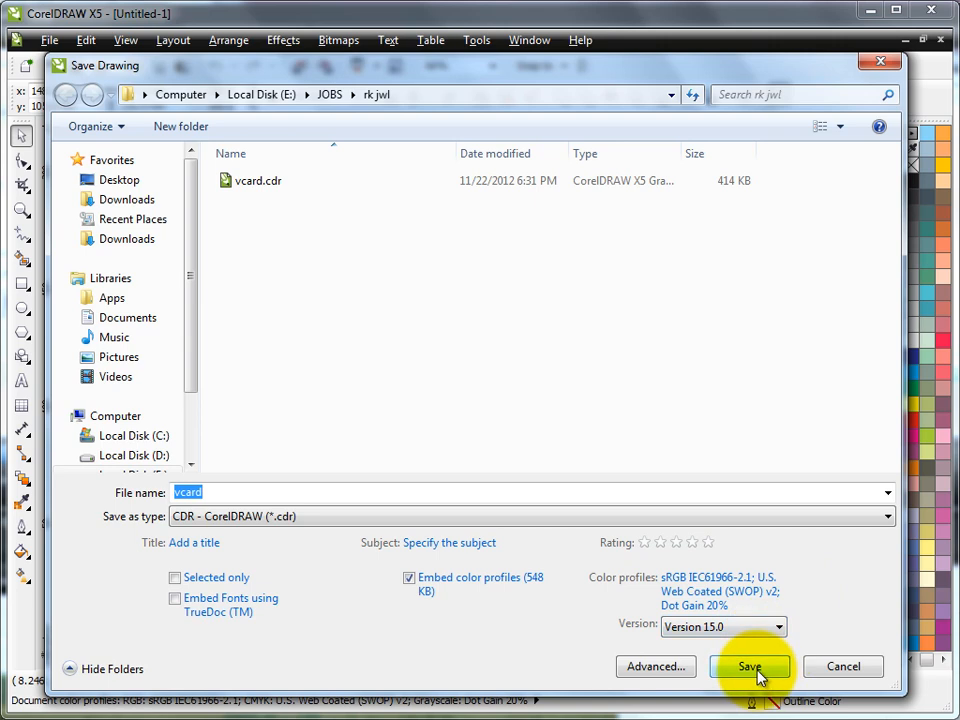
{"action": "left_click", "coordinate": [752, 668]}
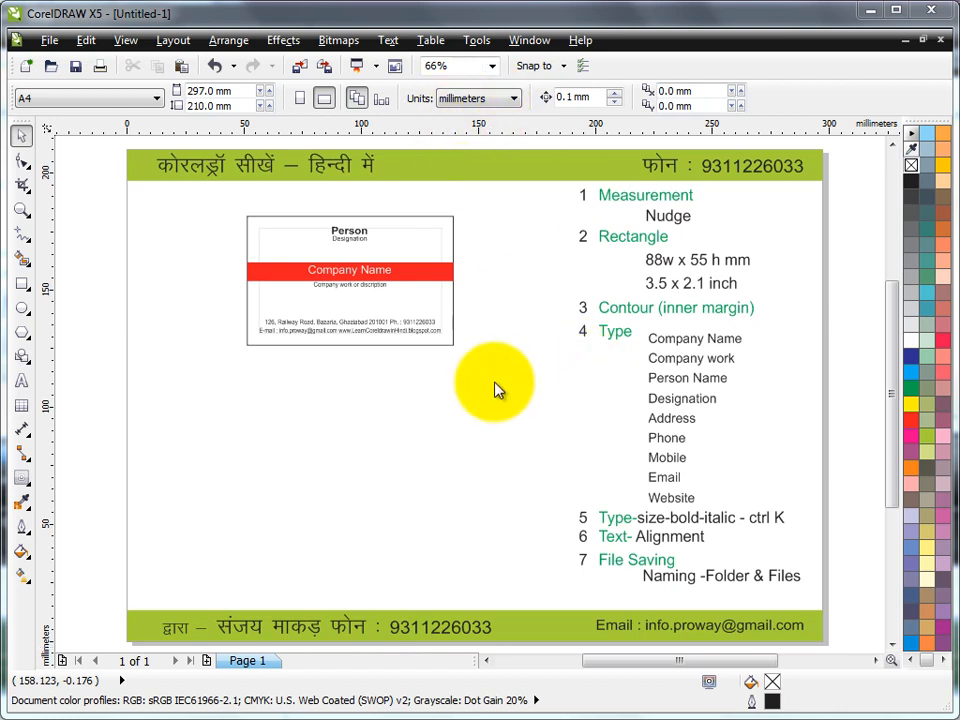
Draw a rectangle below the sample card and size it to 88 × 55 mm
{"action": "left_click", "coordinate": [23, 286]}
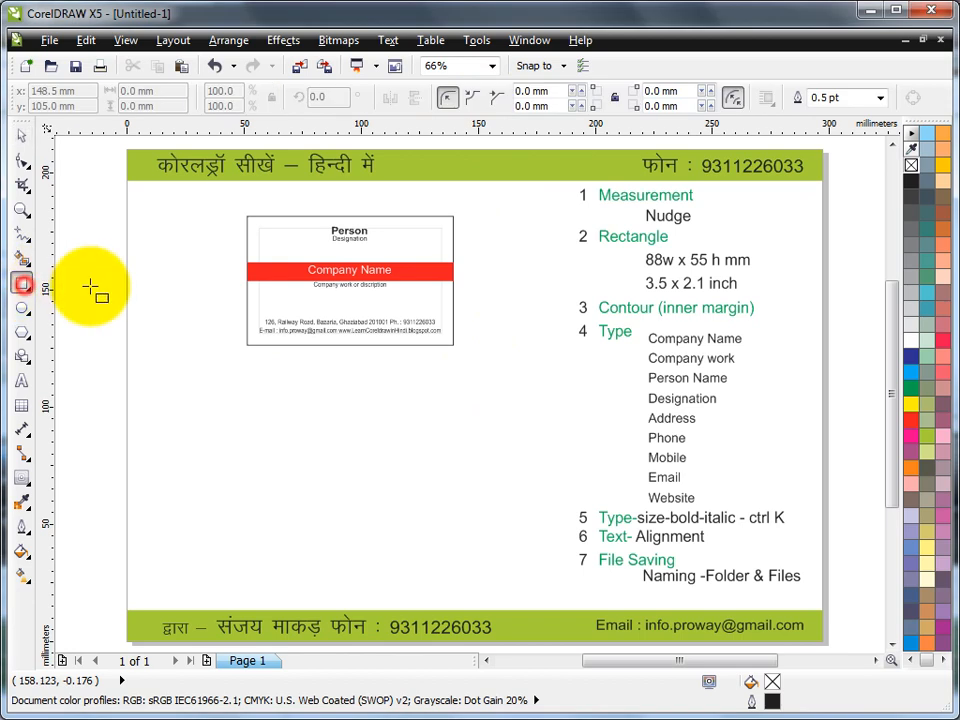
{"action": "left_click_drag", "start_coordinate": [238, 391], "coordinate": [476, 516]}
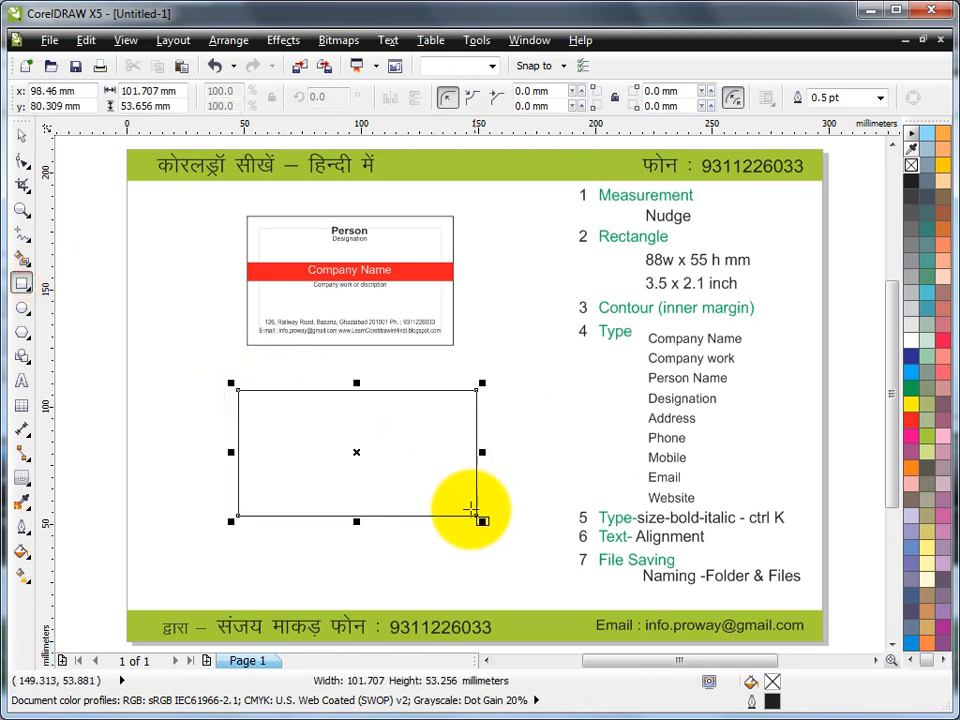
{"action": "left_click", "coordinate": [178, 90]}
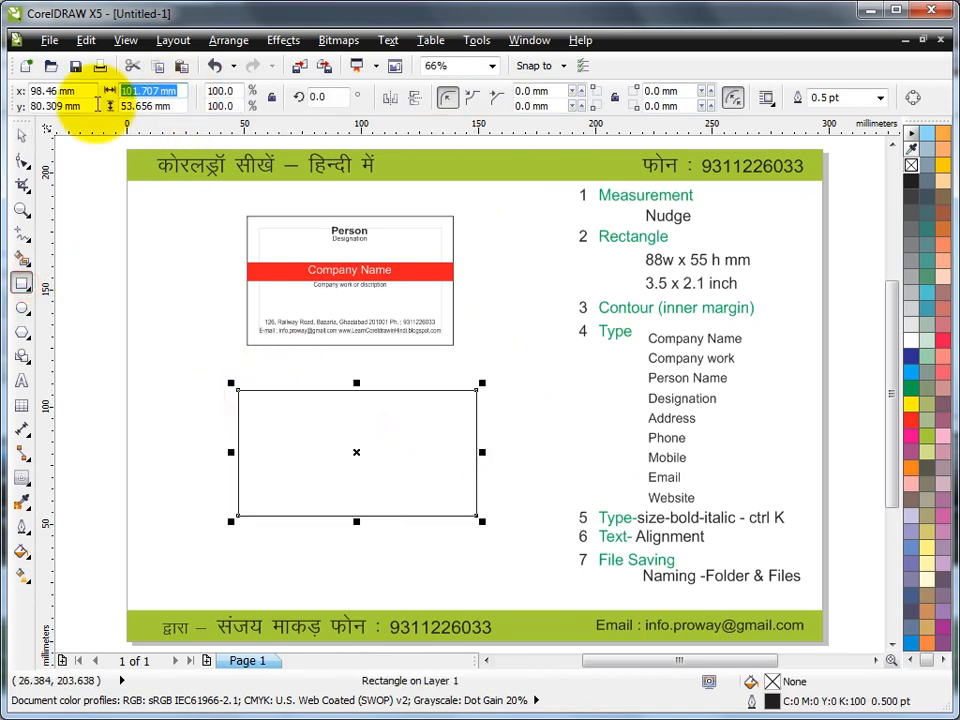
{"action": "type", "text": "88"}
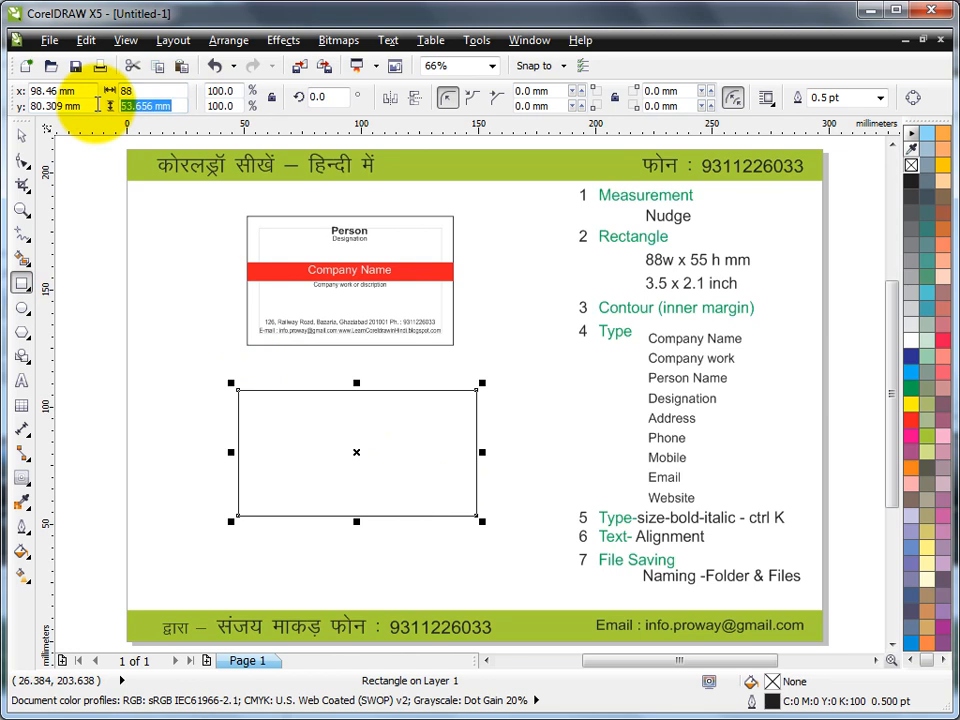
{"action": "key", "text": "Tab"}
{"action": "type", "text": "5"}
{"action": "key", "text": "Return"}
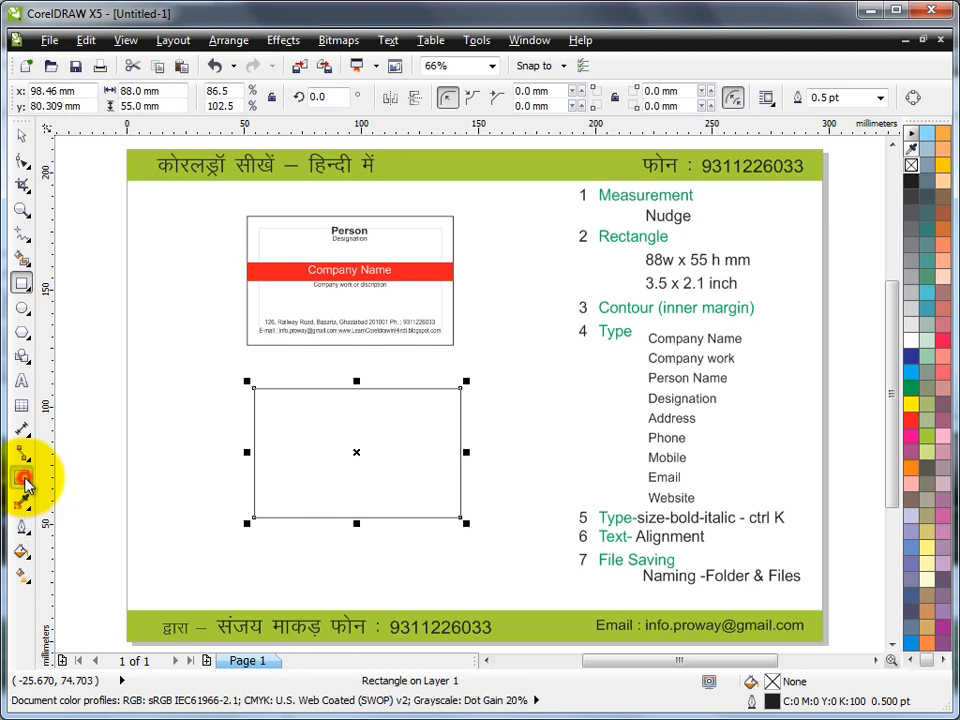
Add an inside contour, break it apart, and give the 78 × 45 mm inner rectangle a 10% black outline
{"action": "left_click", "coordinate": [24, 482]}
{"action": "left_click", "coordinate": [104, 510]}
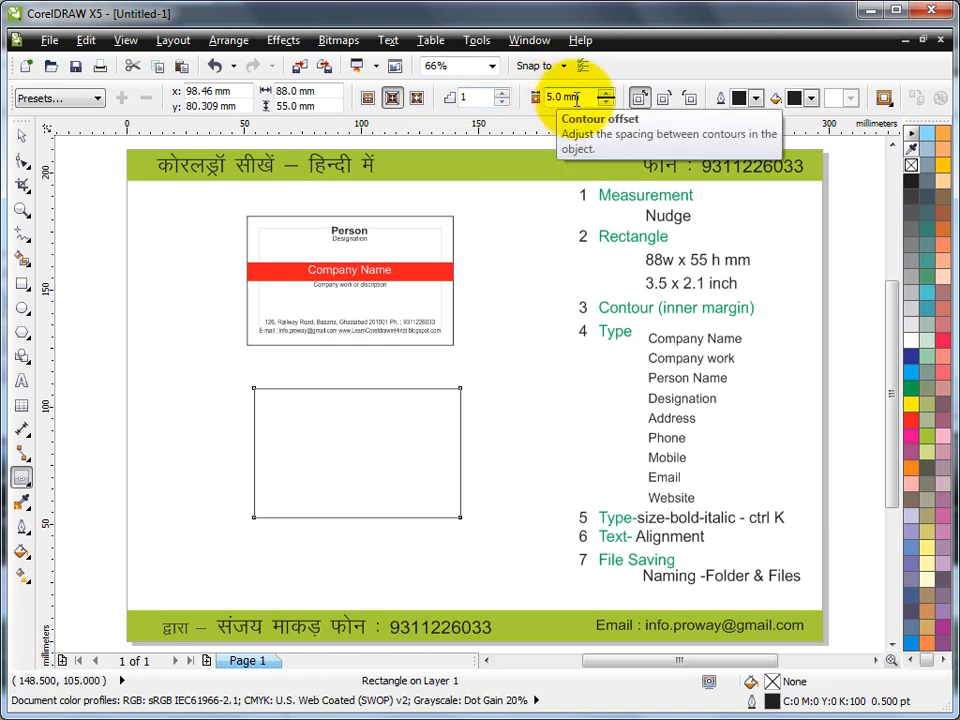
{"action": "left_click", "coordinate": [392, 98]}
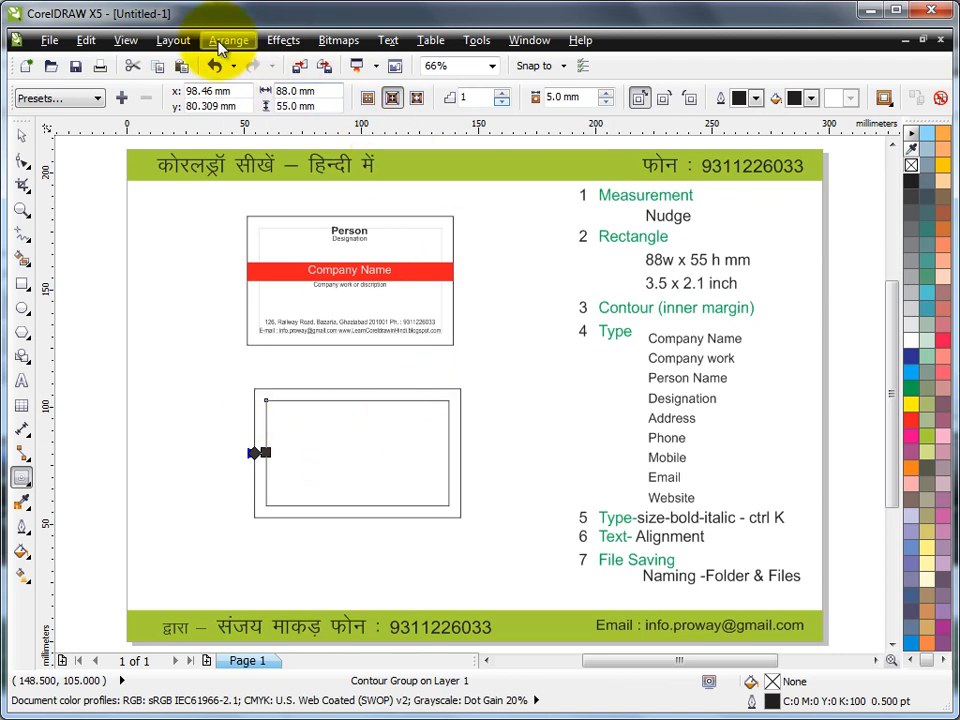
{"action": "left_click", "coordinate": [228, 40]}
{"action": "left_click", "coordinate": [280, 250]}
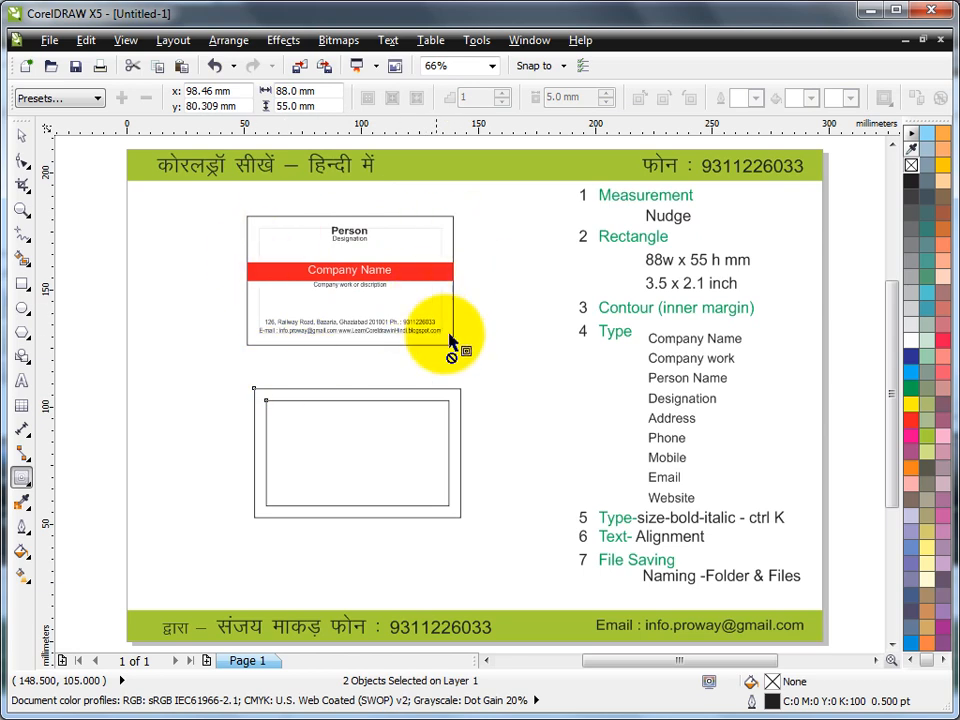
{"action": "left_click", "coordinate": [22, 143]}
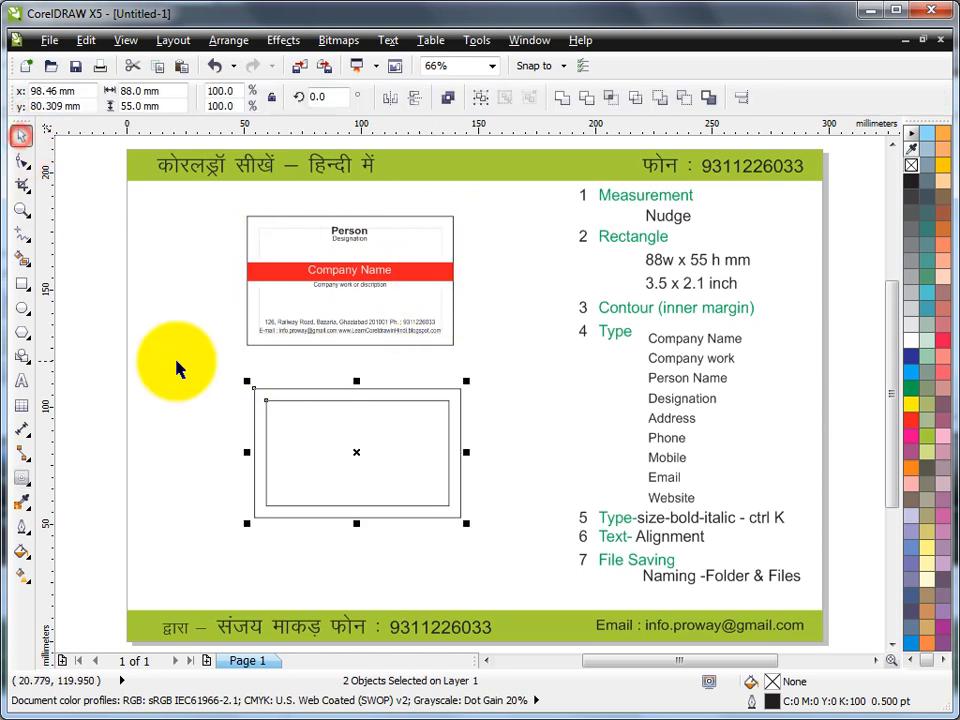
{"action": "left_click", "coordinate": [167, 356]}
{"action": "left_click", "coordinate": [283, 401]}
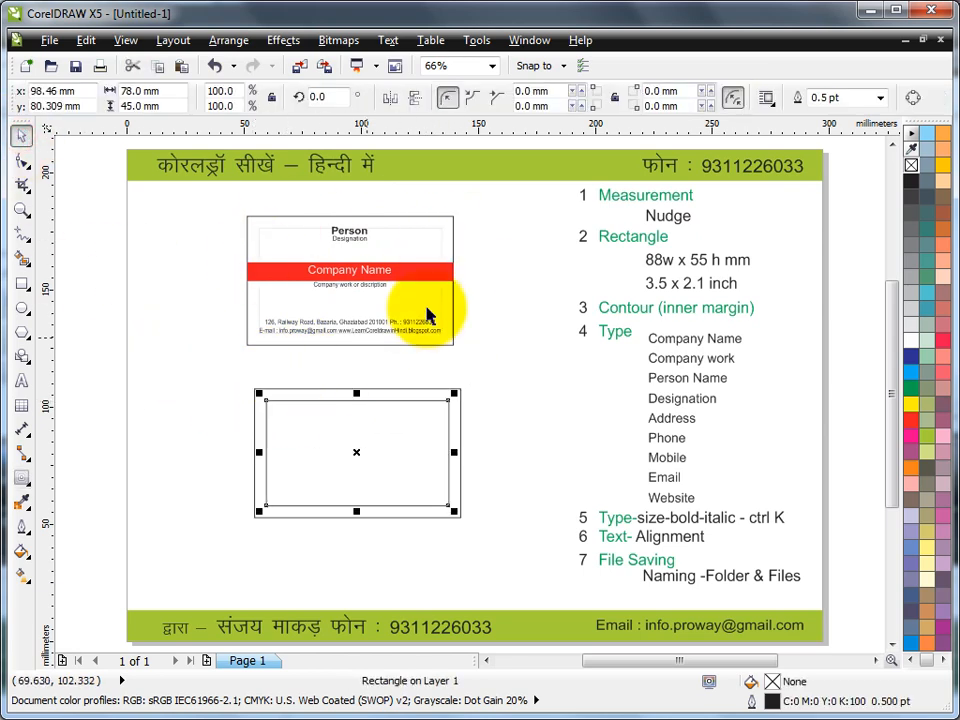
{"action": "right_click", "coordinate": [912, 324]}
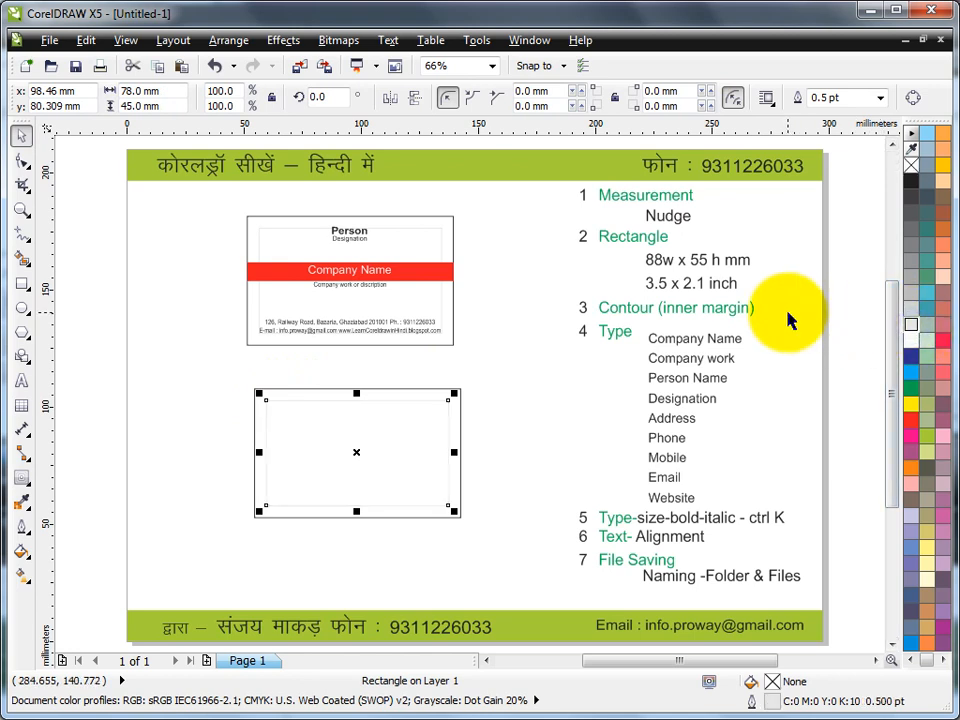
{"action": "left_click", "coordinate": [520, 368]}
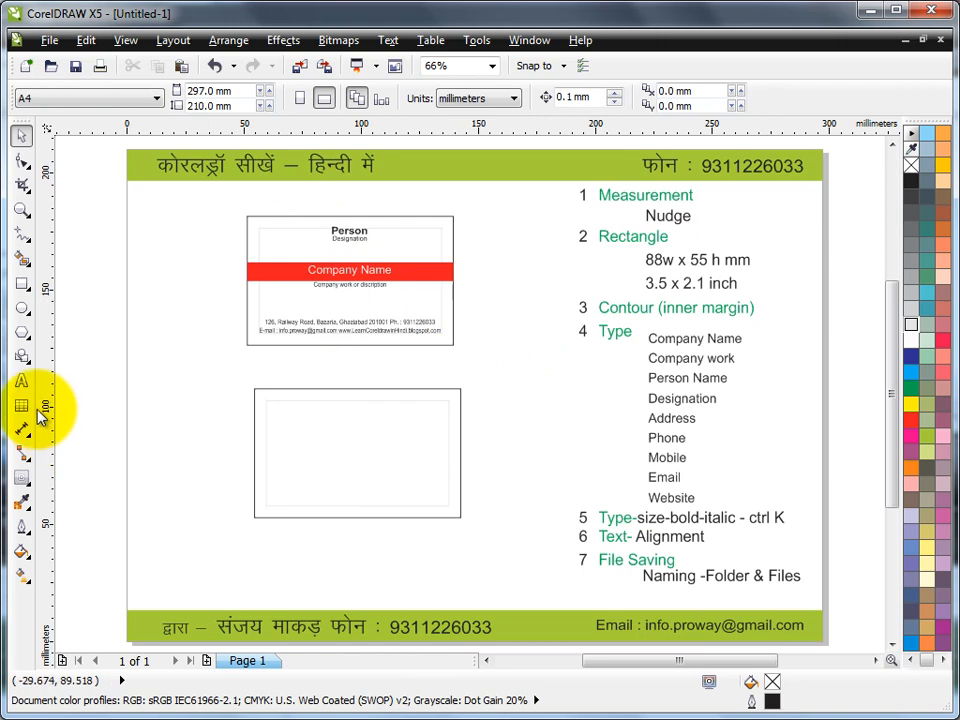
Set the card's Person Name text to 7 pt and zoom in on it
{"action": "left_click", "coordinate": [21, 380]}
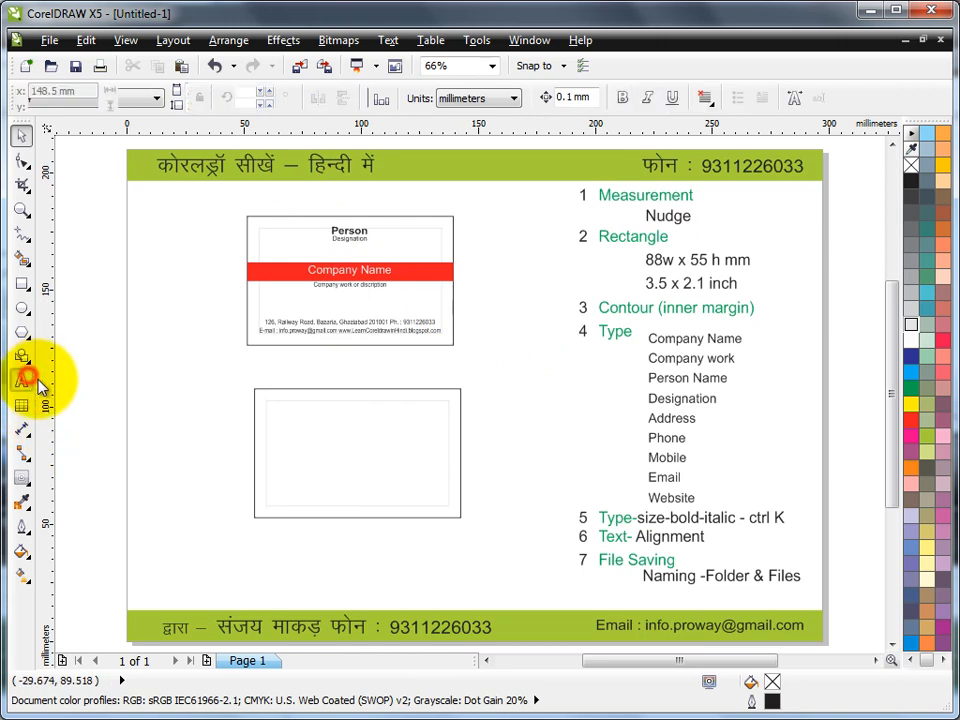
{"action": "left_click", "coordinate": [300, 419]}
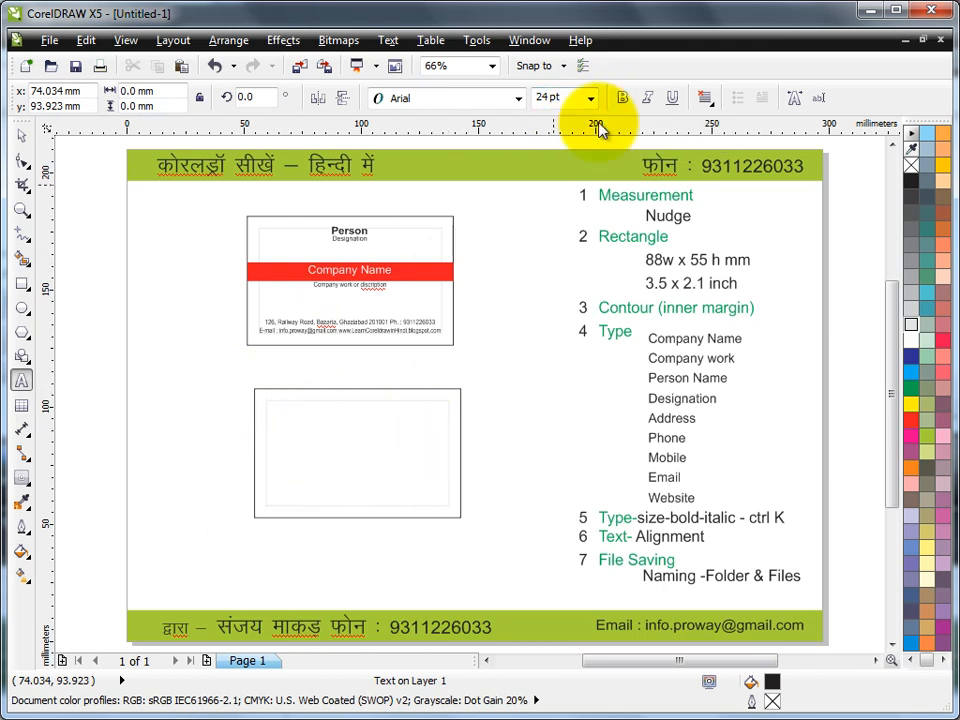
{"action": "left_click", "coordinate": [591, 98]}
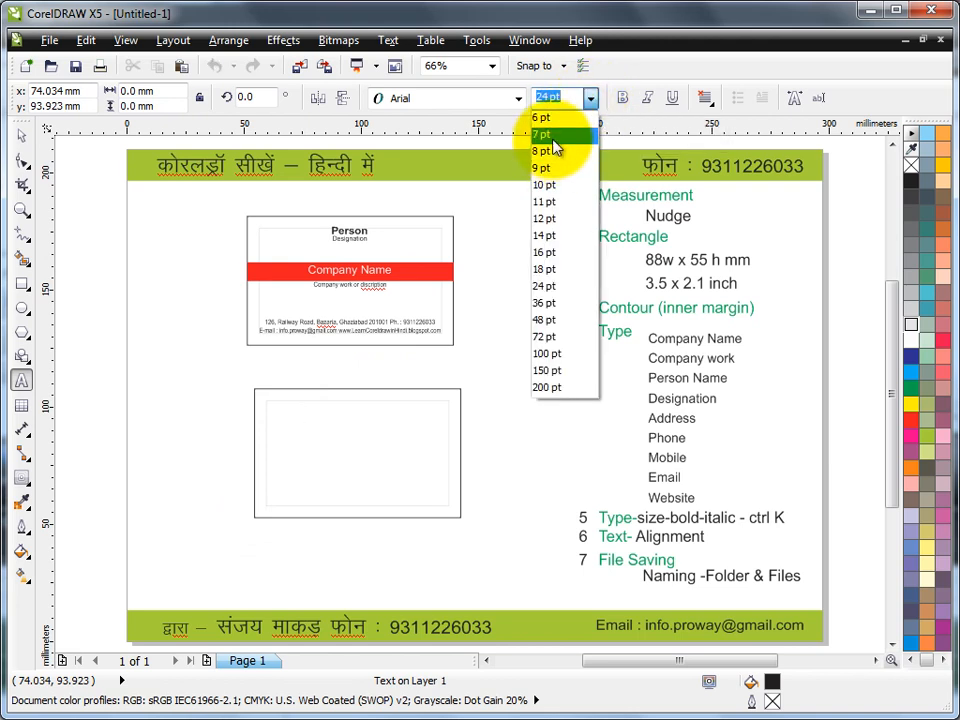
{"action": "left_click", "coordinate": [553, 140]}
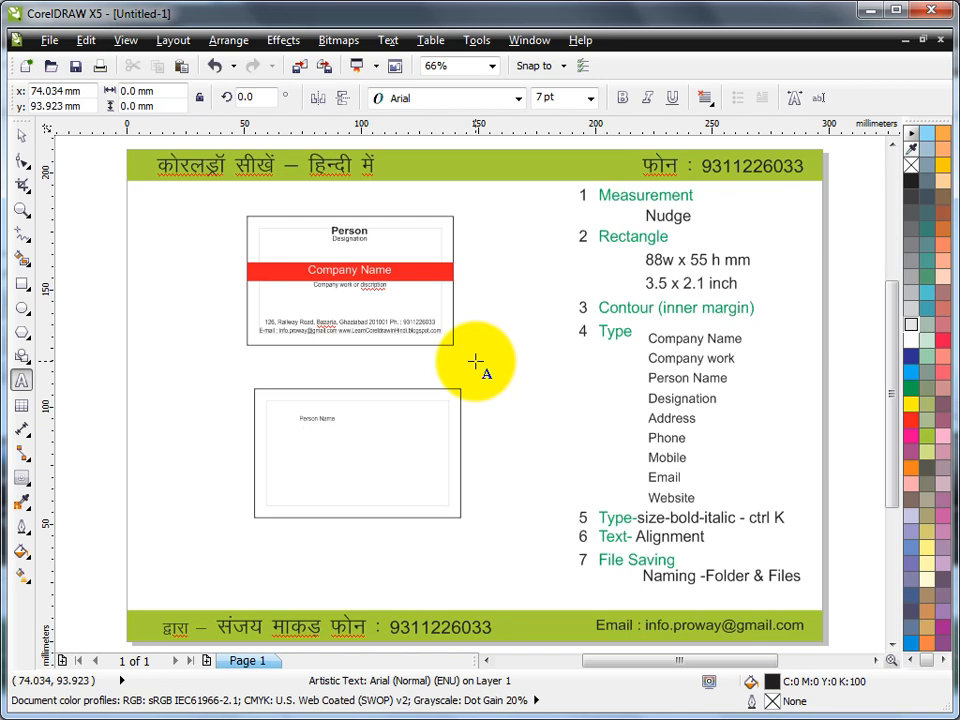
{"action": "left_click", "coordinate": [305, 420]}
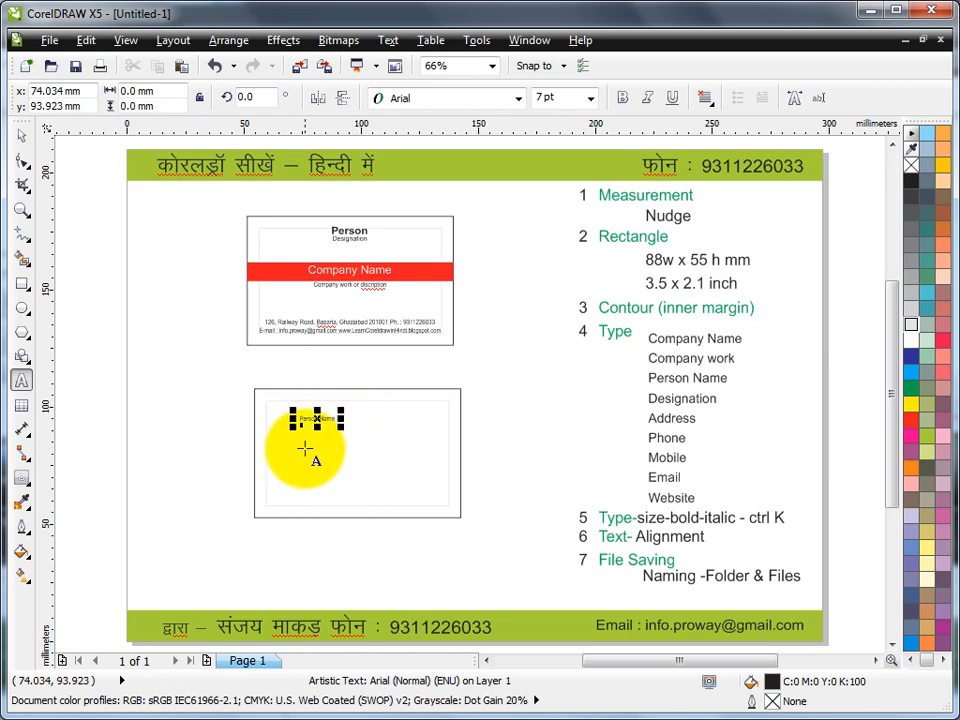
{"action": "left_click", "coordinate": [22, 211]}
{"action": "left_click_drag", "start_coordinate": [275, 390], "coordinate": [400, 477]}
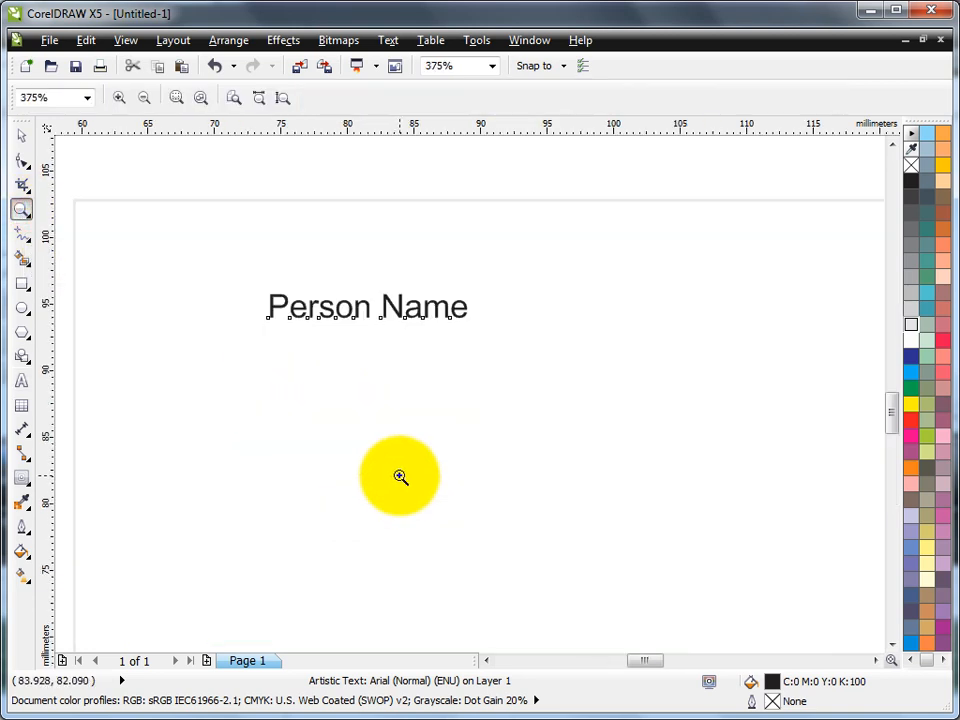
{"action": "left_click", "coordinate": [22, 381]}
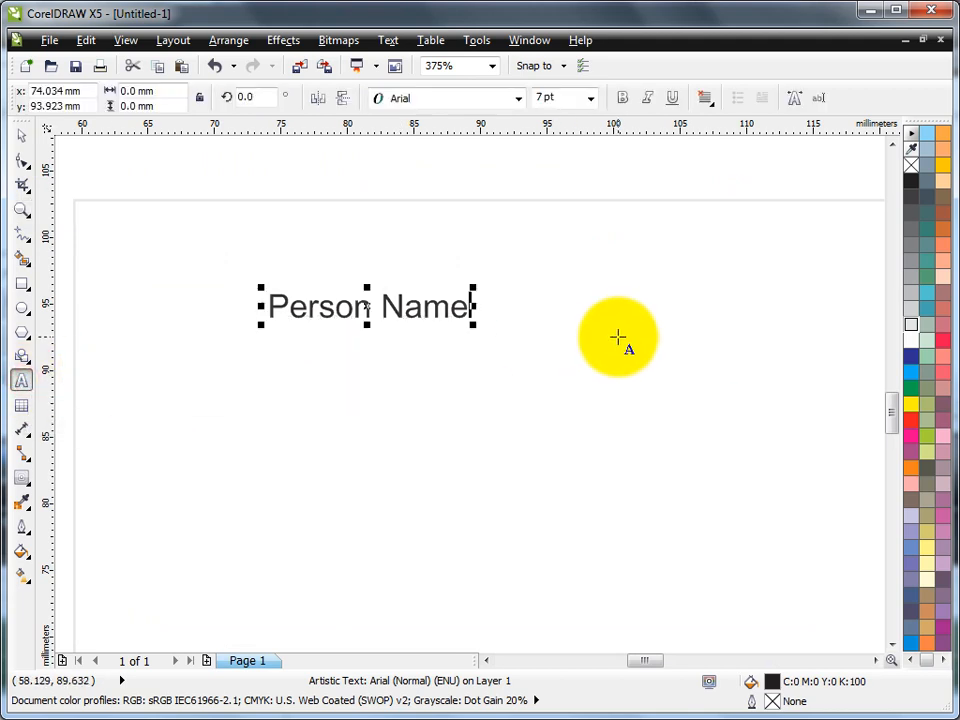
{"action": "key", "text": "Escape"}
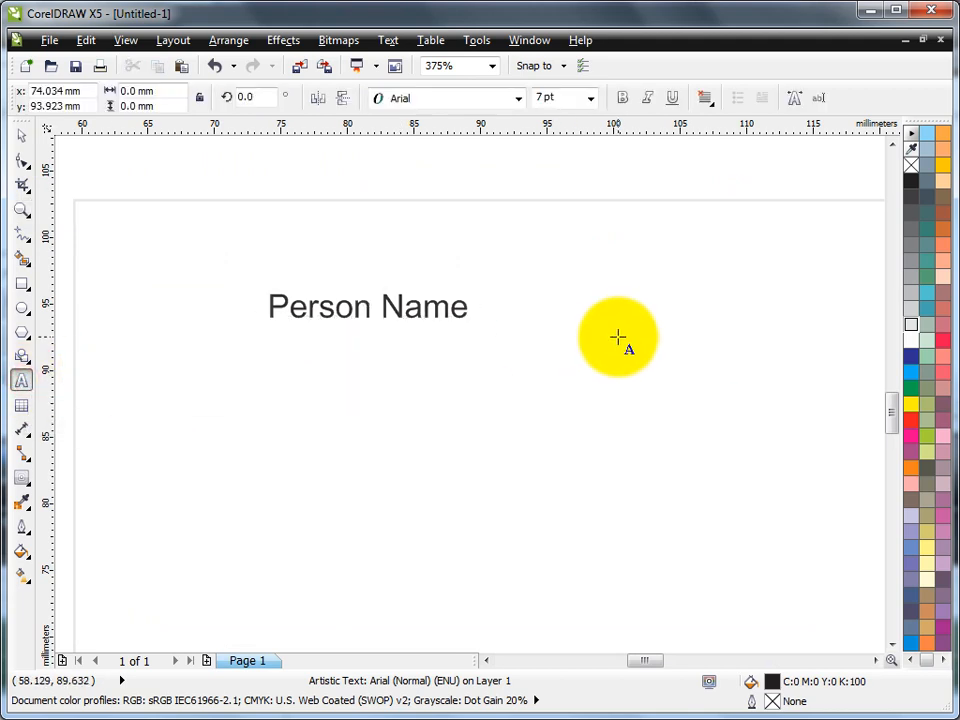
Type the Designation, Company Name and 'Company Work or discription' lines, then the address and phone number
{"action": "type", "text": "Desi"}
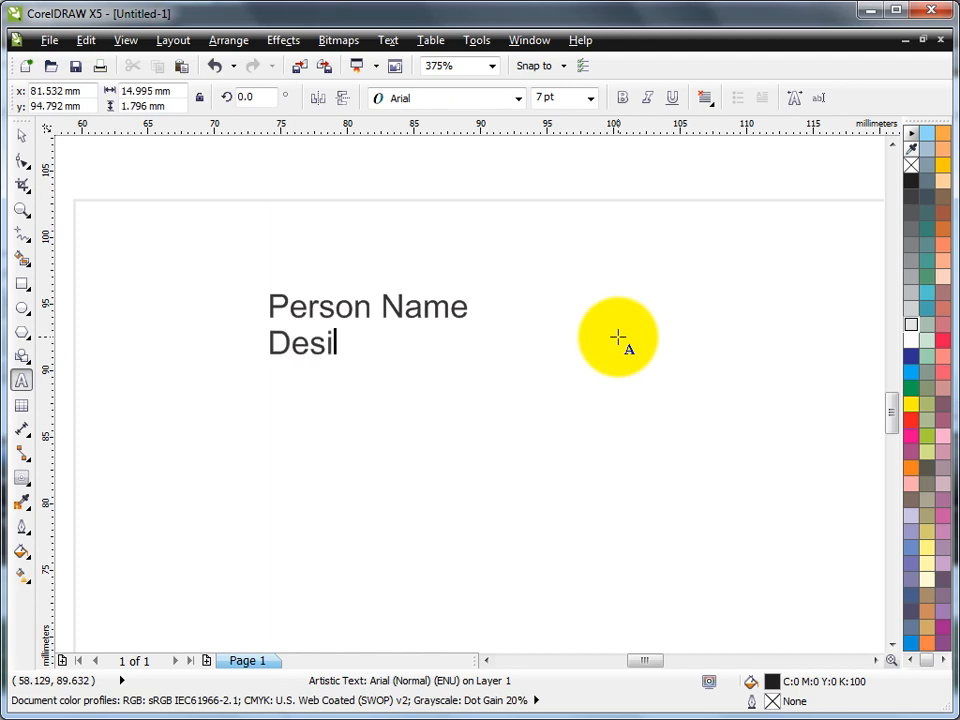
{"action": "type", "text": "gnation "}
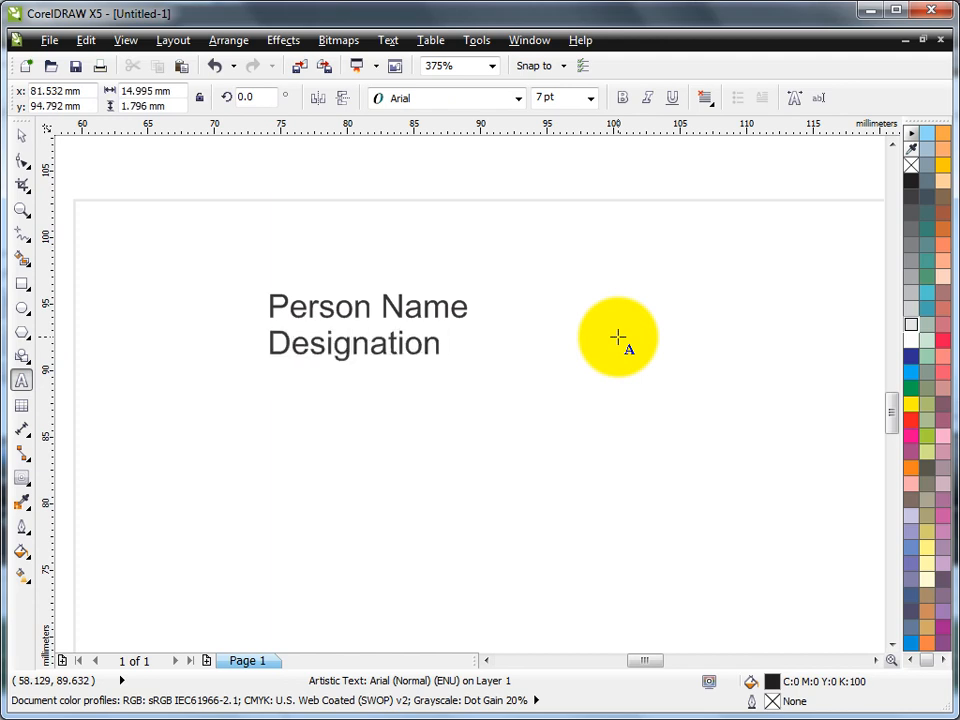
{"action": "type", "text": "Company "}
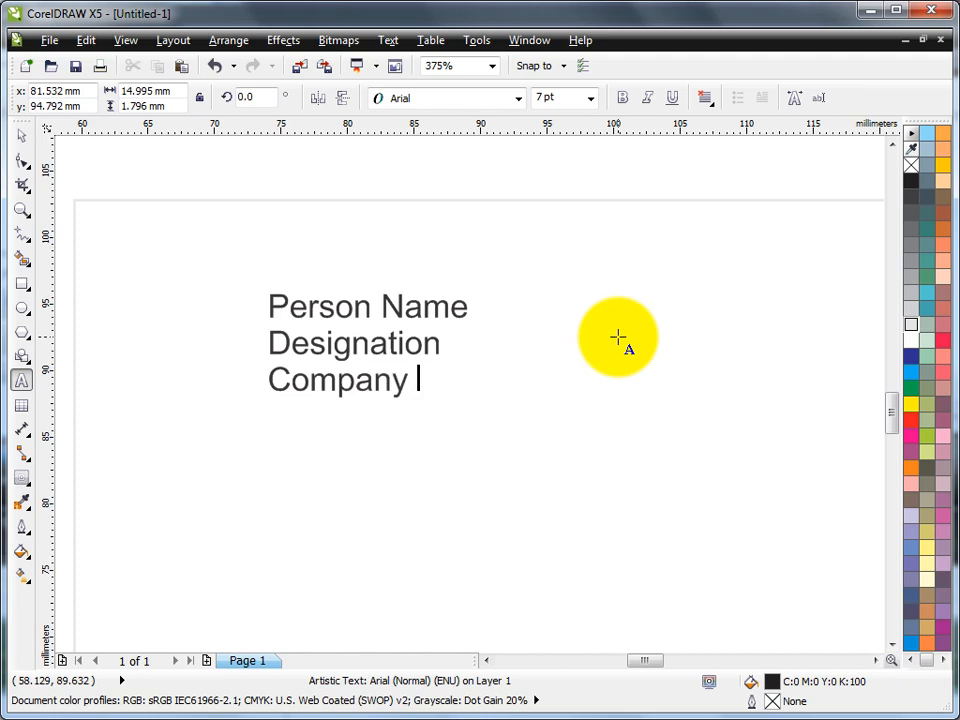
{"action": "type", "text": "Name "}
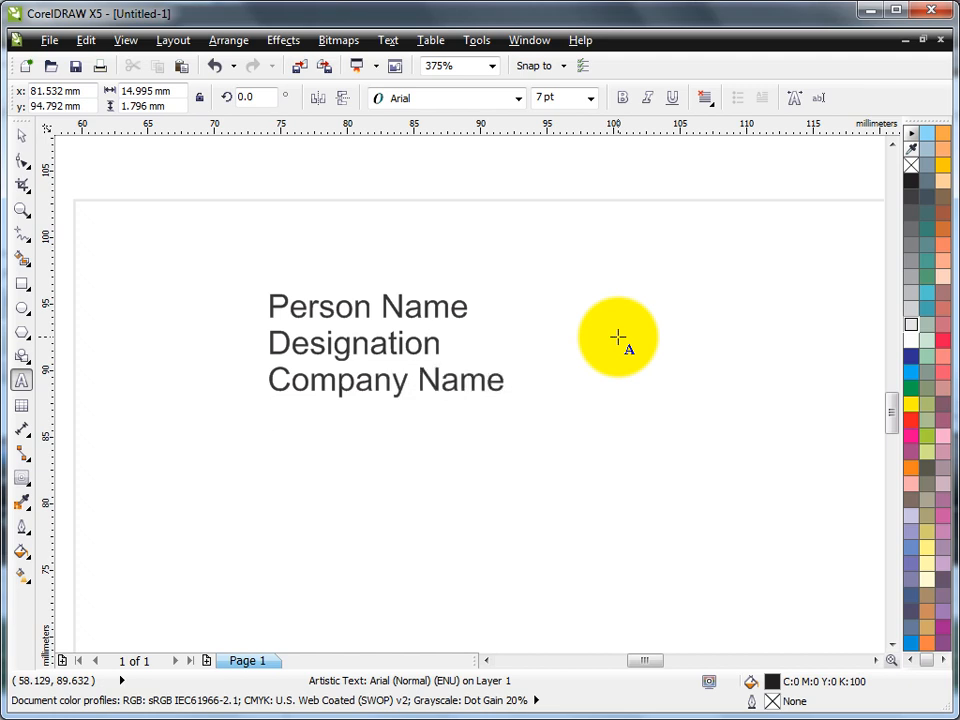
{"action": "type", "text": "Compa"}
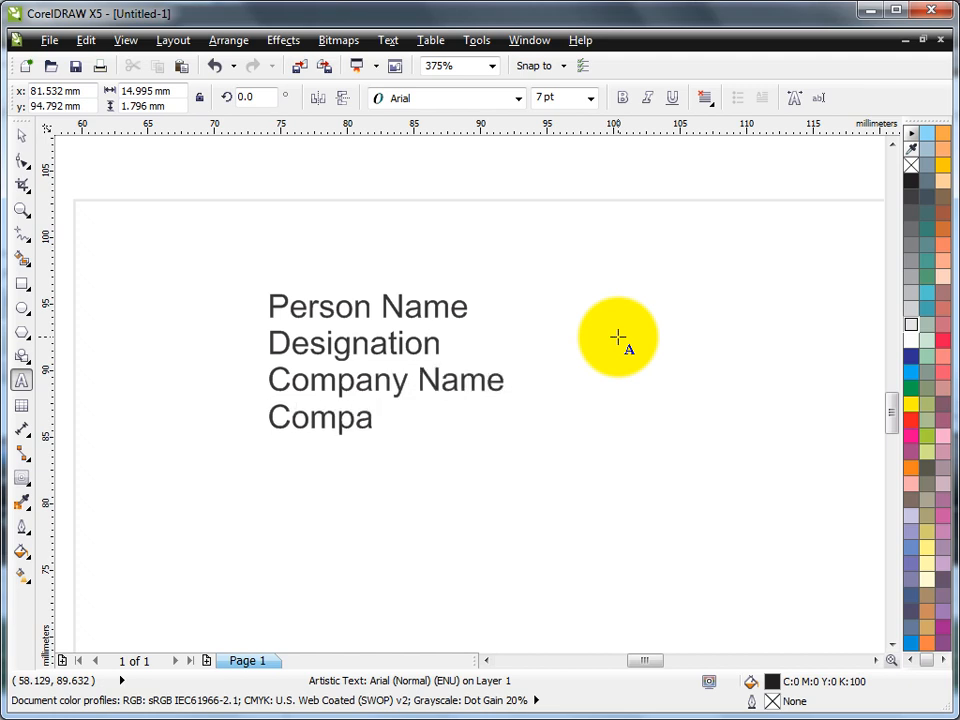
{"action": "type", "text": "ny Wo"}
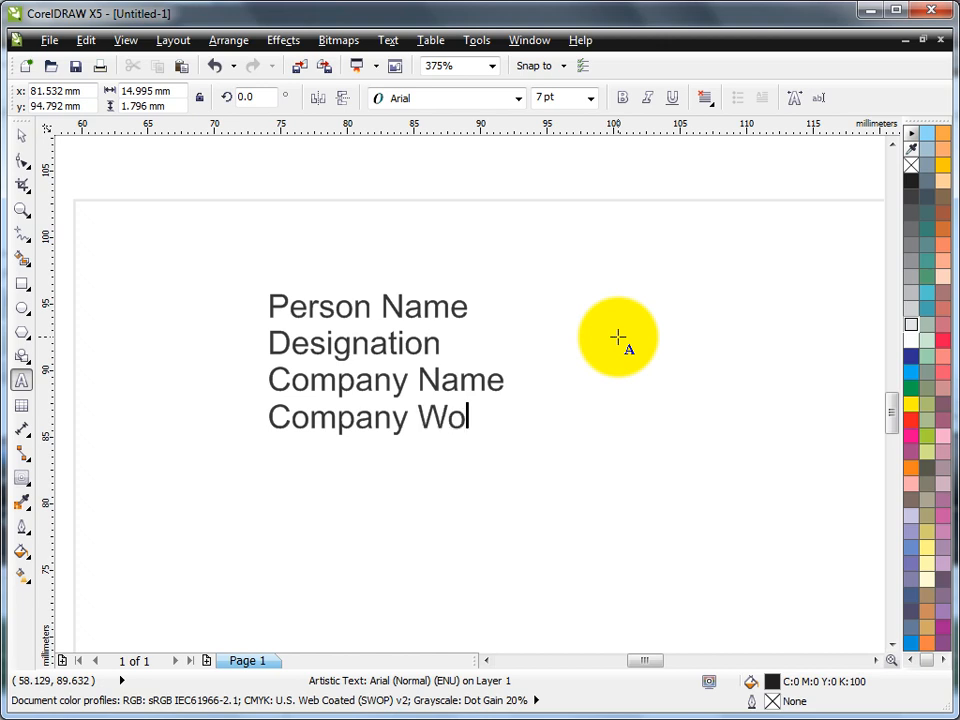
{"action": "type", "text": "rk or dis"}
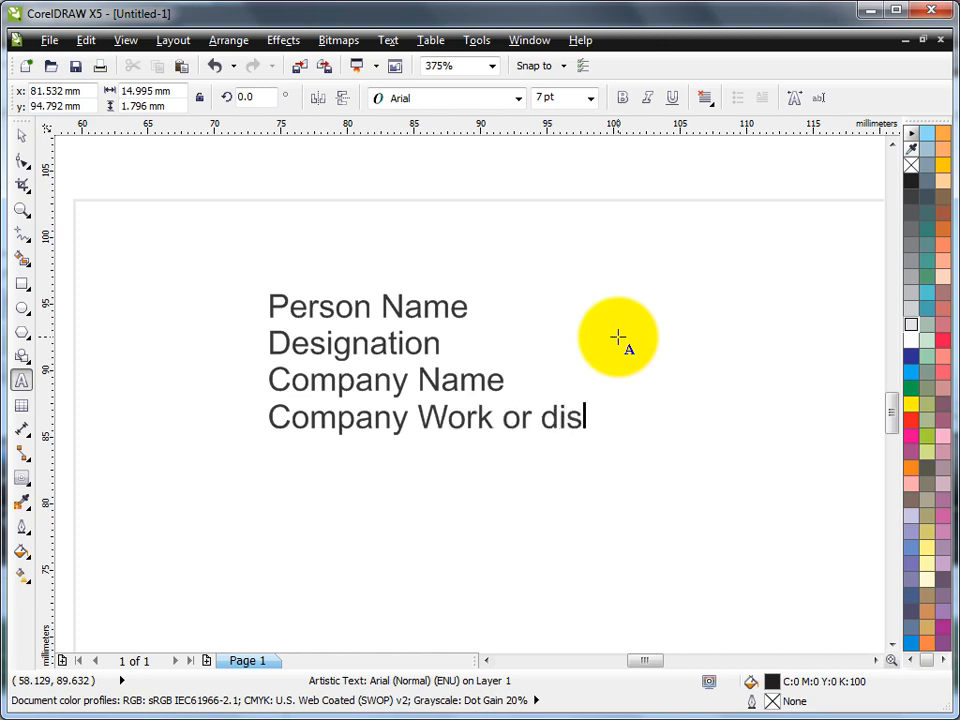
{"action": "type", "text": "cription"}
{"action": "key", "text": "Return"}
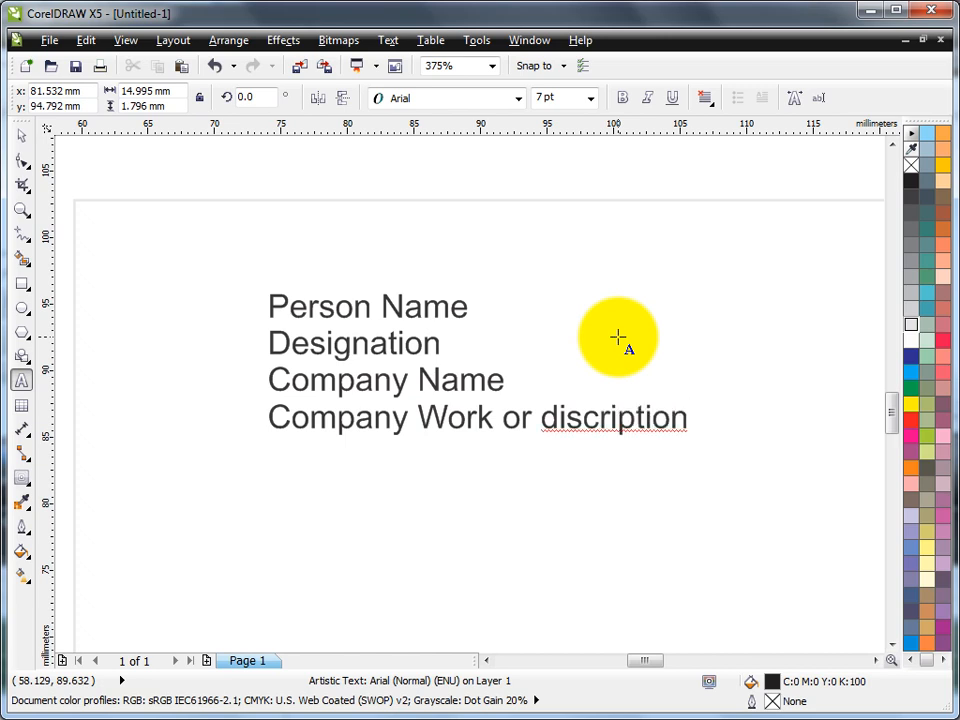
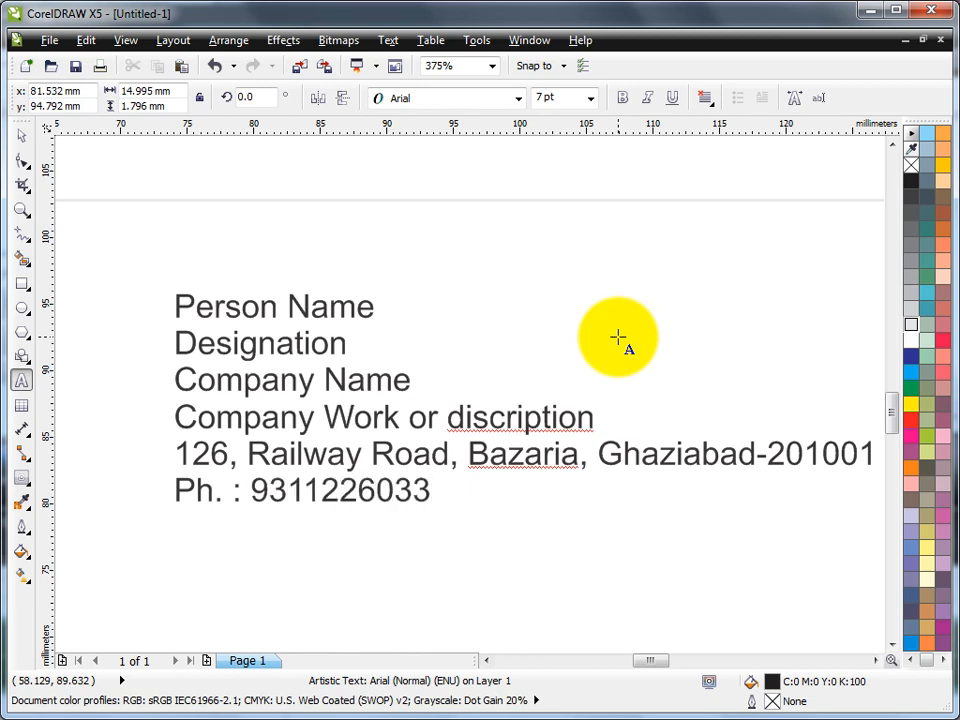
{"action": "key", "text": "Return"}
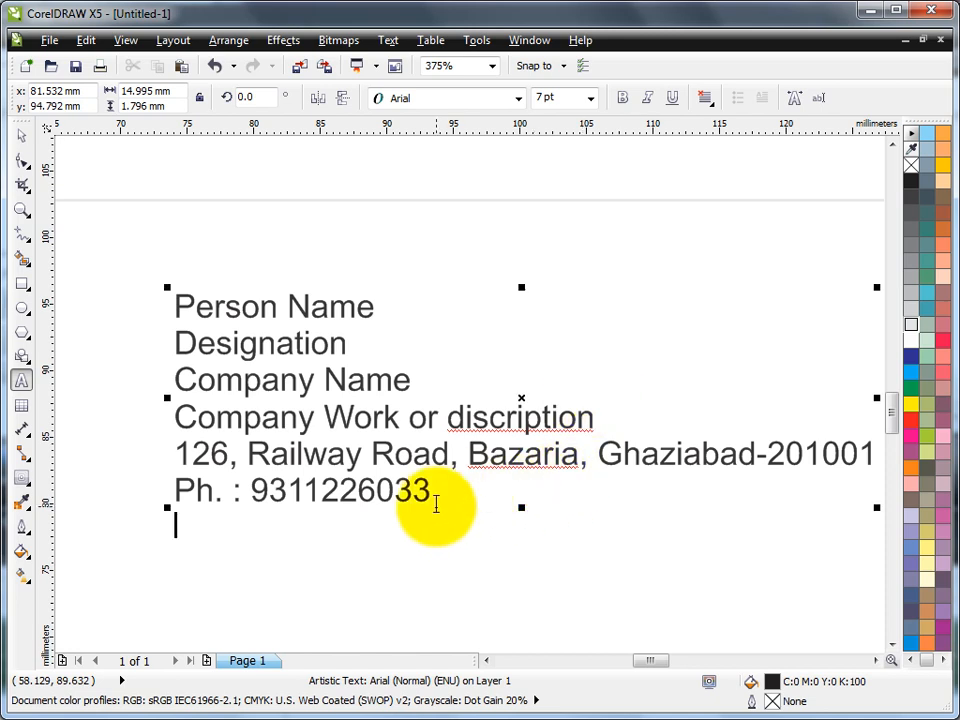
Add the e-mail and website line, fixing a stray space in the web address
{"action": "type", "text": "E-mail"}
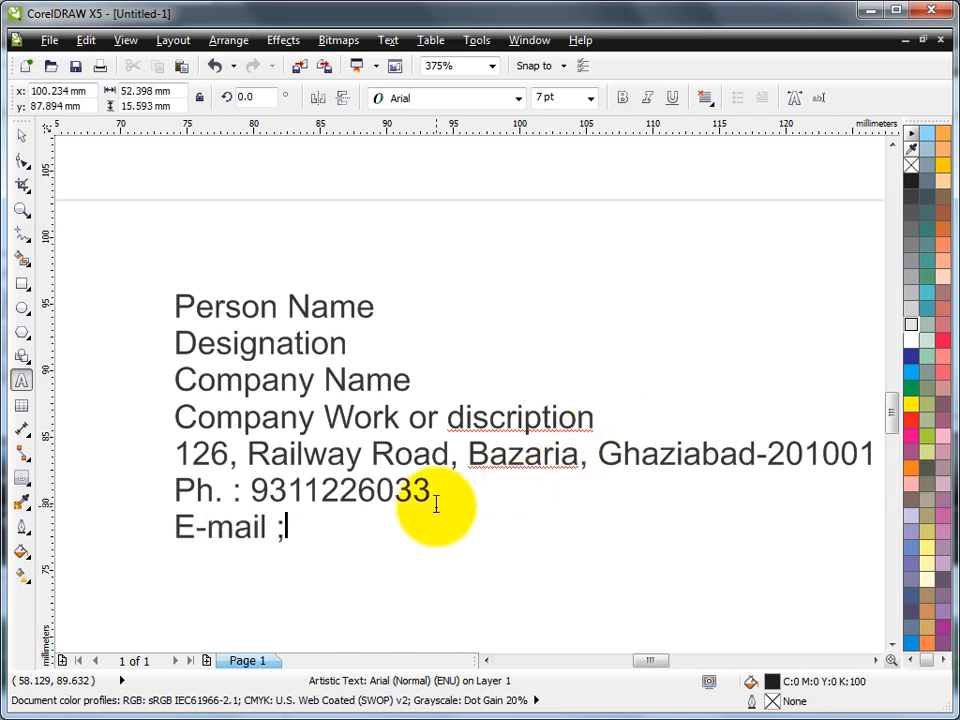
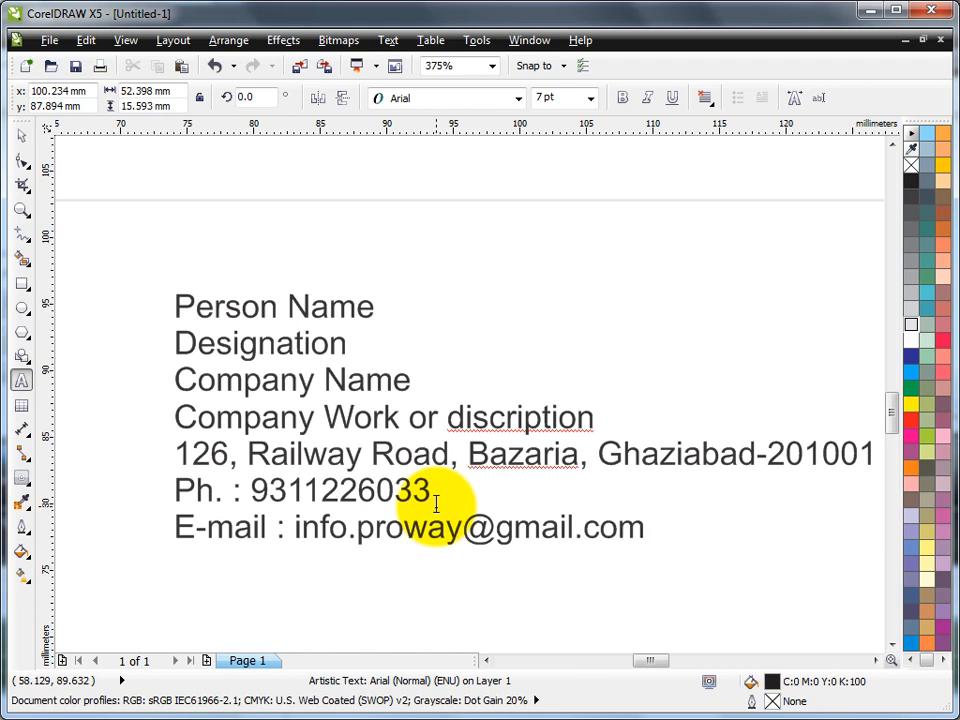
{"action": "type", "text": "www.l"}
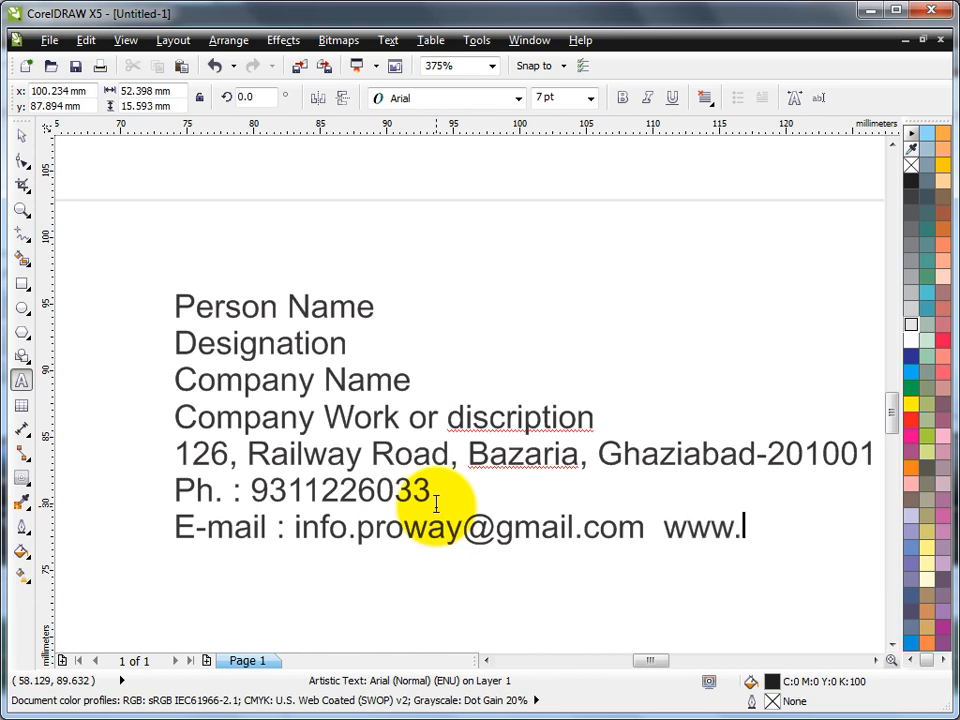
{"action": "type", "text": "earn"}
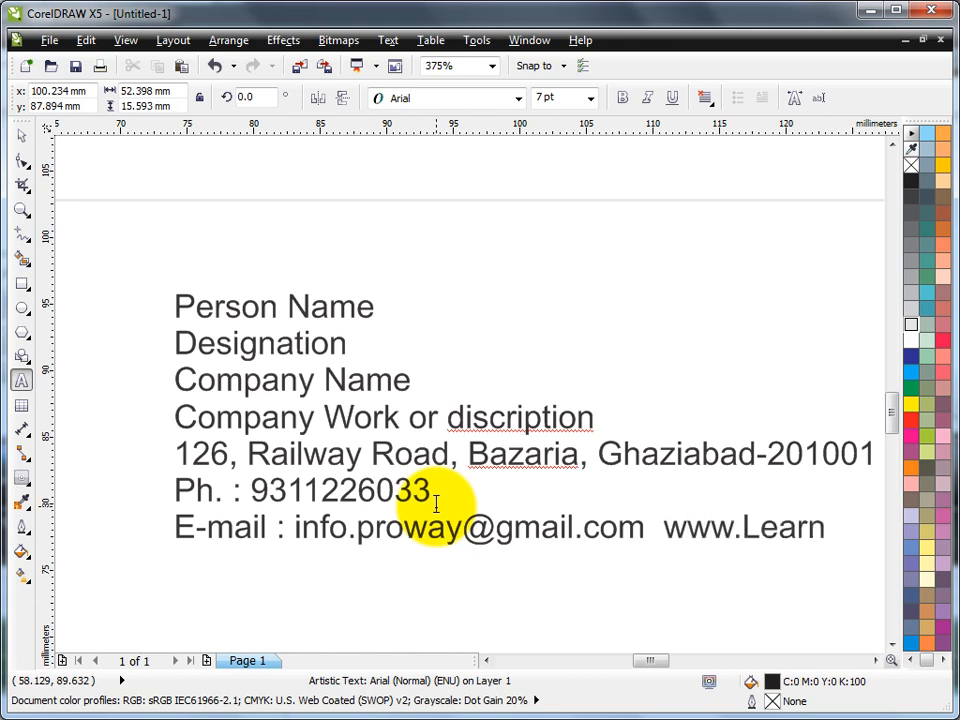
{"action": "type", "text": "CorelDrawi"}
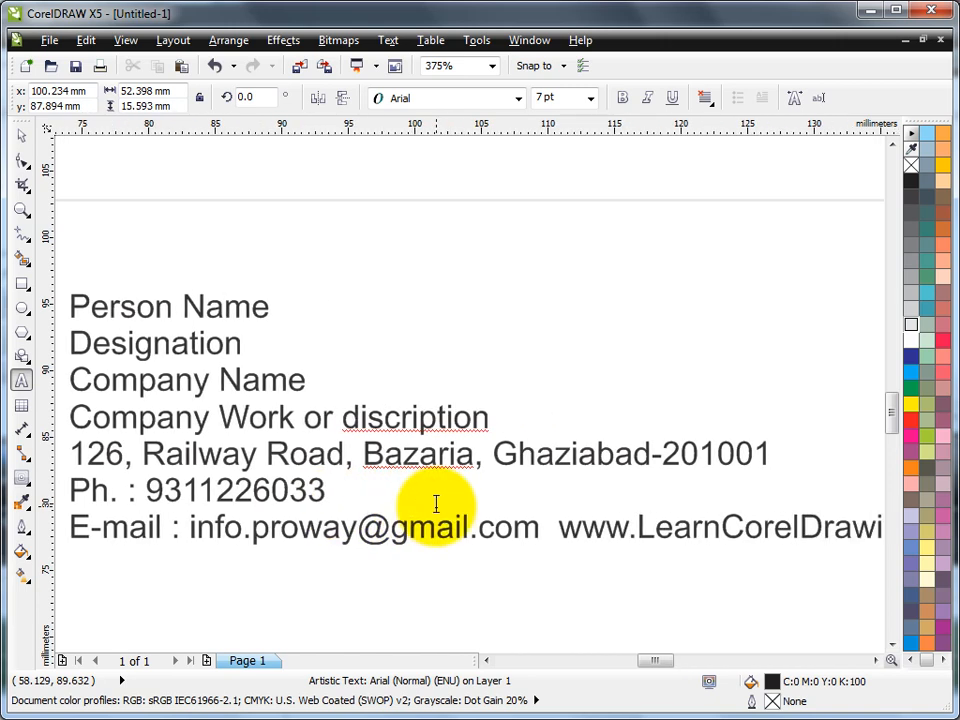
{"action": "type", "text": "n W"}
{"action": "key", "text": "BackSpace"}
{"action": "type", "text": "Hindi"}
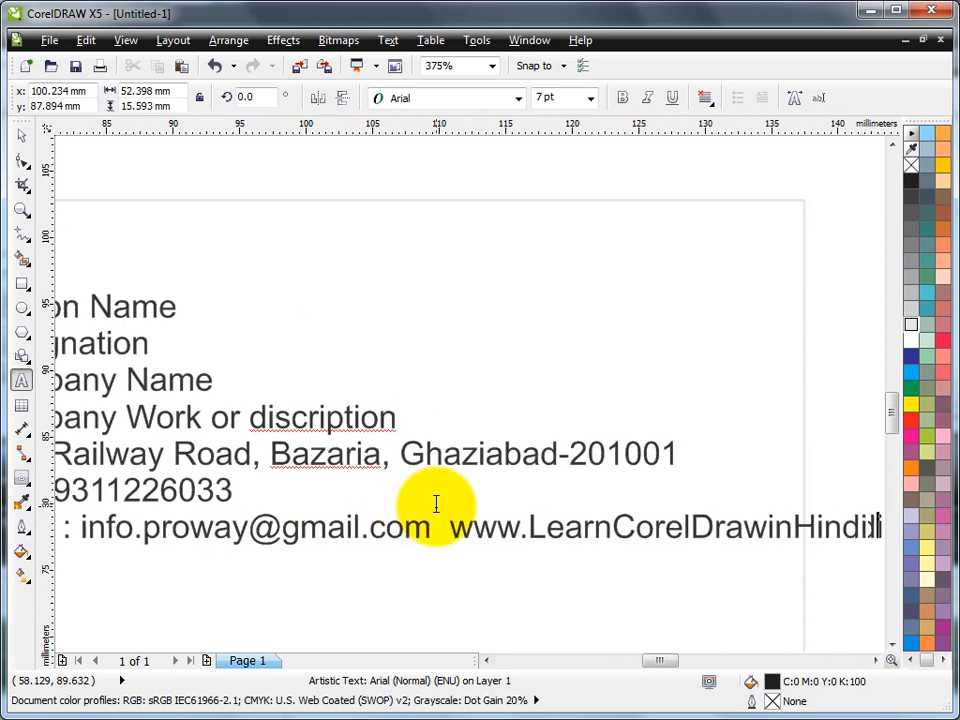
{"action": "type", "text": ".blogspot.com"}
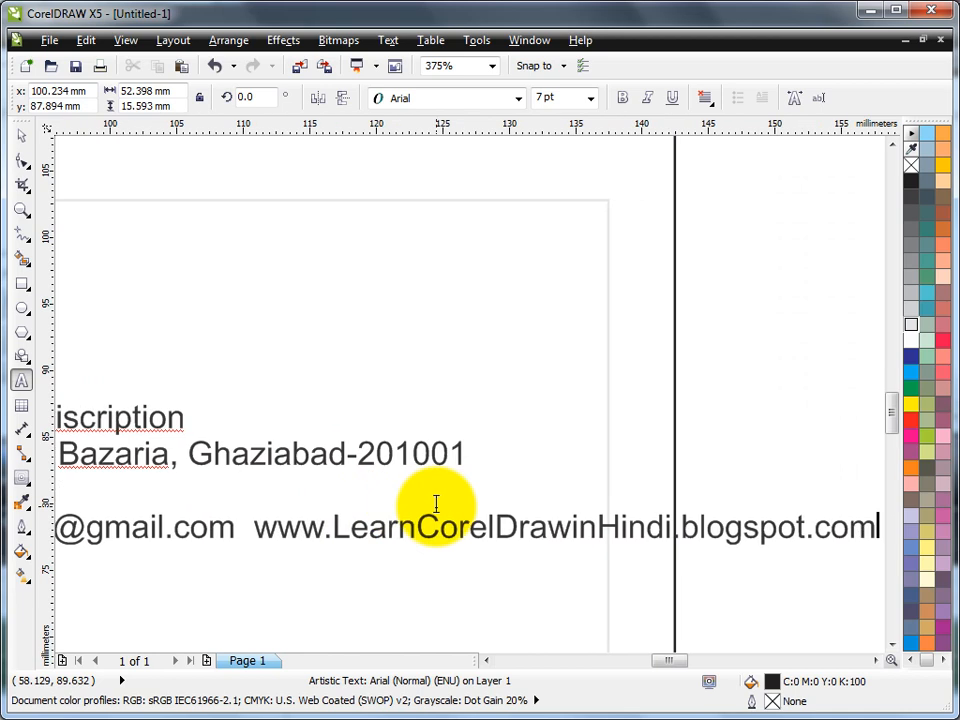
{"action": "left_click", "coordinate": [23, 211]}
Duplicate the contact text block with keypad + and place the copy above the card
{"action": "key", "text": "F4"}
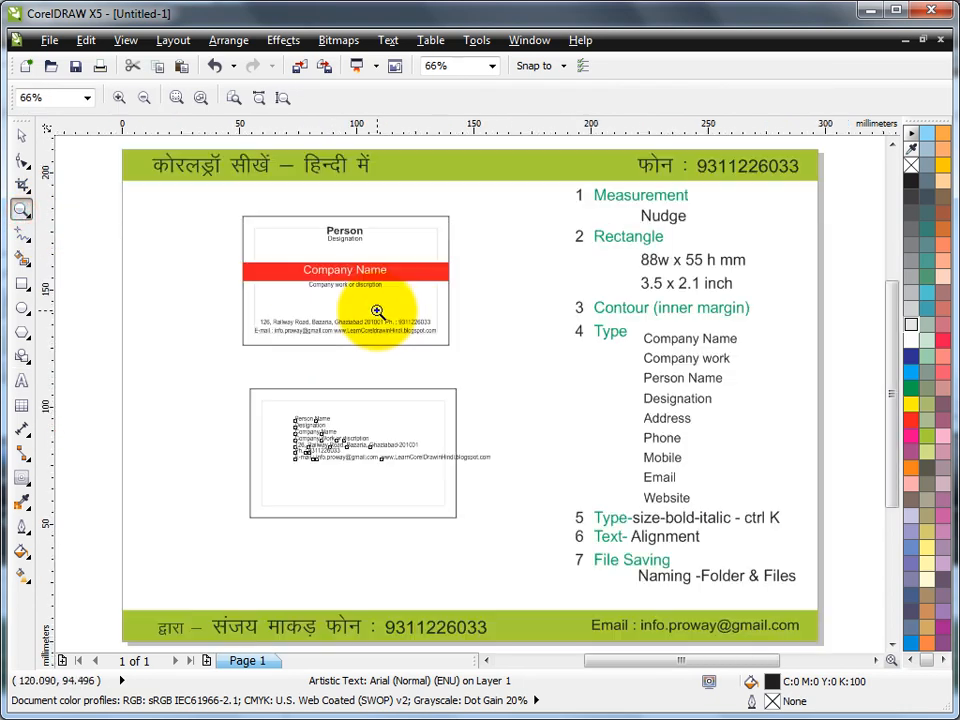
{"action": "left_click_drag", "start_coordinate": [228, 379], "coordinate": [521, 531]}
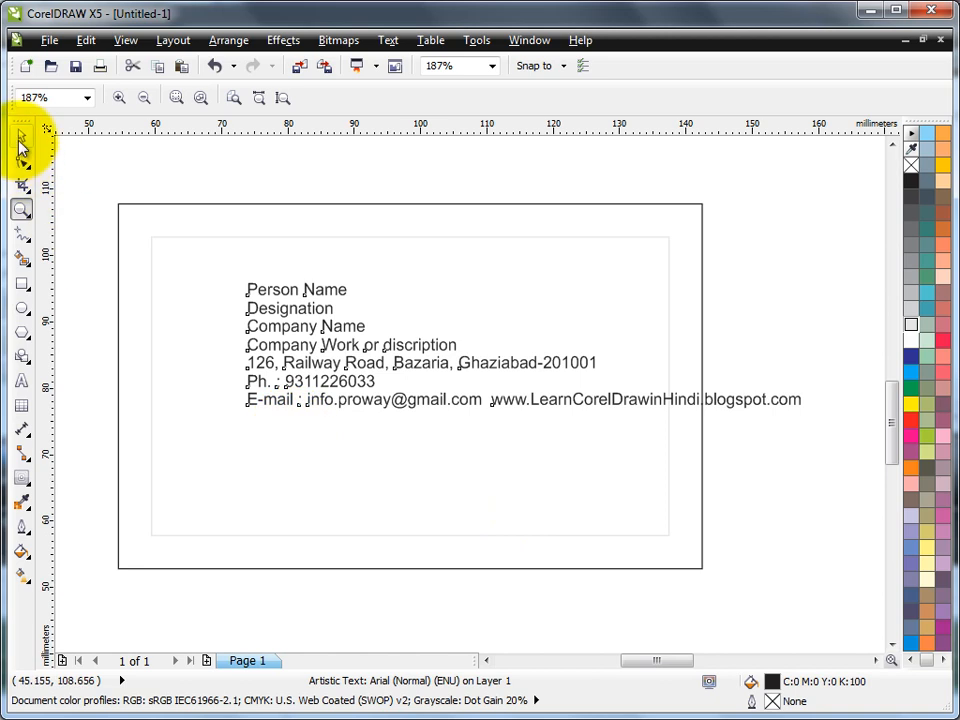
{"action": "left_click", "coordinate": [22, 136]}
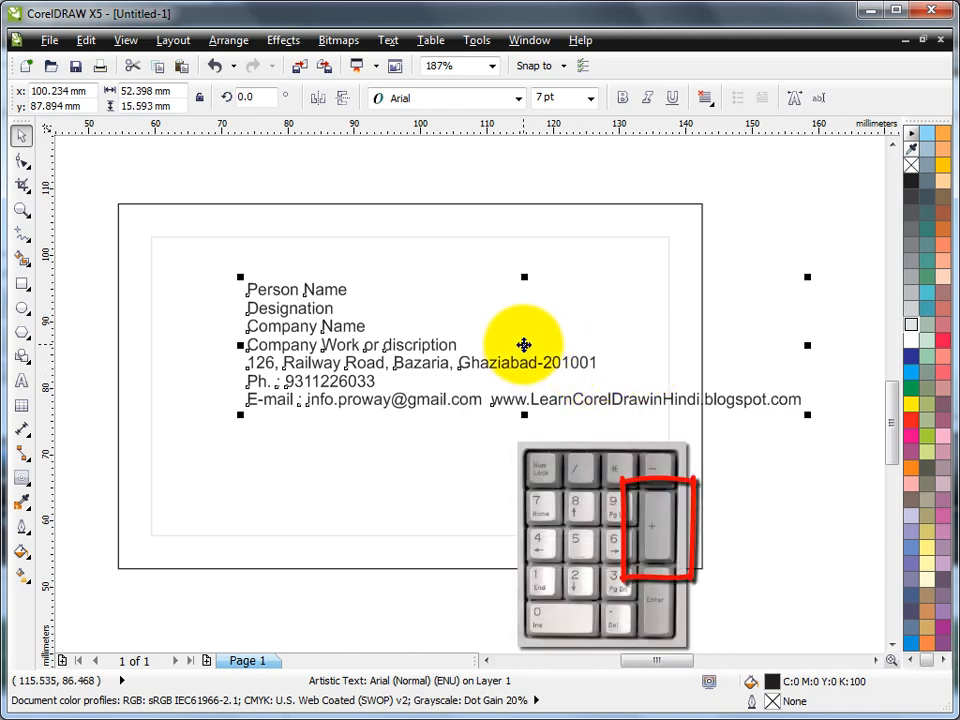
{"action": "key", "text": "KP_Add"}
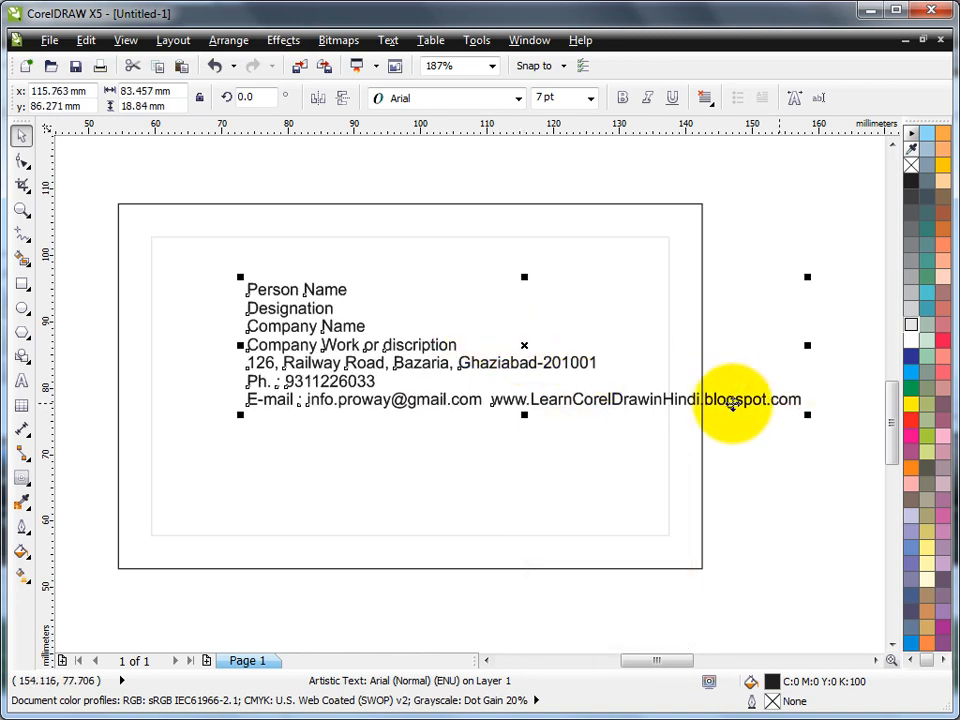
{"action": "left_click_drag", "start_coordinate": [624, 383], "coordinate": [568, 193]}
{"action": "left_click", "coordinate": [735, 277]}
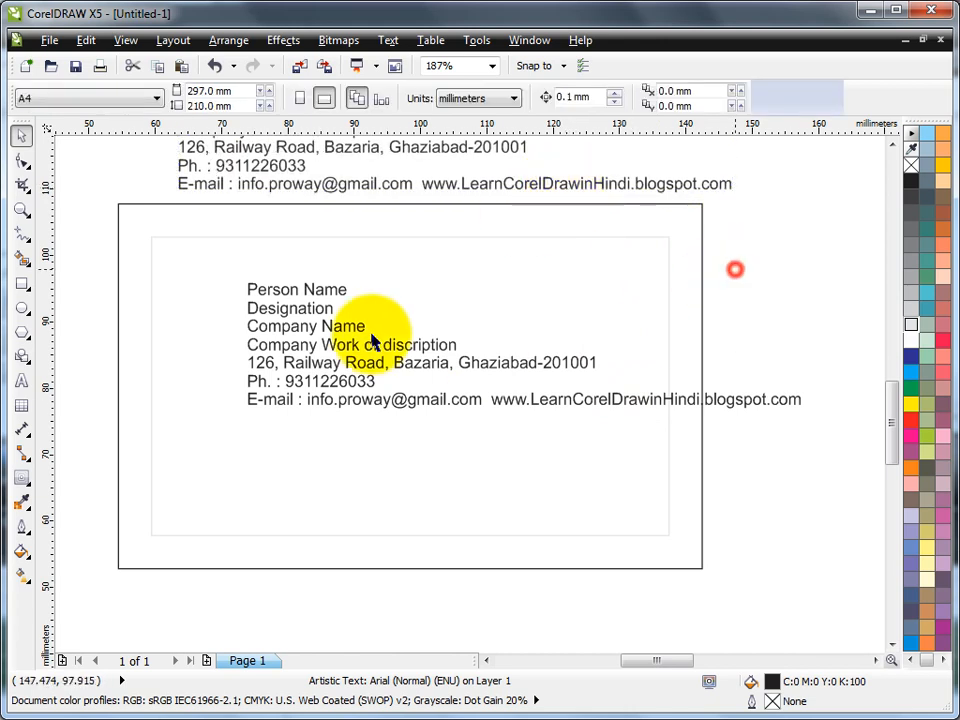
{"action": "left_click", "coordinate": [330, 292]}
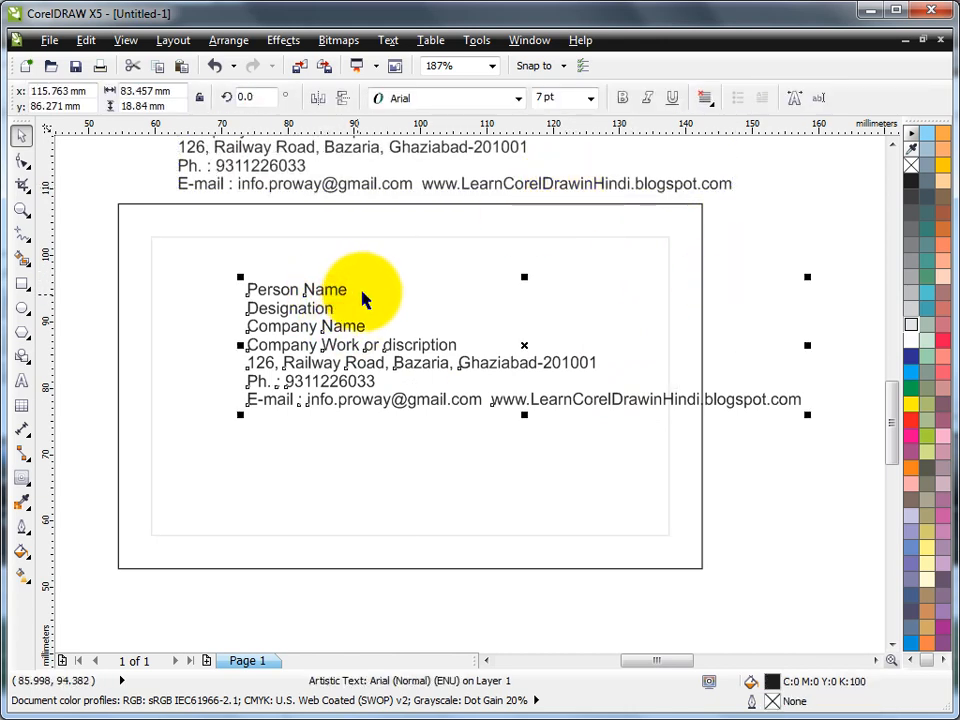
Break the text block into separate lines and nudge Company Name through E-mail lower
{"action": "left_click", "coordinate": [228, 40]}
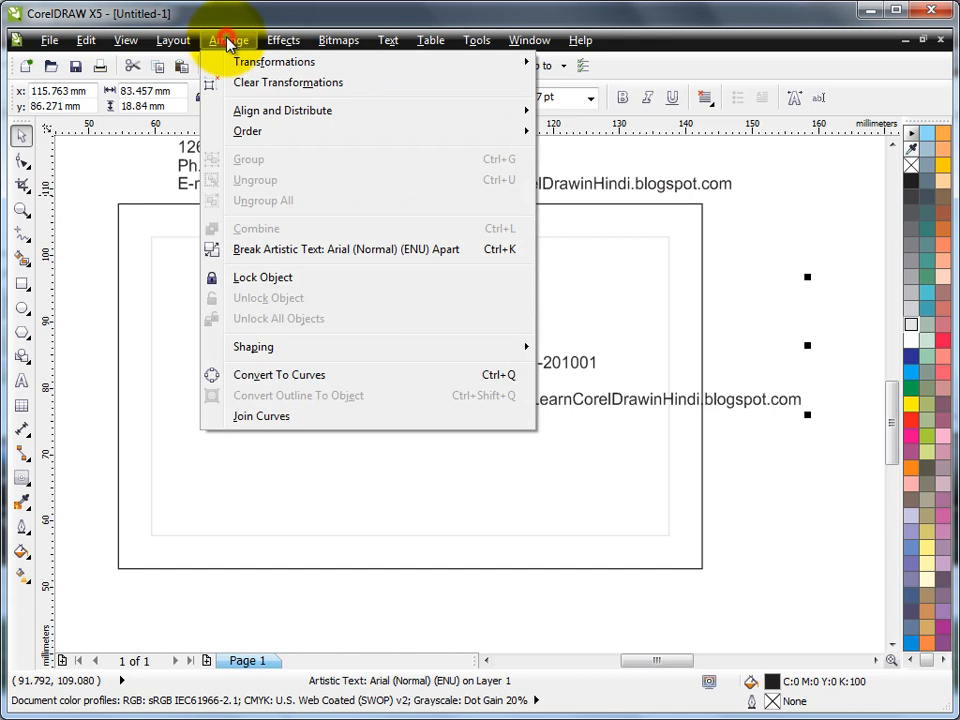
{"action": "left_click", "coordinate": [295, 256]}
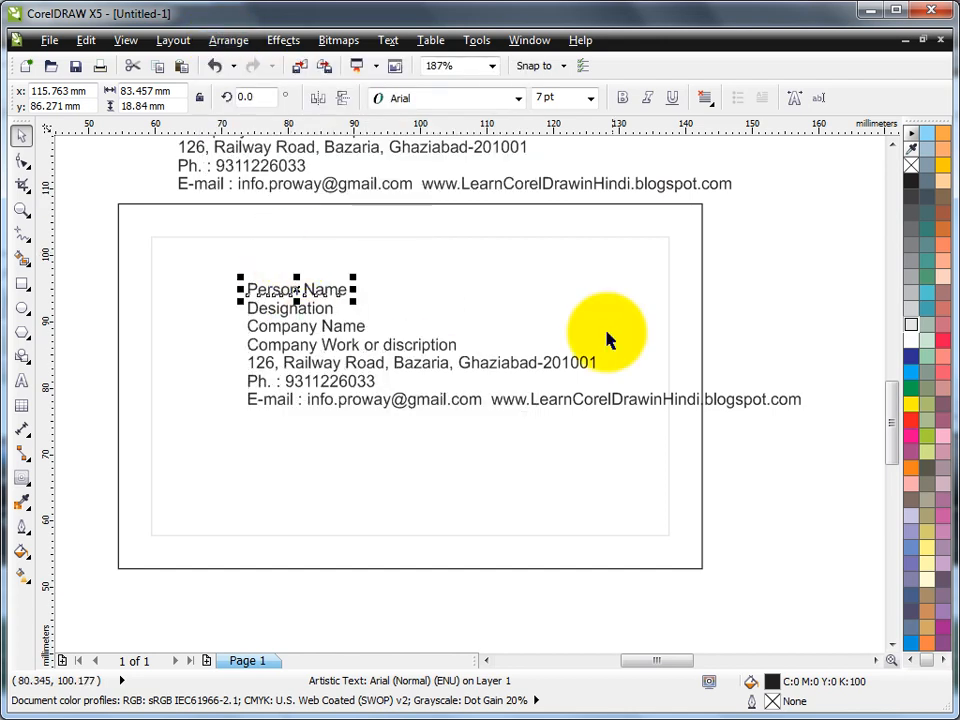
{"action": "left_click", "coordinate": [760, 305]}
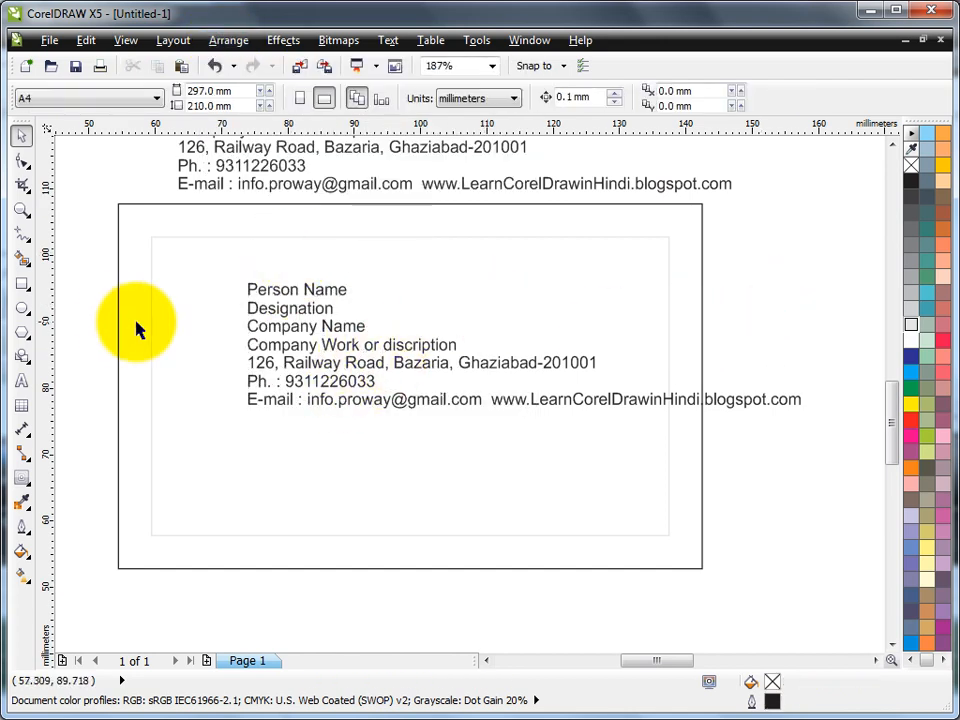
{"action": "left_click_drag", "start_coordinate": [86, 308], "coordinate": [801, 467]}
{"action": "key", "text": "Down"}
{"action": "key", "text": "Down"}
{"action": "key", "text": "Down"}
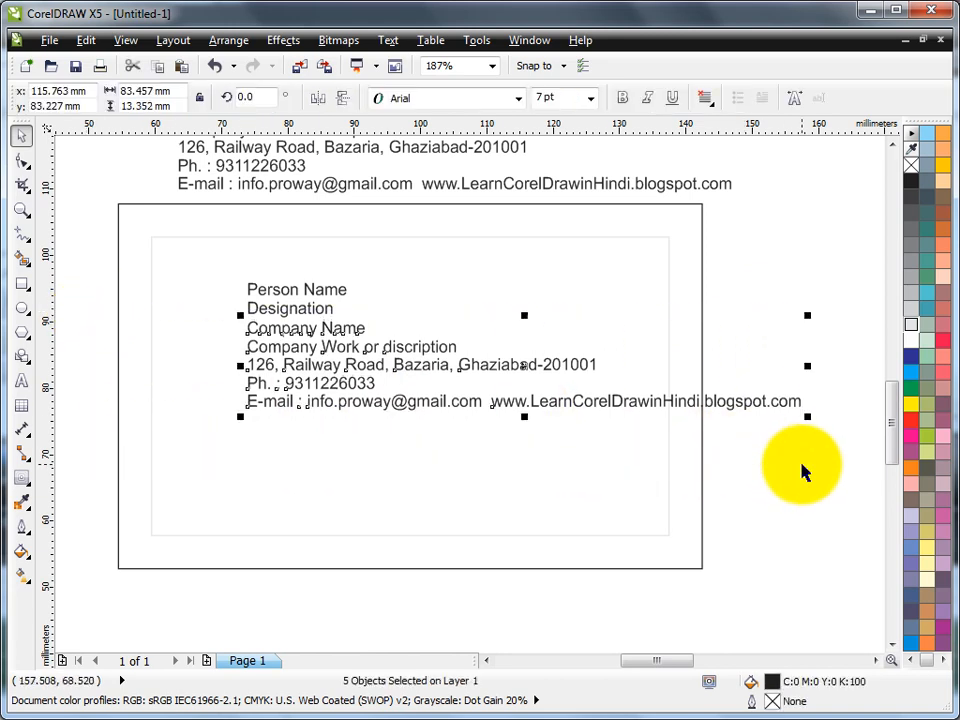
{"action": "key", "text": "Down"}
{"action": "key", "text": "Down"}
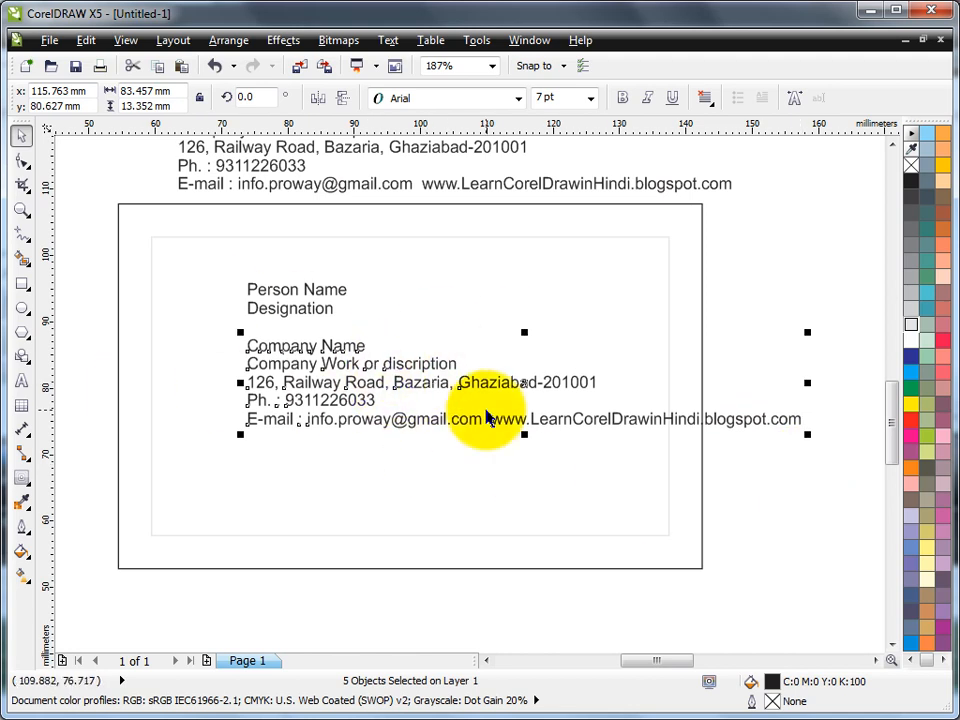
Set the nudge distance to 2 mm and nudge the address, phone and e-mail lines down twice
{"action": "left_click", "coordinate": [765, 255]}
{"action": "double_click", "coordinate": [590, 97]}
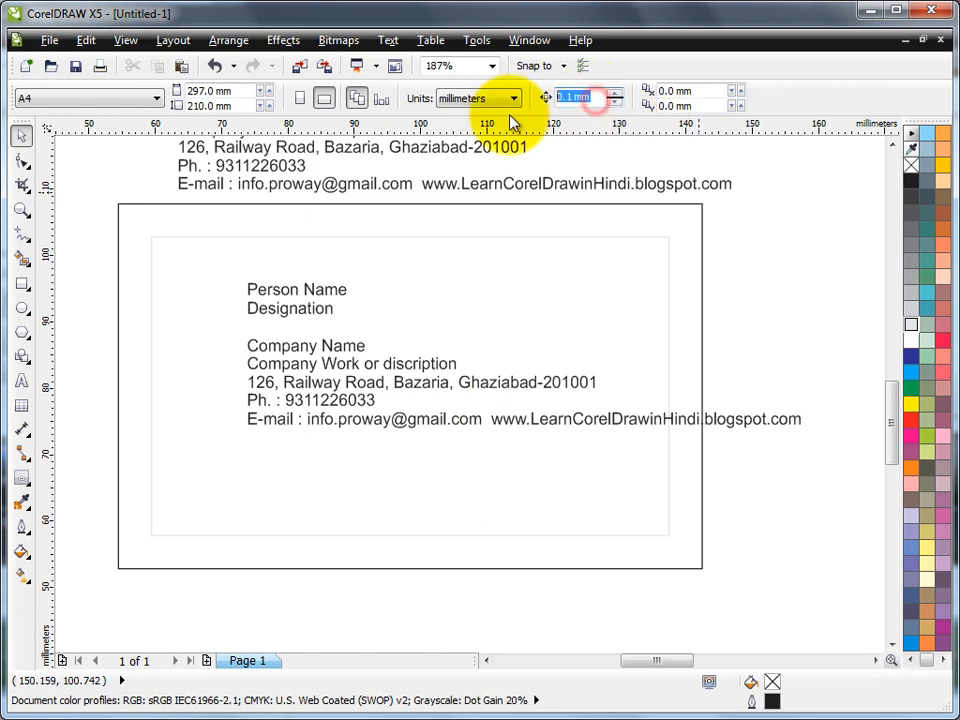
{"action": "type", "text": "2"}
{"action": "key", "text": "Return"}
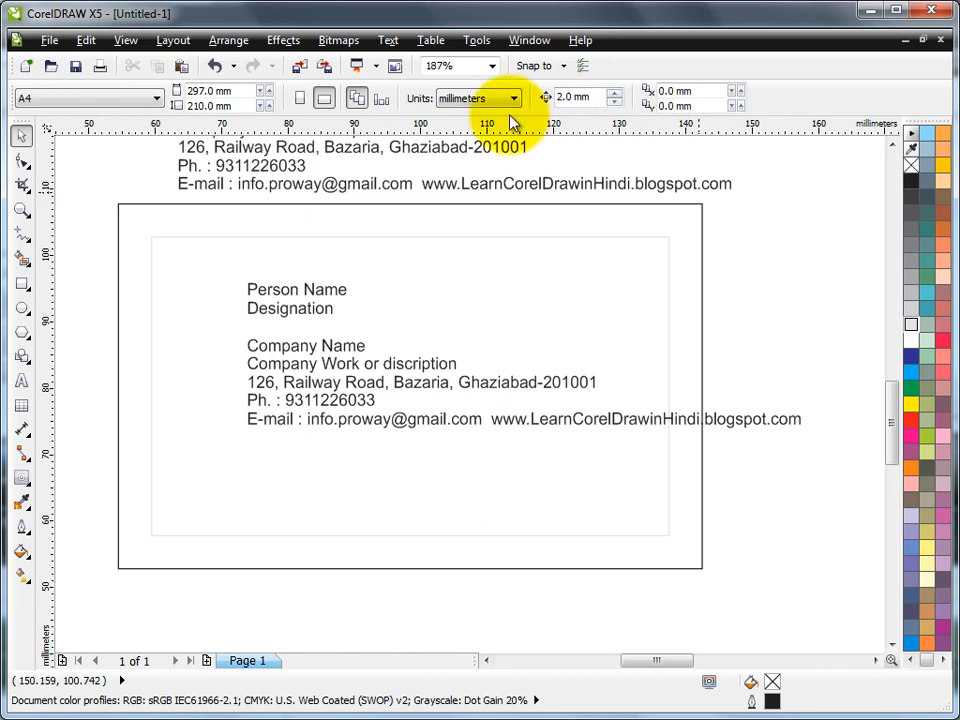
{"action": "left_click_drag", "start_coordinate": [96, 367], "coordinate": [826, 485]}
{"action": "key", "text": "Down"}
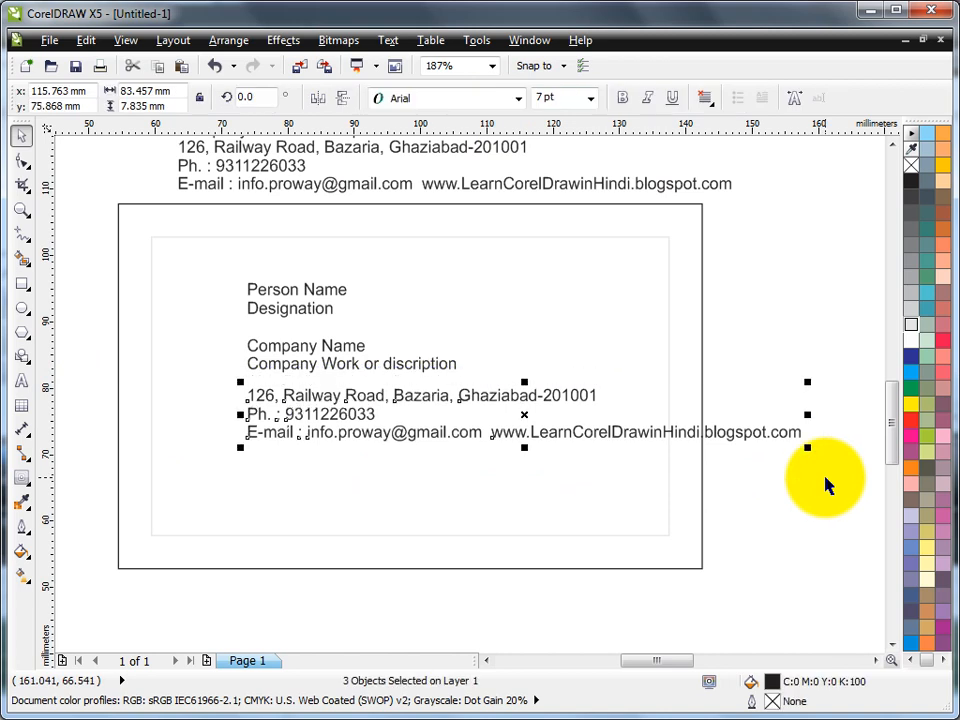
{"action": "key", "text": "Down"}
{"action": "key", "text": "Down"}
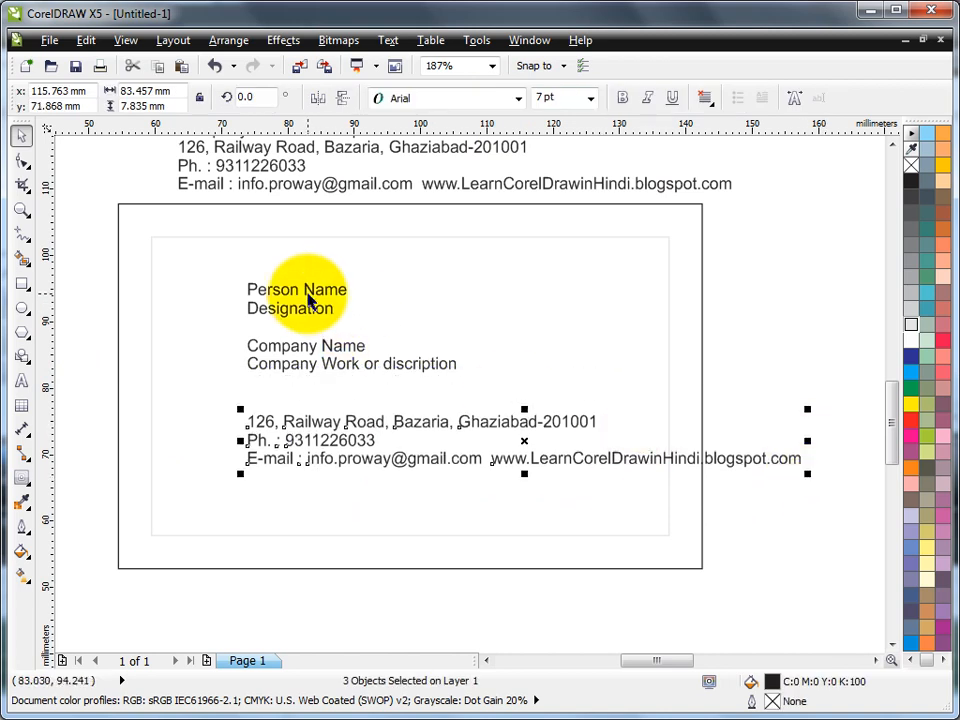
Make Person Name 12 pt bold and Company Name 14 pt bold
{"action": "left_click", "coordinate": [301, 289]}
{"action": "left_click", "coordinate": [349, 290]}
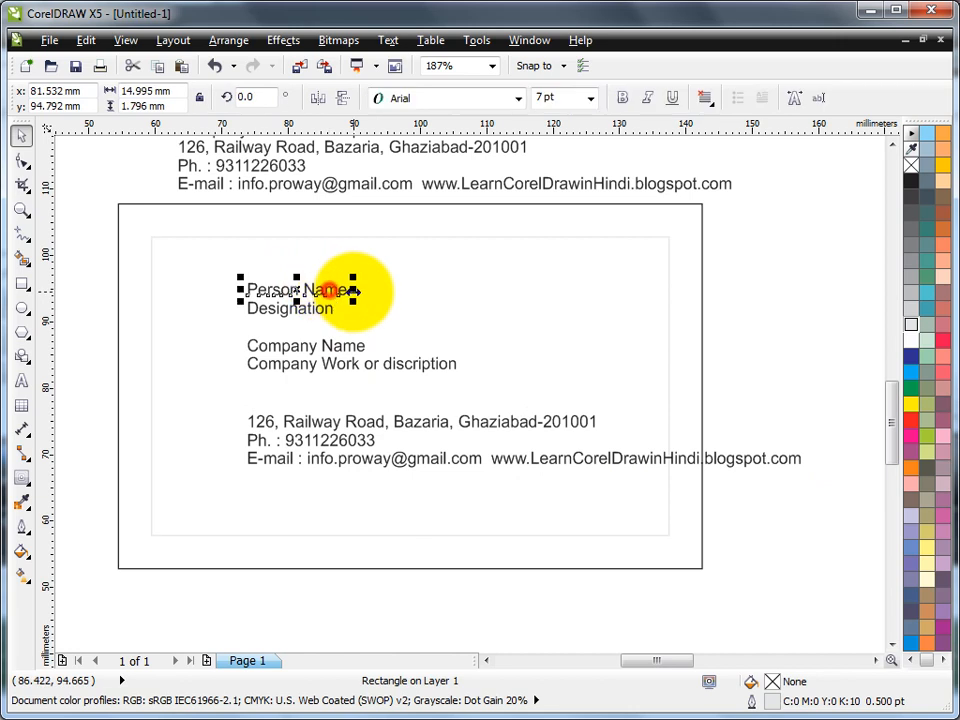
{"action": "left_click", "coordinate": [590, 97]}
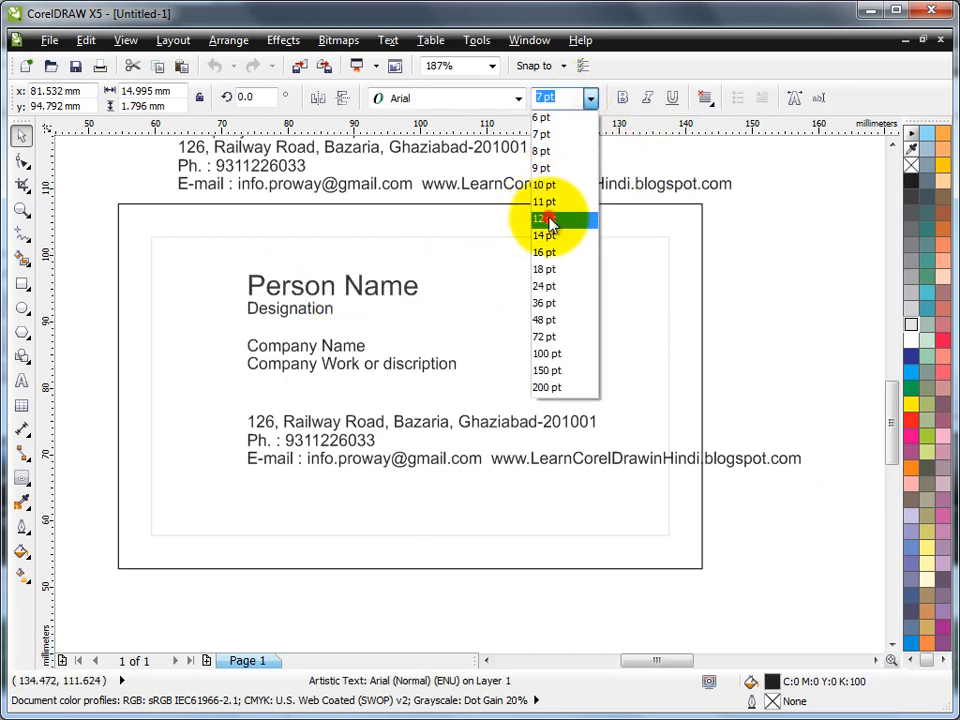
{"action": "left_click", "coordinate": [549, 219]}
{"action": "left_click", "coordinate": [623, 97]}
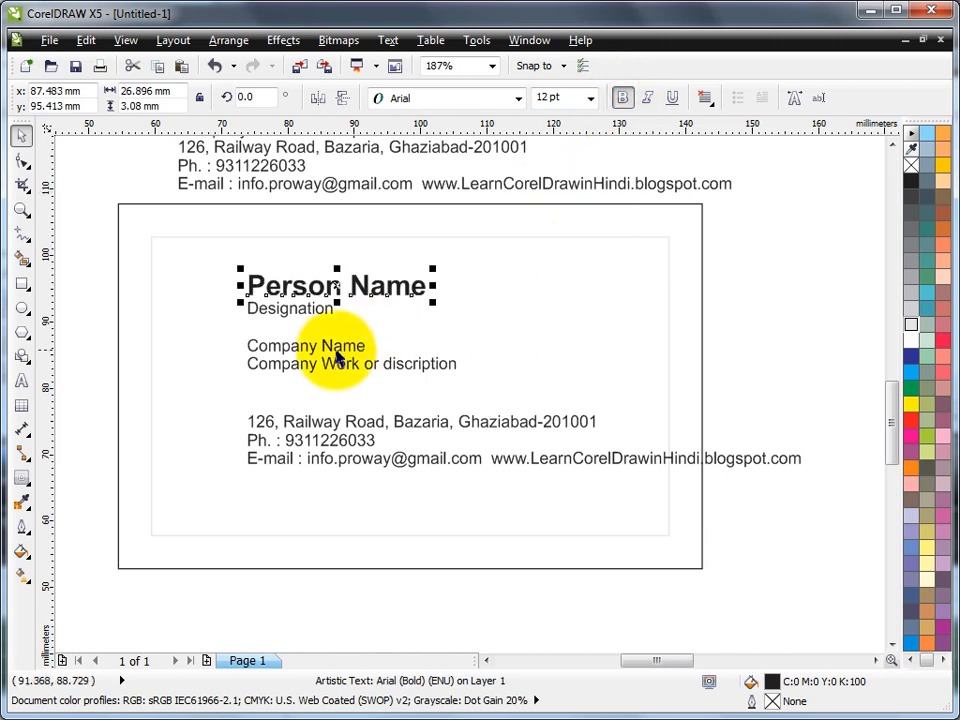
{"action": "left_click", "coordinate": [345, 347]}
{"action": "left_click", "coordinate": [588, 97]}
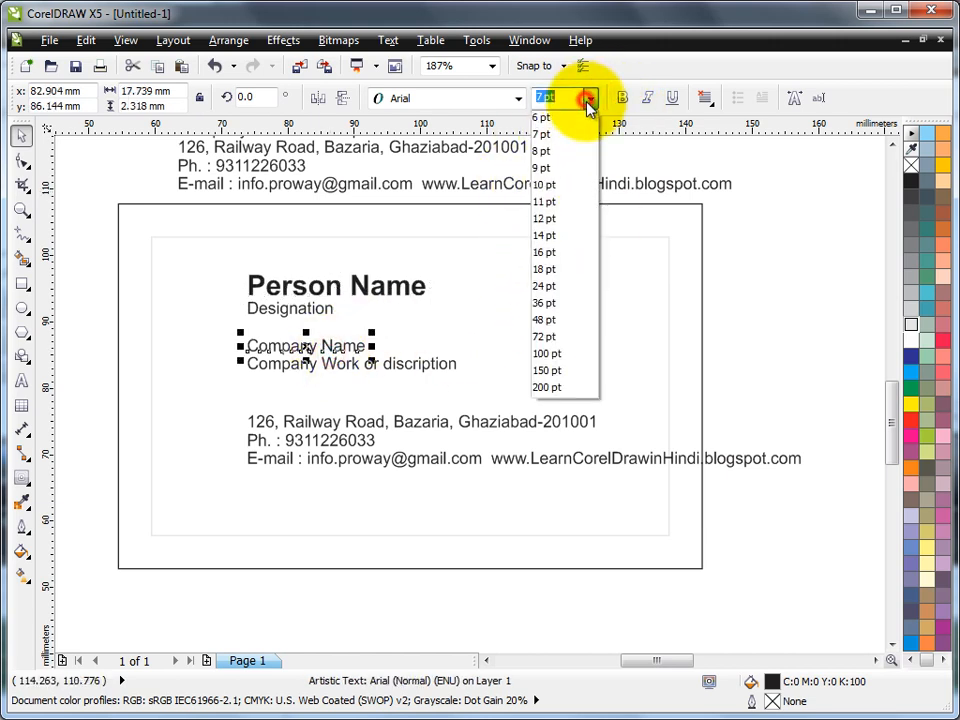
{"action": "left_click", "coordinate": [552, 236]}
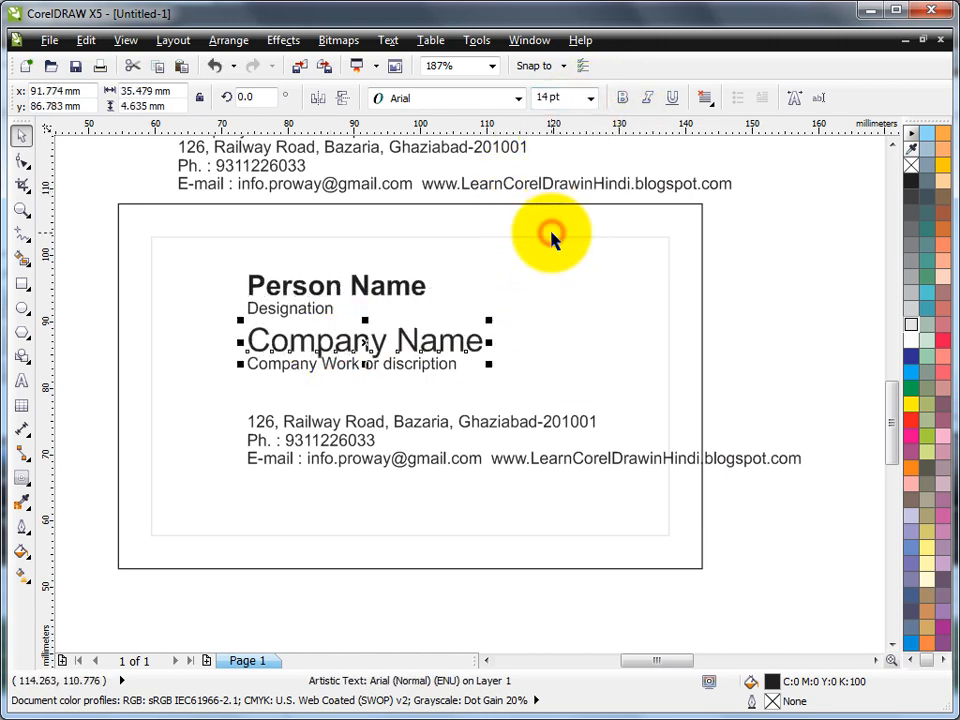
{"action": "left_click", "coordinate": [622, 97]}
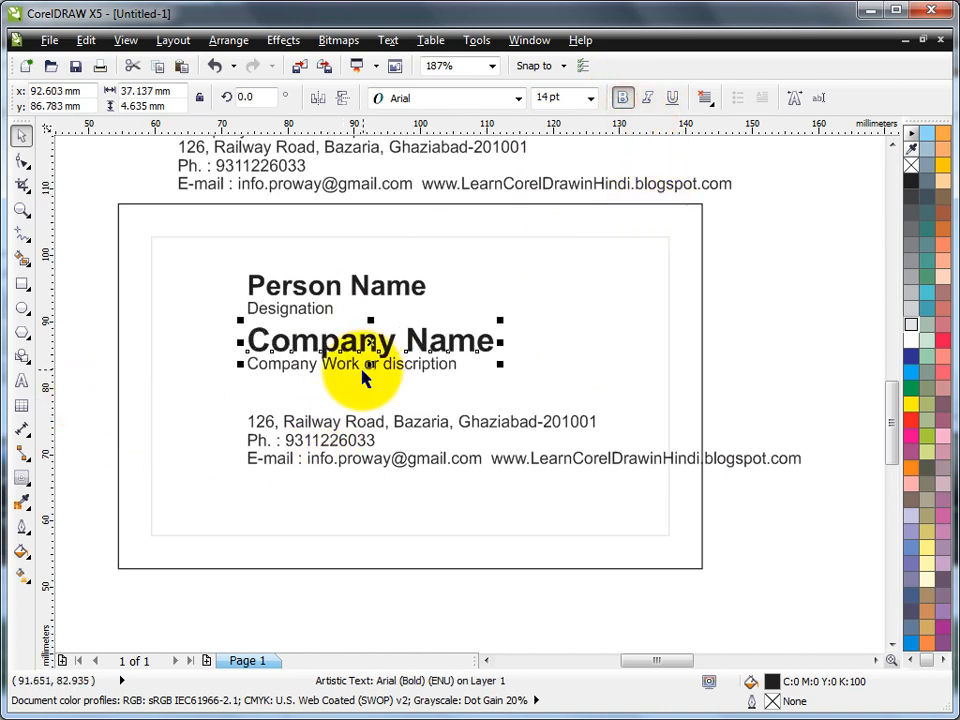
Move Person Name and Designation to the card top and the e-mail line to the bottom edge, and adjust the tagline and inner border
{"action": "left_click_drag", "start_coordinate": [71, 255], "coordinate": [481, 324]}
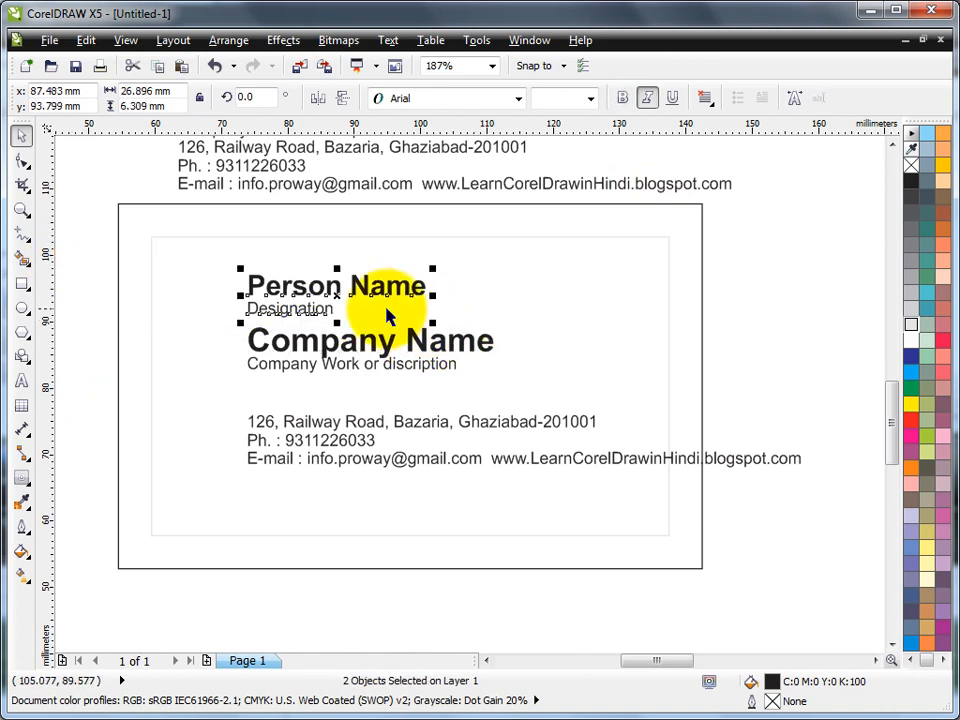
{"action": "left_click_drag", "start_coordinate": [366, 288], "coordinate": [430, 250]}
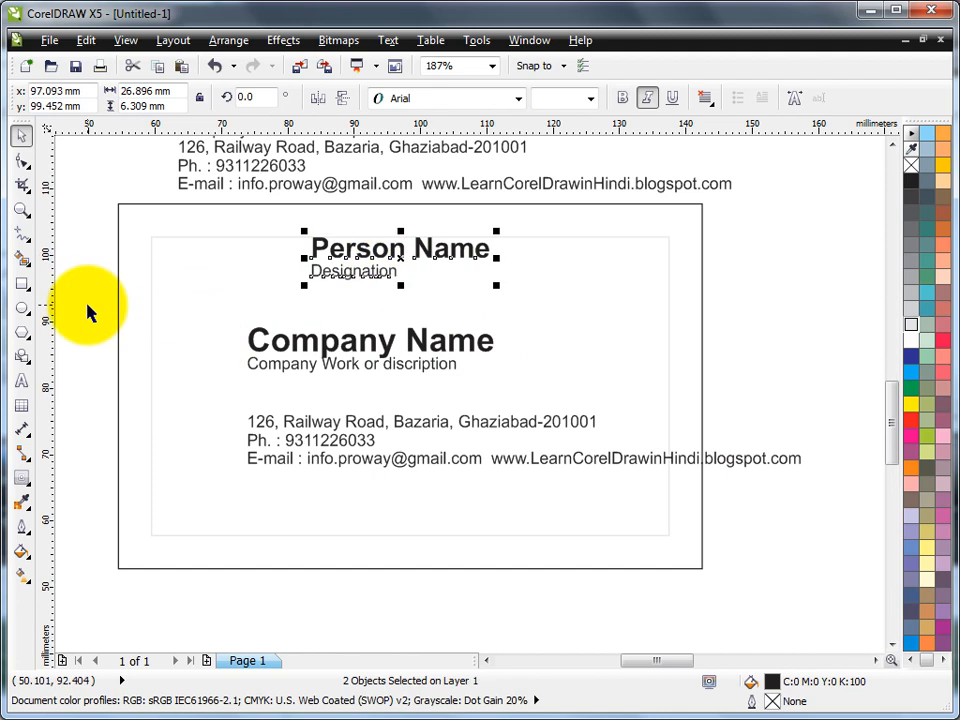
{"action": "left_click_drag", "start_coordinate": [406, 363], "coordinate": [392, 381]}
{"action": "left_click_drag", "start_coordinate": [343, 467], "coordinate": [223, 531]}
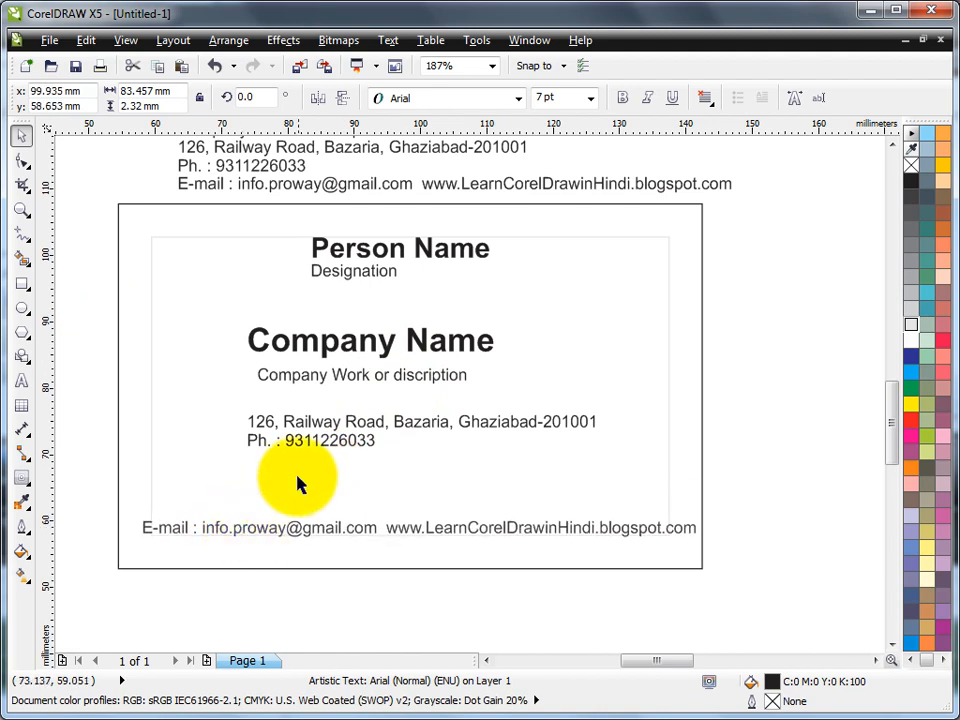
{"action": "left_click_drag", "start_coordinate": [318, 437], "coordinate": [321, 452]}
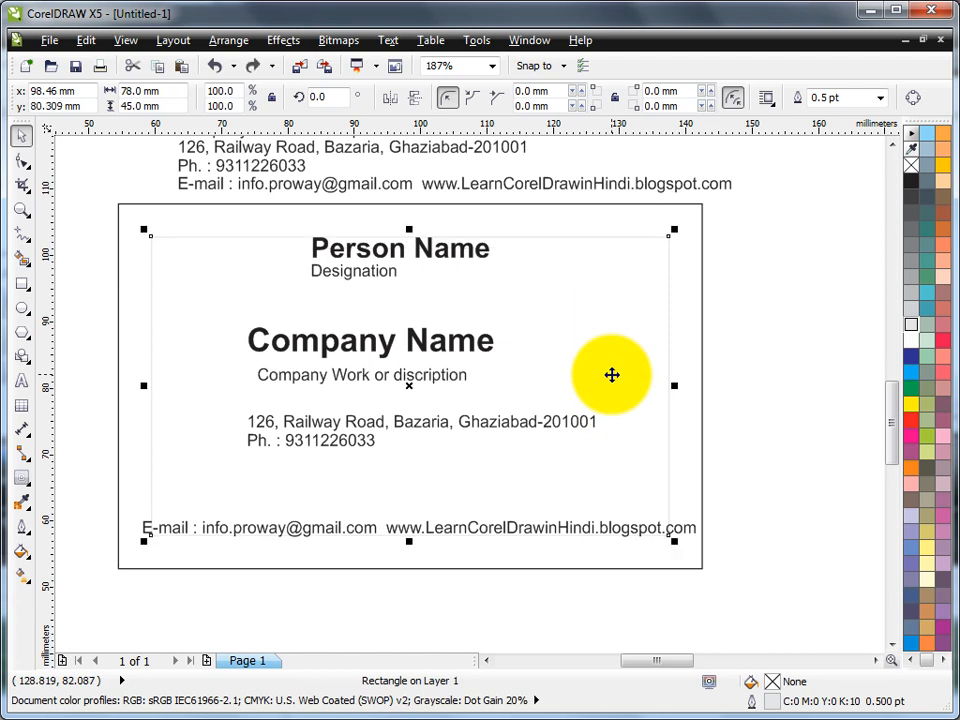
Combine the address and phone lines into one text object with Ctrl+L
{"action": "left_click", "coordinate": [791, 342]}
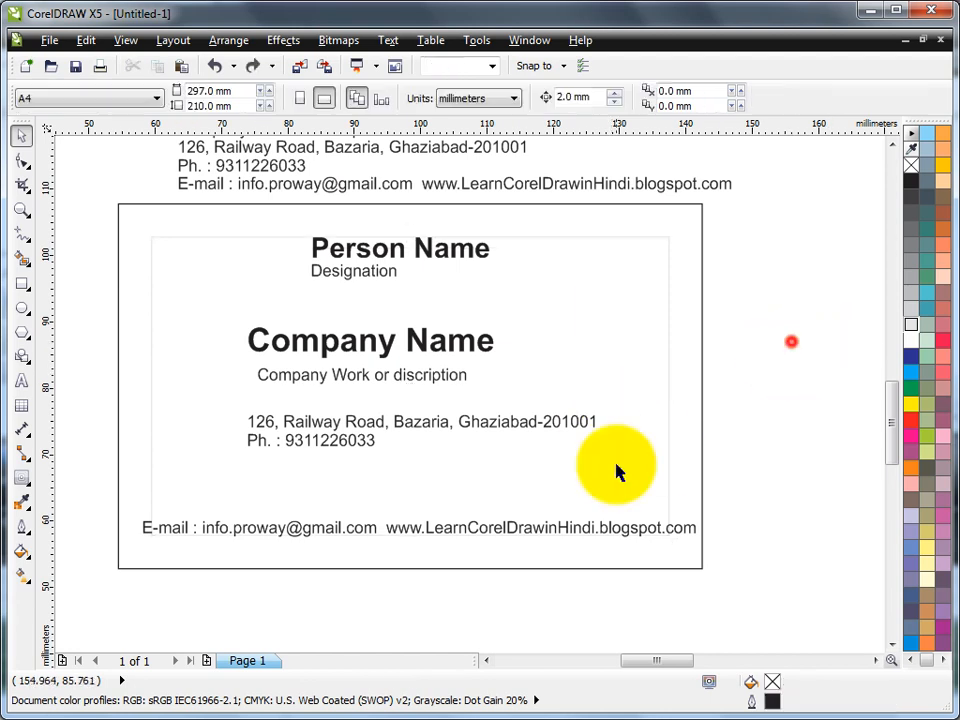
{"action": "left_click", "coordinate": [404, 421]}
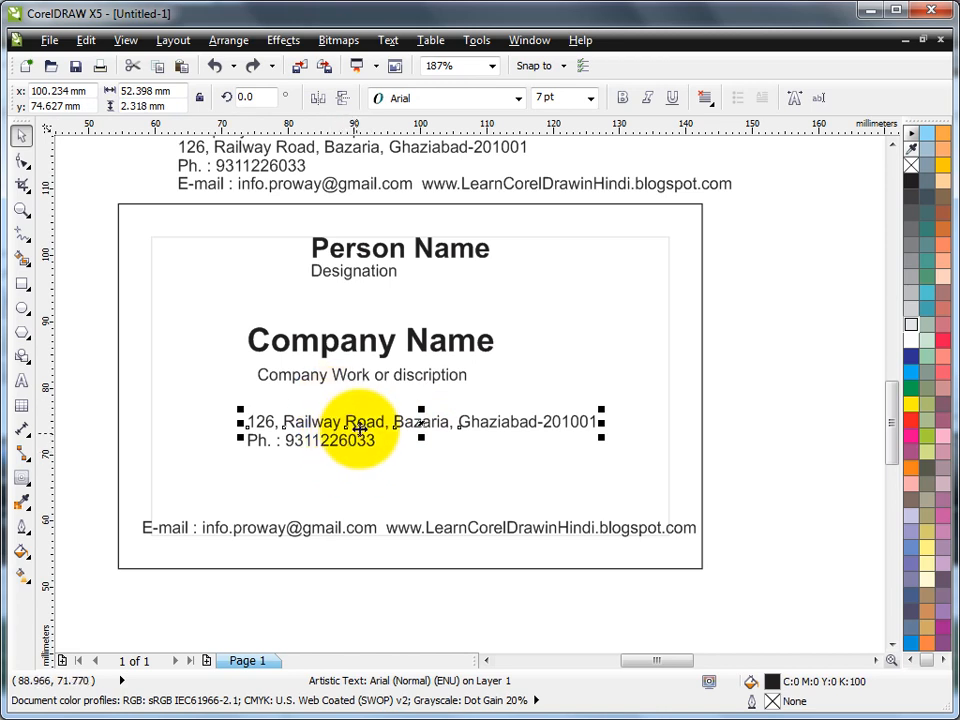
{"action": "left_click", "coordinate": [356, 448], "text": "shift"}
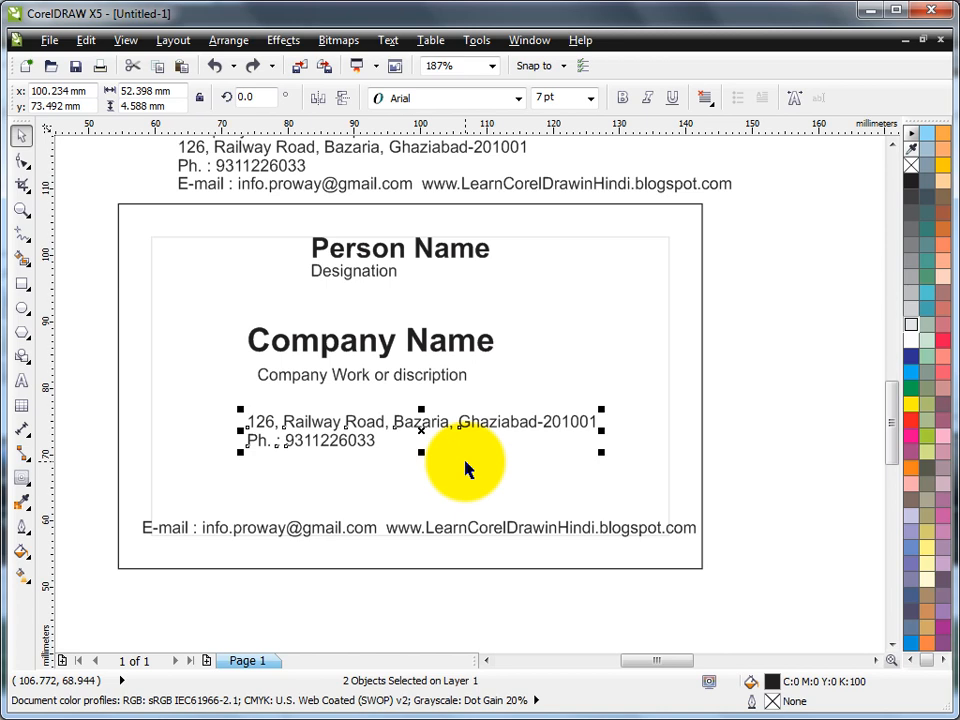
{"action": "key", "text": "ctrl+l"}
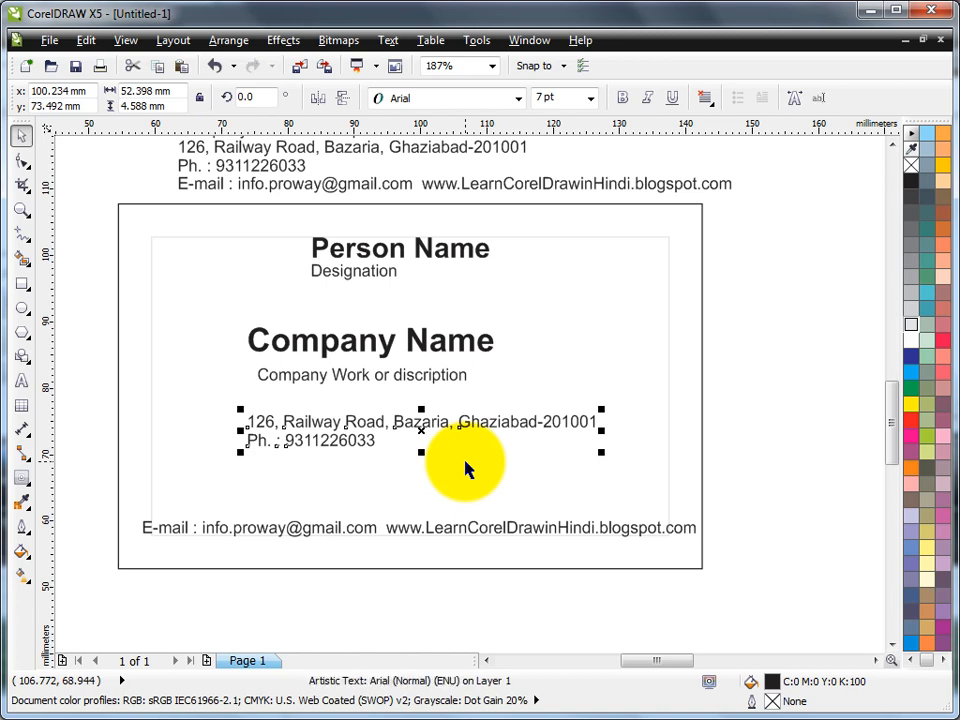
Join the phone number onto the address line and move that line just above the e-mail line
{"action": "left_click", "coordinate": [228, 42]}
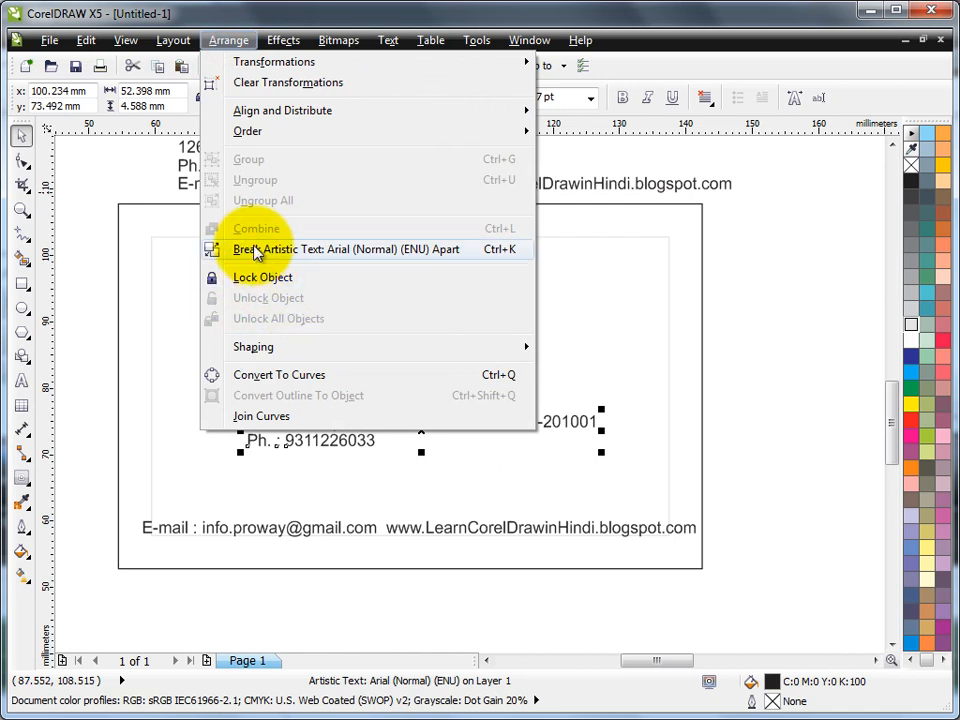
{"action": "left_click", "coordinate": [725, 306]}
{"action": "left_click", "coordinate": [21, 381]}
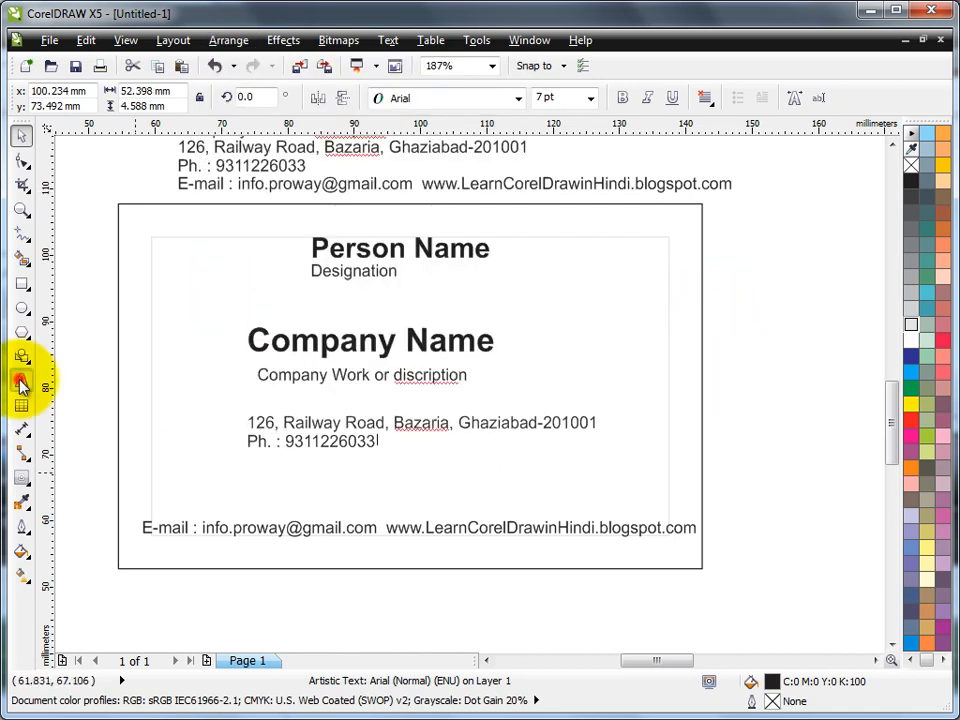
{"action": "left_click", "coordinate": [250, 441]}
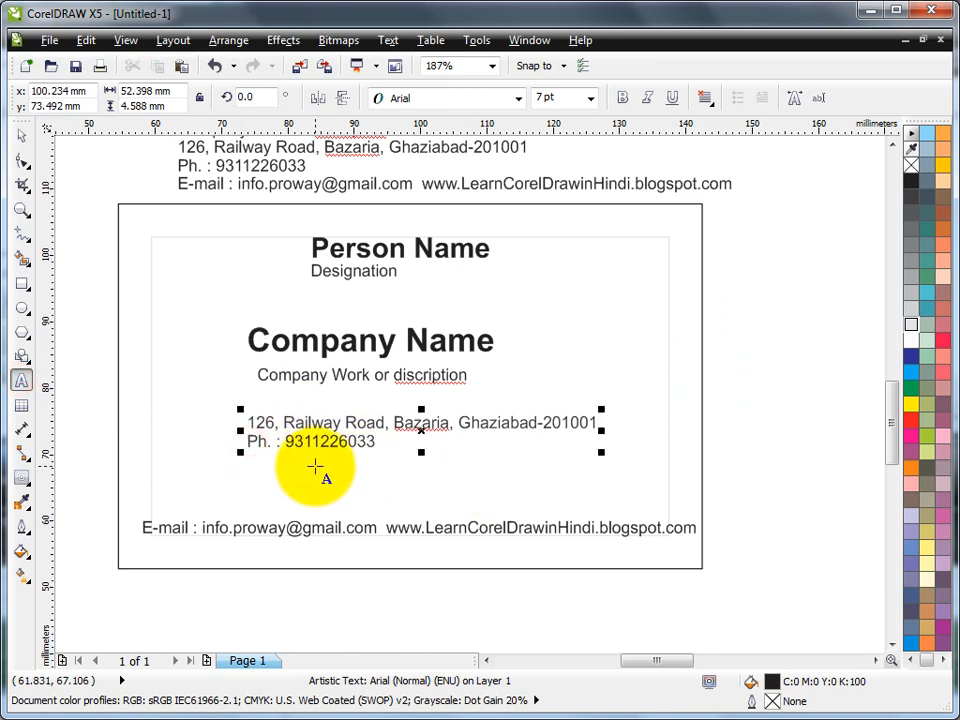
{"action": "key", "text": "BackSpace"}
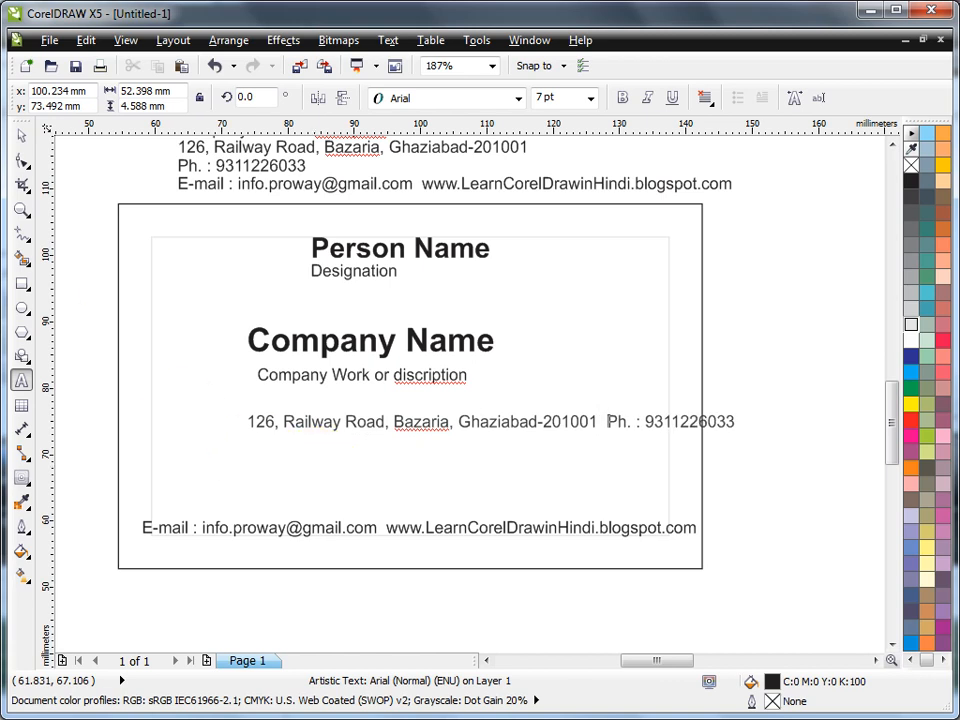
{"action": "left_click", "coordinate": [21, 136]}
{"action": "left_click_drag", "start_coordinate": [491, 426], "coordinate": [404, 504]}
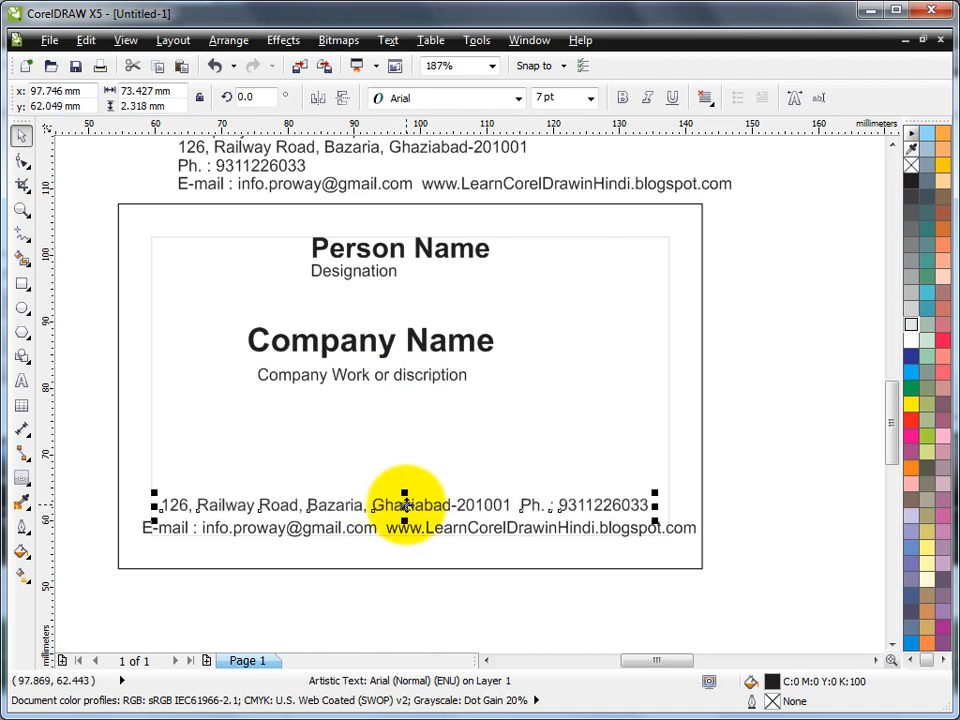
Shift Company Name and tagline toward centre, and centre Person Name and Designation on the card
{"action": "left_click_drag", "start_coordinate": [81, 307], "coordinate": [548, 424]}
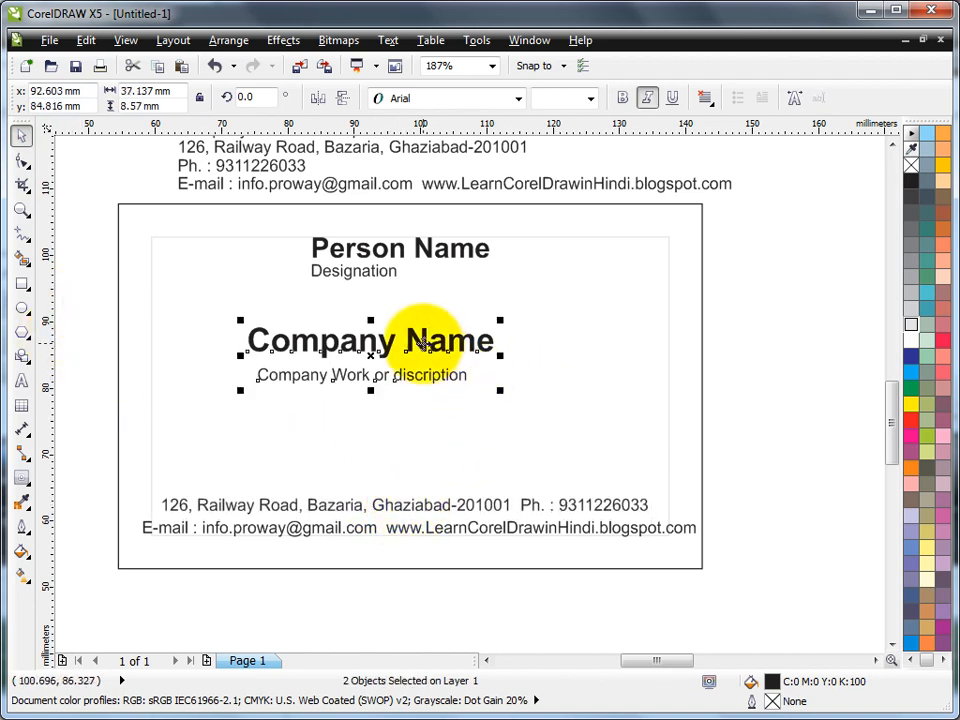
{"action": "left_click_drag", "start_coordinate": [421, 343], "coordinate": [461, 355]}
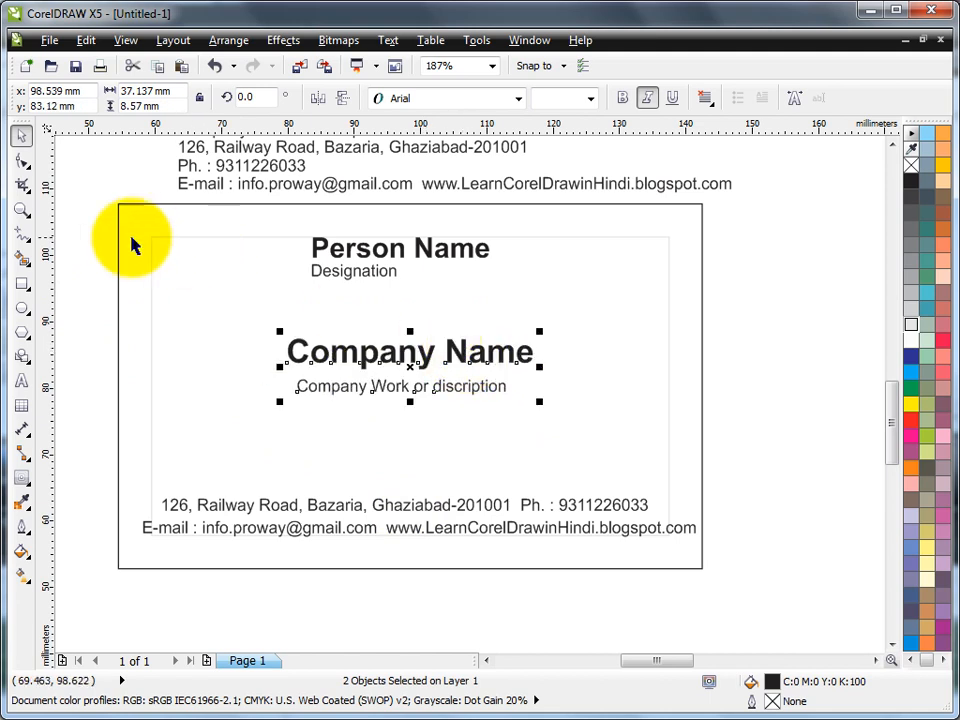
{"action": "left_click_drag", "start_coordinate": [77, 221], "coordinate": [726, 558]}
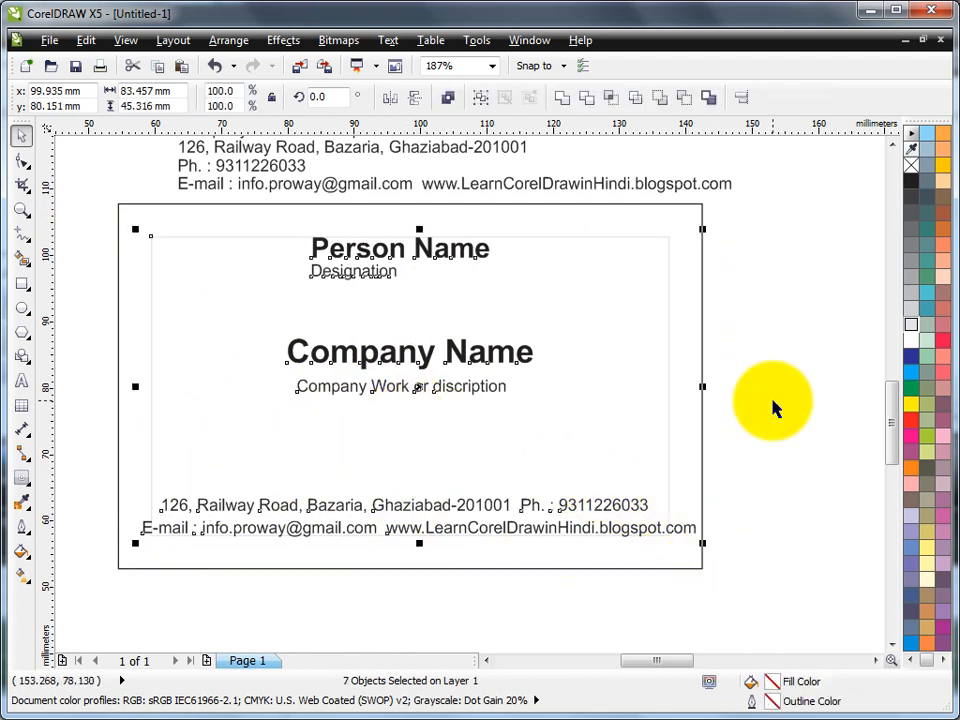
{"action": "left_click", "coordinate": [778, 317]}
{"action": "left_click_drag", "start_coordinate": [89, 203], "coordinate": [534, 303]}
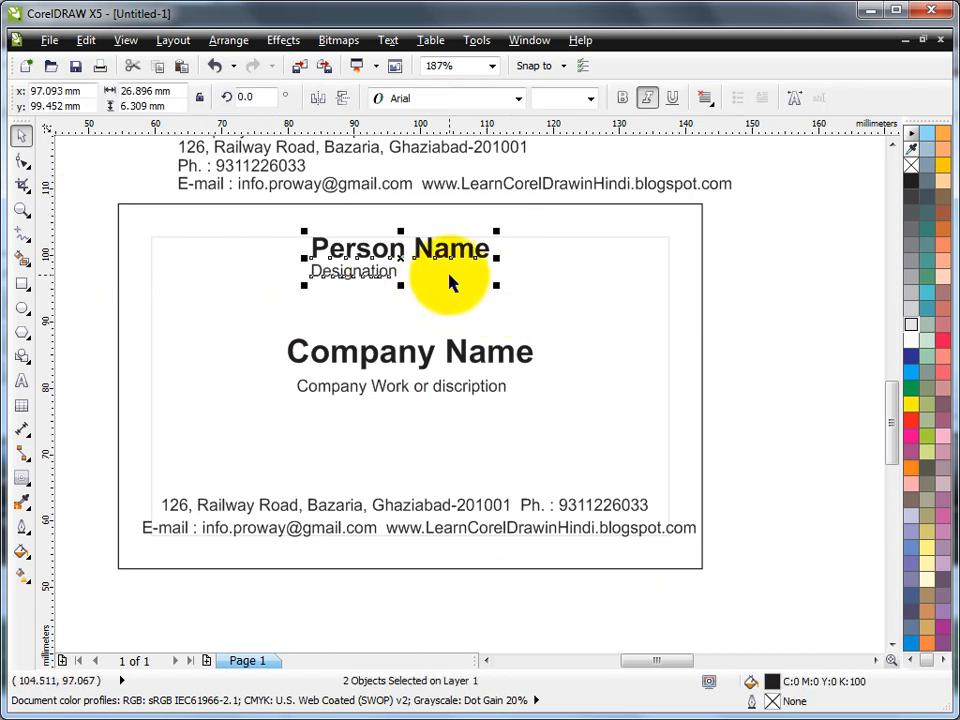
{"action": "left_click", "coordinate": [702, 231], "text": "shift"}
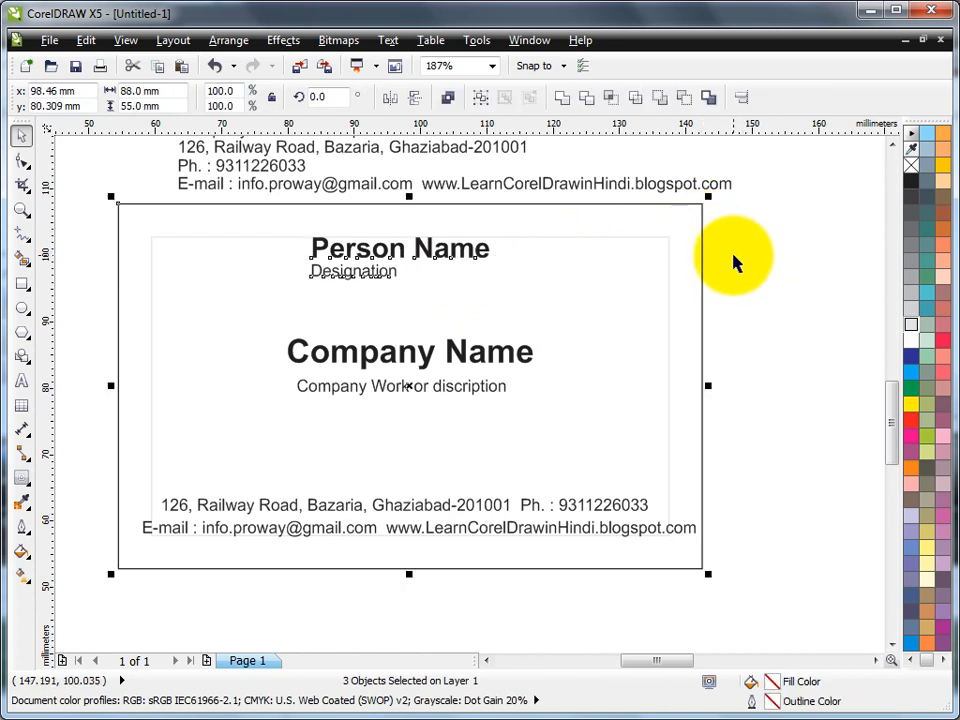
{"action": "key", "text": "c"}
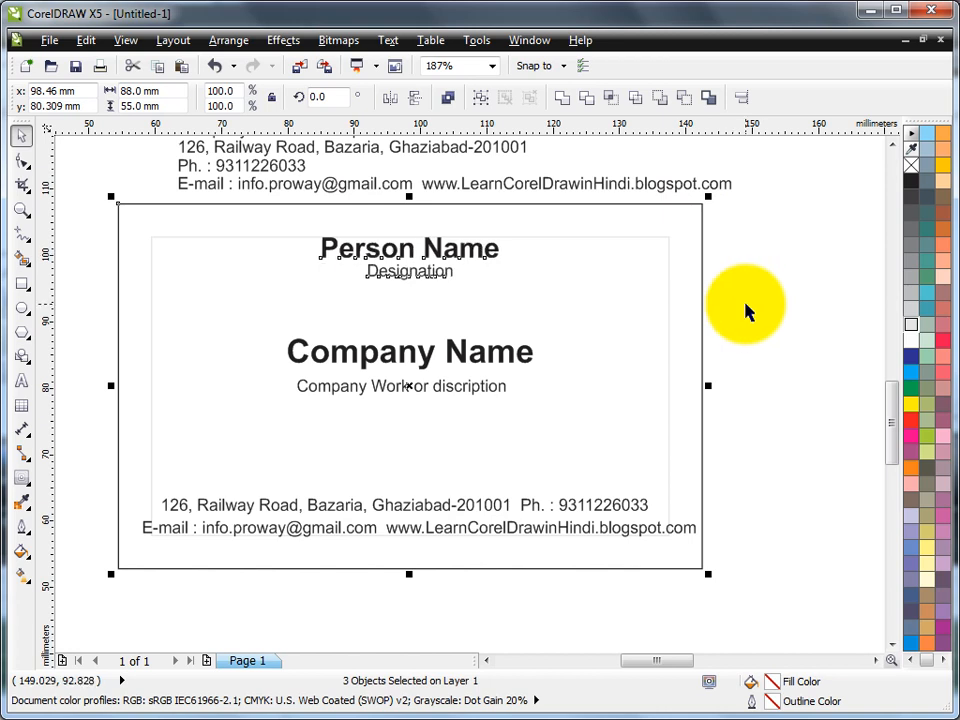
{"action": "left_click", "coordinate": [745, 303]}
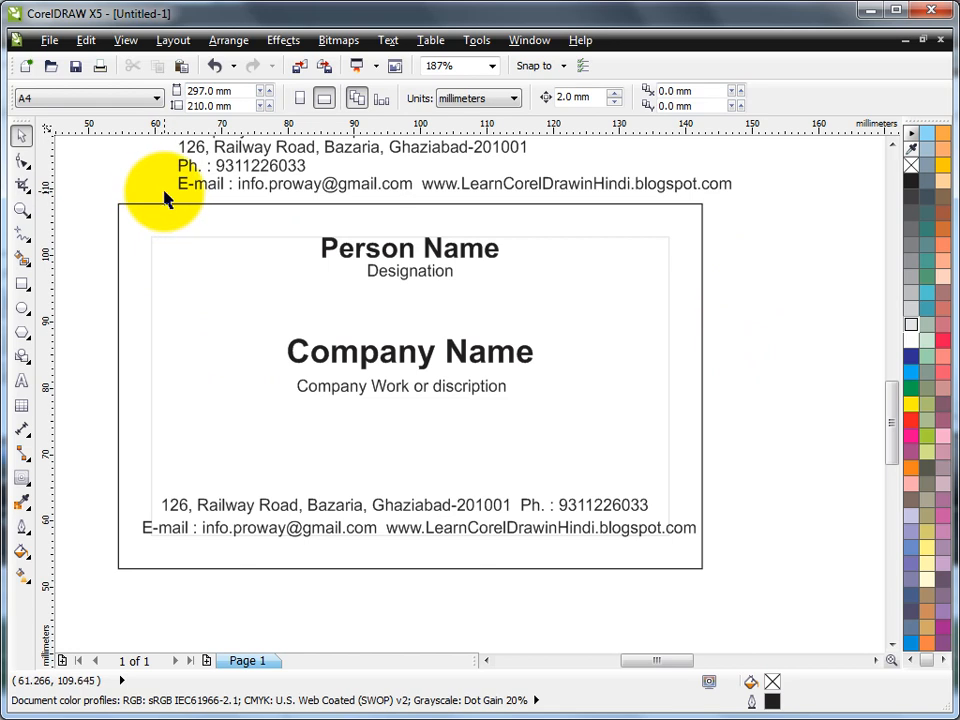
Select all six text lines plus the card border and centre them horizontally with C
{"action": "left_click_drag", "start_coordinate": [165, 196], "coordinate": [568, 422]}
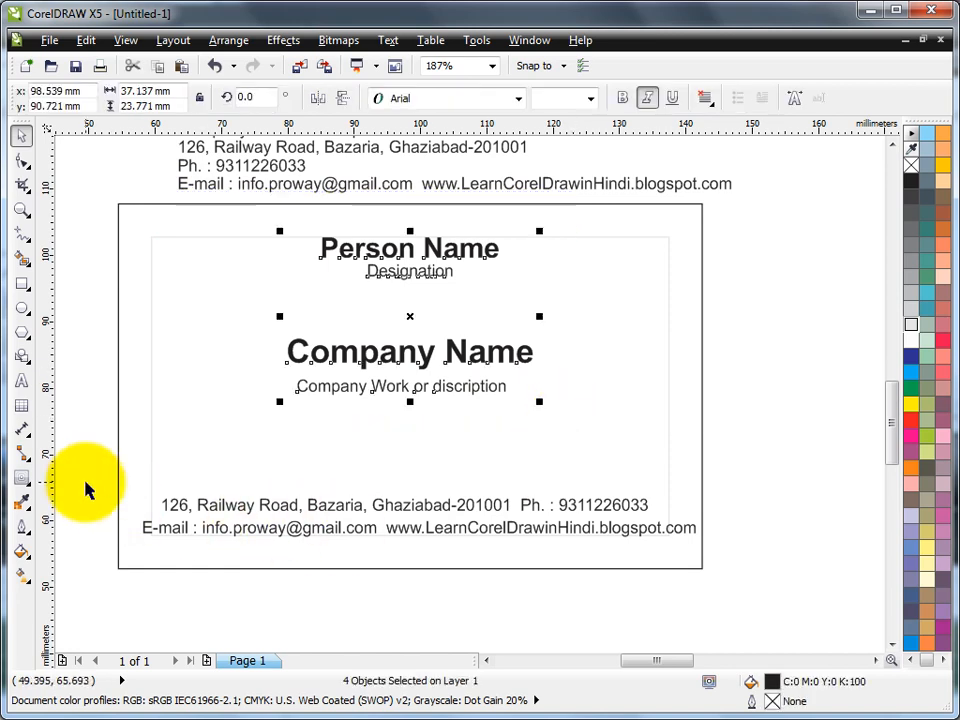
{"action": "left_click_drag", "start_coordinate": [86, 482], "coordinate": [732, 548]}
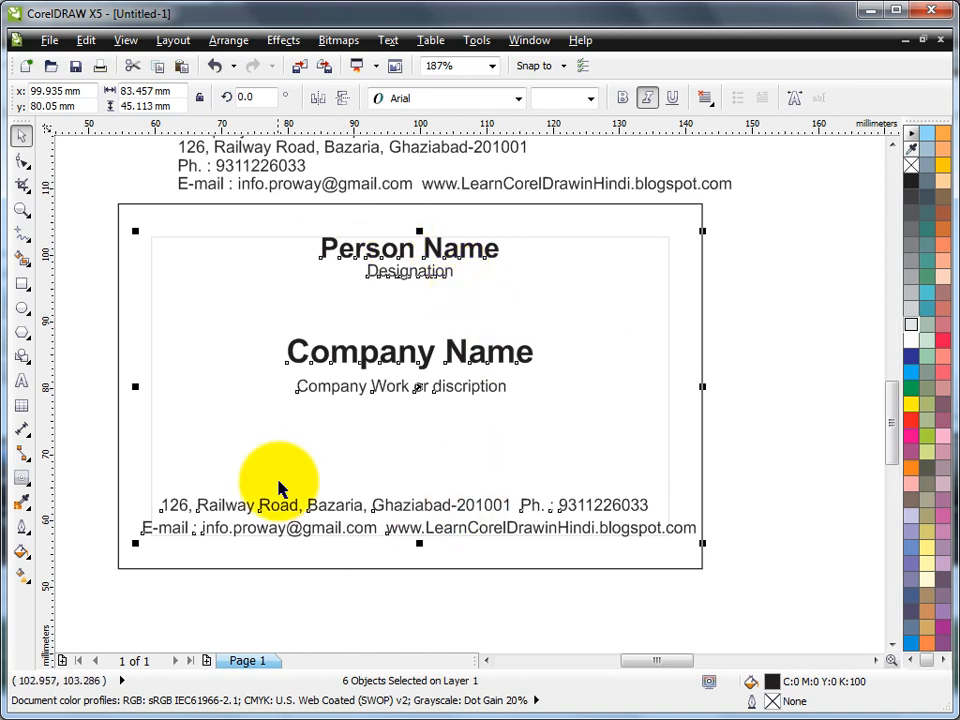
{"action": "left_click", "coordinate": [772, 293]}
{"action": "left_click", "coordinate": [463, 252]}
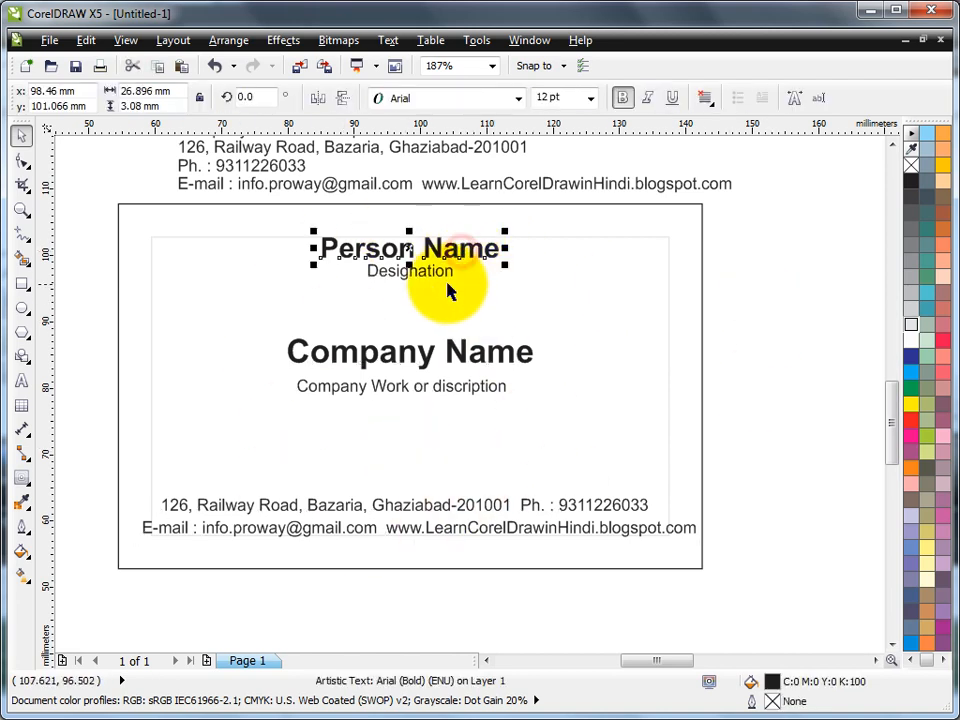
{"action": "left_click", "coordinate": [440, 274], "text": "shift"}
{"action": "left_click", "coordinate": [420, 348], "text": "shift"}
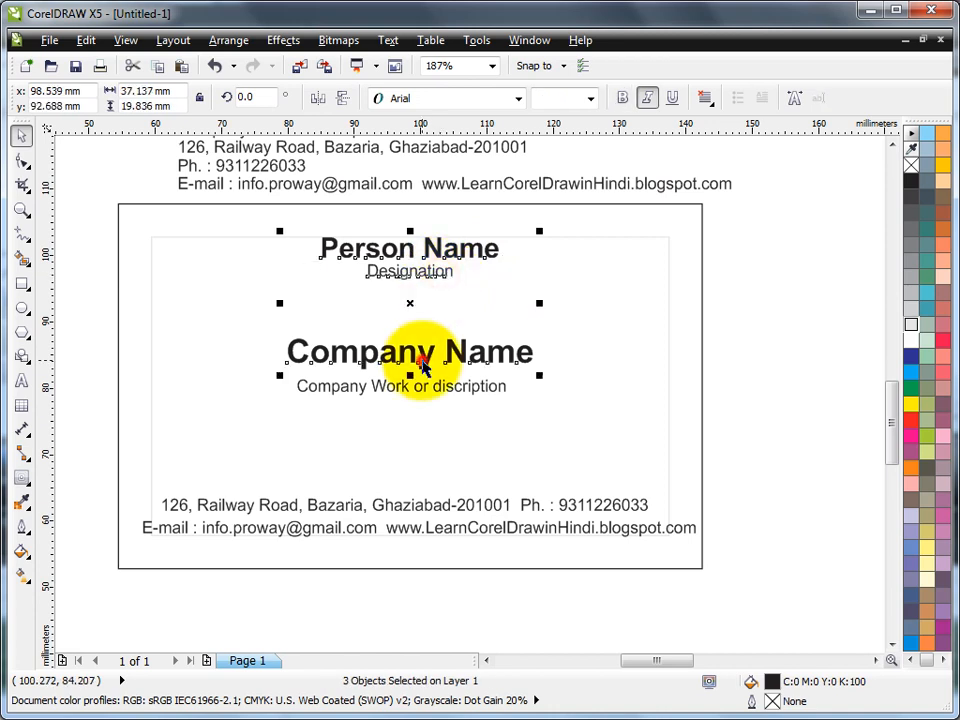
{"action": "left_click", "coordinate": [407, 398], "text": "shift"}
{"action": "left_click", "coordinate": [322, 505], "text": "shift"}
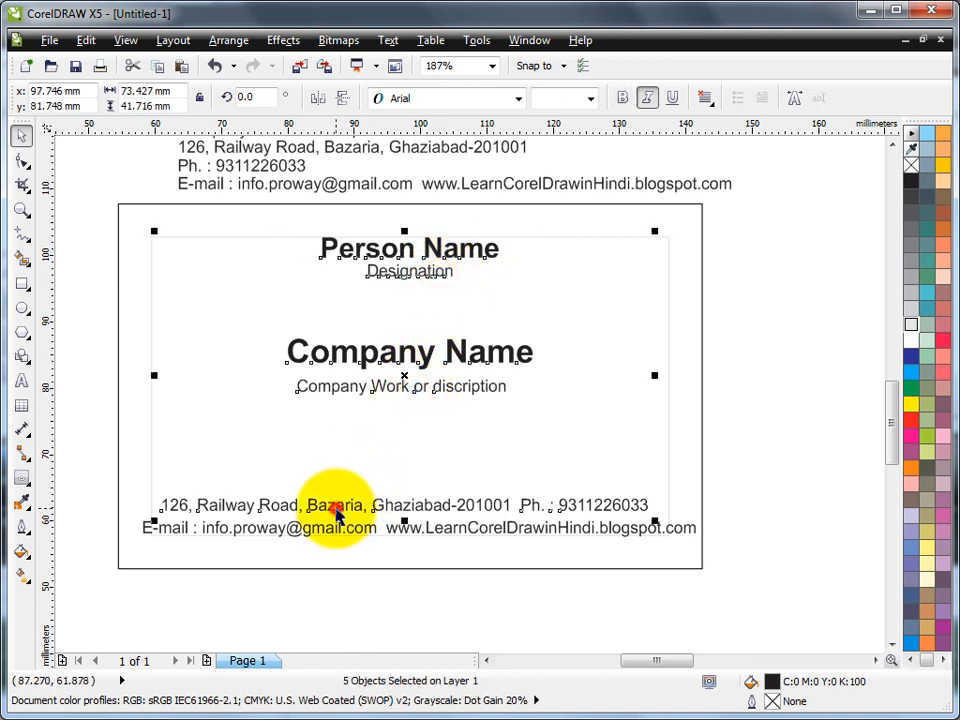
{"action": "left_click", "coordinate": [316, 537], "text": "shift"}
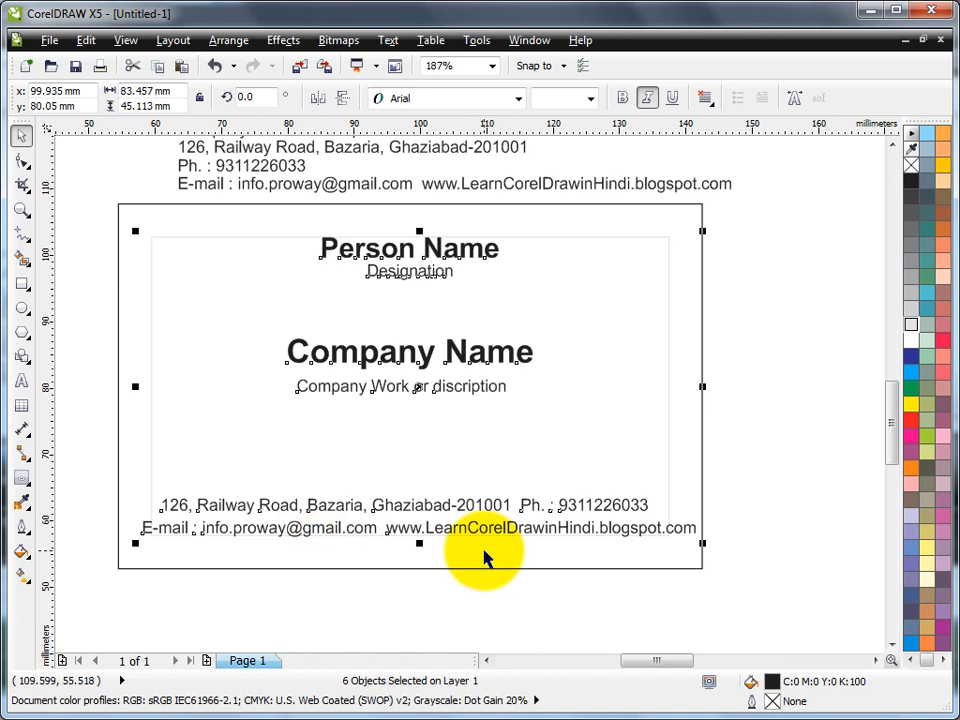
{"action": "left_click", "coordinate": [702, 282], "text": "shift"}
{"action": "key", "text": "c"}
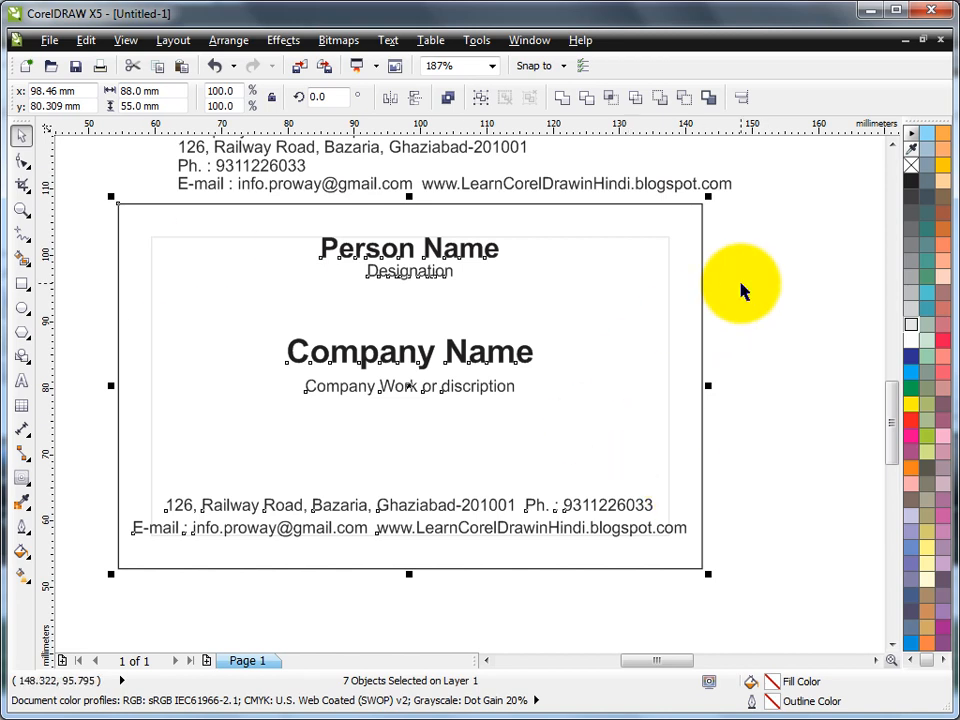
{"action": "left_click", "coordinate": [740, 288]}
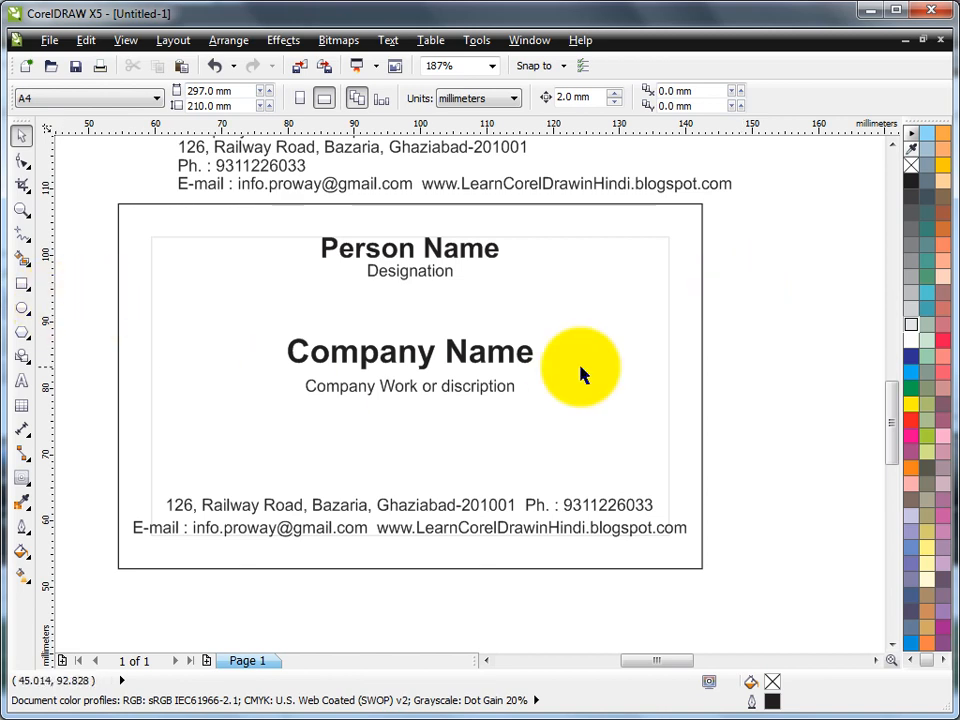
Draw a full-width red band with no outline across Company Name and send it behind the text
{"action": "left_click", "coordinate": [22, 284]}
{"action": "left_click_drag", "start_coordinate": [117, 316], "coordinate": [703, 363]}
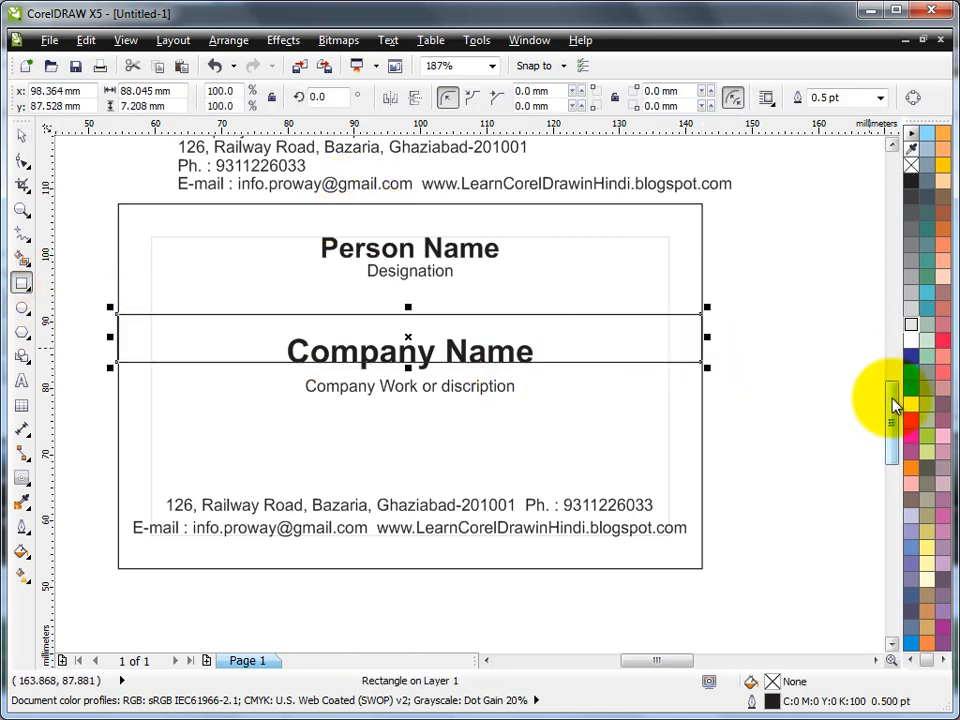
{"action": "left_click", "coordinate": [911, 423]}
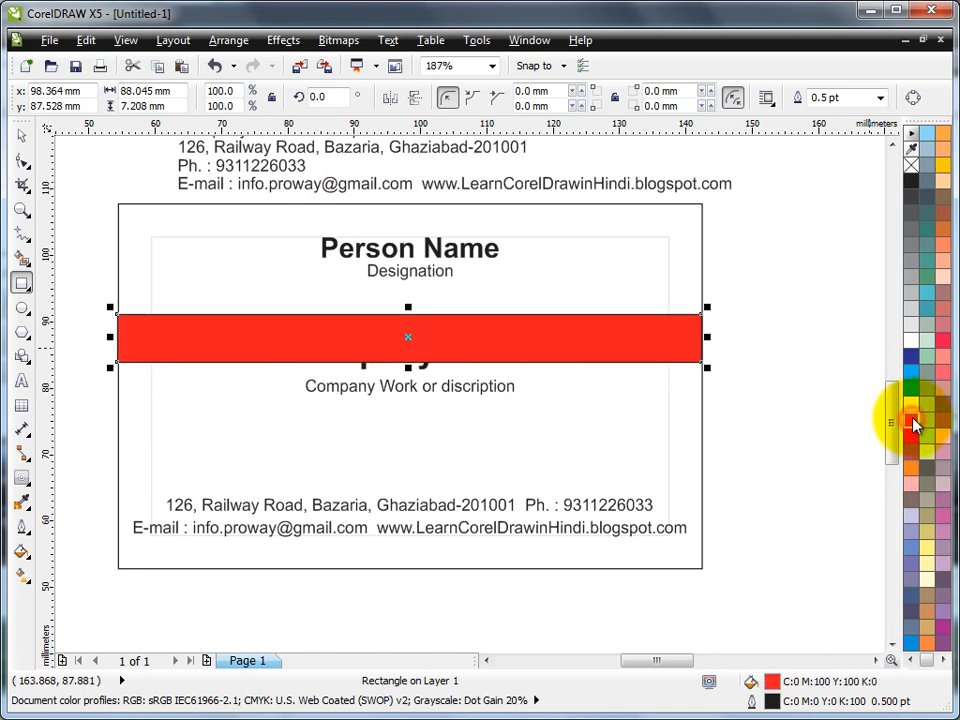
{"action": "right_click", "coordinate": [911, 166]}
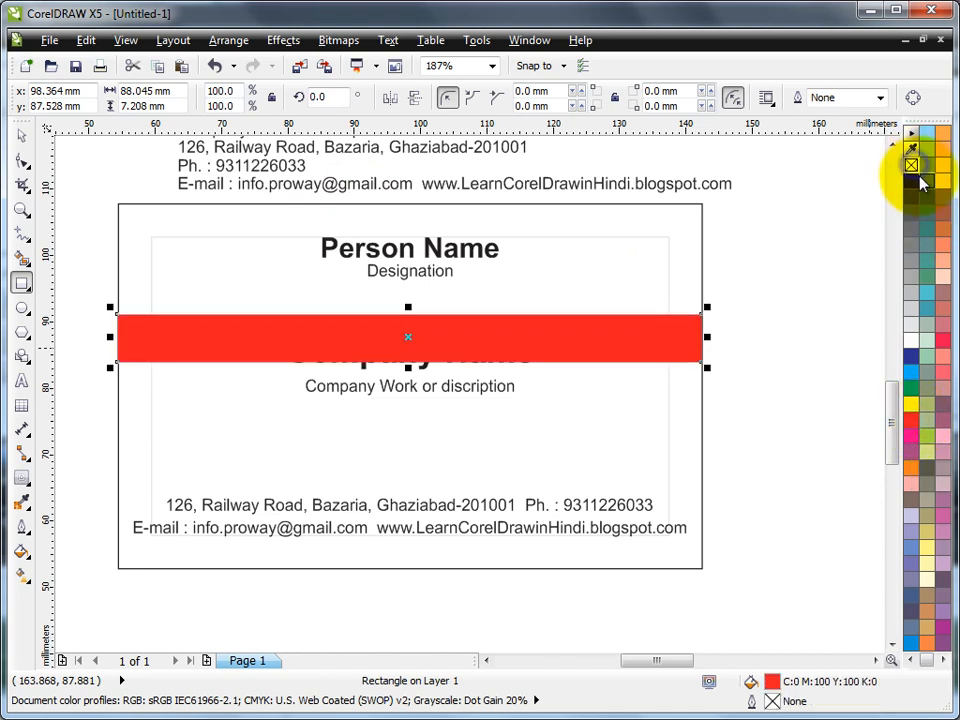
{"action": "left_click", "coordinate": [236, 44]}
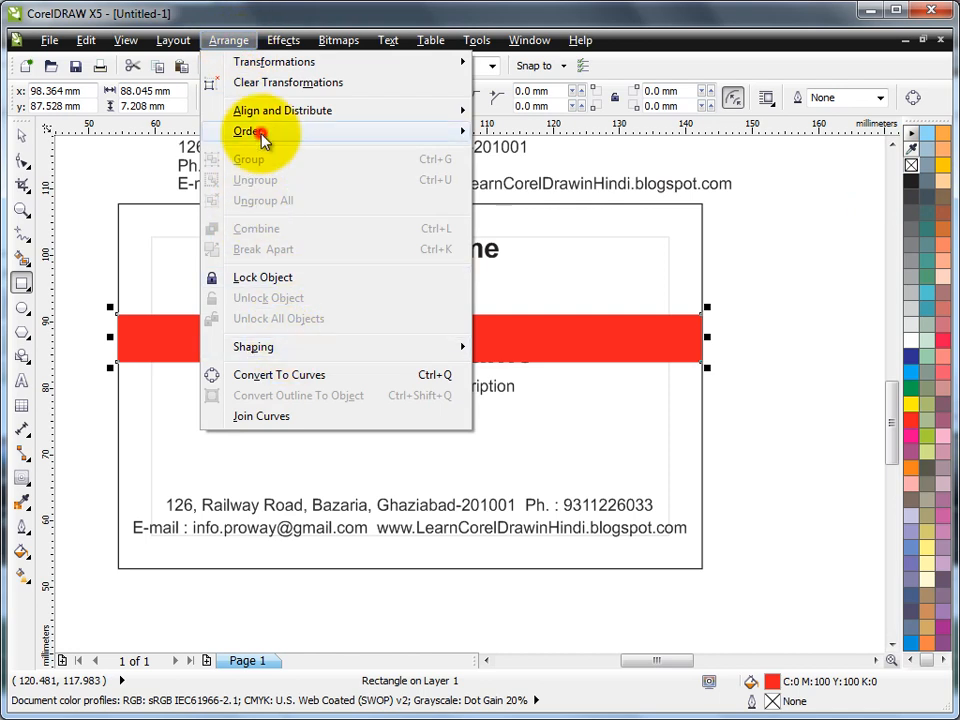
{"action": "mouse_move", "coordinate": [287, 130]}
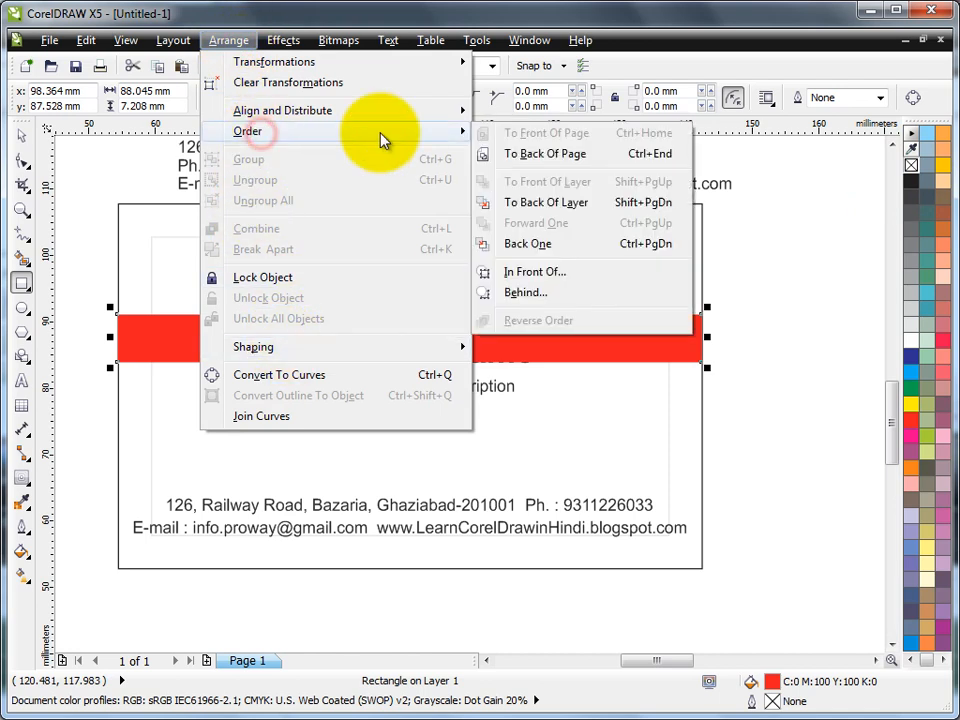
{"action": "left_click", "coordinate": [567, 204]}
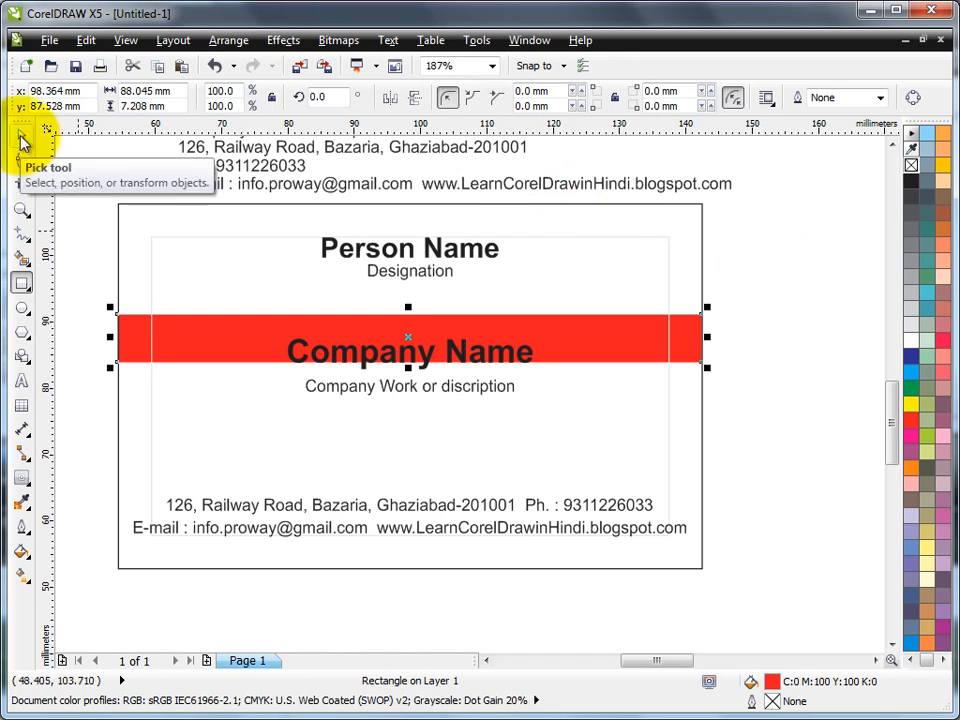
Select Company Name together with the card border
{"action": "left_click", "coordinate": [22, 140]}
{"action": "left_click", "coordinate": [367, 366]}
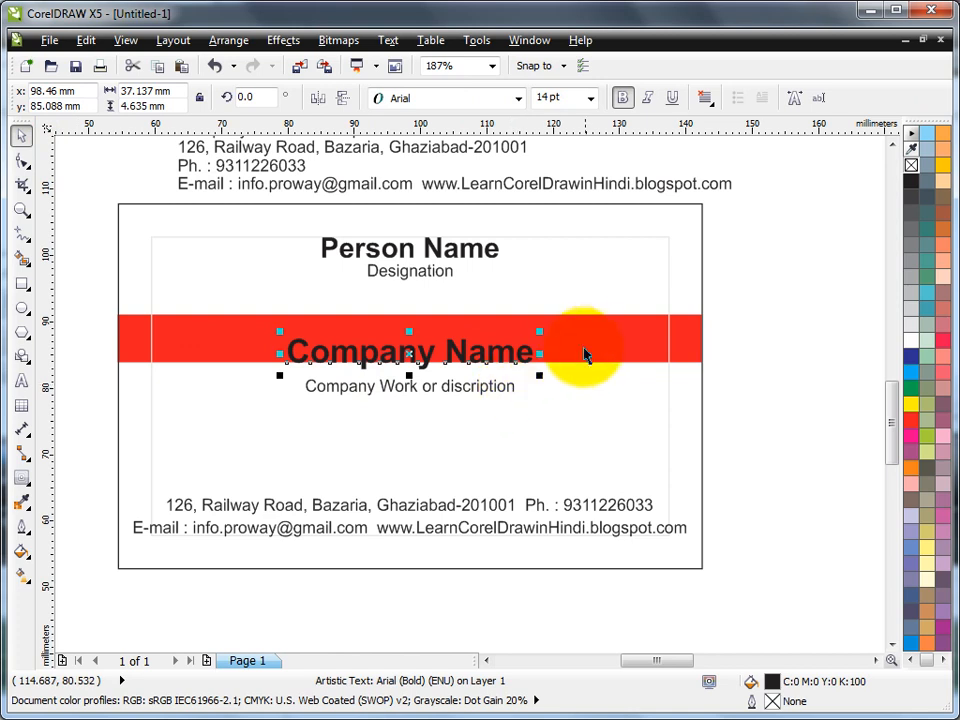
{"action": "left_click", "coordinate": [694, 352], "text": "shift"}
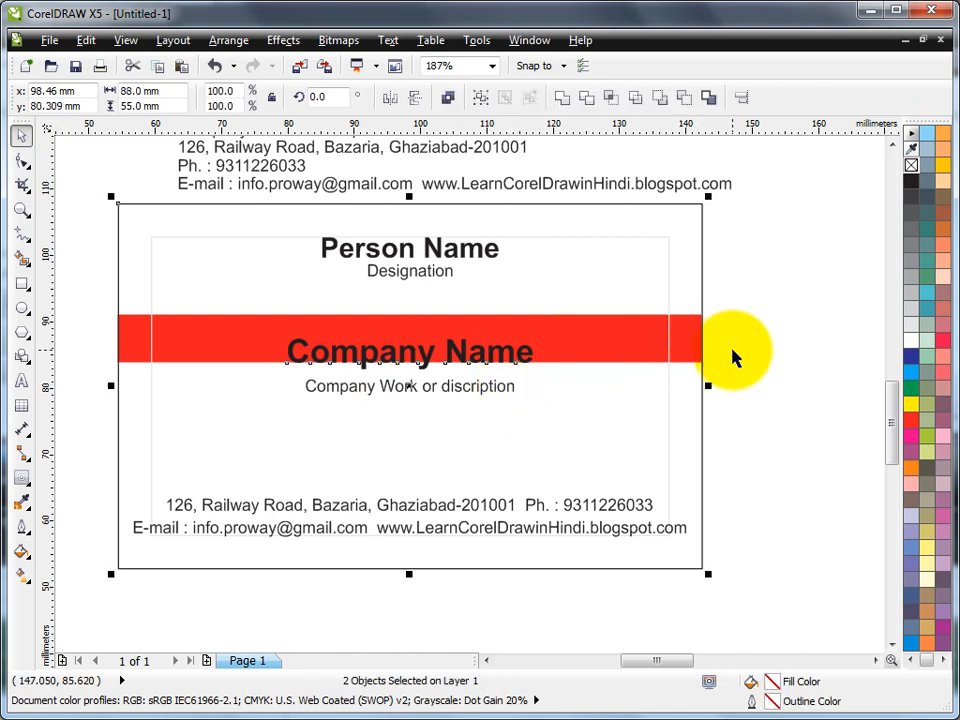
Bring the red band and its texts to the front
{"action": "left_click", "coordinate": [767, 305]}
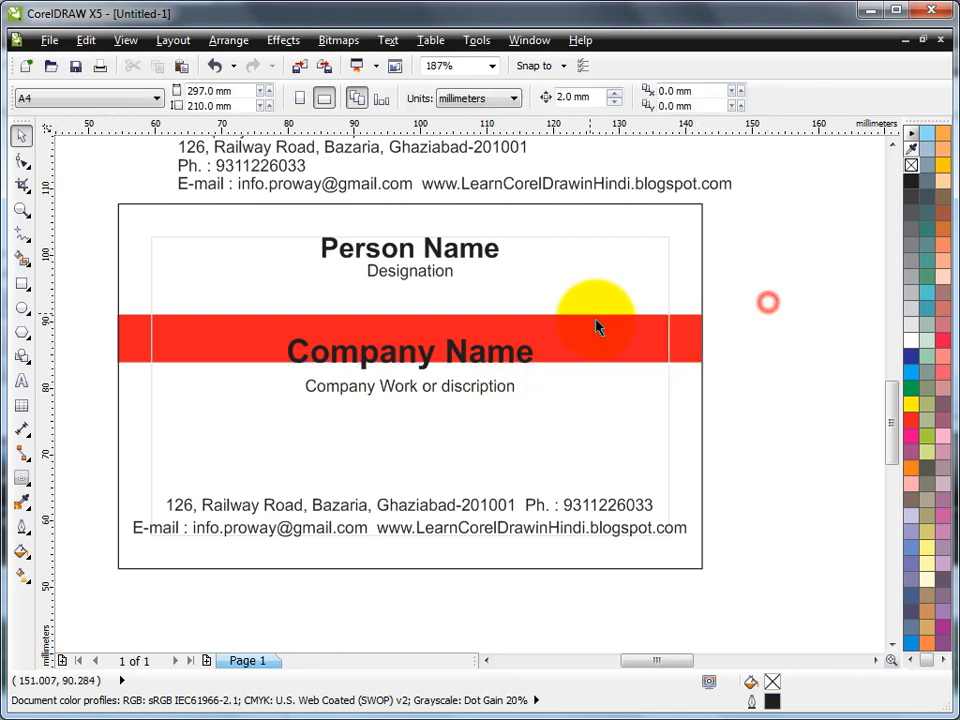
{"action": "left_click", "coordinate": [701, 235]}
{"action": "left_click", "coordinate": [758, 274]}
{"action": "left_click", "coordinate": [701, 336]}
{"action": "left_click", "coordinate": [710, 352]}
{"action": "left_click", "coordinate": [680, 345]}
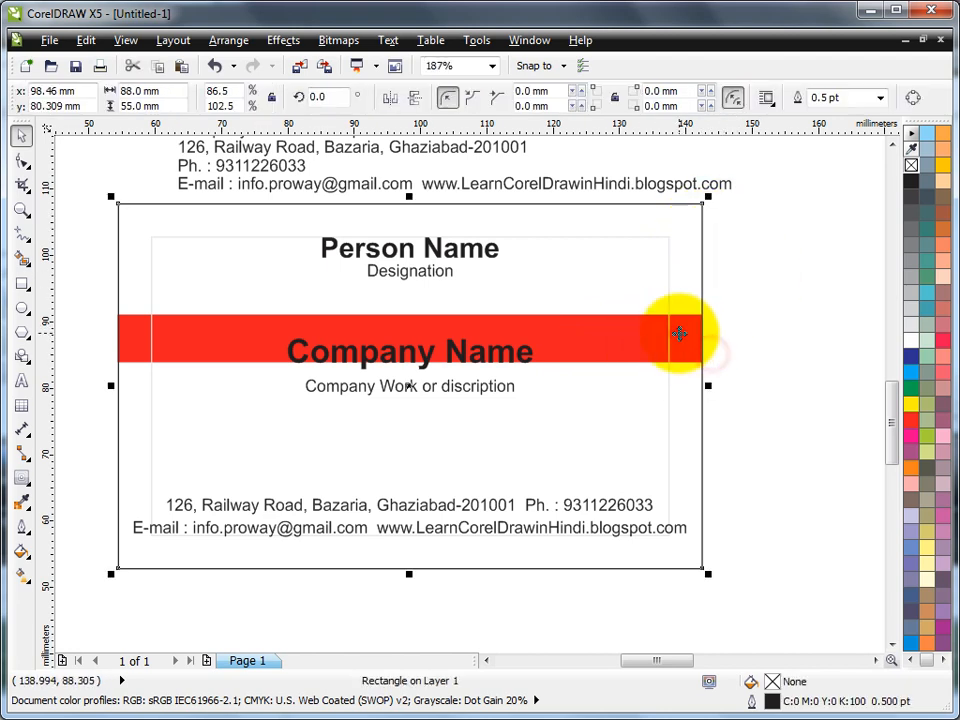
{"action": "left_click", "coordinate": [766, 266]}
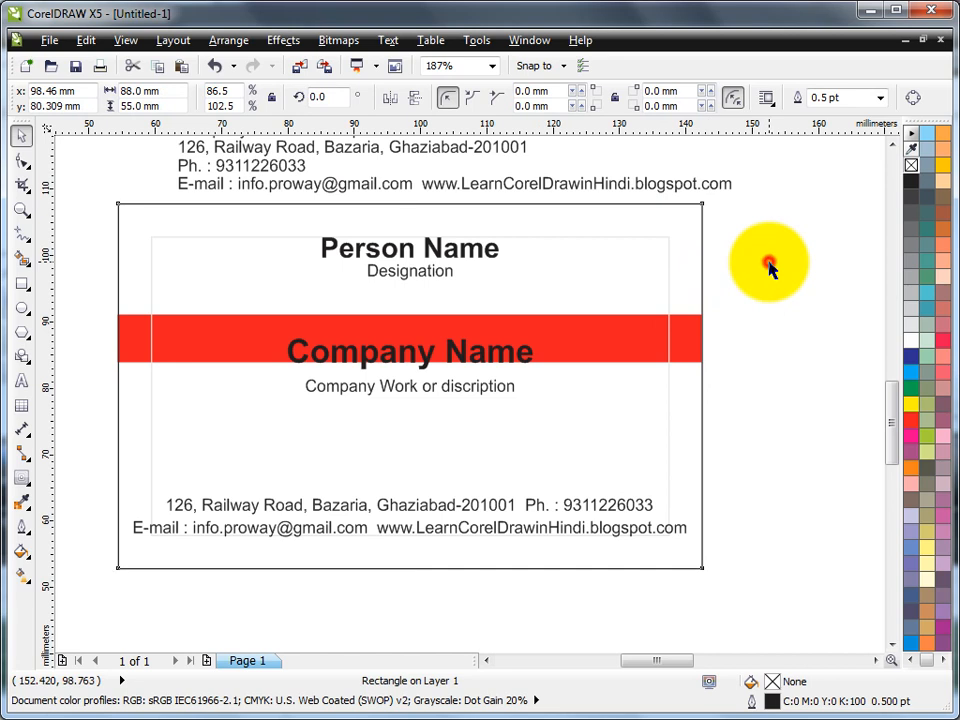
{"action": "left_click_drag", "start_coordinate": [79, 295], "coordinate": [724, 431]}
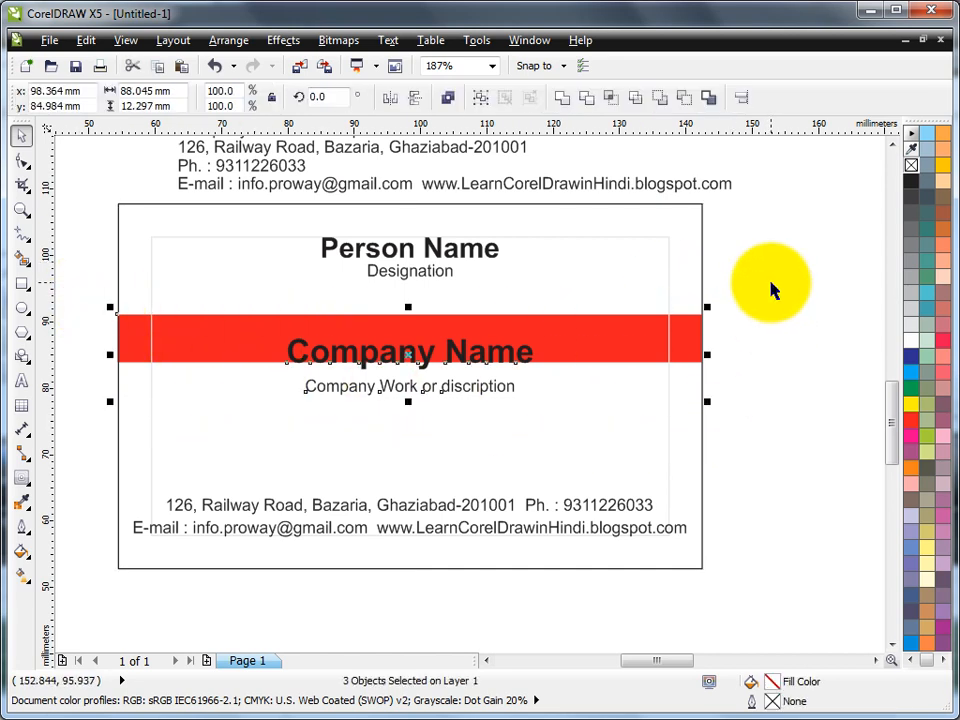
{"action": "left_click", "coordinate": [230, 42]}
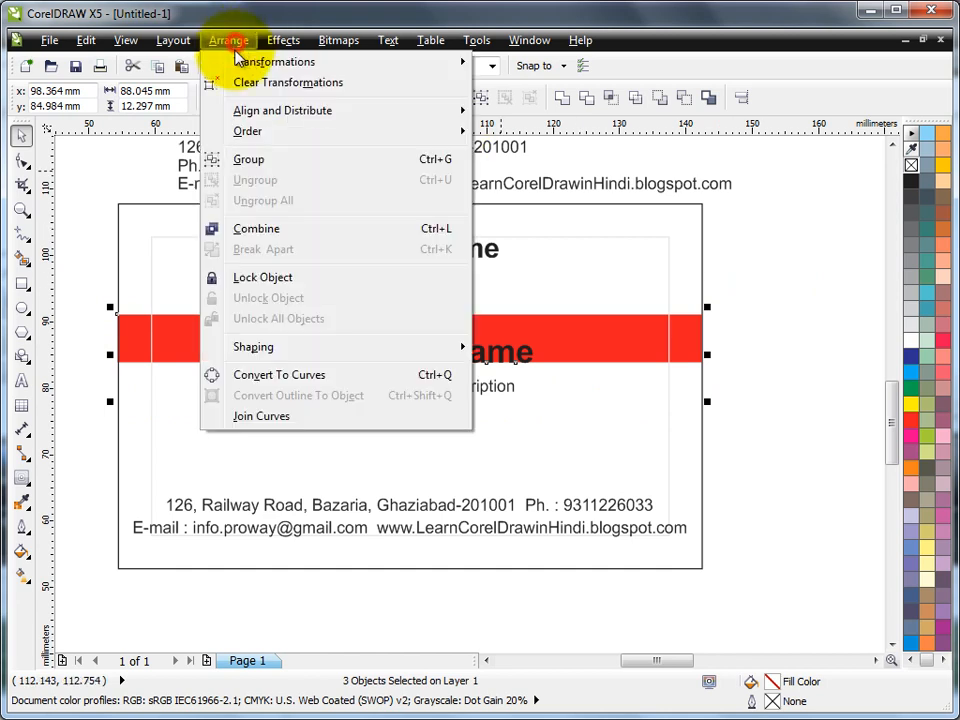
{"action": "mouse_move", "coordinate": [250, 131]}
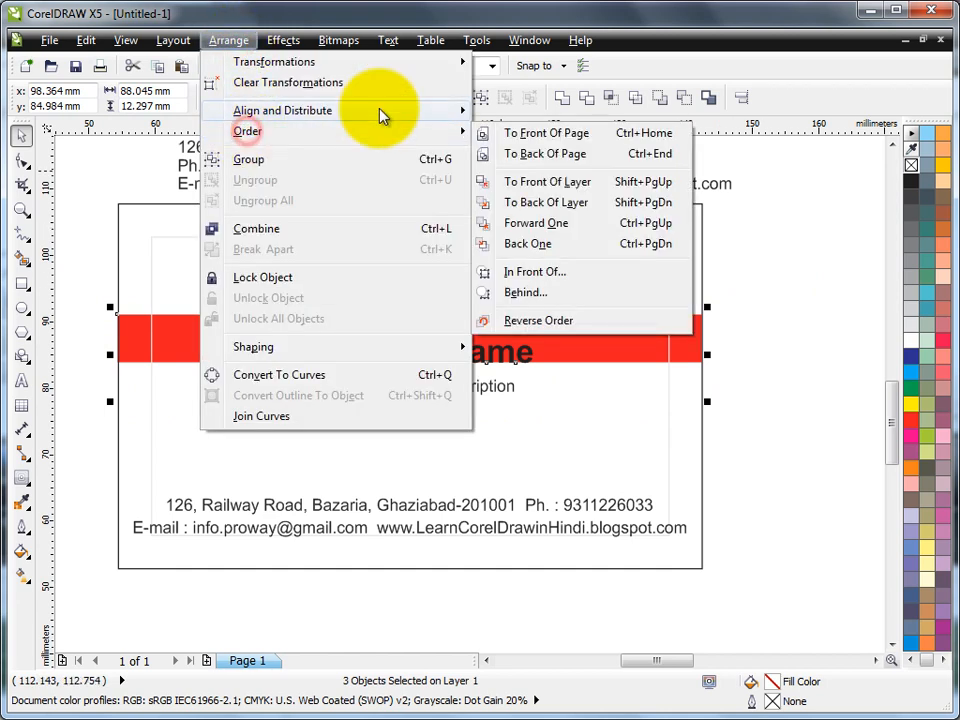
{"action": "left_click", "coordinate": [583, 183]}
Centre Company Name vertically in the red band and raise the company work line slightly
{"action": "left_click", "coordinate": [763, 270]}
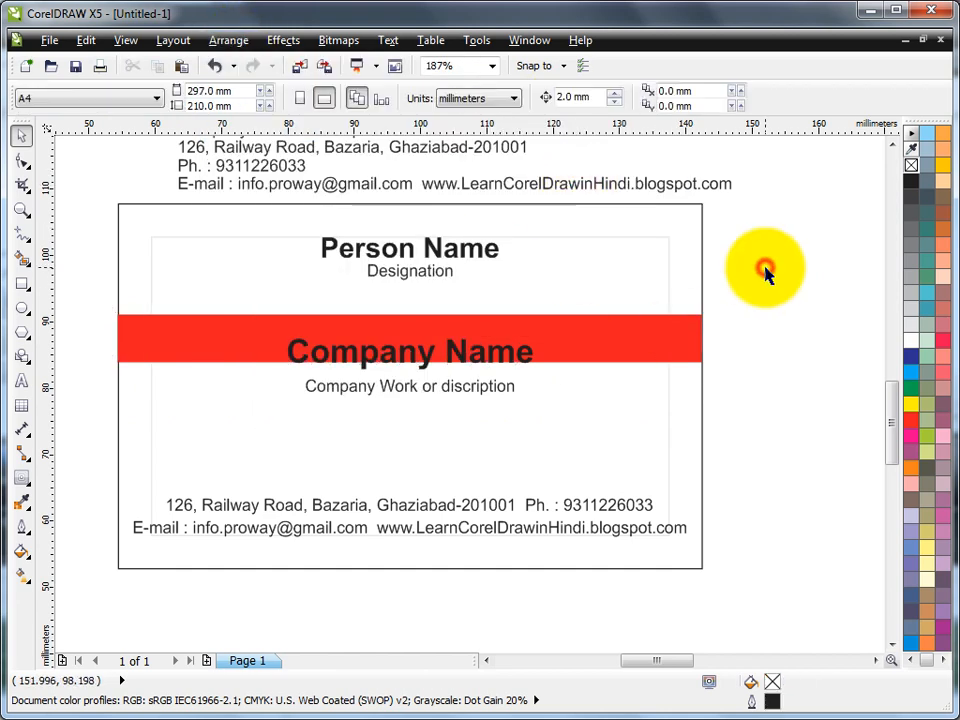
{"action": "left_click", "coordinate": [450, 358]}
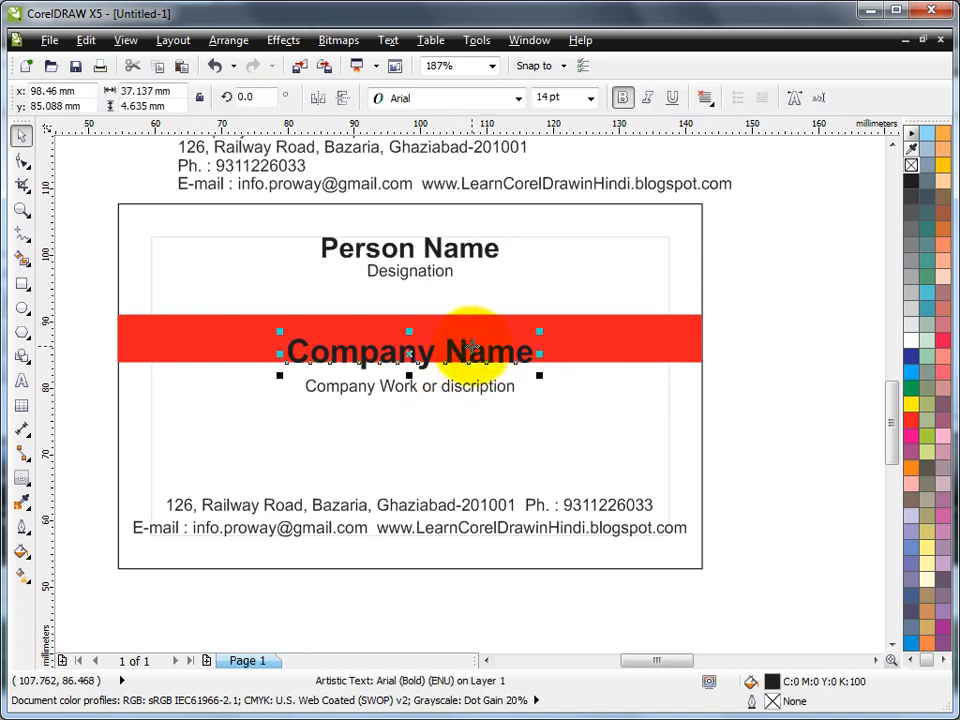
{"action": "left_click", "coordinate": [595, 342], "text": "shift"}
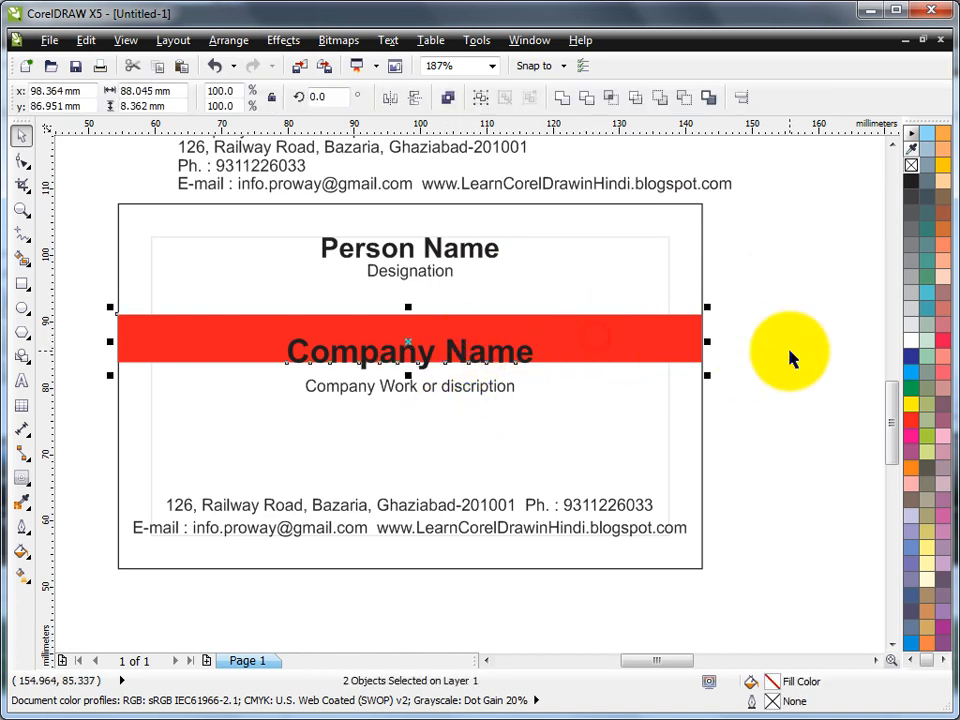
{"action": "key", "text": "e"}
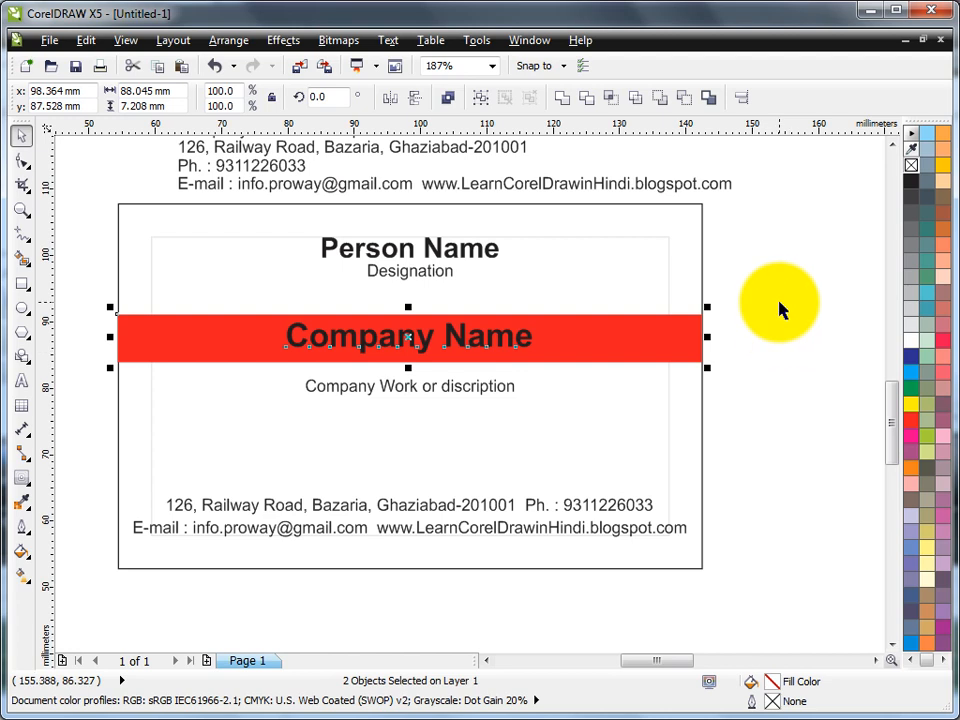
{"action": "left_click", "coordinate": [780, 310]}
{"action": "left_click", "coordinate": [447, 391]}
{"action": "left_click_drag", "start_coordinate": [447, 391], "coordinate": [447, 374]}
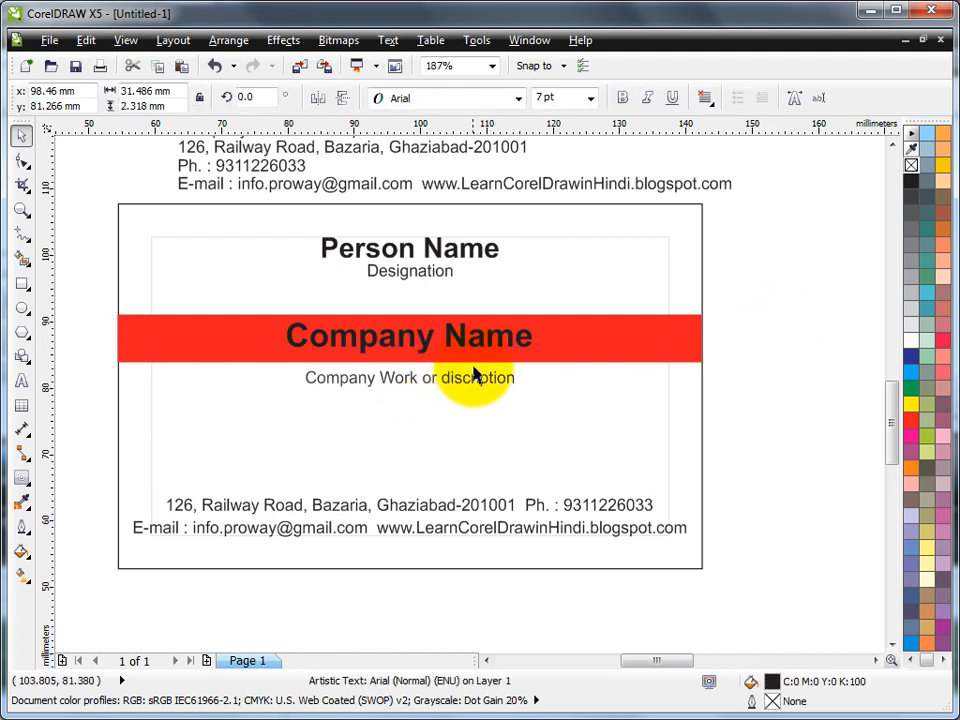
Colour Company Name white and nudge the band, heading and work line down
{"action": "left_click", "coordinate": [460, 345]}
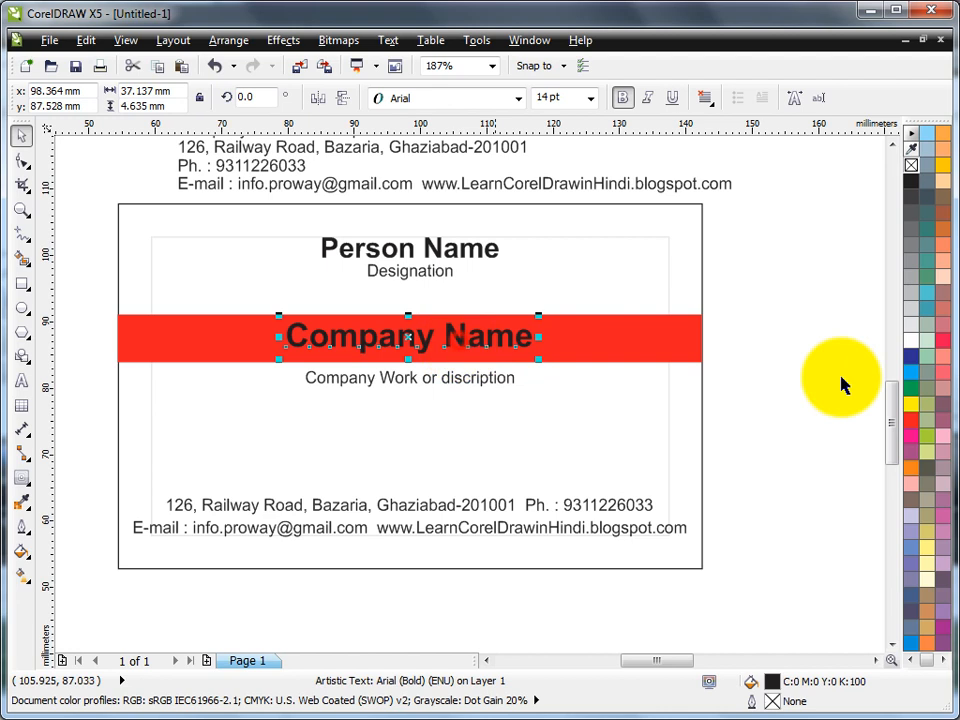
{"action": "left_click", "coordinate": [911, 341]}
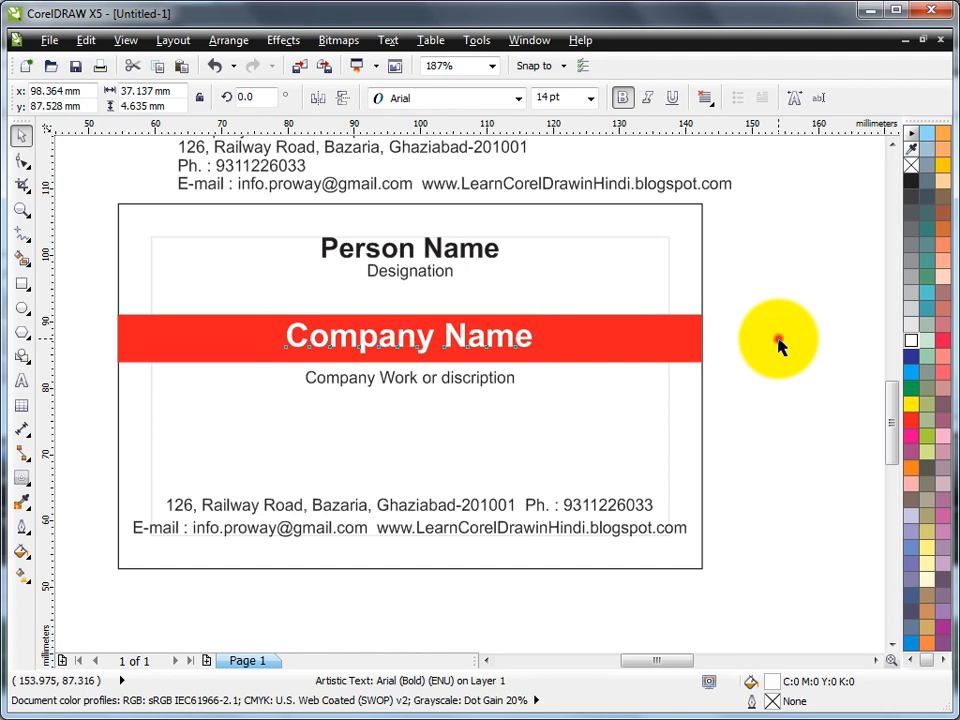
{"action": "left_click", "coordinate": [779, 342]}
{"action": "left_click_drag", "start_coordinate": [73, 299], "coordinate": [745, 443]}
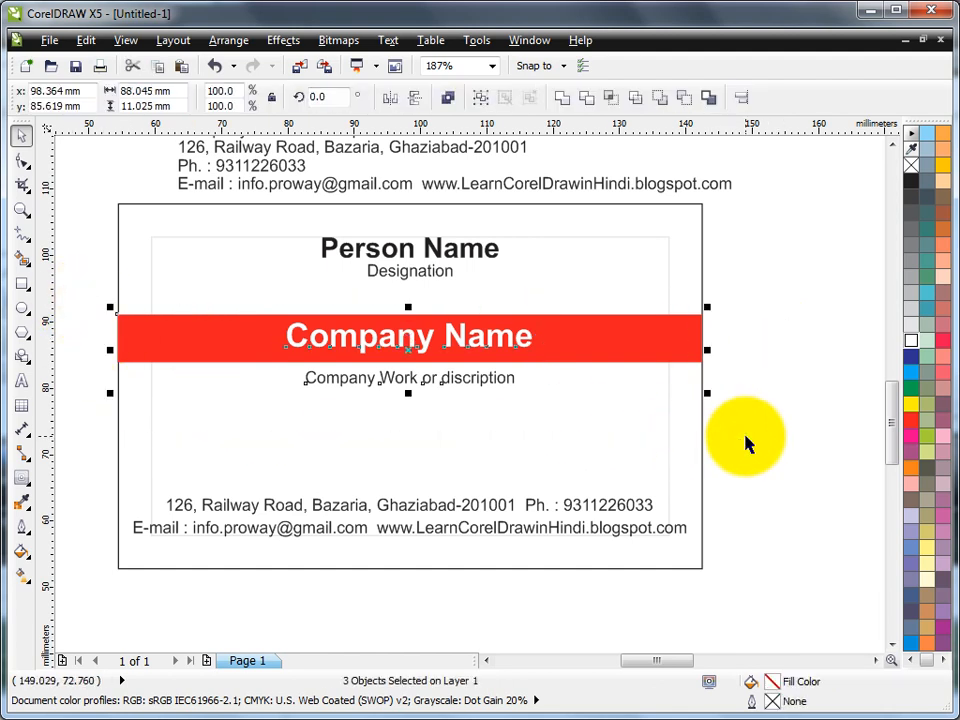
{"action": "key", "text": "Down"}
{"action": "key", "text": "Down"}
{"action": "key", "text": "Down"}
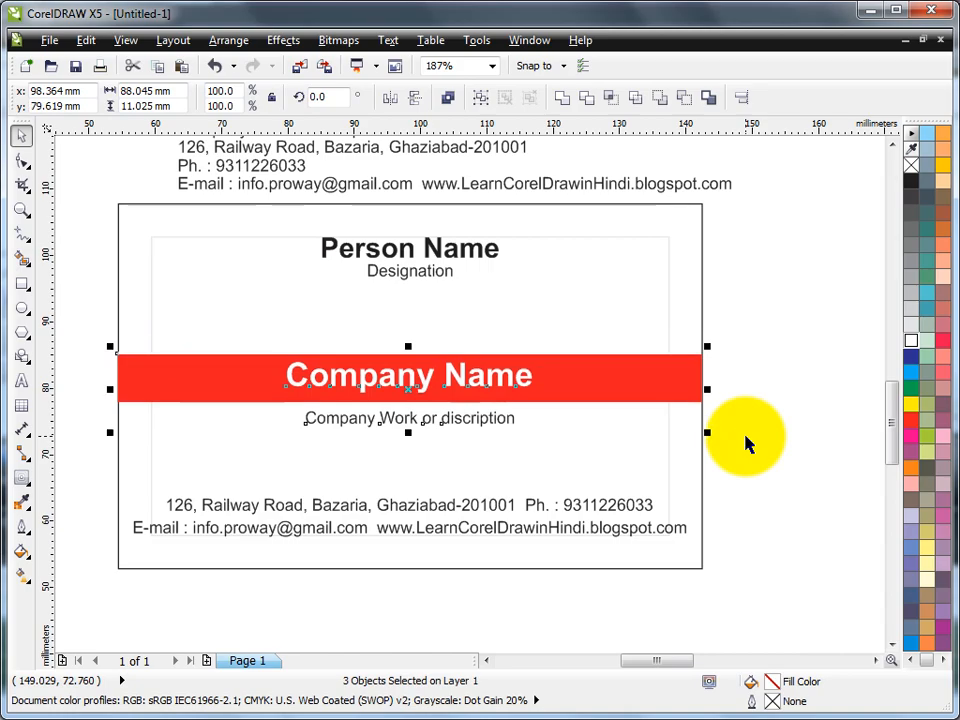